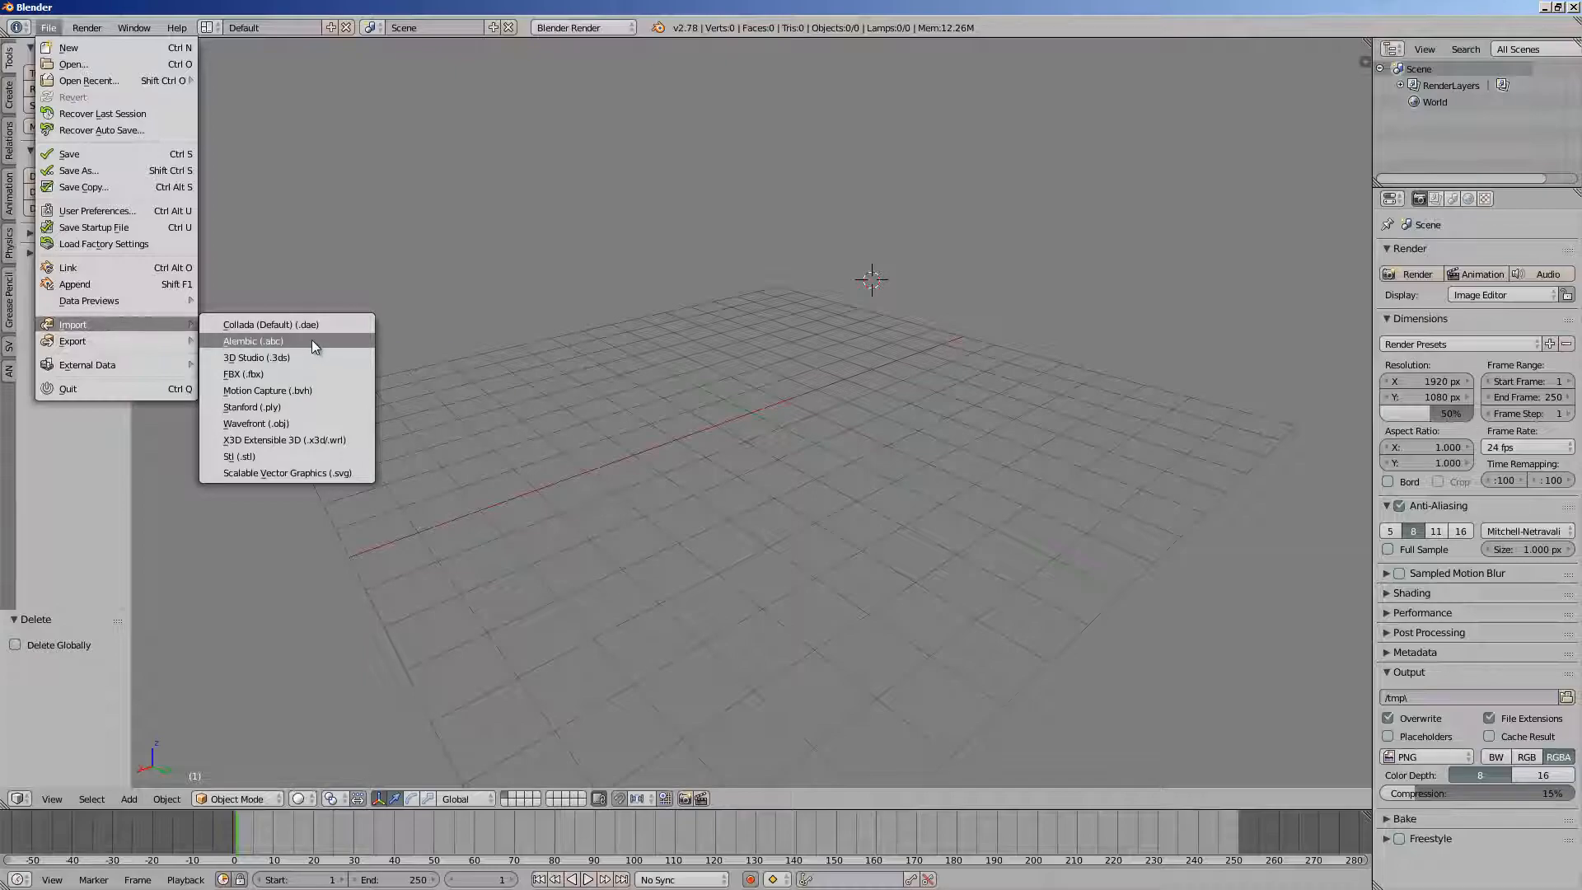
# - Import the Alembic file sv_tentacle_character_001.abc from the Desktop folder
pyautogui.click(311, 340)
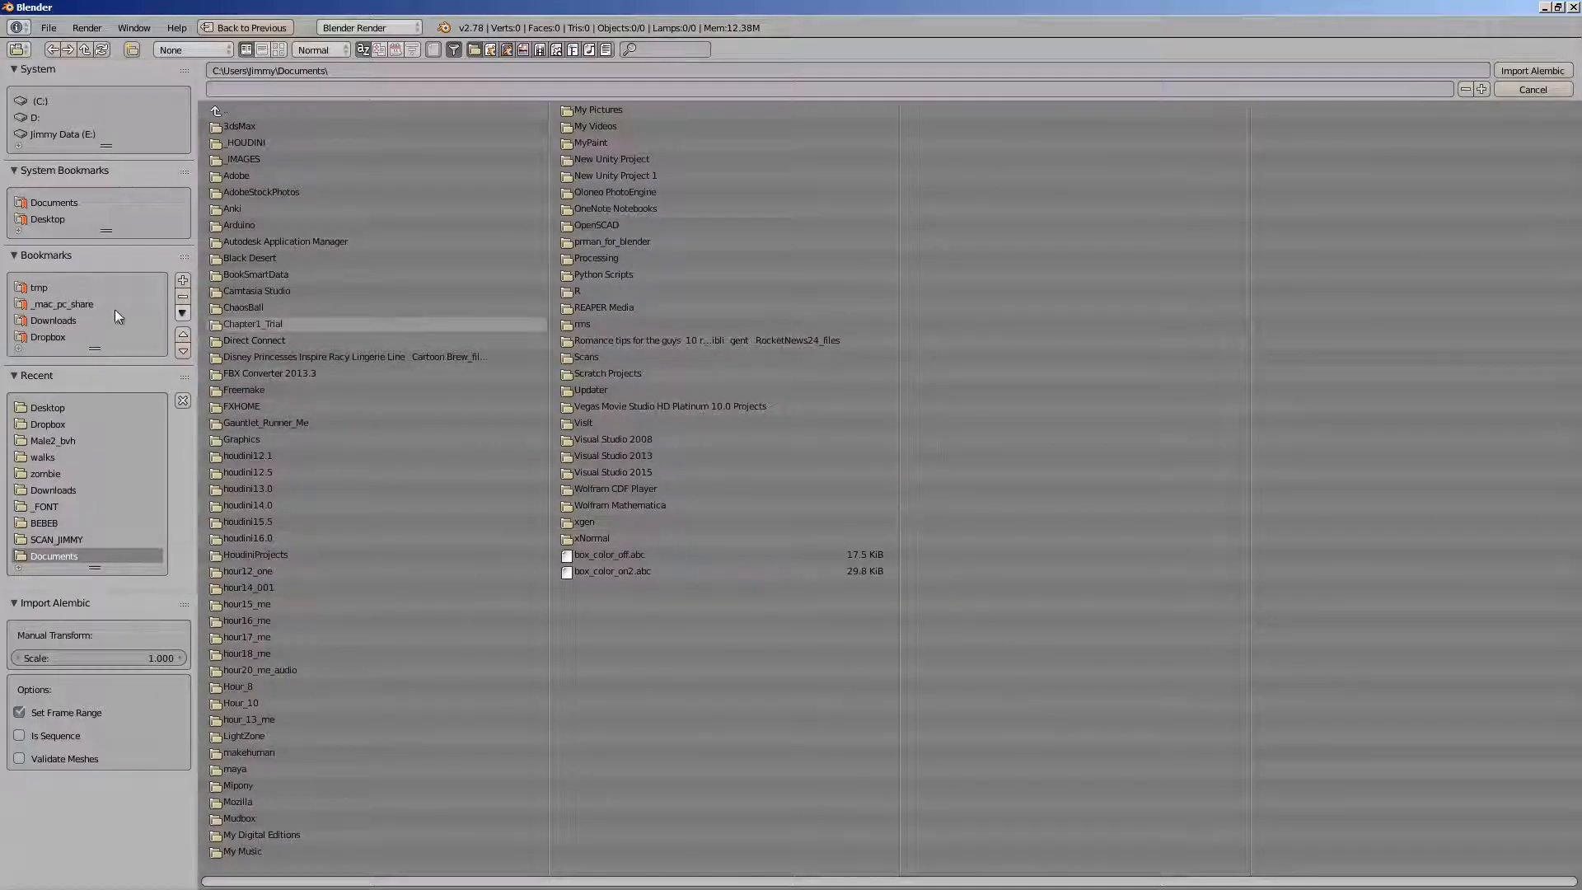
pyautogui.click(106, 221)
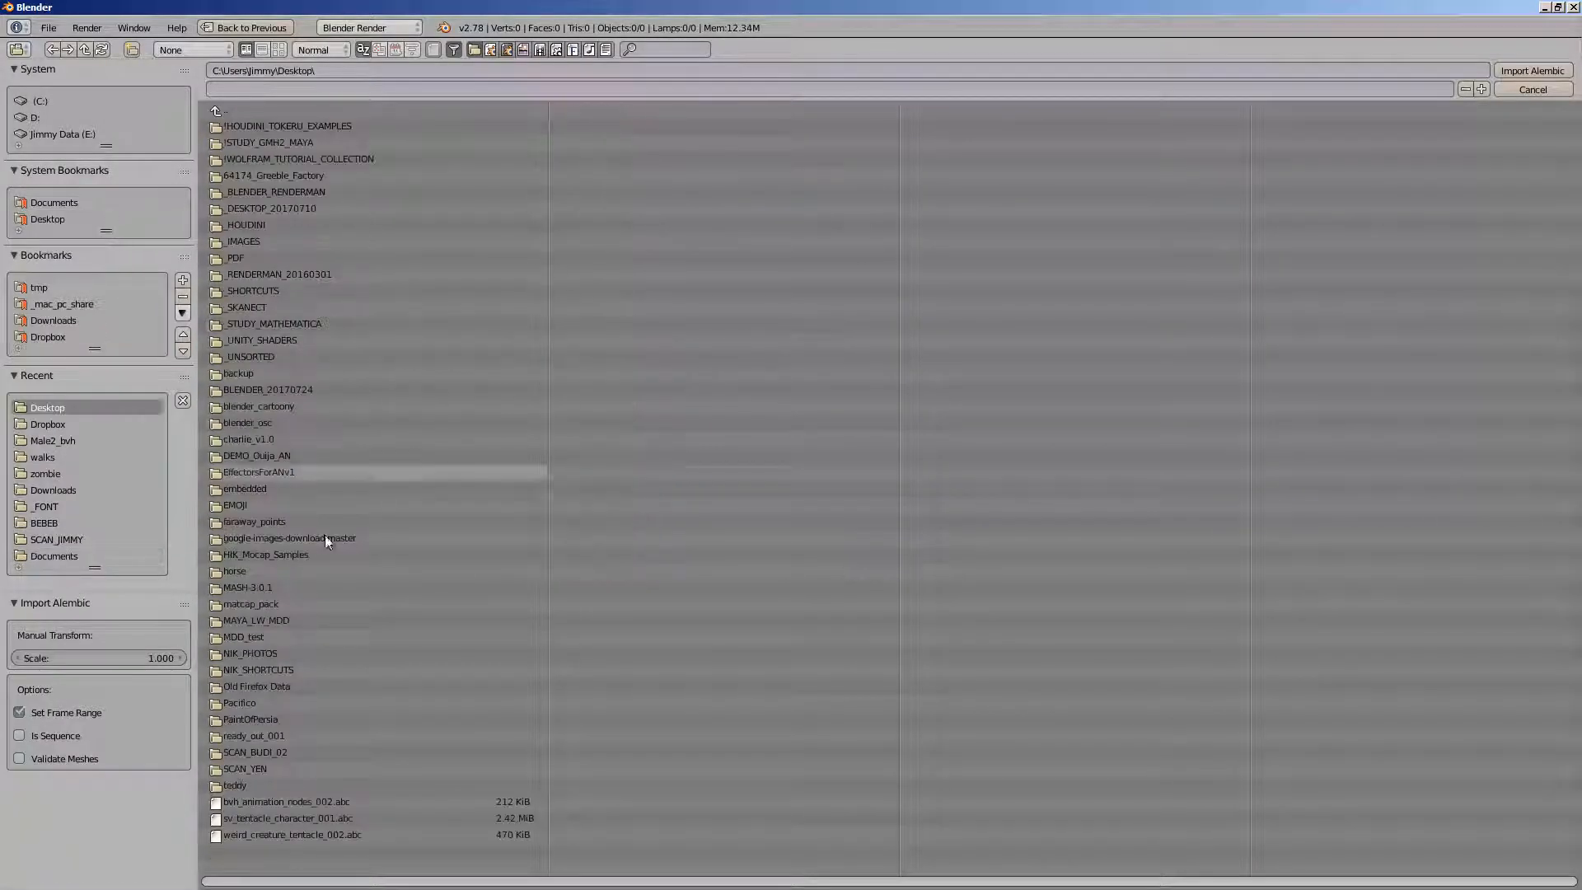
pyautogui.click(323, 816)
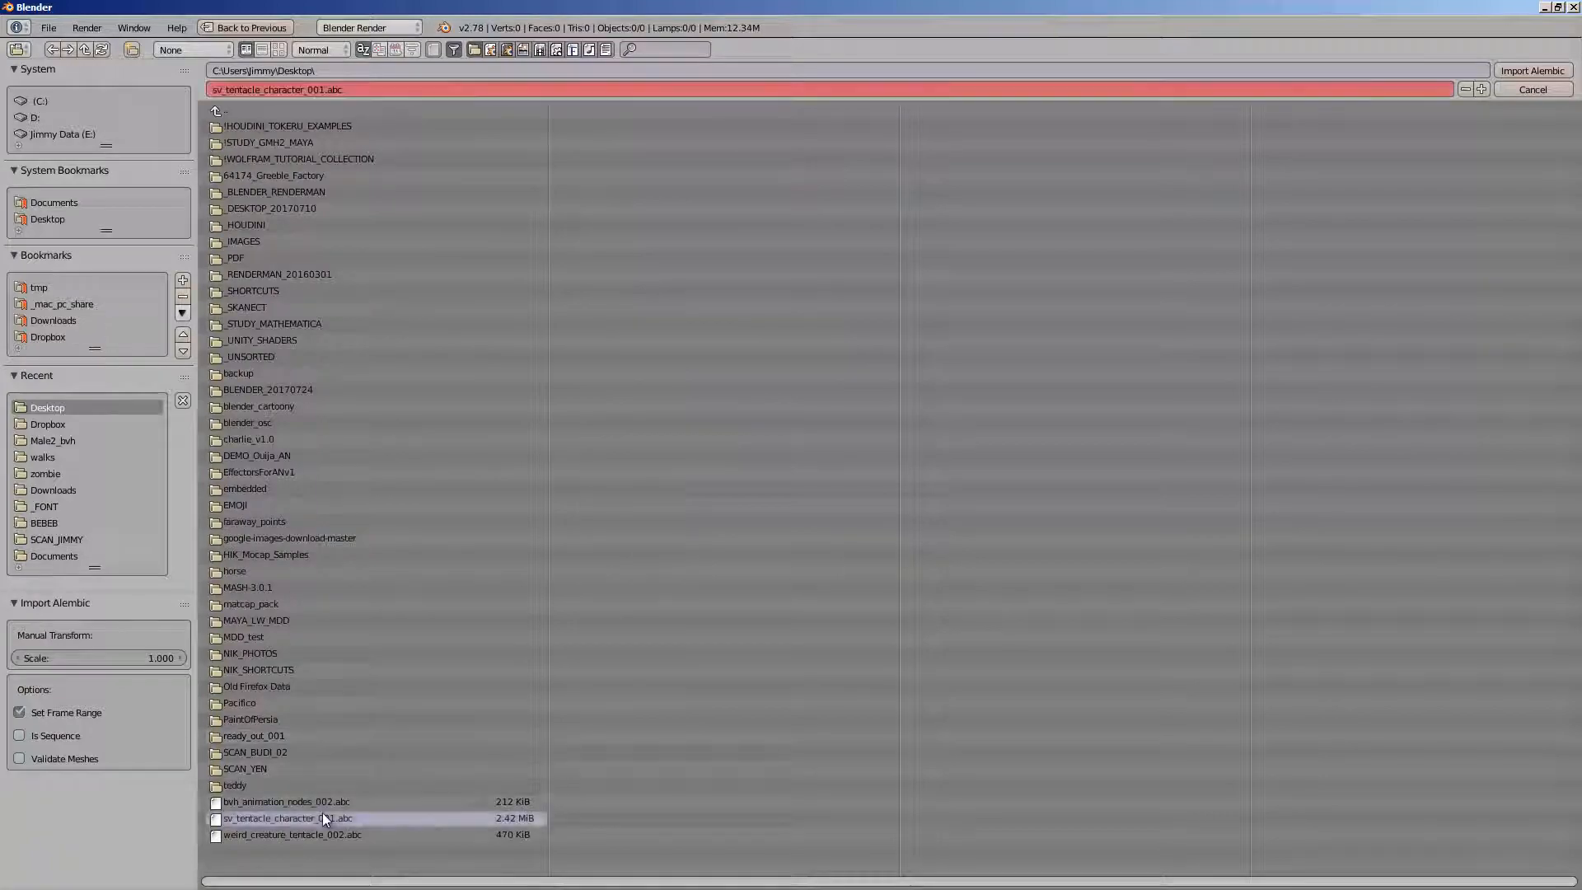
pyautogui.click(1520, 71)
pyautogui.moveTo(804, 332); pyautogui.dragTo(769, 384, button='middle')
pyautogui.rightClick(769, 384)
pyautogui.scroll(4, 769, 379)
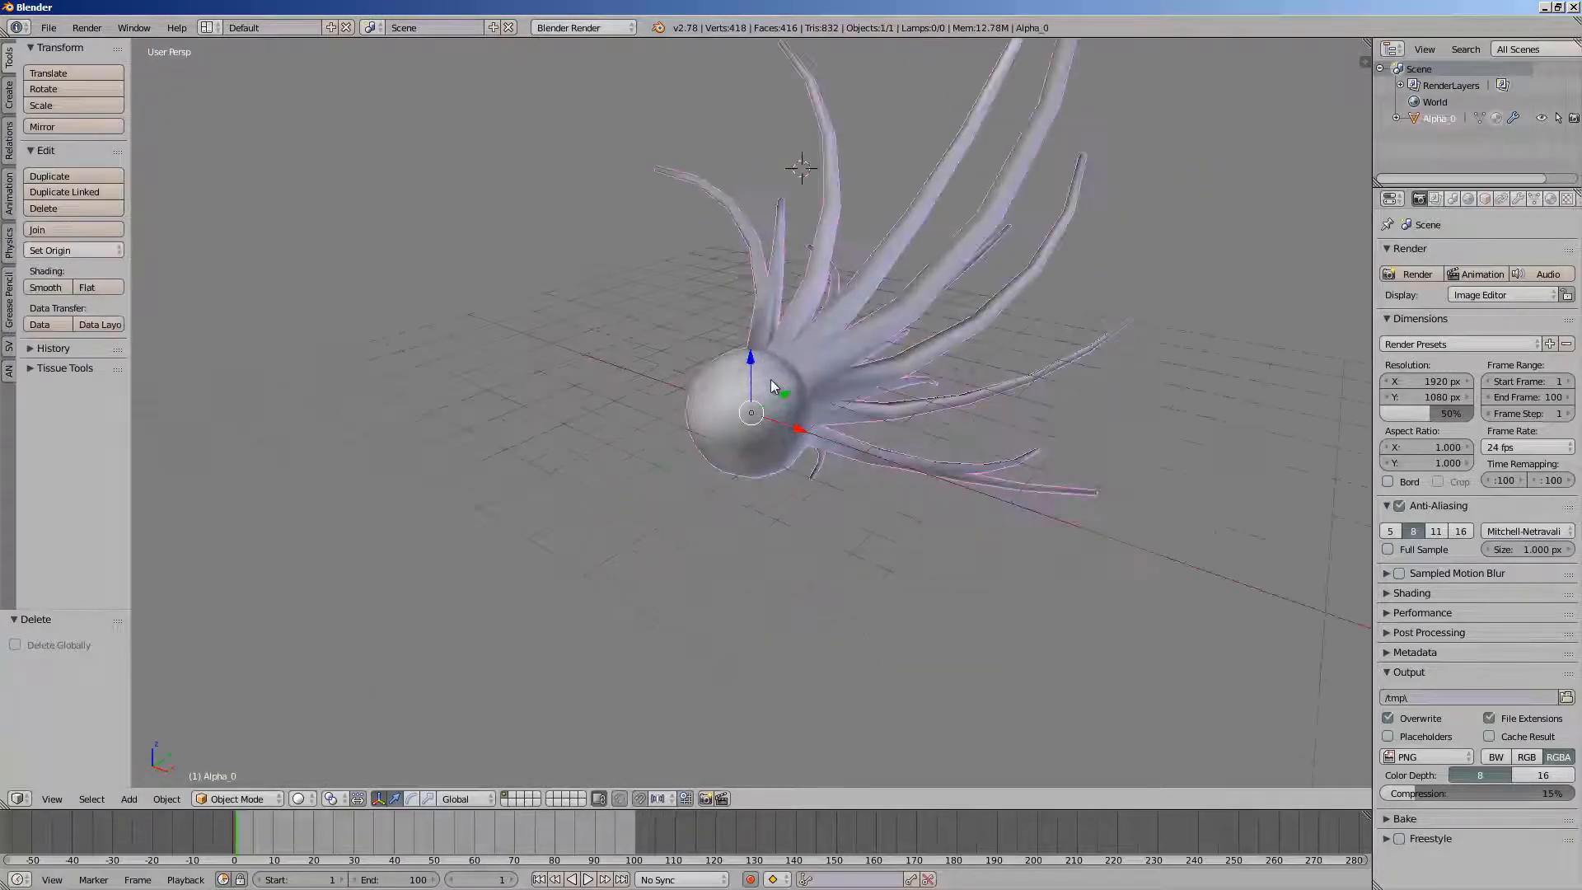
# - Play the imported tentacle animation and set the timeline's end frame to 500
pyautogui.hotkey('alt', 'a')
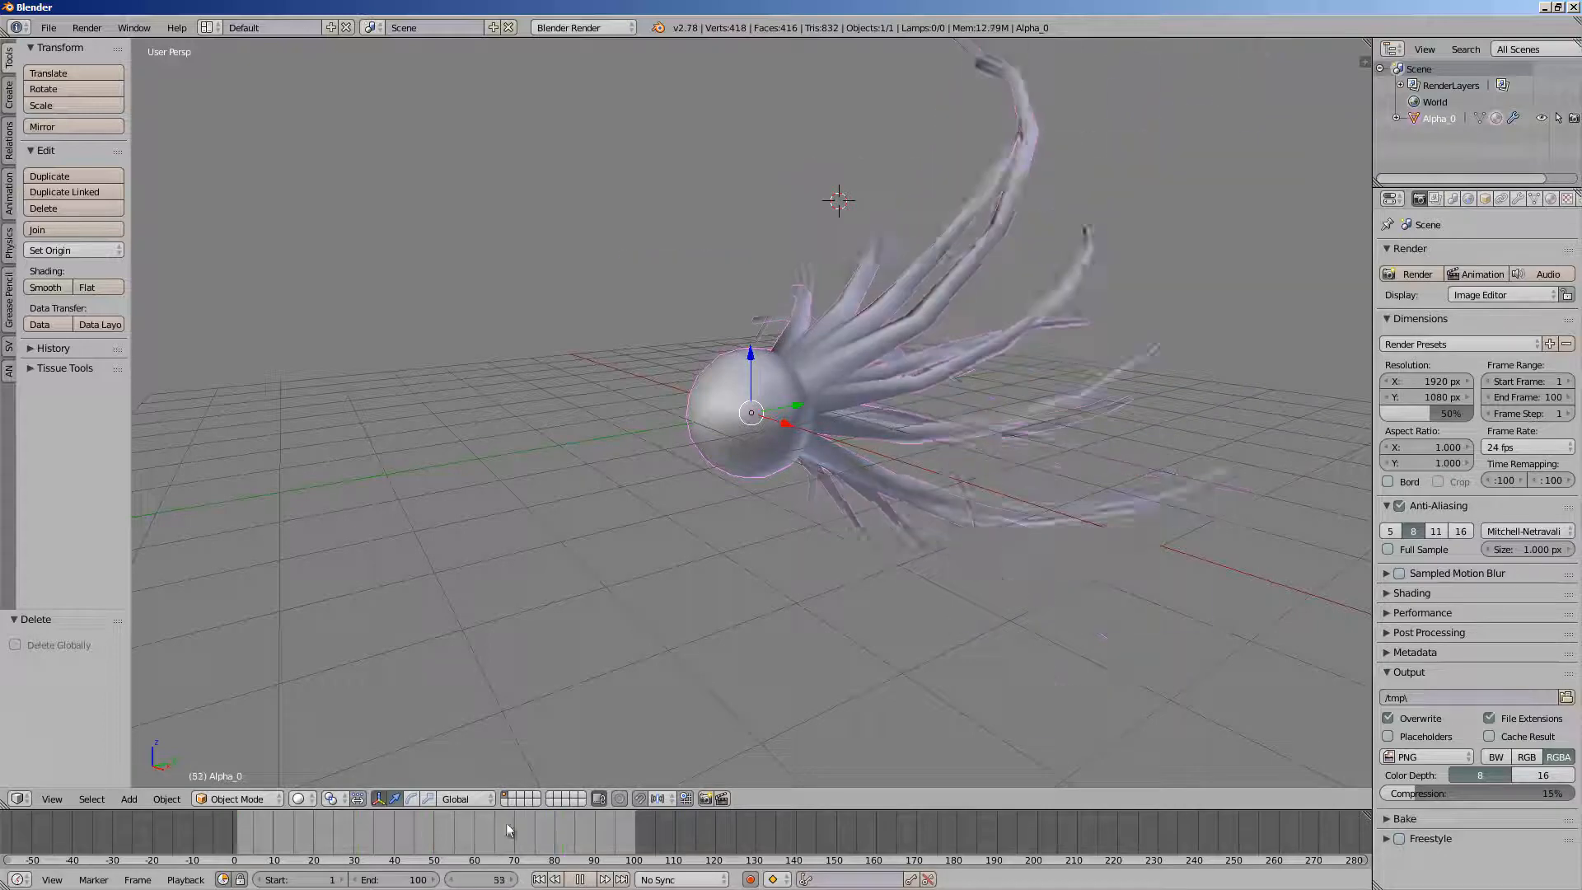
pyautogui.click(398, 879)
pyautogui.write('50')
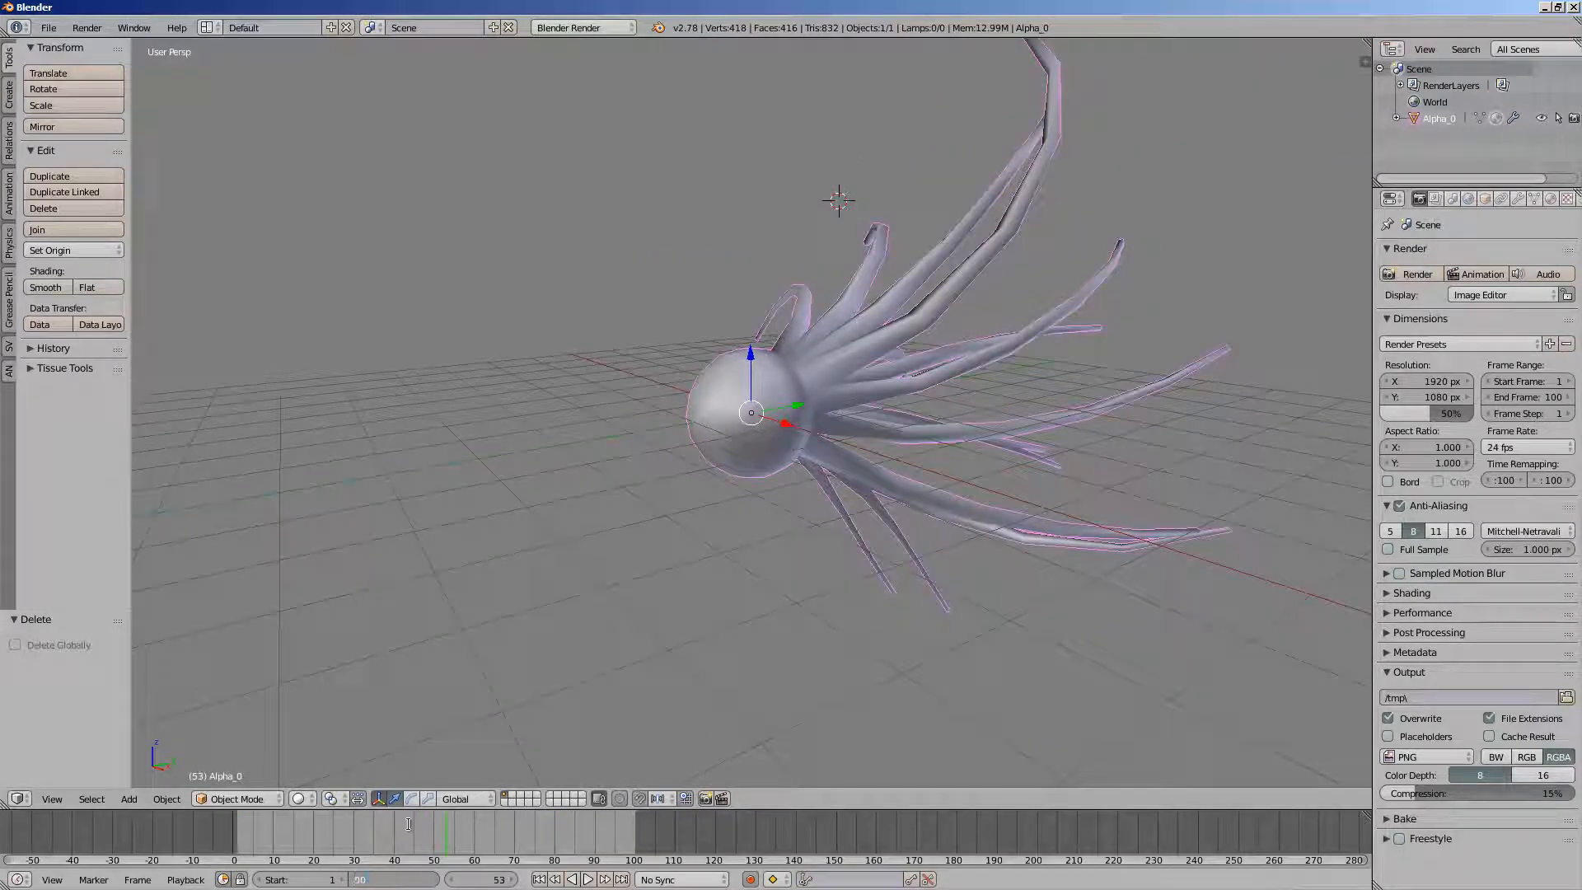
pyautogui.write('0')
pyautogui.press('Return')
pyautogui.moveTo(467, 576); pyautogui.dragTo(696, 363, button='middle')
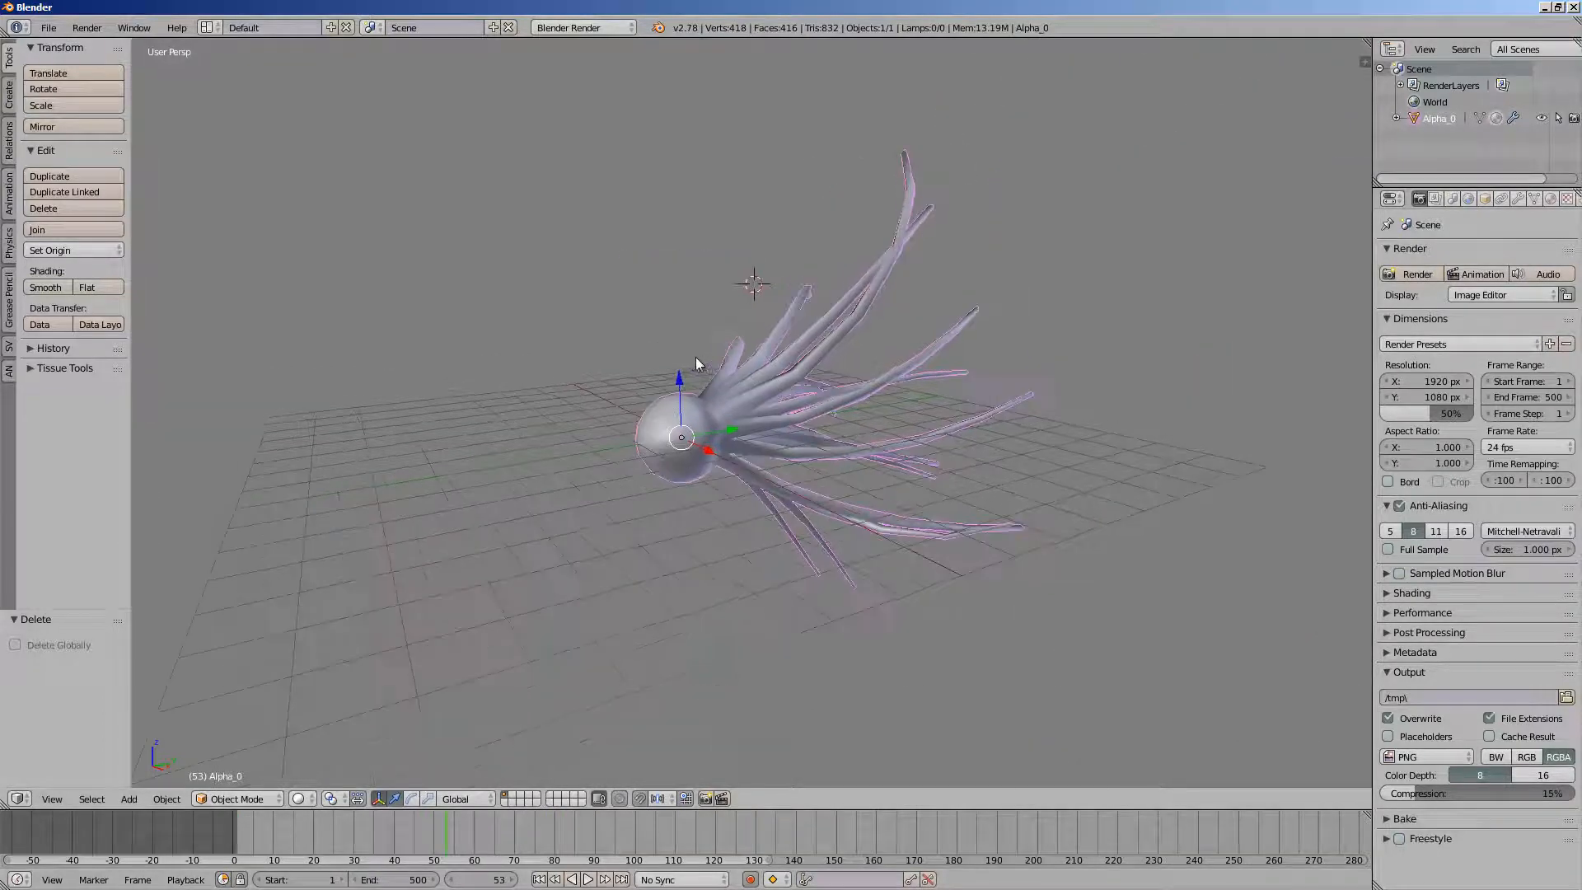
# - Save the scene to the Desktop folder as AN_alembic_offset_advanced_001.blend
pyautogui.hotkey('ctrl', 's')
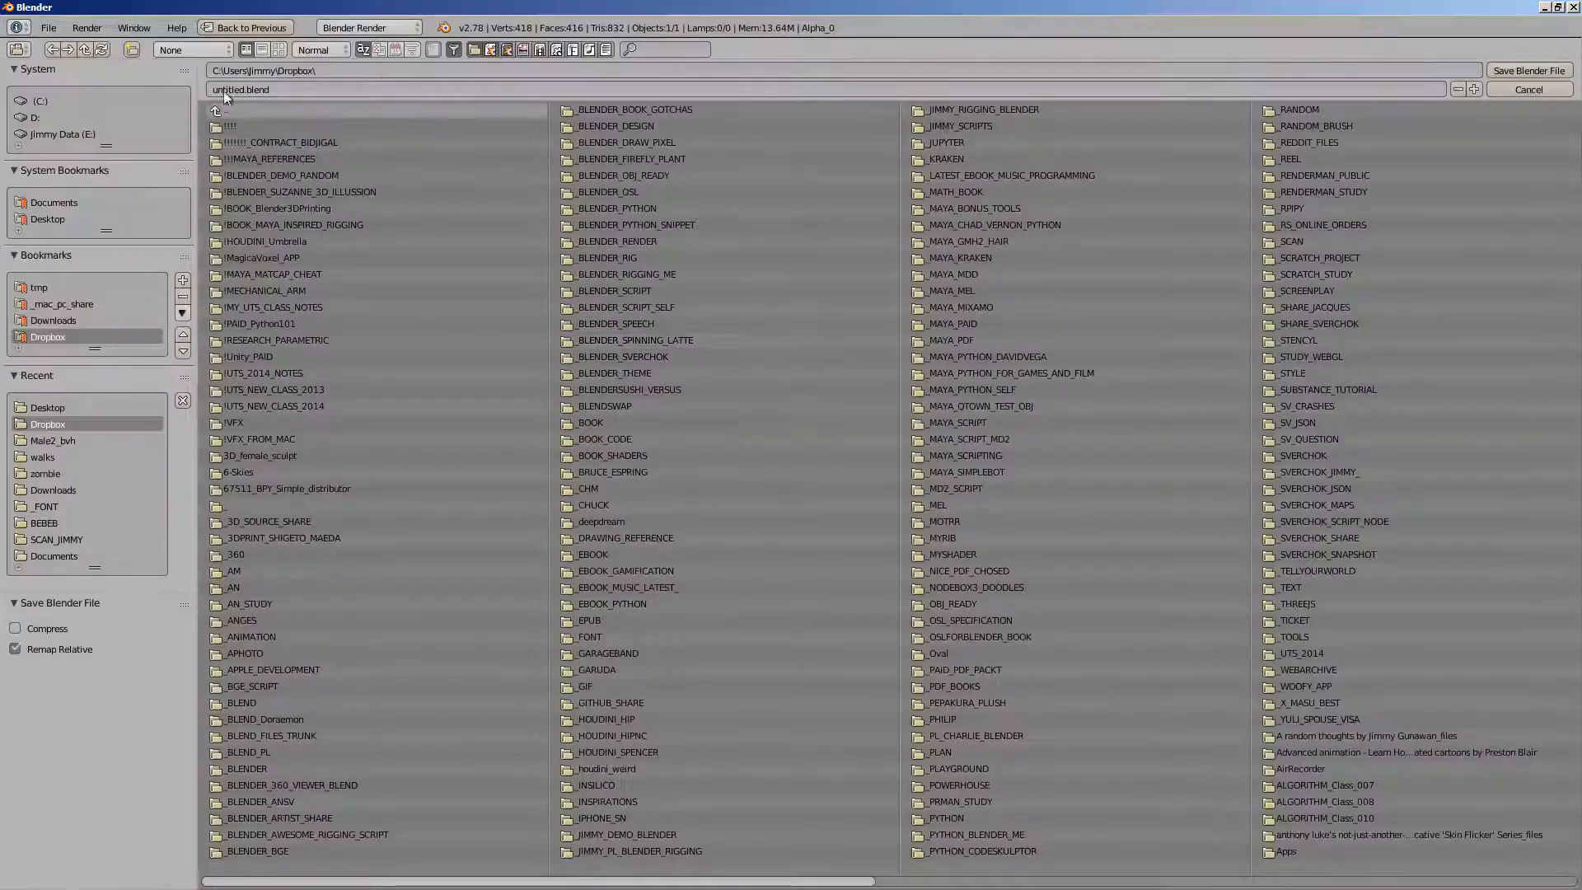
pyautogui.click(107, 216)
pyautogui.click(291, 91)
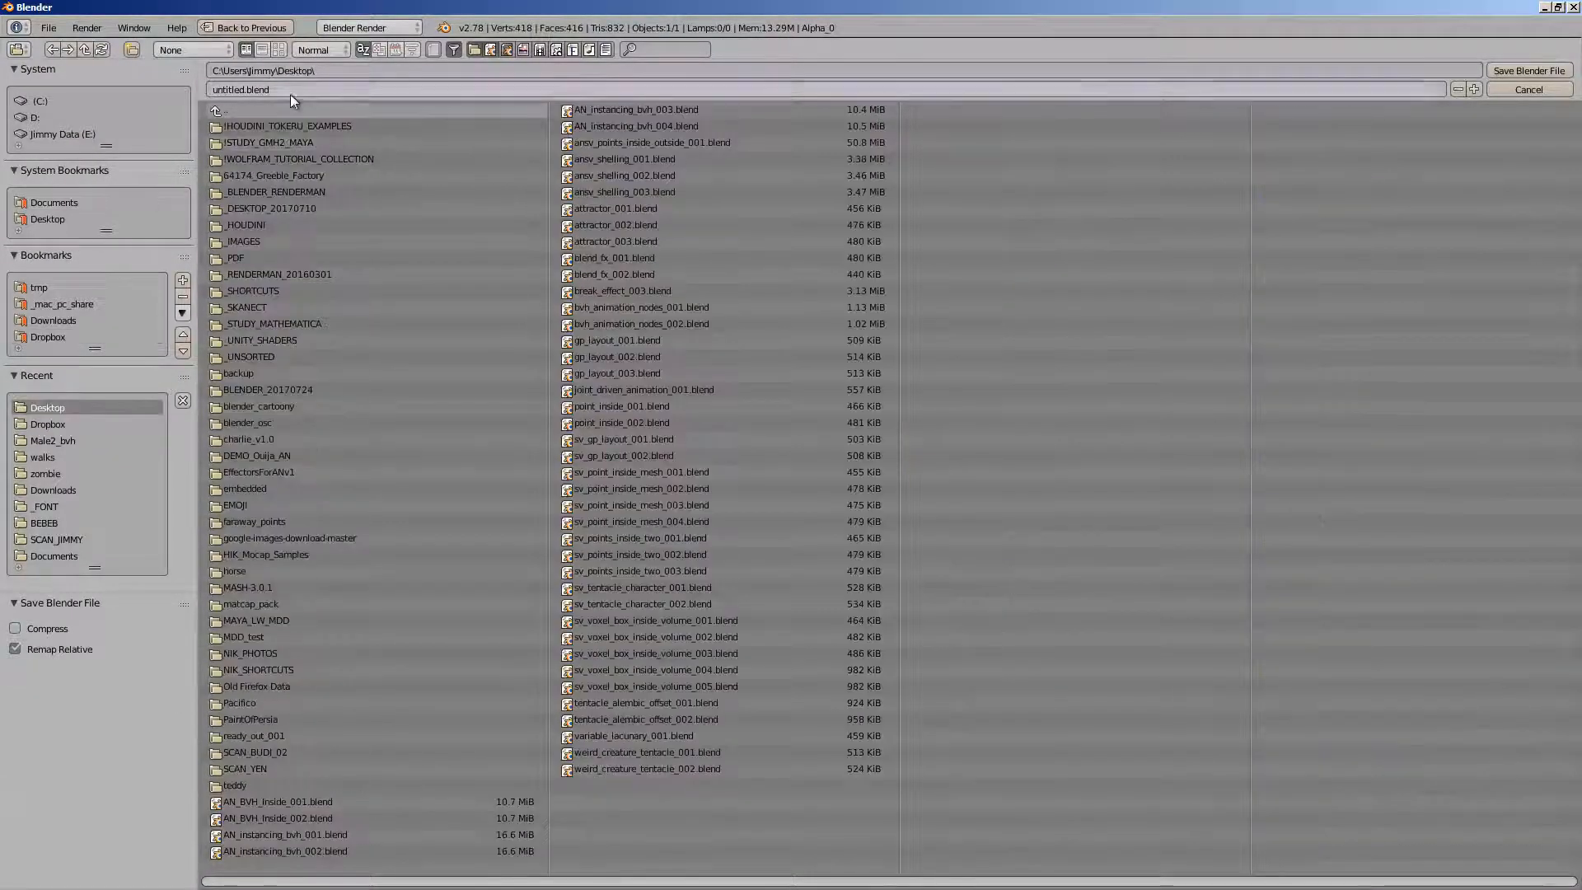
pyautogui.write('AN_alembic_of')
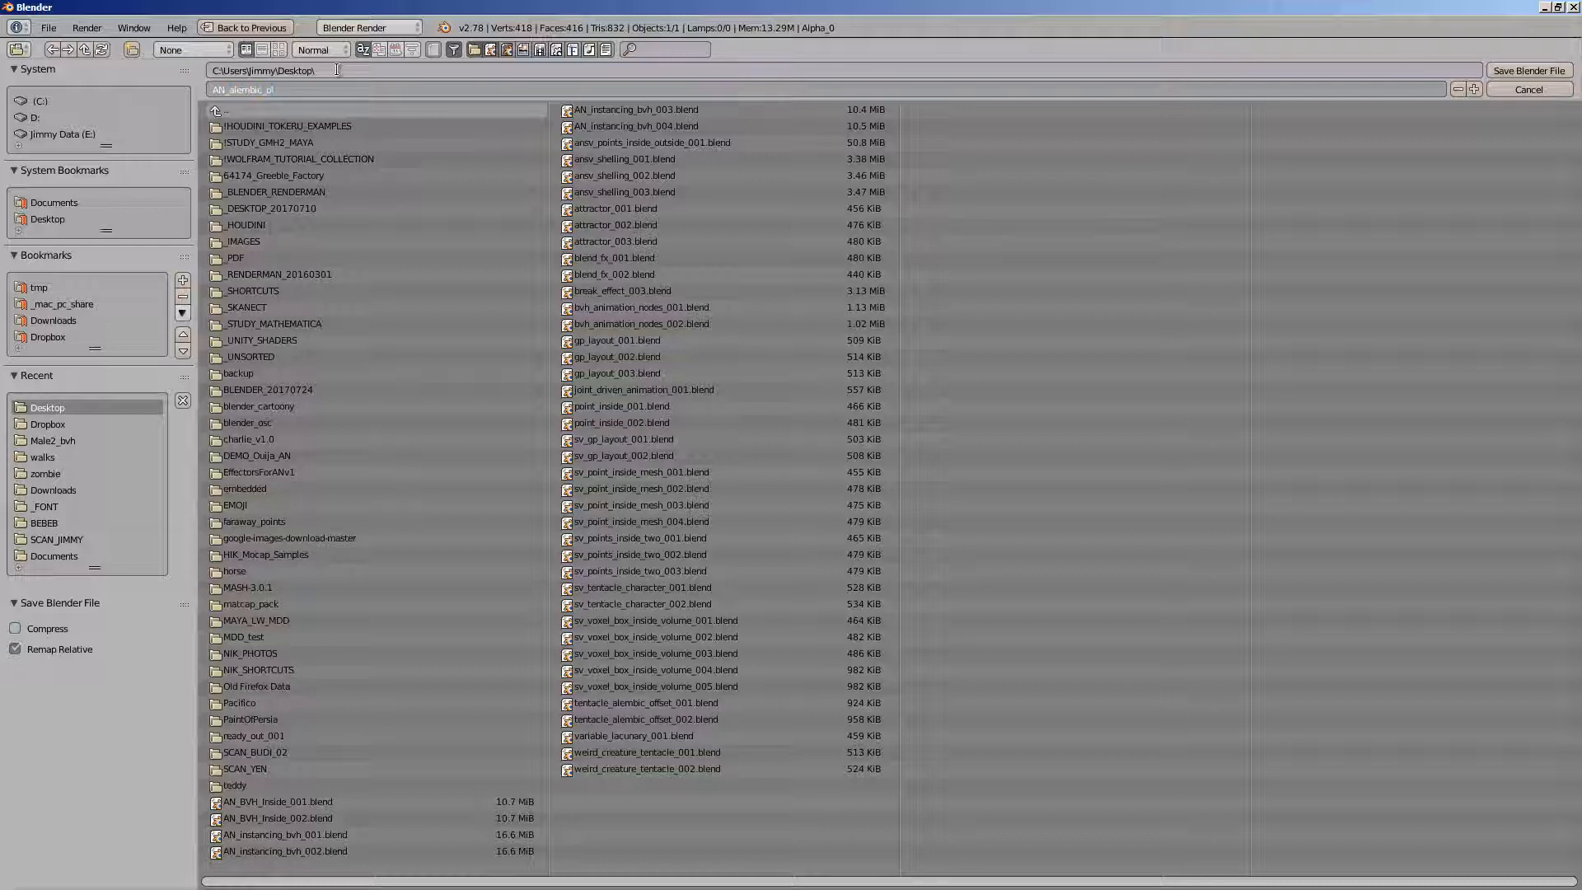
pyautogui.write('fset_advanced_001')
pyautogui.press('Return')
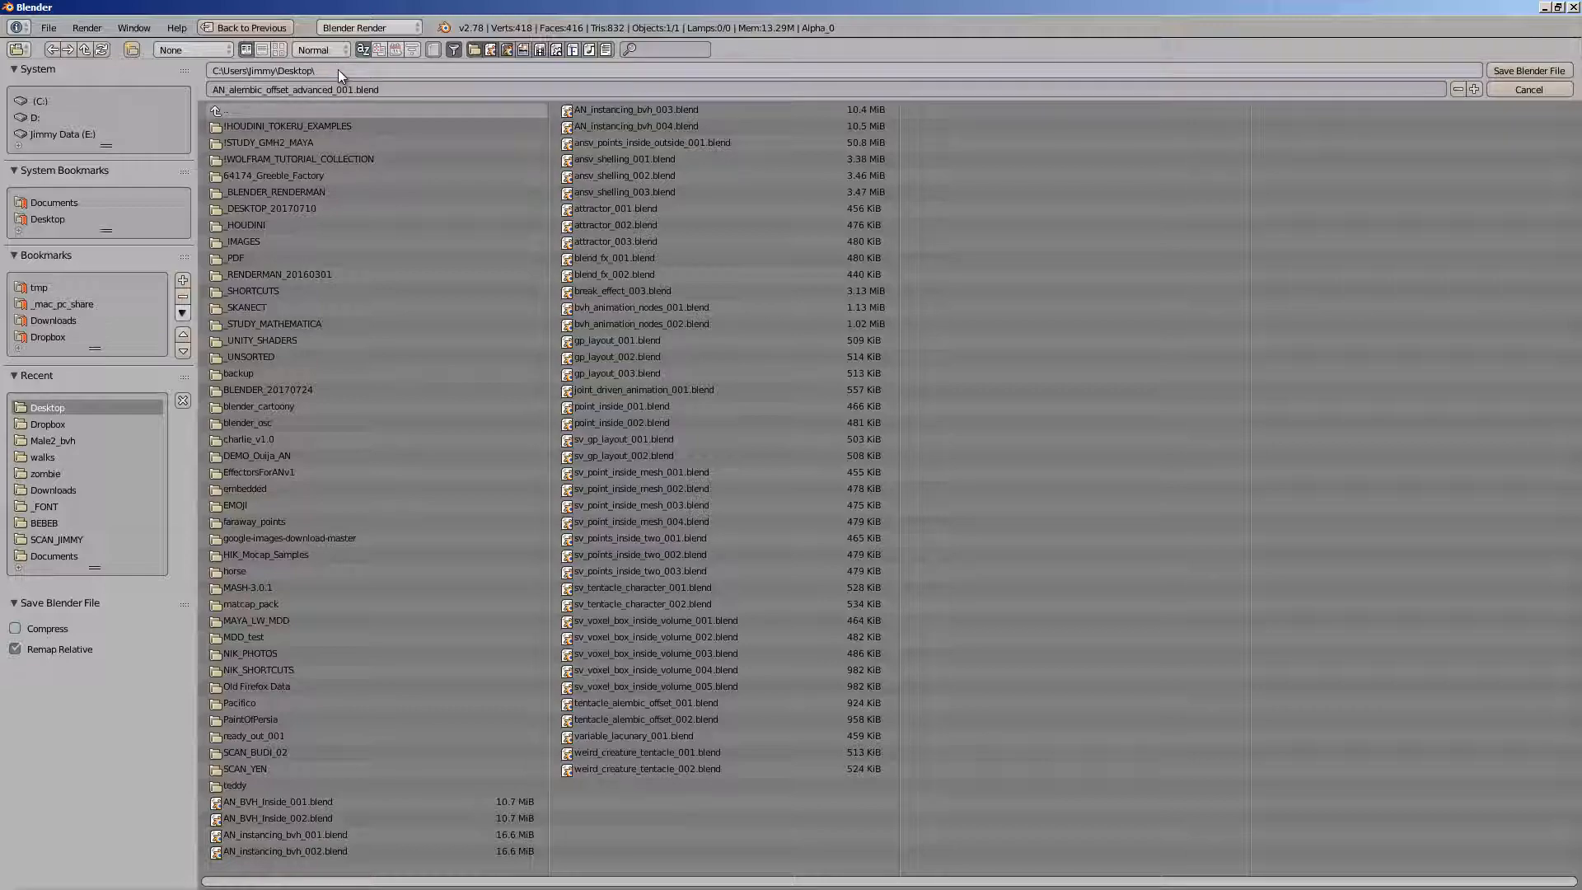
pyautogui.click(1538, 70)
# - Switch the screen layout to Compositing and orbit to a clear view of the tentacle character
pyautogui.moveTo(1024, 378); pyautogui.dragTo(643, 379, button='middle')
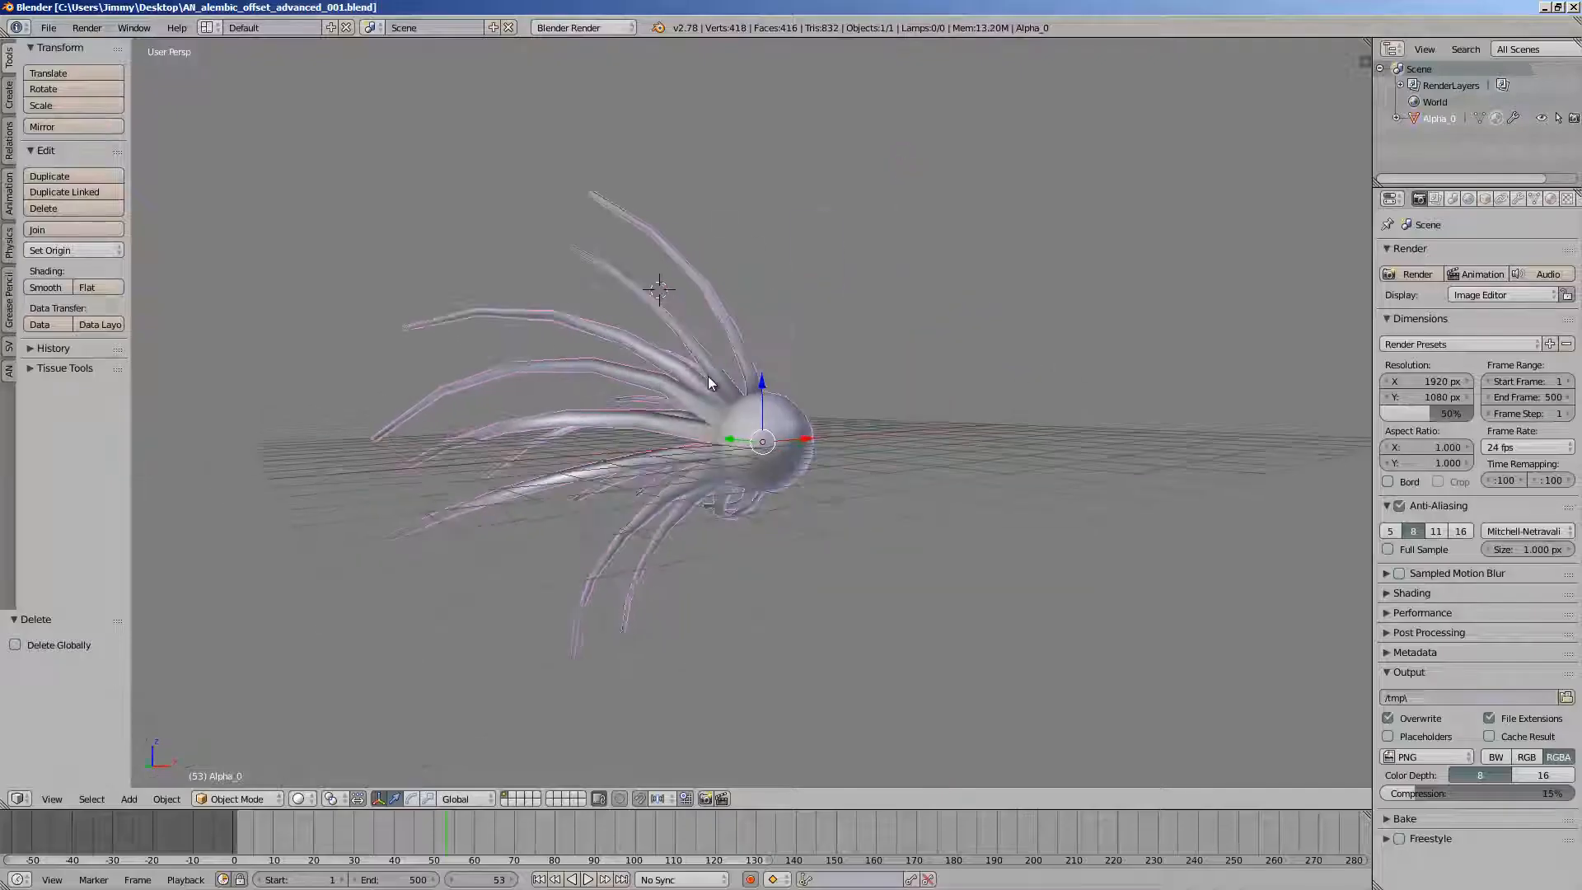
pyautogui.click(208, 27)
pyautogui.click(235, 83)
pyautogui.moveTo(1030, 748); pyautogui.dragTo(1034, 615, button='middle')
pyautogui.moveTo(650, 558); pyautogui.dragTo(595, 615)
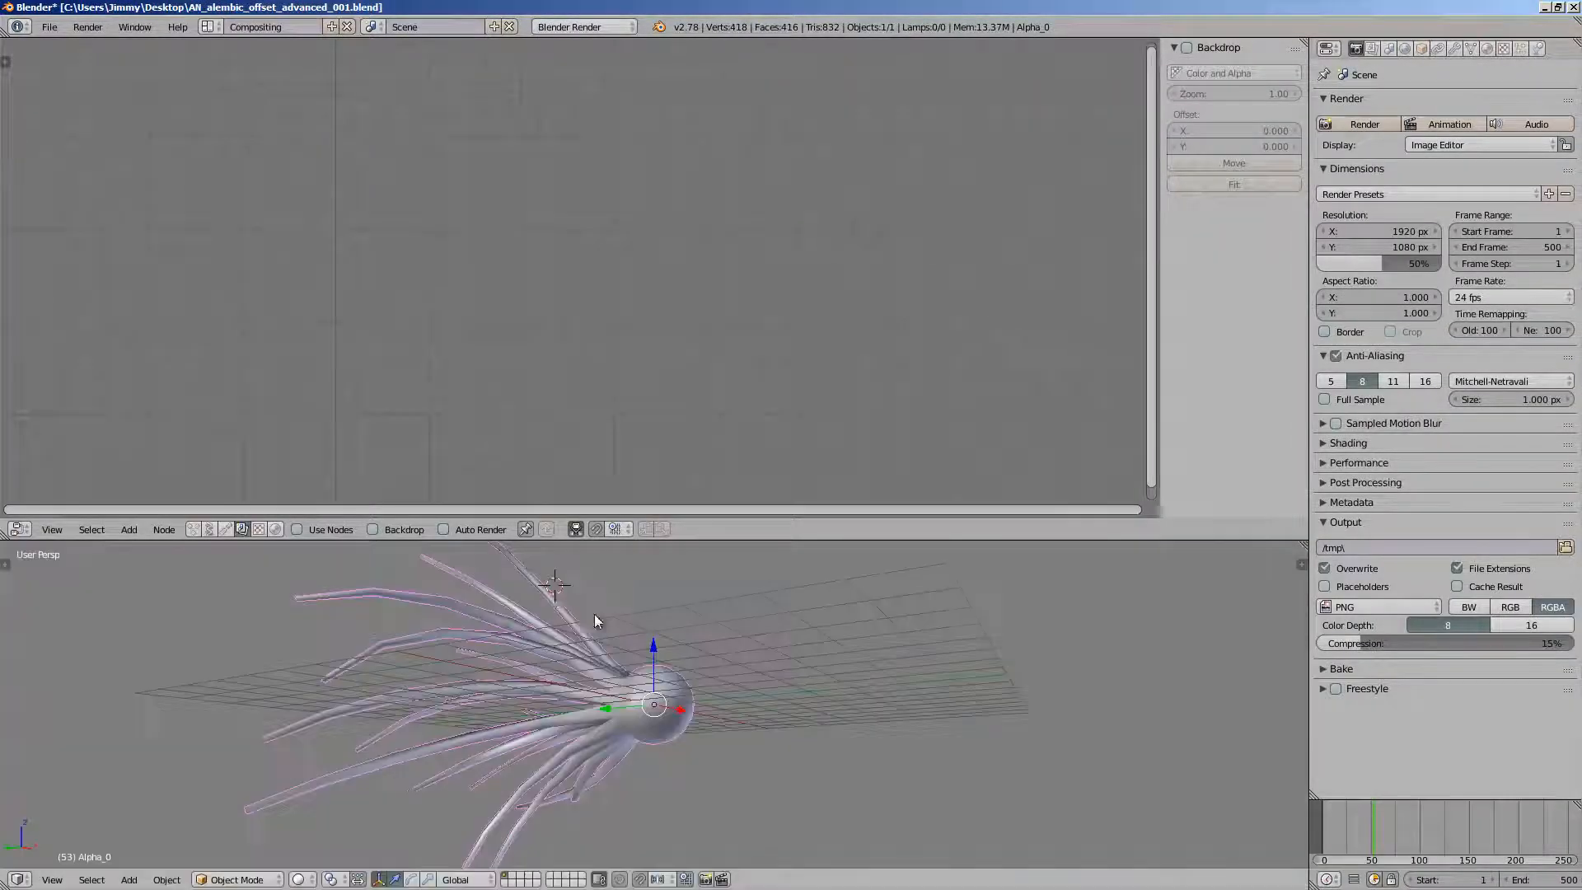
pyautogui.moveTo(595, 614); pyautogui.dragTo(525, 607, button='middle')
# - Switch the node editor to Animation Nodes, enlarge the 3D view below it and create a new node tree
pyautogui.click(195, 528)
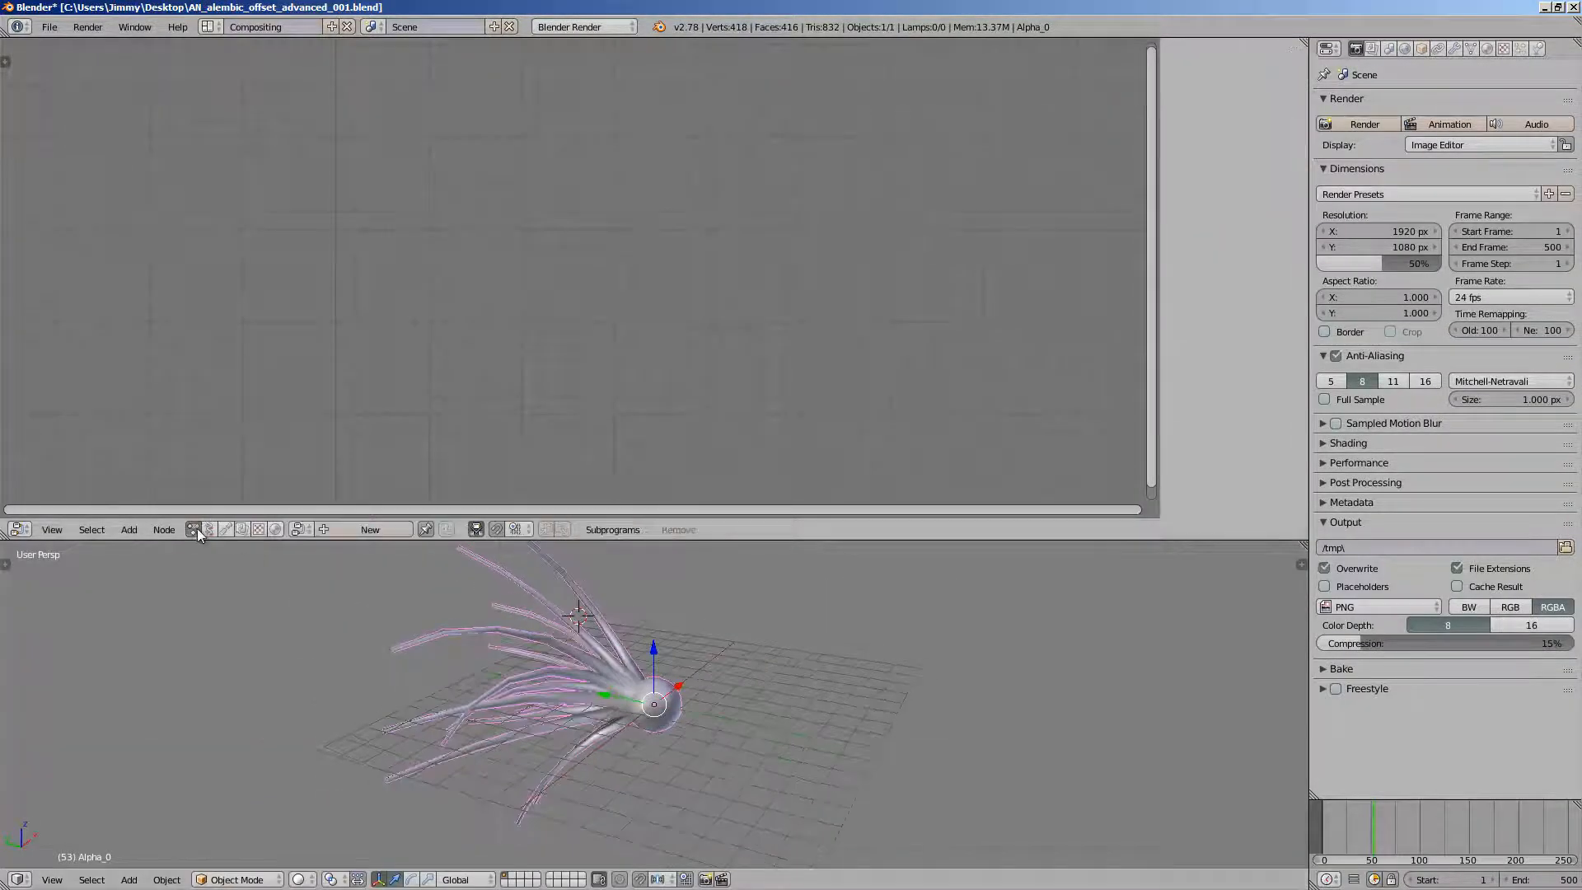
pyautogui.moveTo(375, 540); pyautogui.dragTo(377, 468)
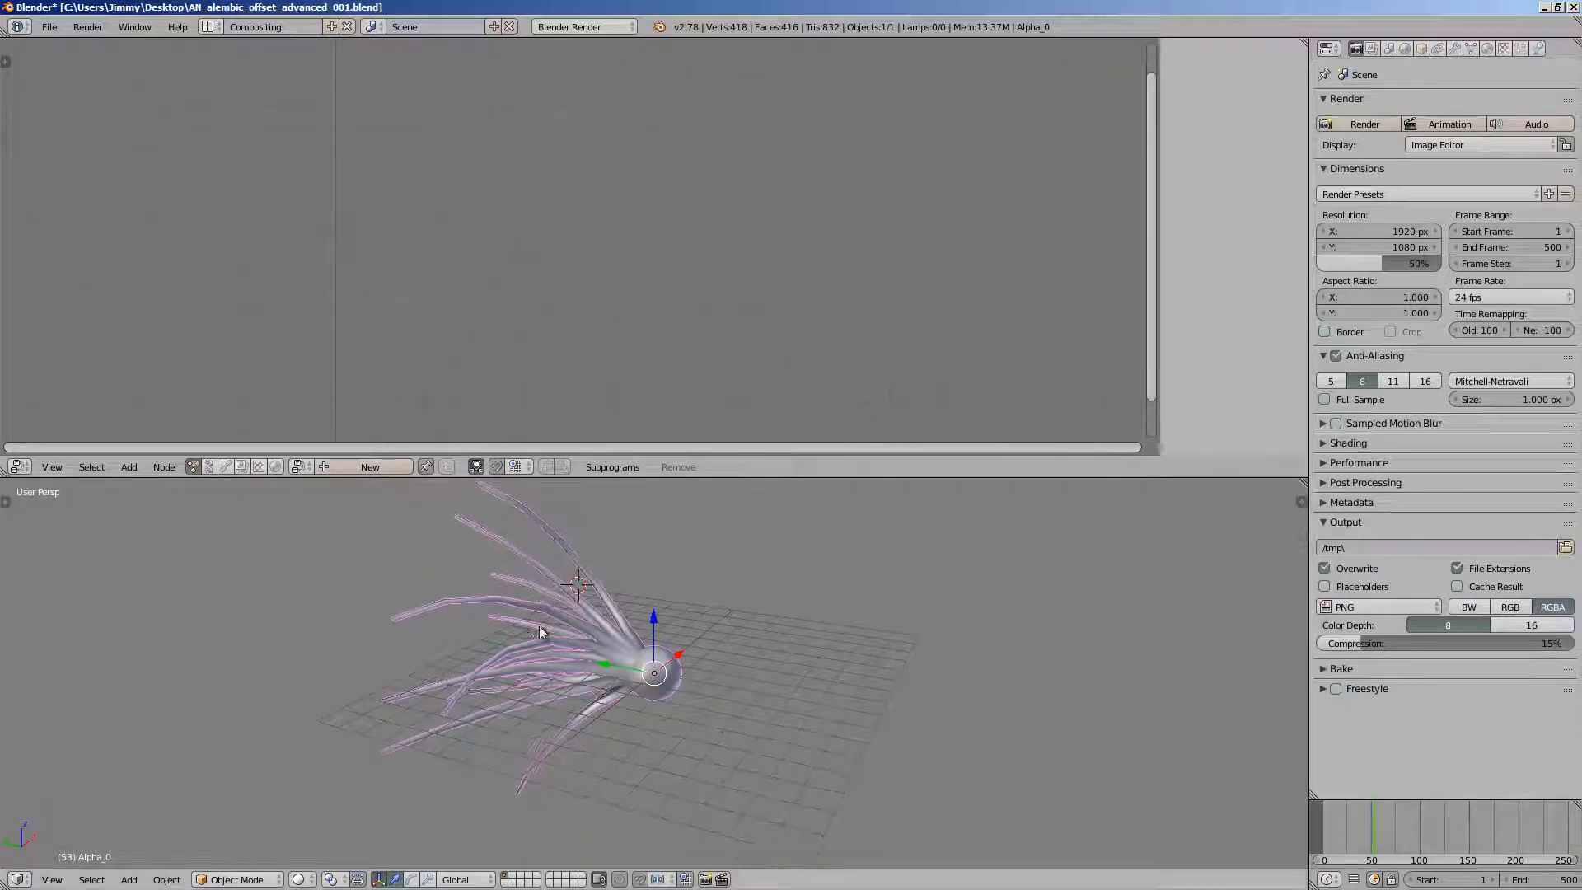
pyautogui.click(377, 467)
pyautogui.moveTo(577, 626); pyautogui.dragTo(629, 606, button='middle')
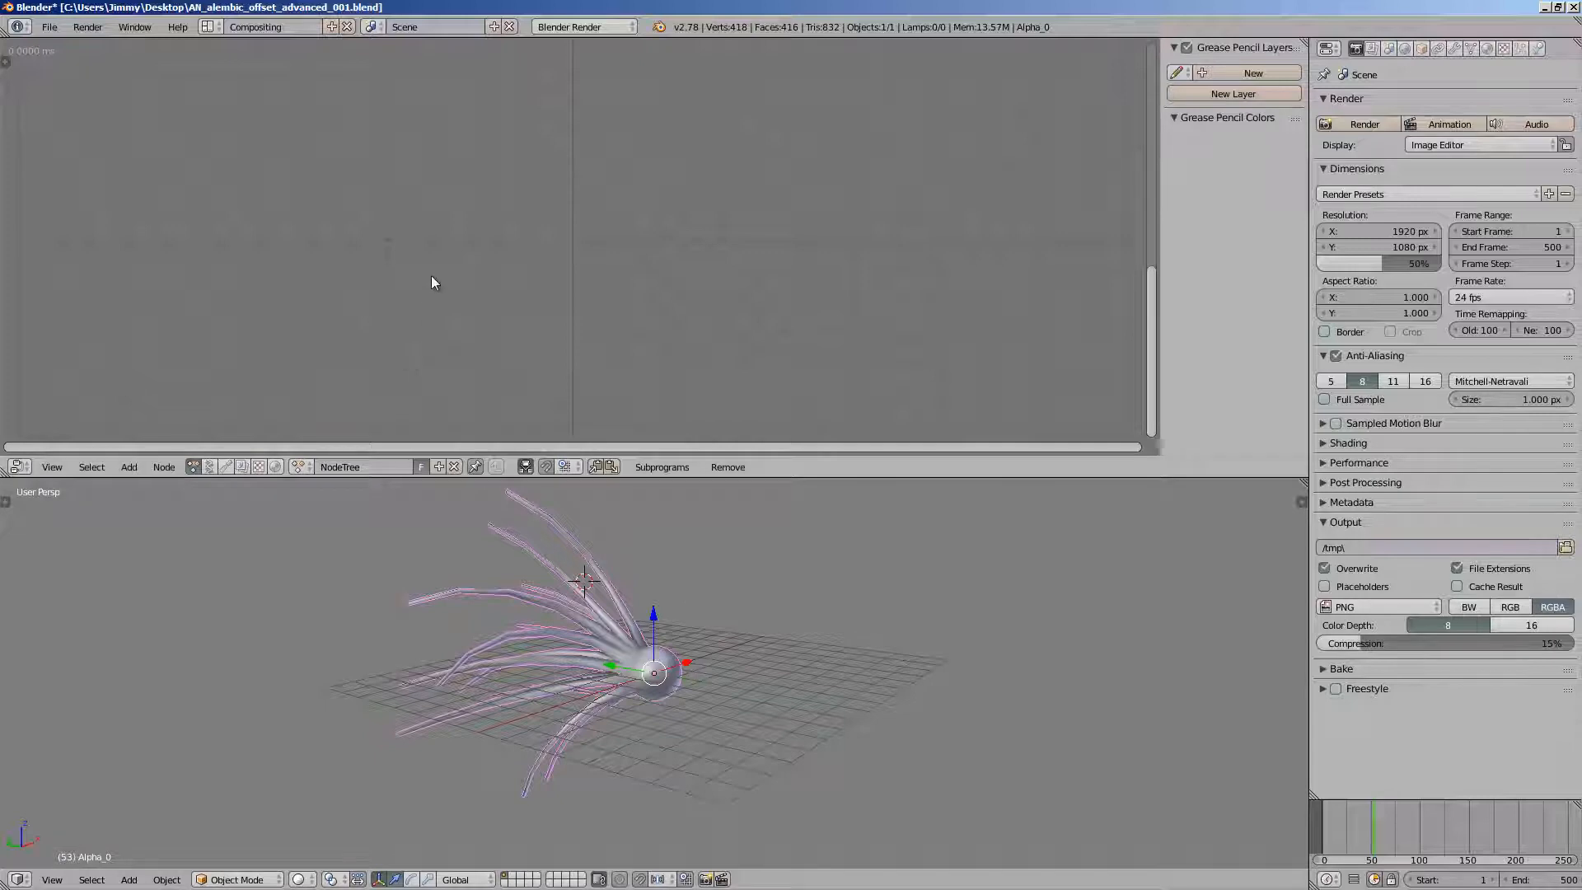
# - Examine the tentacle mesh's Mesh Sequence Cache modifier in a widened properties area while scrubbing the timeline to frame 46
pyautogui.moveTo(652, 629); pyautogui.dragTo(610, 619, button='middle')
pyautogui.scroll(2, 611, 619)
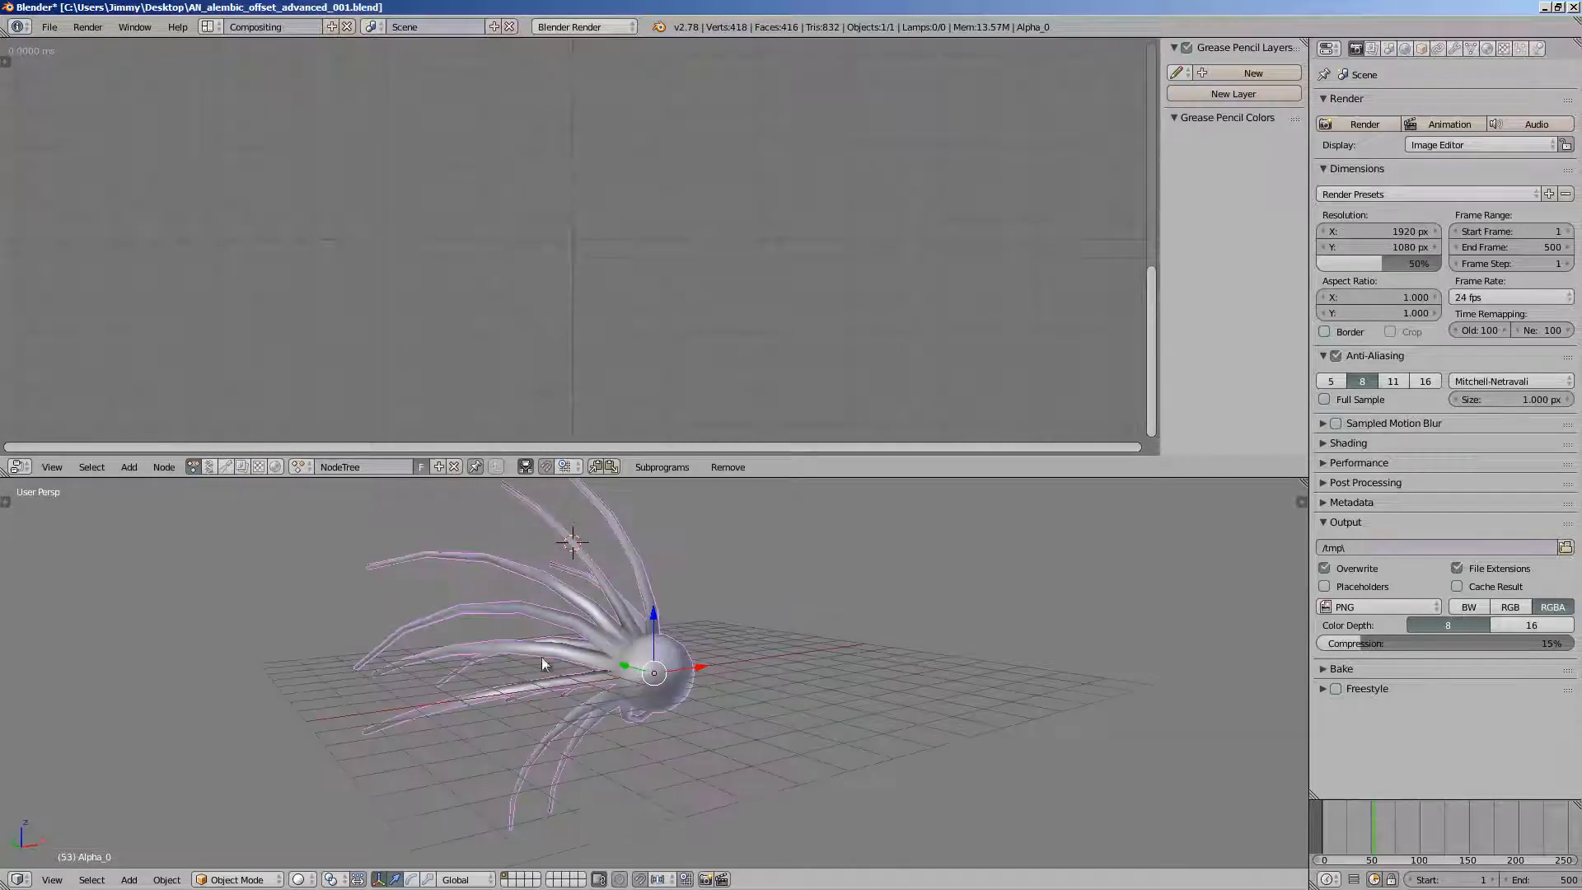
pyautogui.moveTo(1420, 825); pyautogui.dragTo(1373, 811)
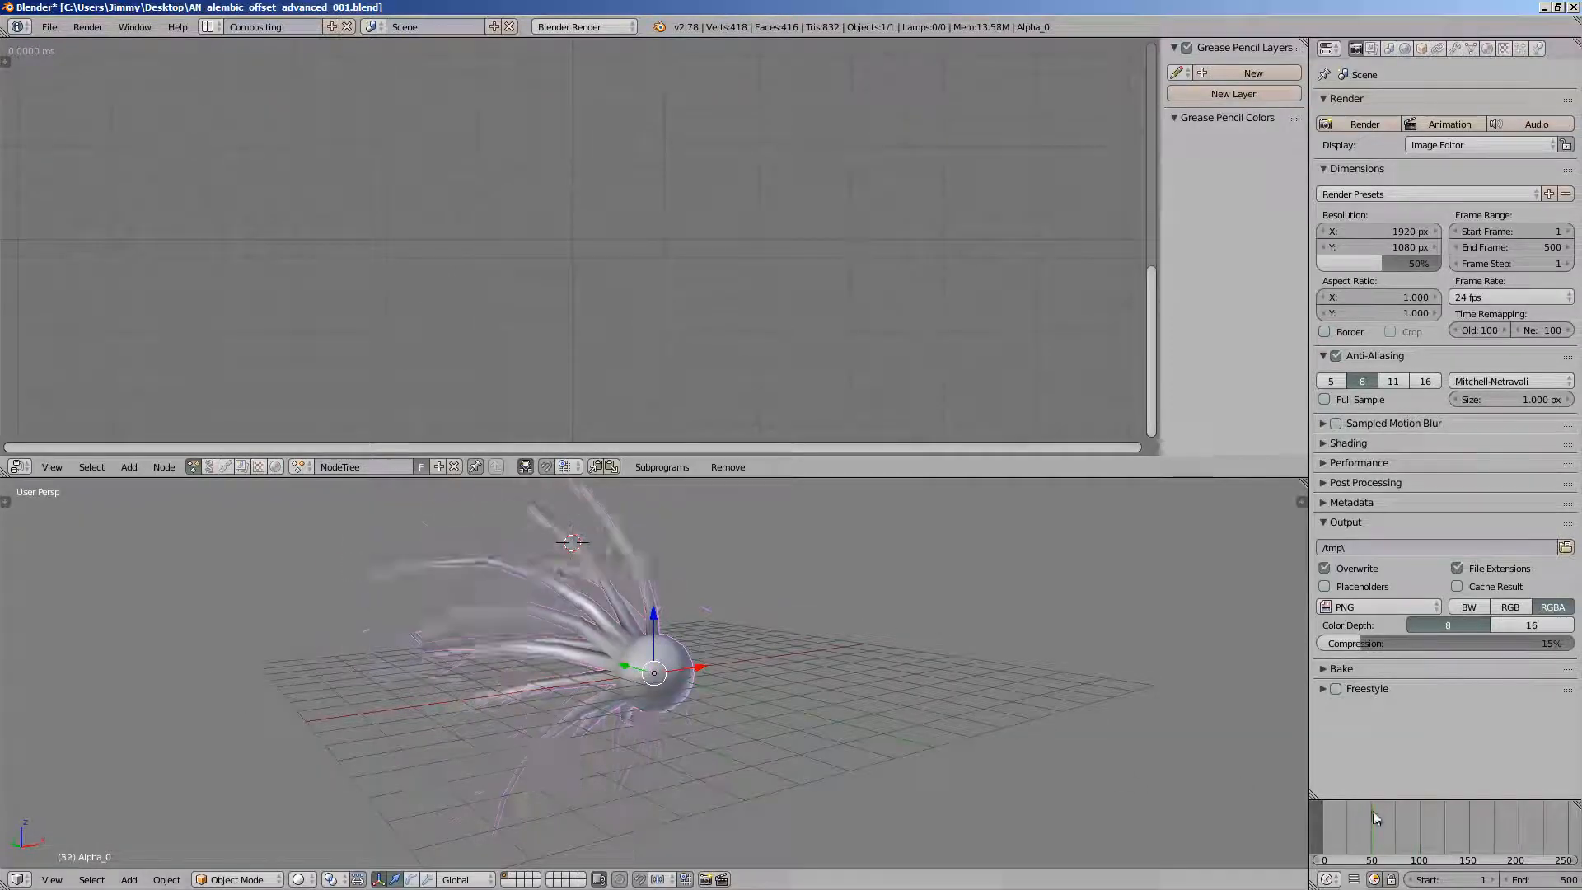
pyautogui.click(1456, 48)
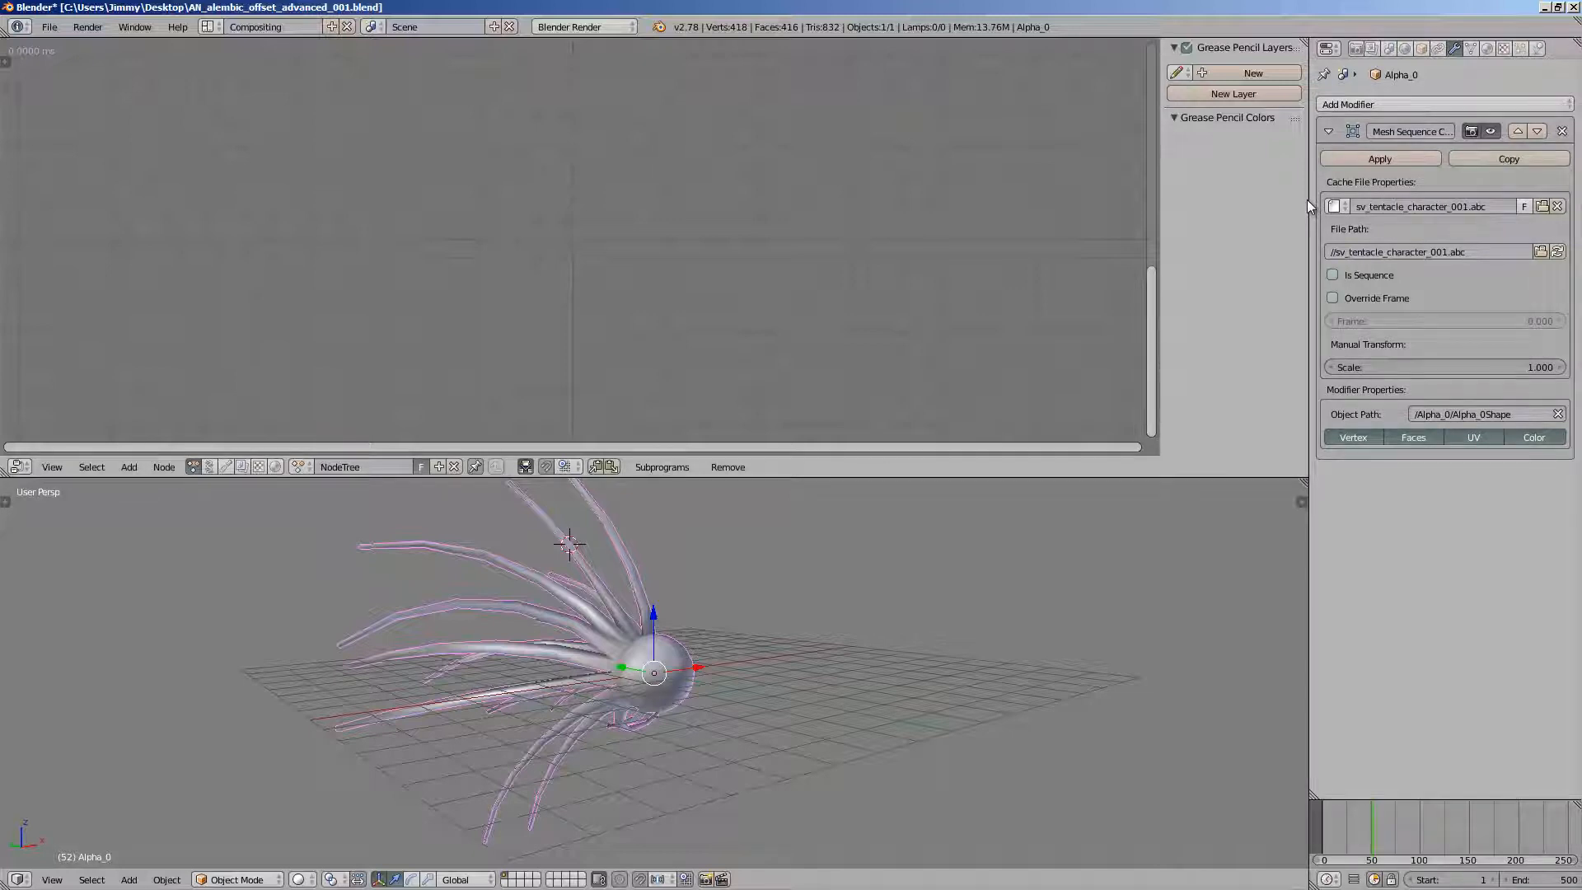
pyautogui.moveTo(1310, 210); pyautogui.dragTo(1207, 244)
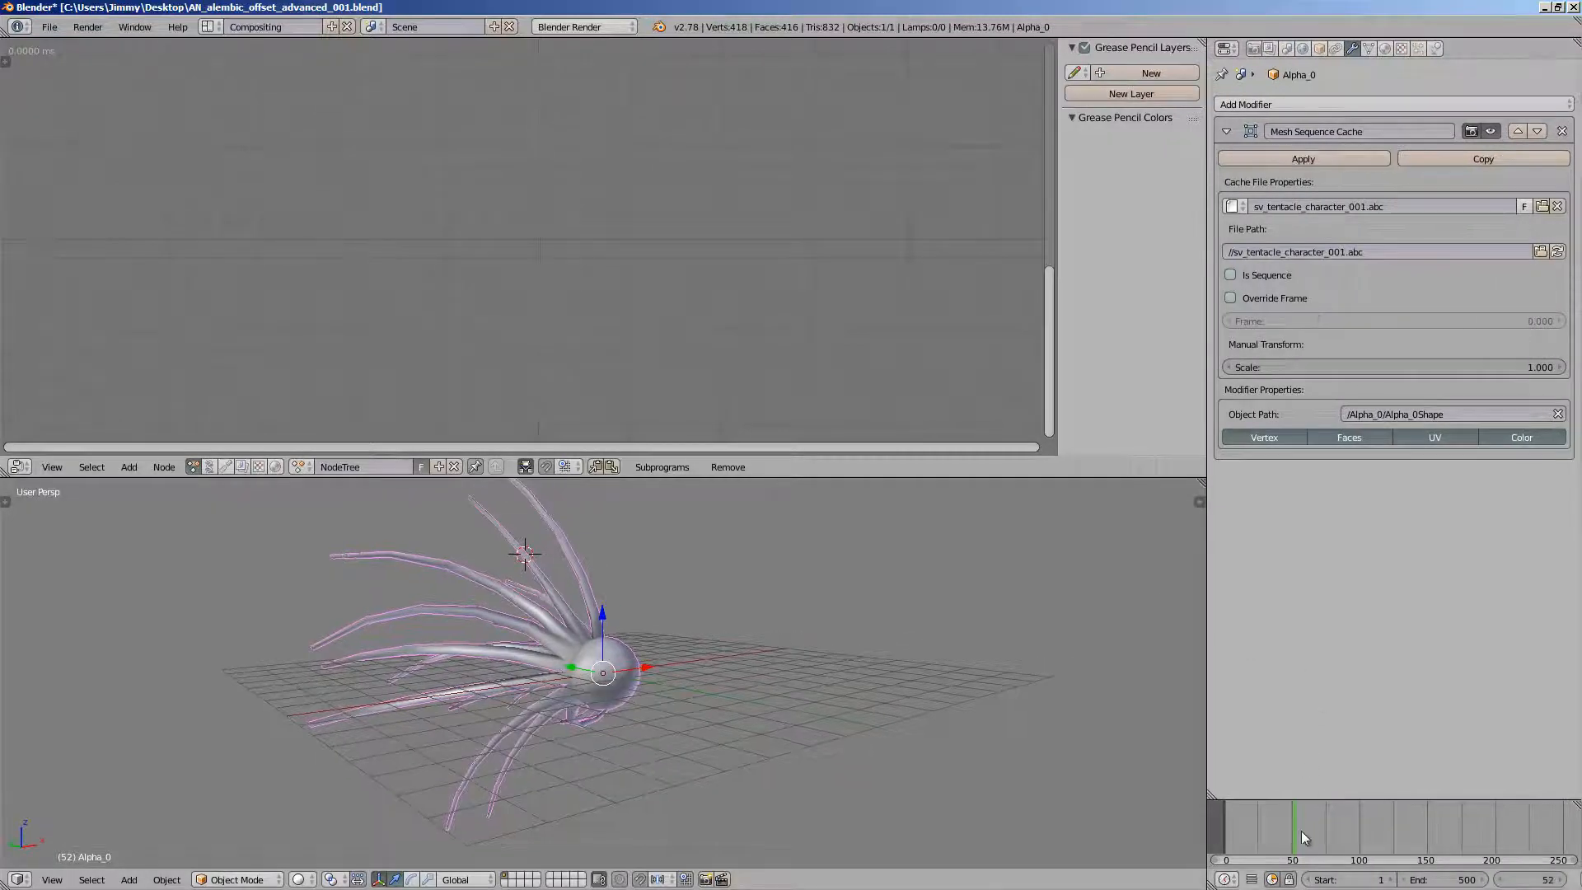
pyautogui.moveTo(1301, 831)
pyautogui.mouseDown()
pyautogui.moveTo(1244, 833)
pyautogui.moveTo(1337, 820)
pyautogui.moveTo(1287, 809)
pyautogui.mouseUp()
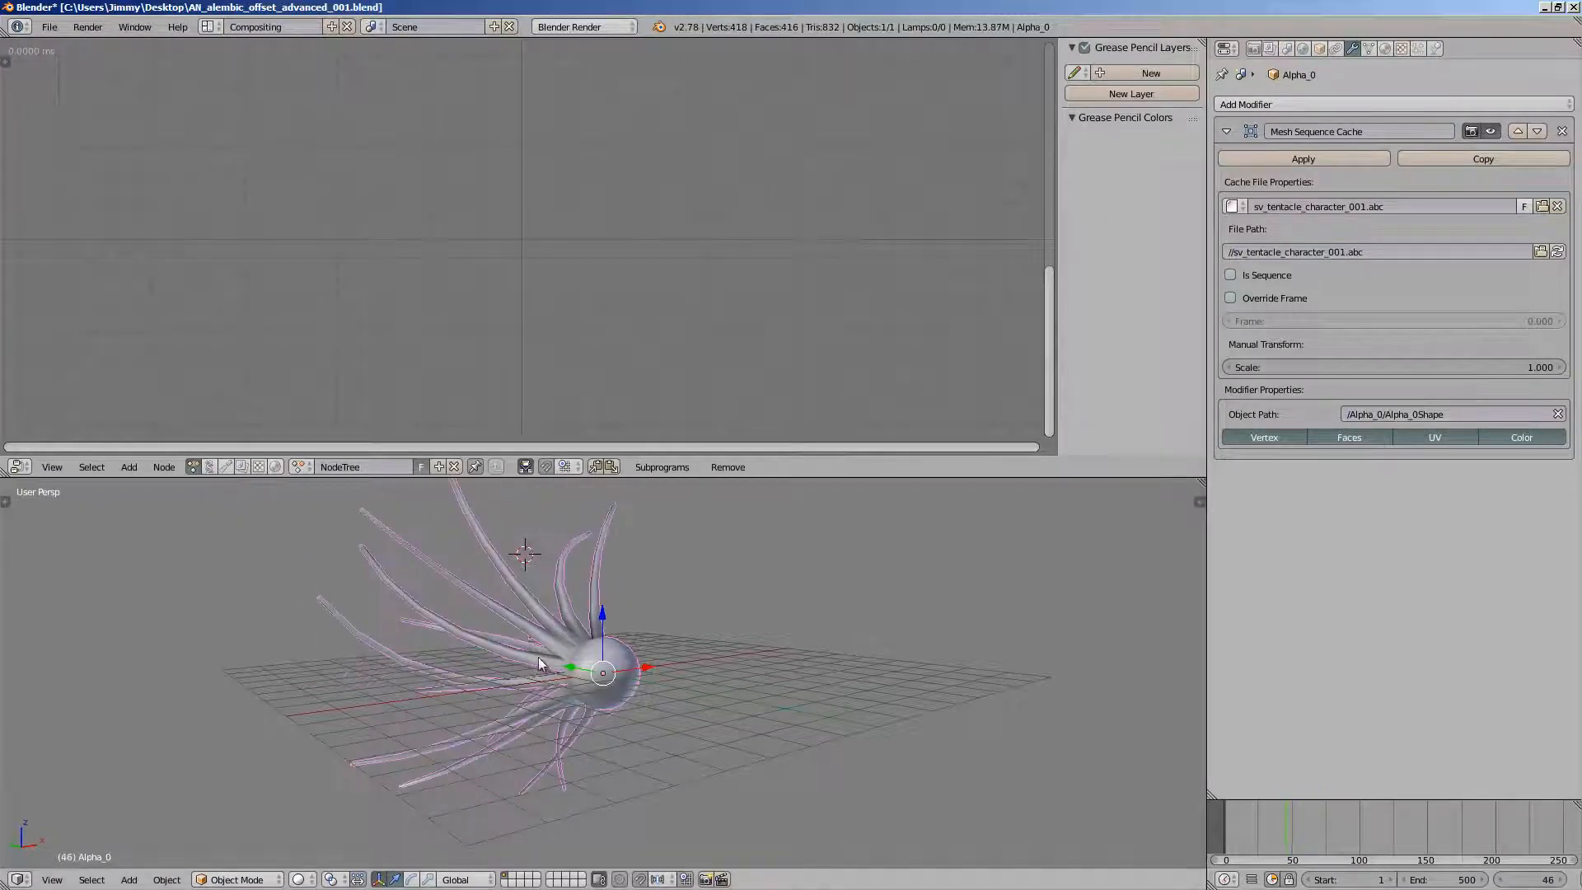
pyautogui.moveTo(538, 656); pyautogui.dragTo(557, 658, button='middle')
pyautogui.scroll(1, 557, 657)
pyautogui.moveTo(673, 615); pyautogui.dragTo(664, 615, button='middle')
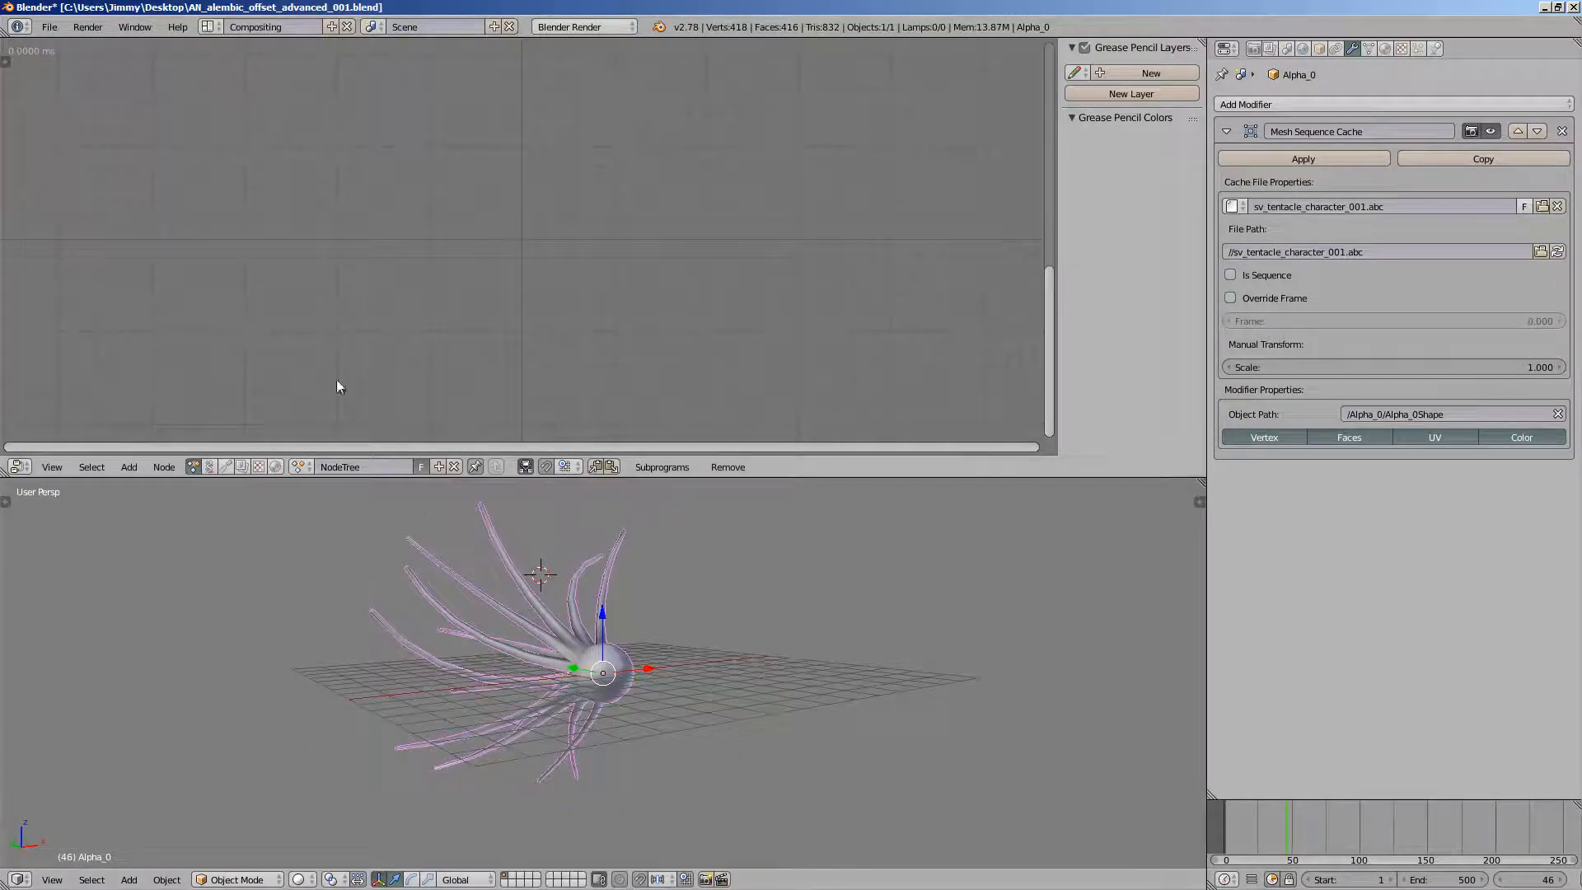
# - Search for an Object Instancer node and place it in the empty node tree
pyautogui.hotkey('shift', 'a')
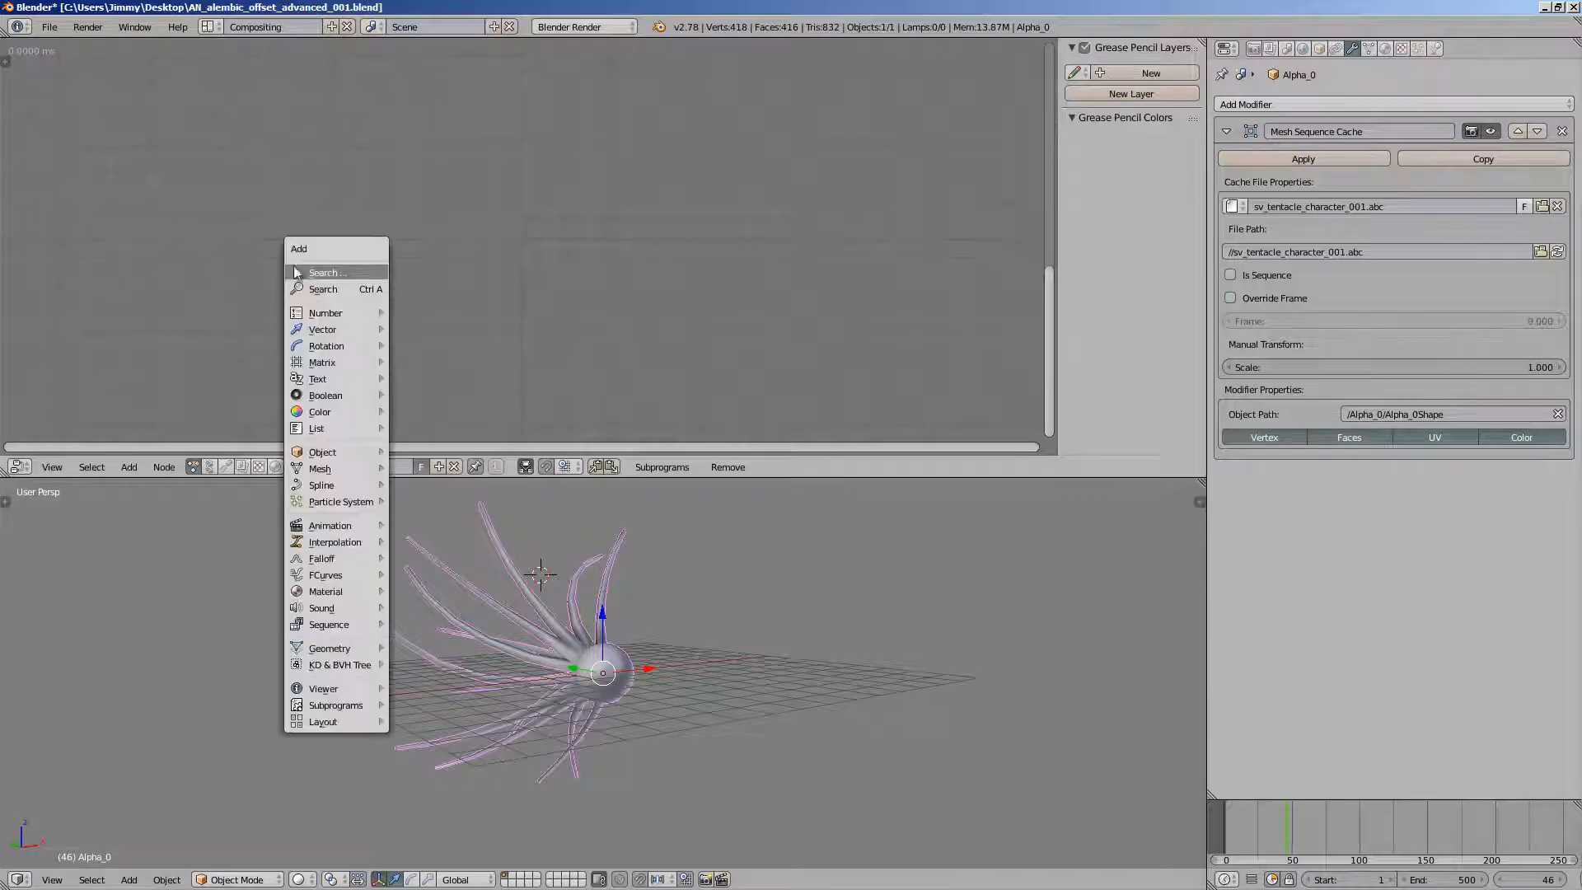
pyautogui.click(329, 285)
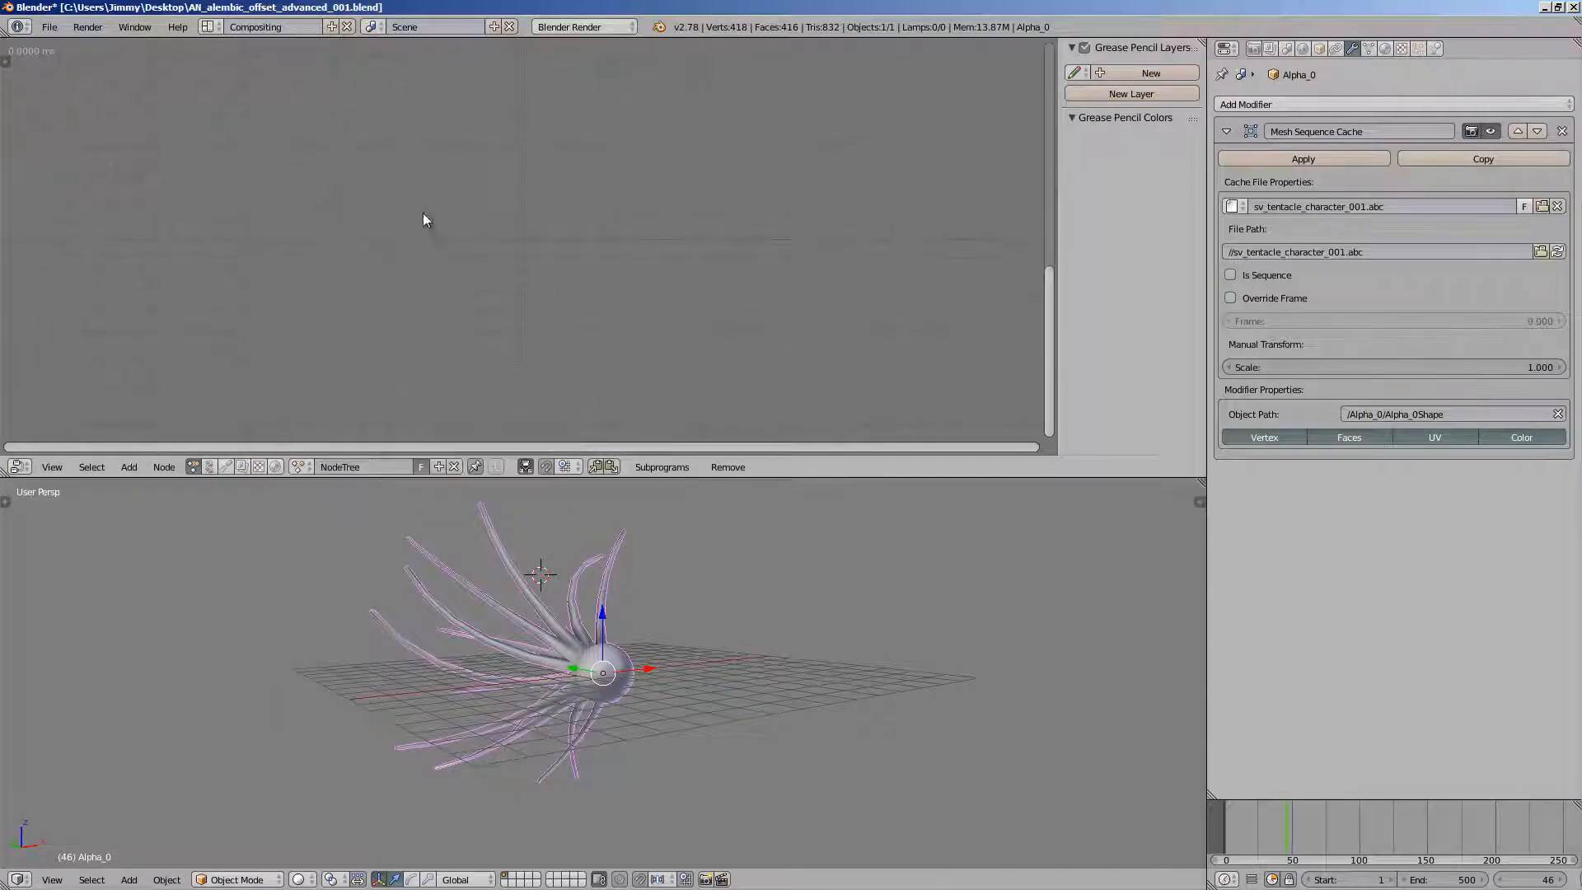
pyautogui.hotkey('shift', 'a')
pyautogui.click(422, 215)
pyautogui.write('obje')
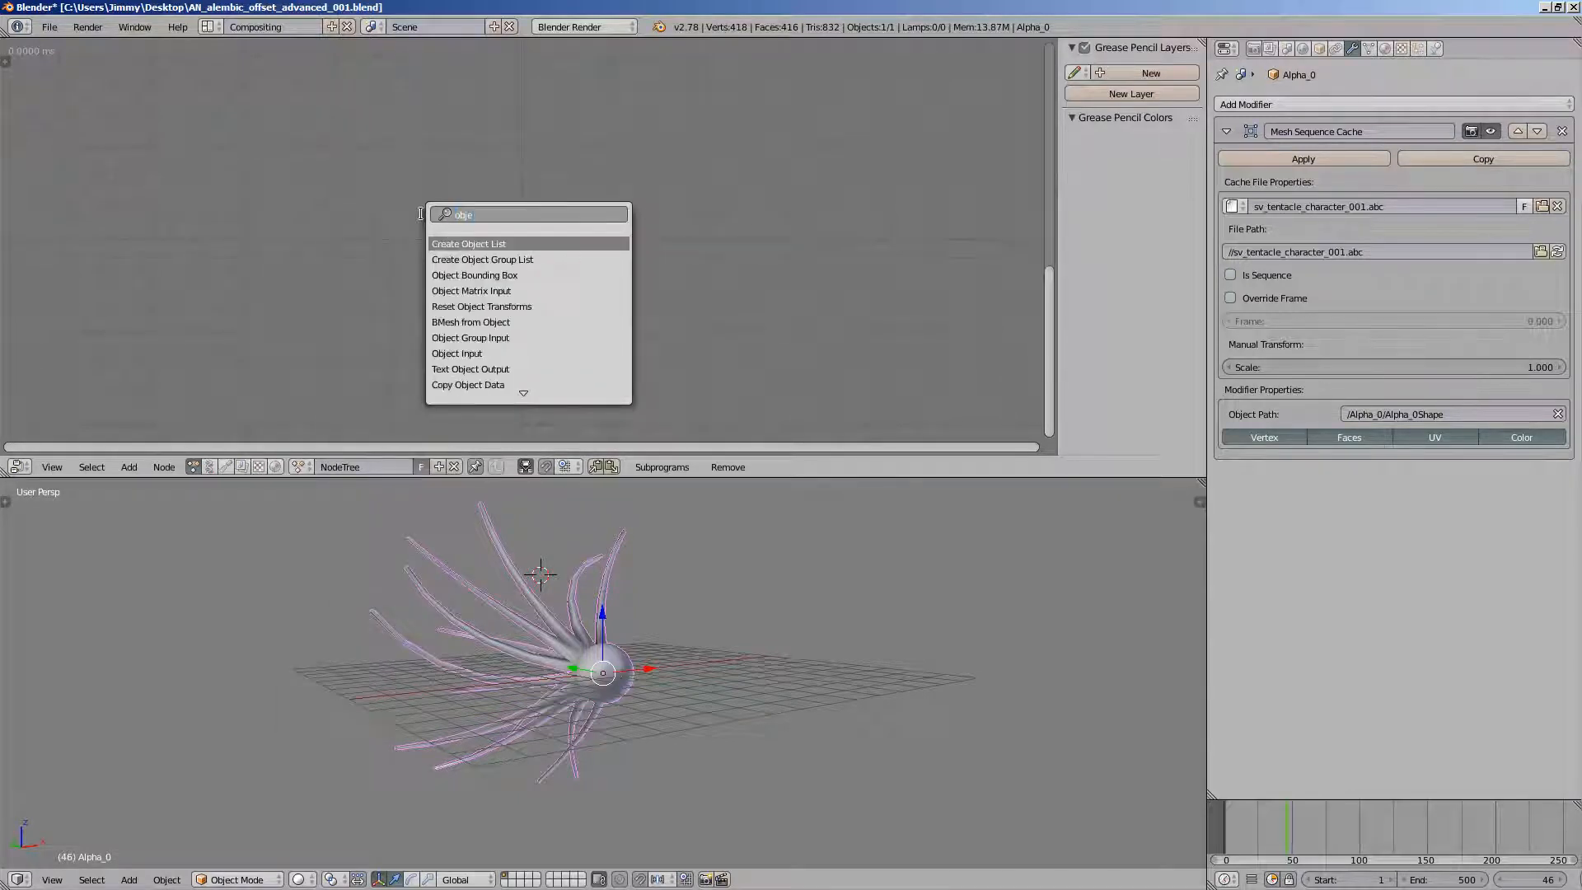
pyautogui.write('ct in')
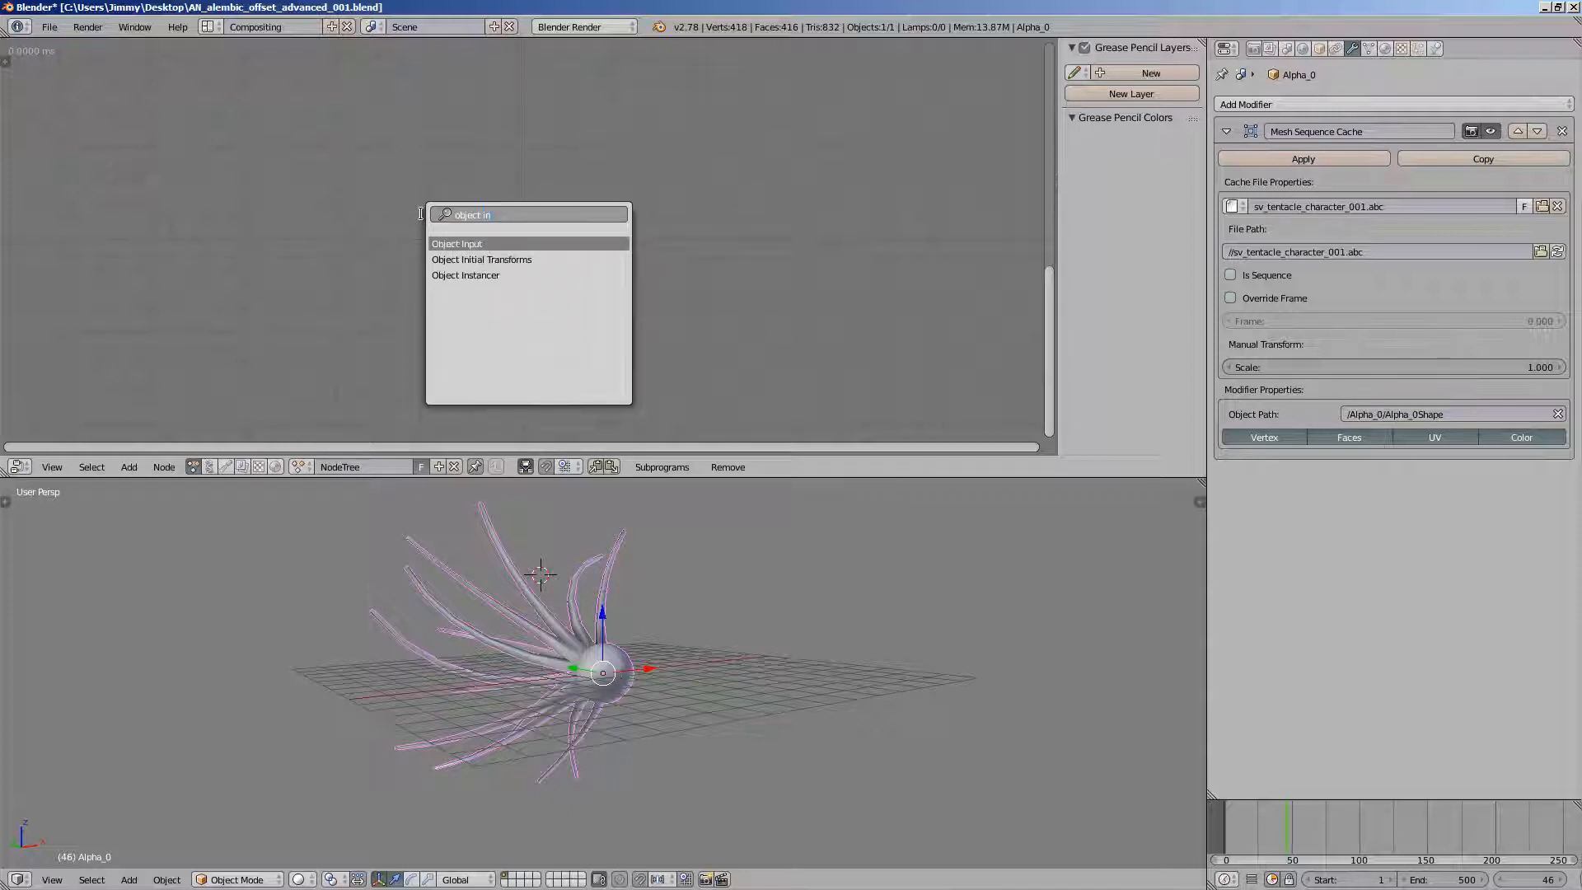
pyautogui.press('Down')
pyautogui.press('Down')
pyautogui.press('Return')
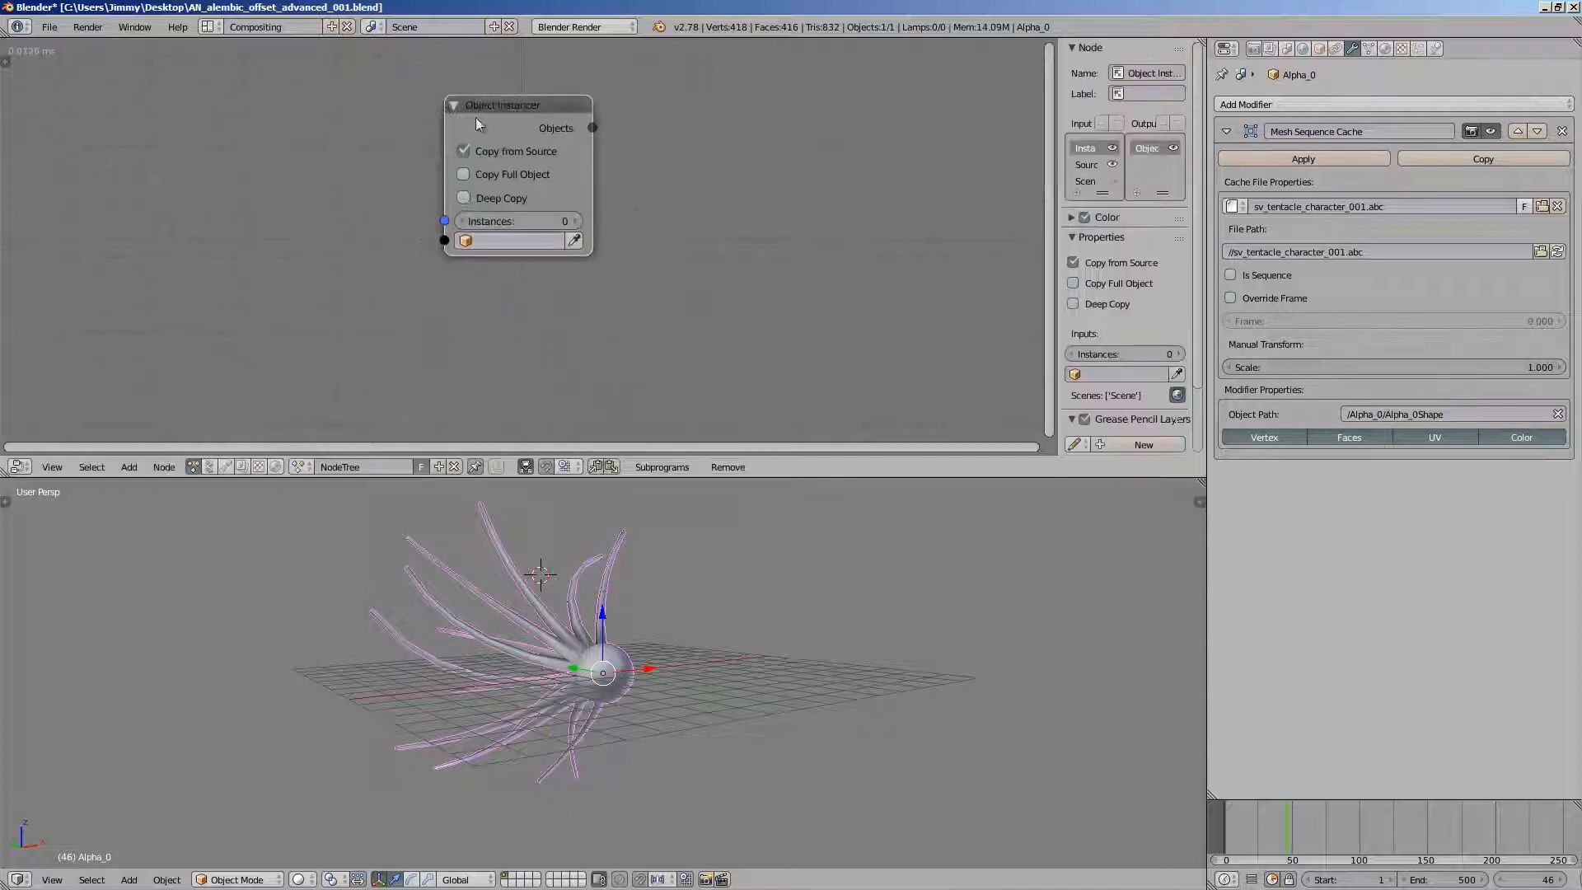
pyautogui.click(476, 117)
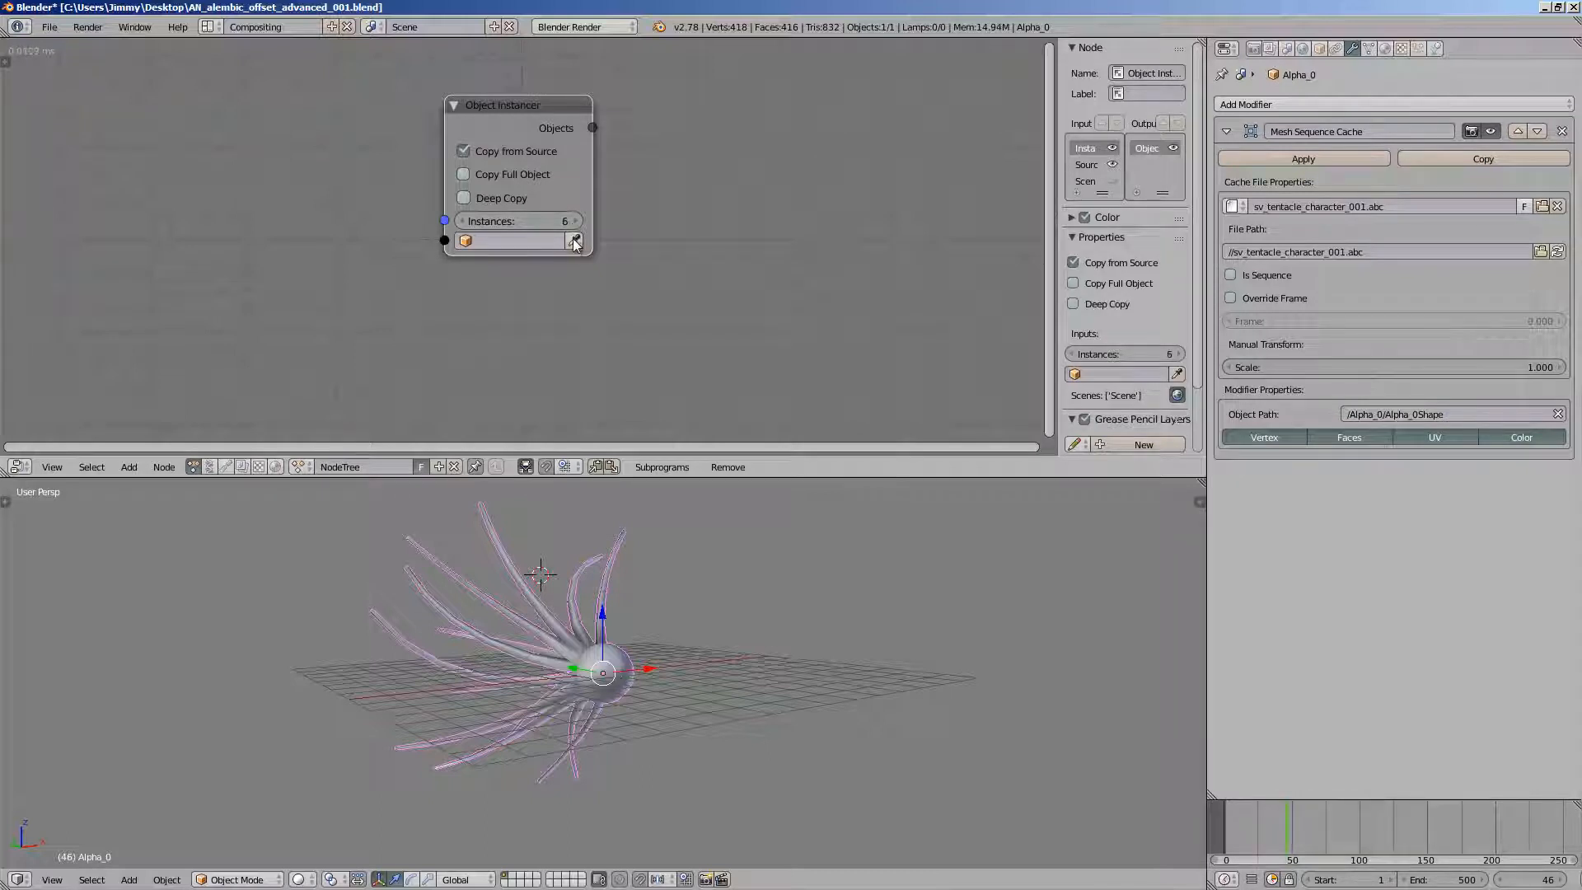
# - Configure the Object Instancer for 6 instances of Alpha_0 with Deep Copy and Copy Full Object enabled, and scrub to frame 72
pyautogui.click(574, 241)
pyautogui.click(619, 560)
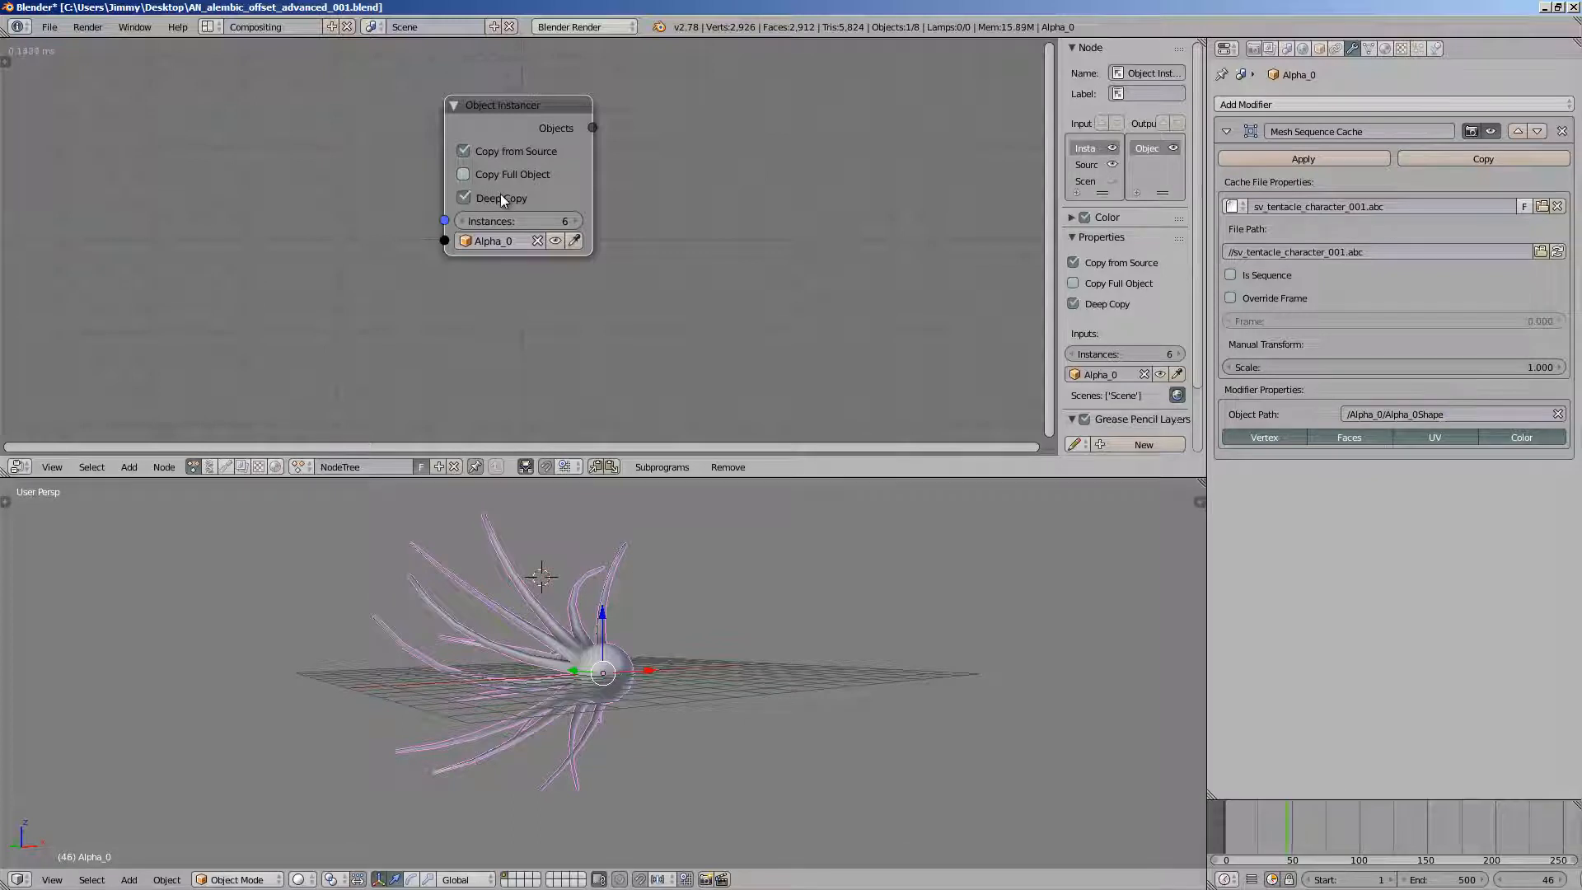
pyautogui.click(514, 175)
pyautogui.moveTo(594, 627); pyautogui.dragTo(608, 615, button='middle')
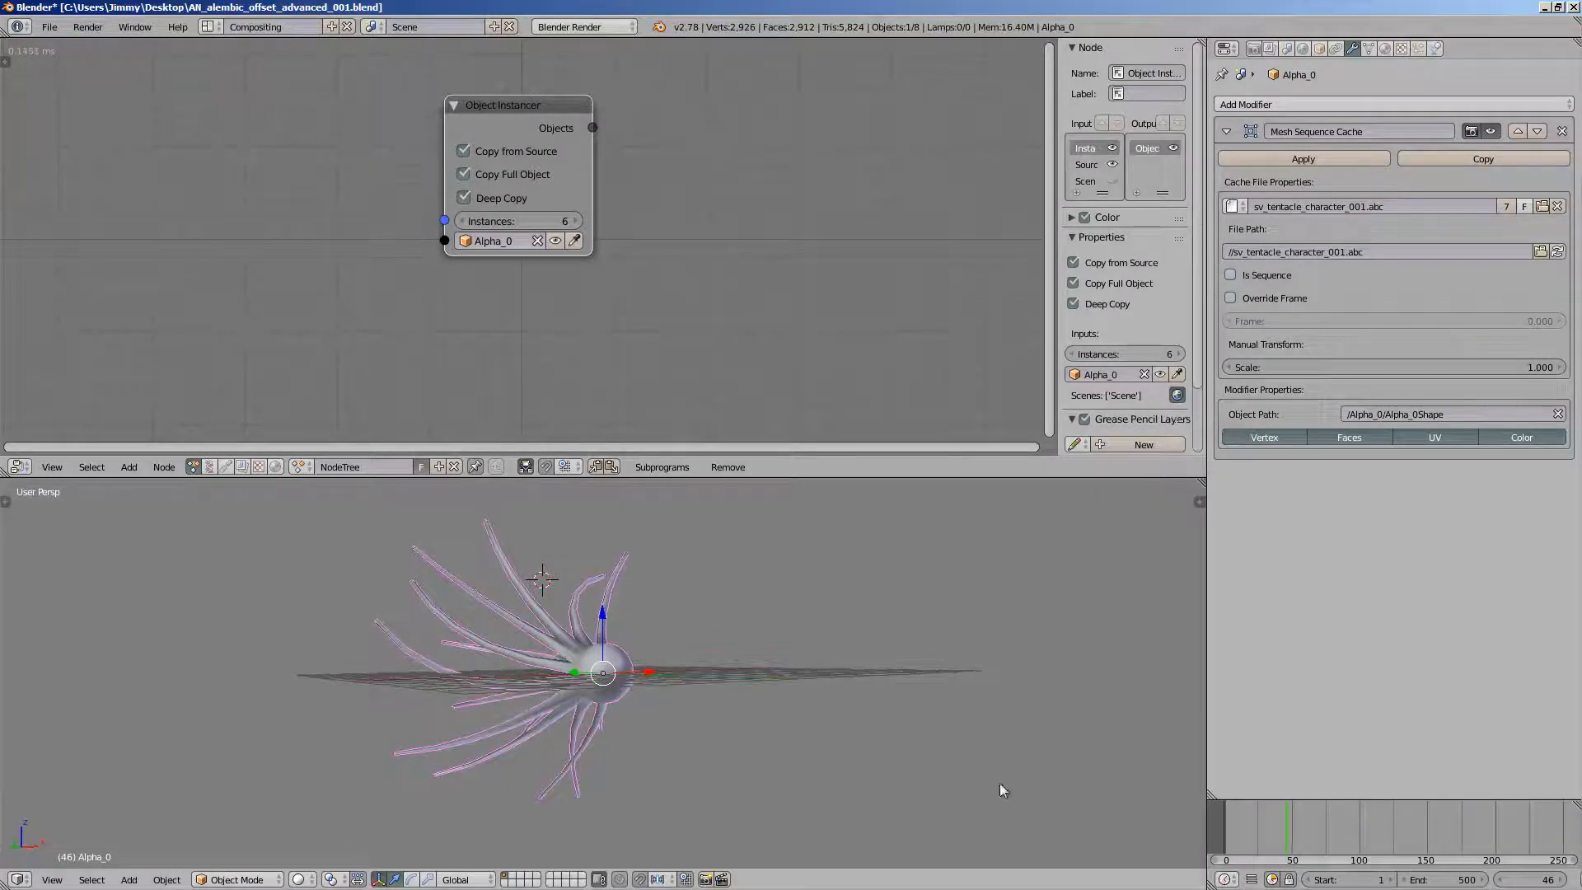
pyautogui.moveTo(1244, 828); pyautogui.dragTo(1322, 827)
pyautogui.moveTo(445, 326); pyautogui.dragTo(477, 332, button='middle')
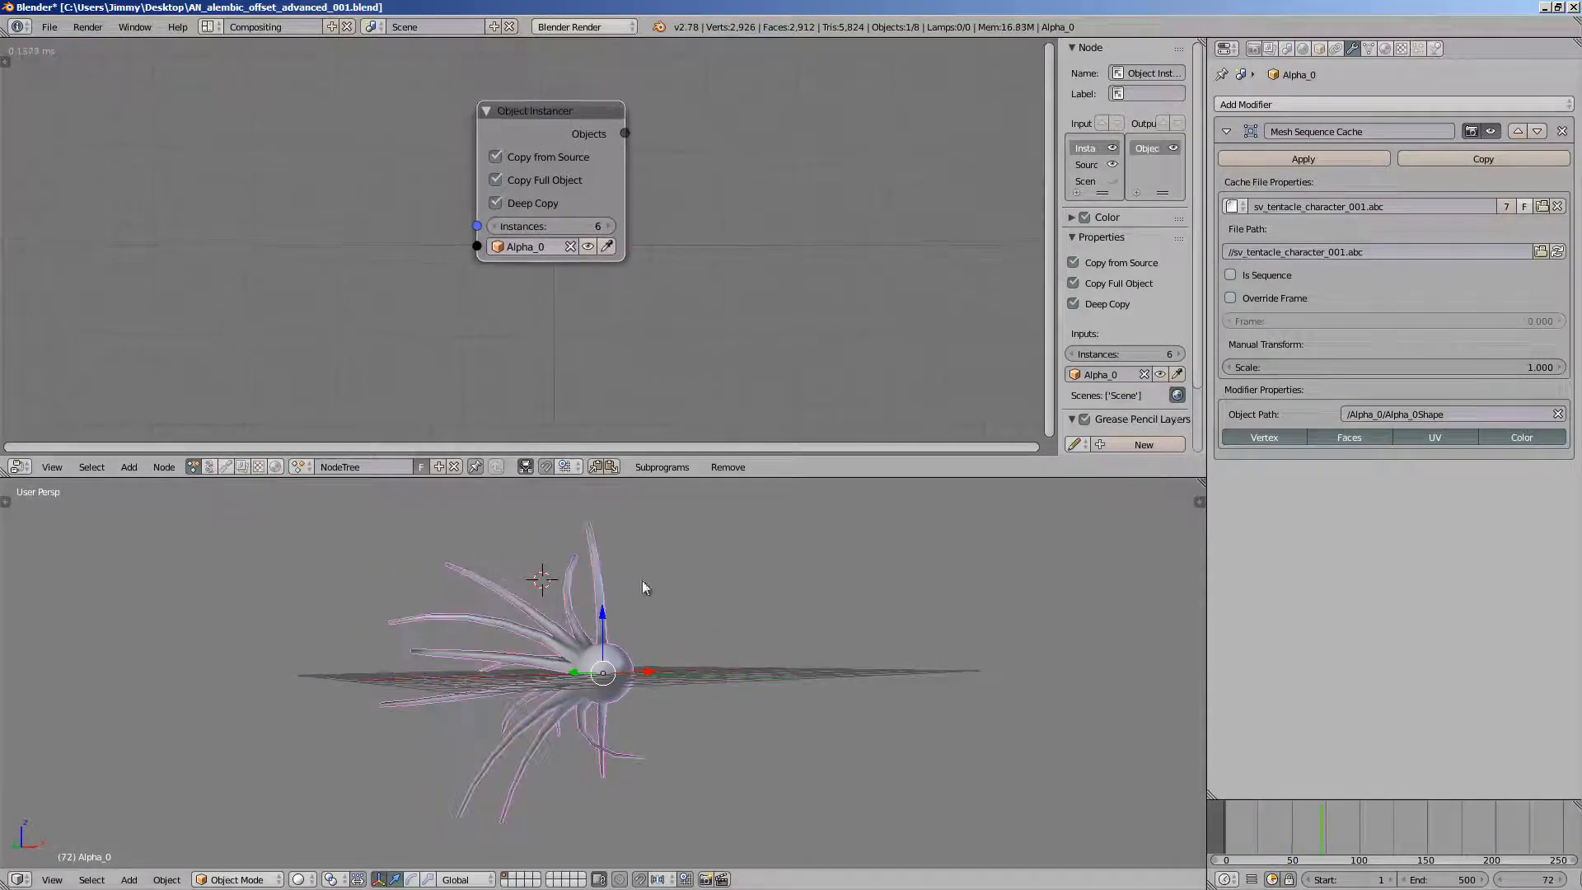
pyautogui.moveTo(617, 612); pyautogui.dragTo(611, 632, button='middle')
# - Add an Object Transforms Output node beside the Object Instancer and link the instancer's Objects output to its object input
pyautogui.moveTo(390, 192); pyautogui.dragTo(424, 212, button='middle')
pyautogui.hotkey('shift', 'a')
pyautogui.click(423, 213)
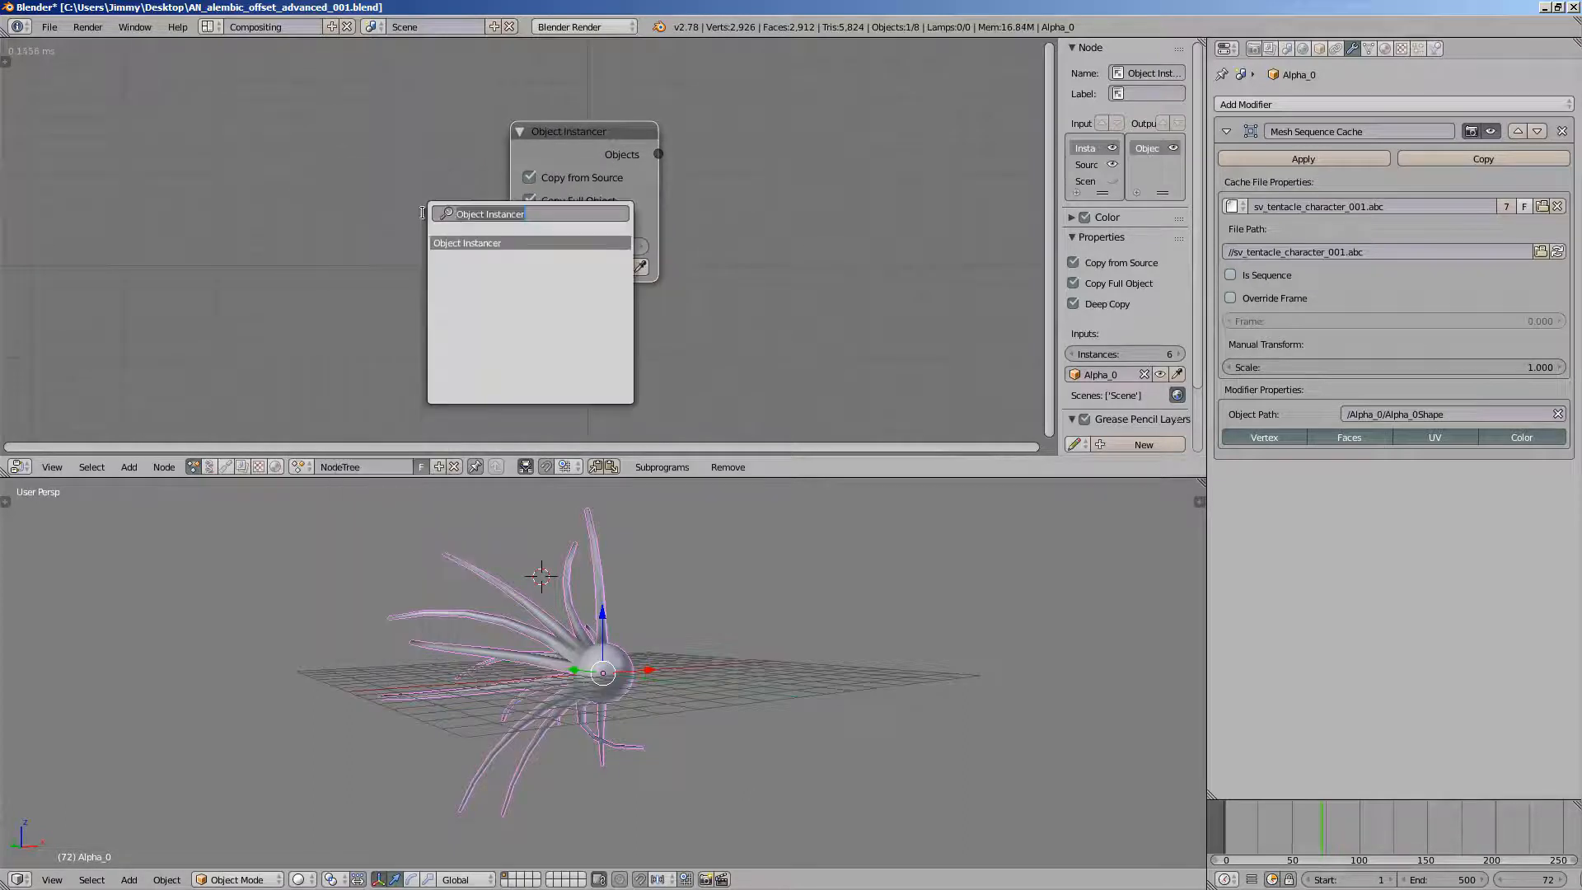
pyautogui.write('object t')
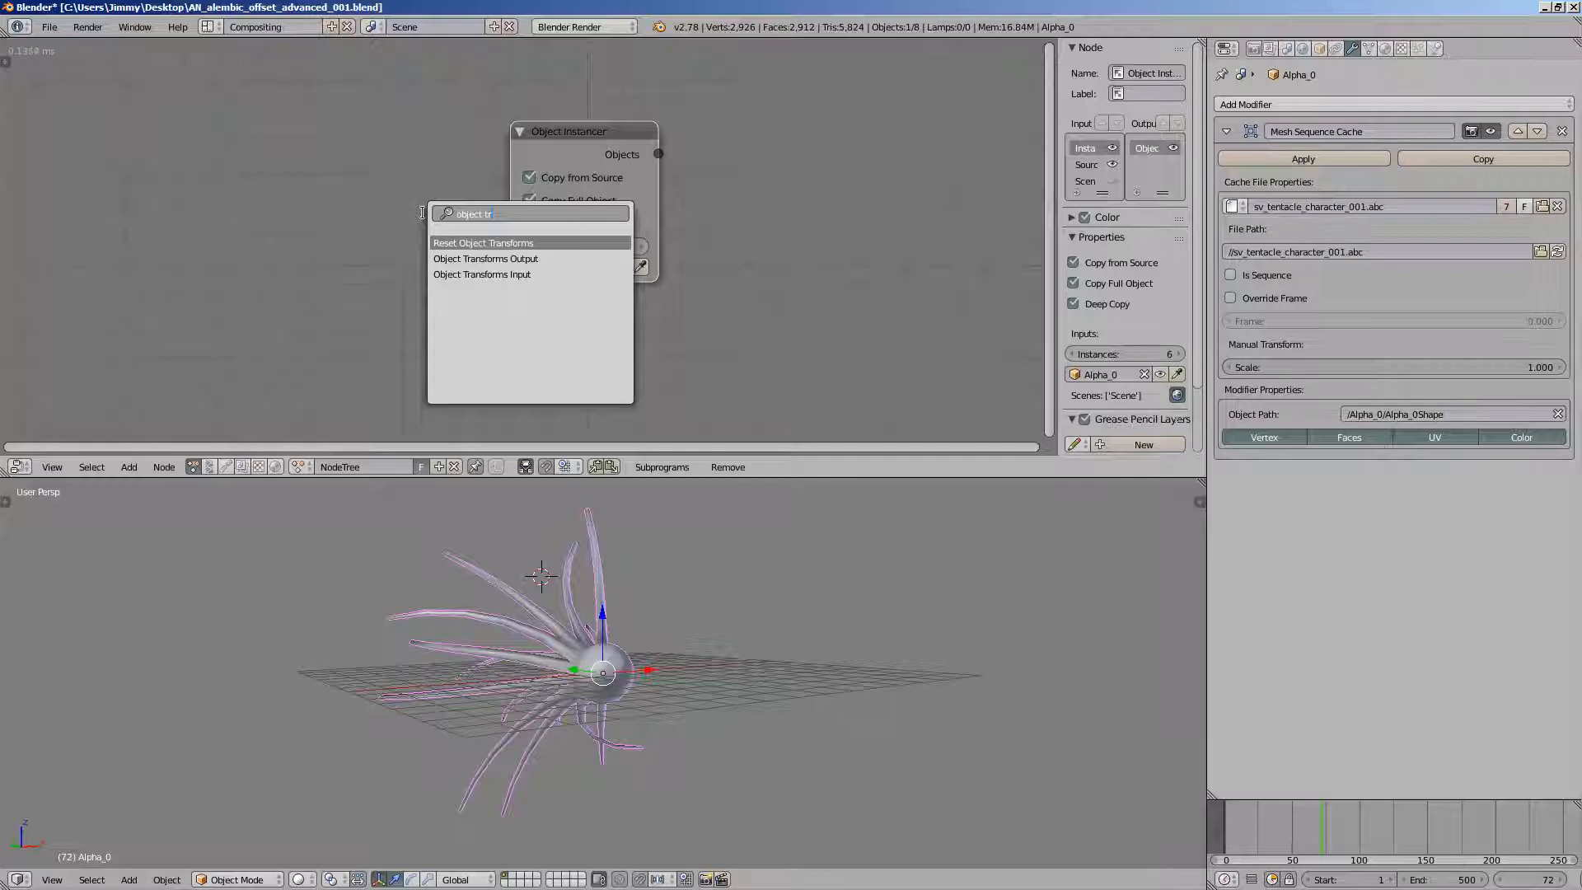
pyautogui.press('Down')
pyautogui.press('Return')
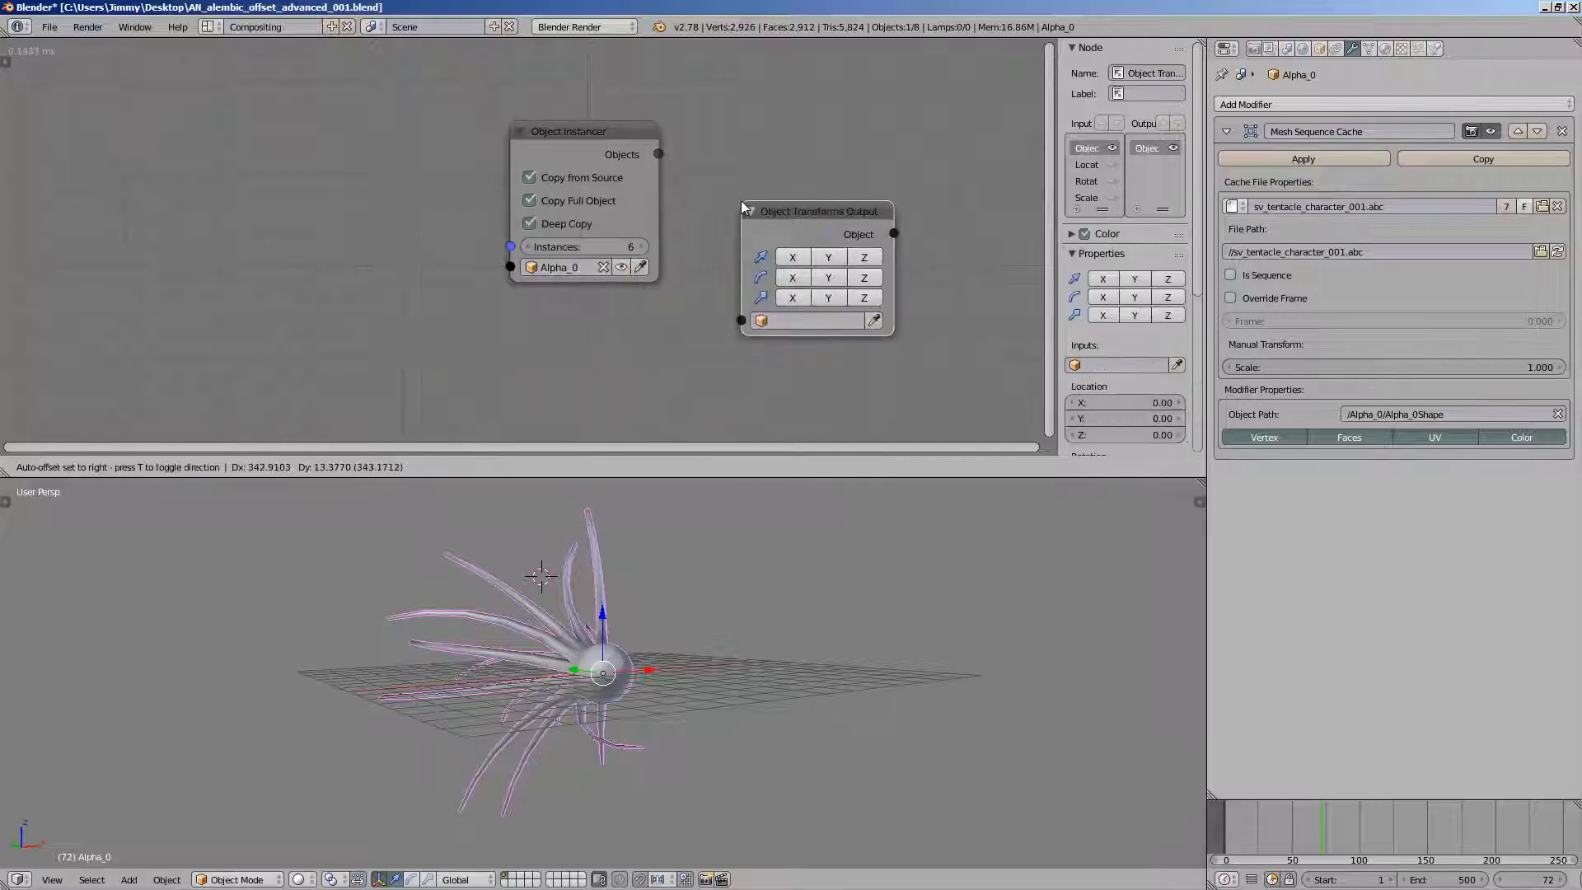
pyautogui.click(744, 208)
pyautogui.moveTo(659, 154); pyautogui.dragTo(740, 321)
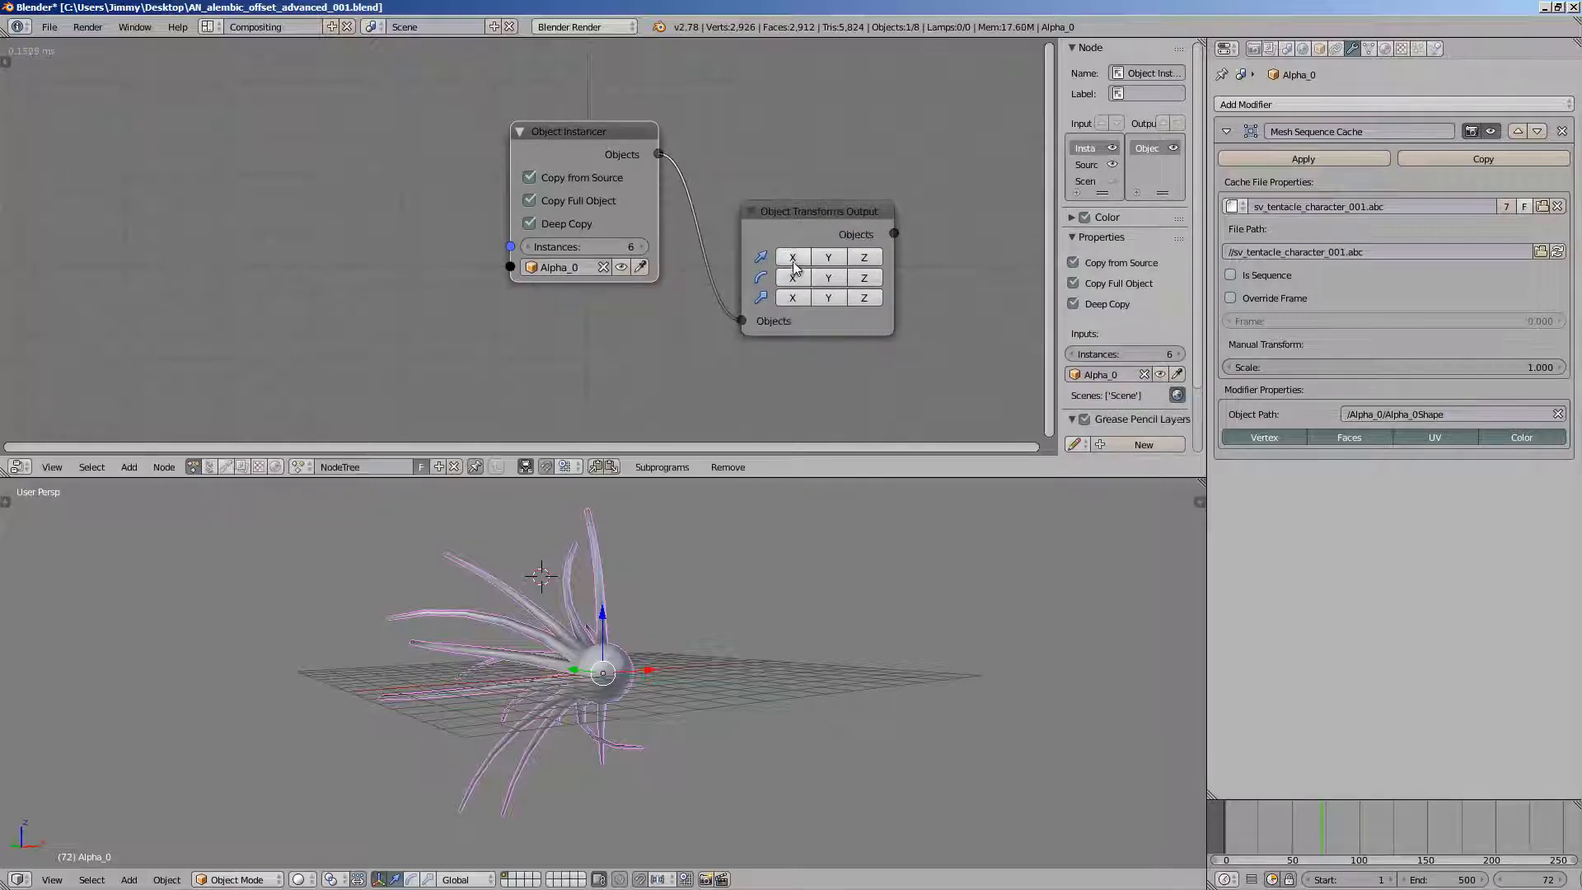
# - Enable the X, Y and Z location channels on the Object Transforms Output node and open the node search
pyautogui.click(794, 262)
pyautogui.hotkey('shift', 'a')
pyautogui.click(236, 172)
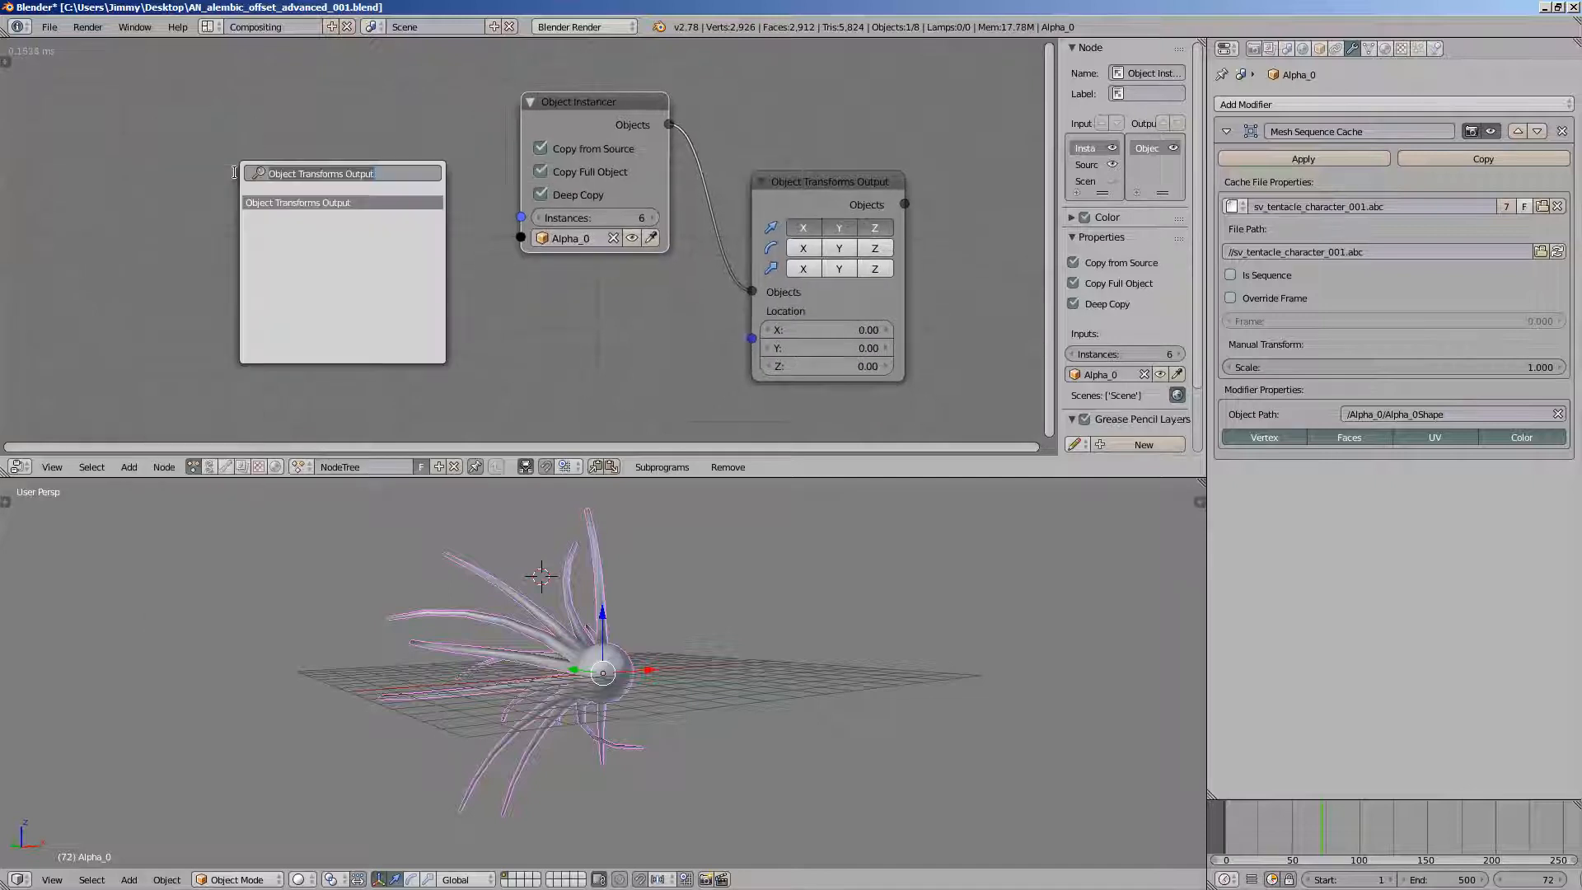
pyautogui.write('random')
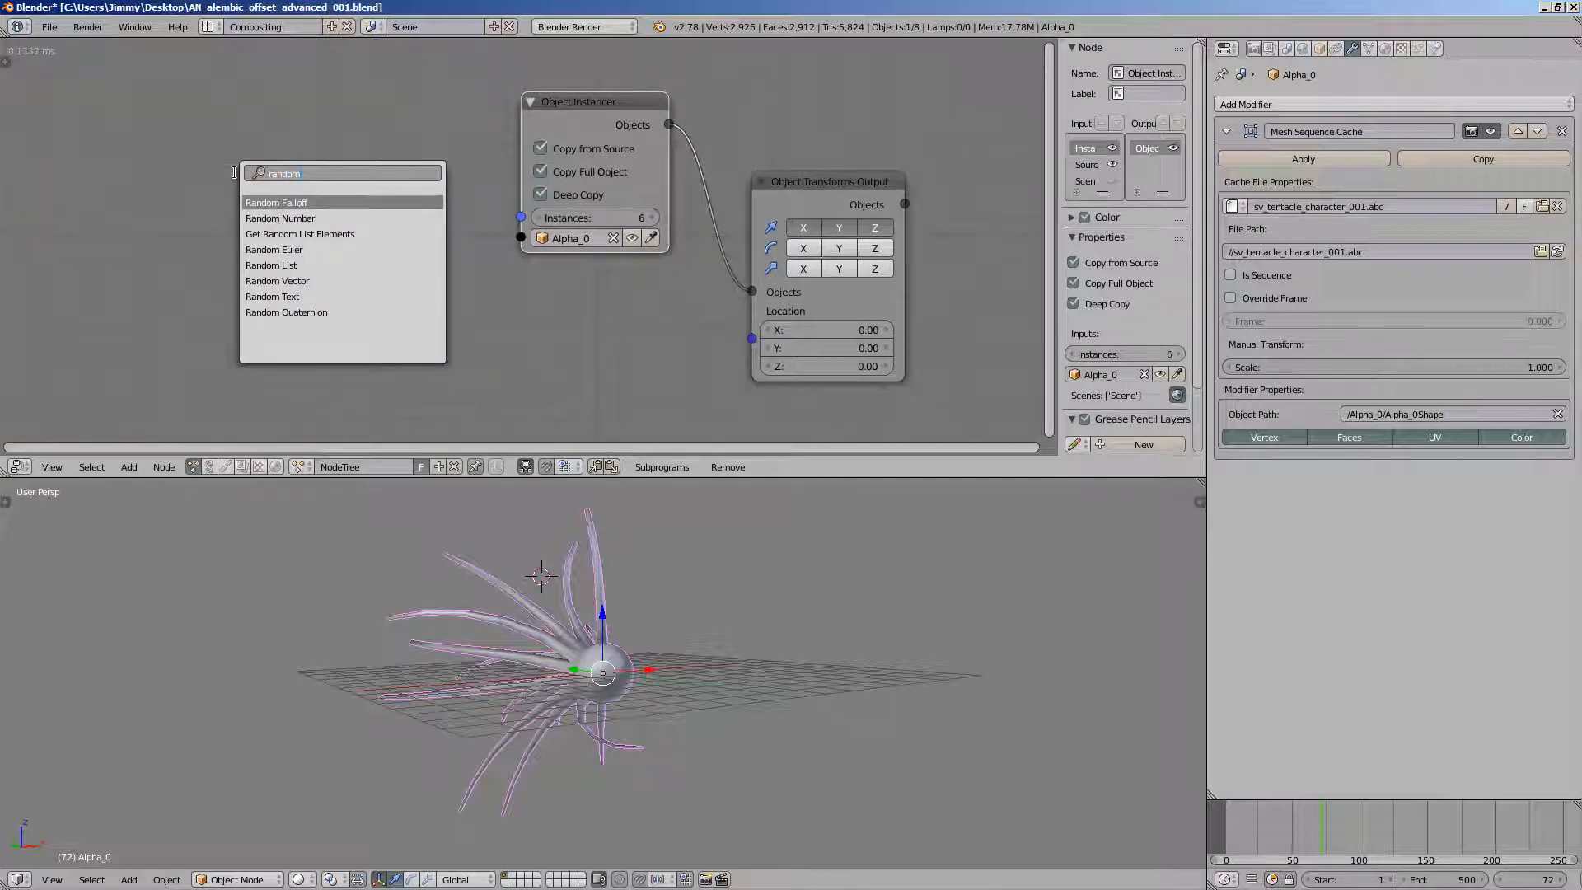
pyautogui.press('BackSpace')
pyautogui.press('BackSpace')
pyautogui.press('BackSpace')
pyautogui.press('BackSpace')
pyautogui.press('BackSpace')
pyautogui.press('BackSpace')
pyautogui.write('matrix')
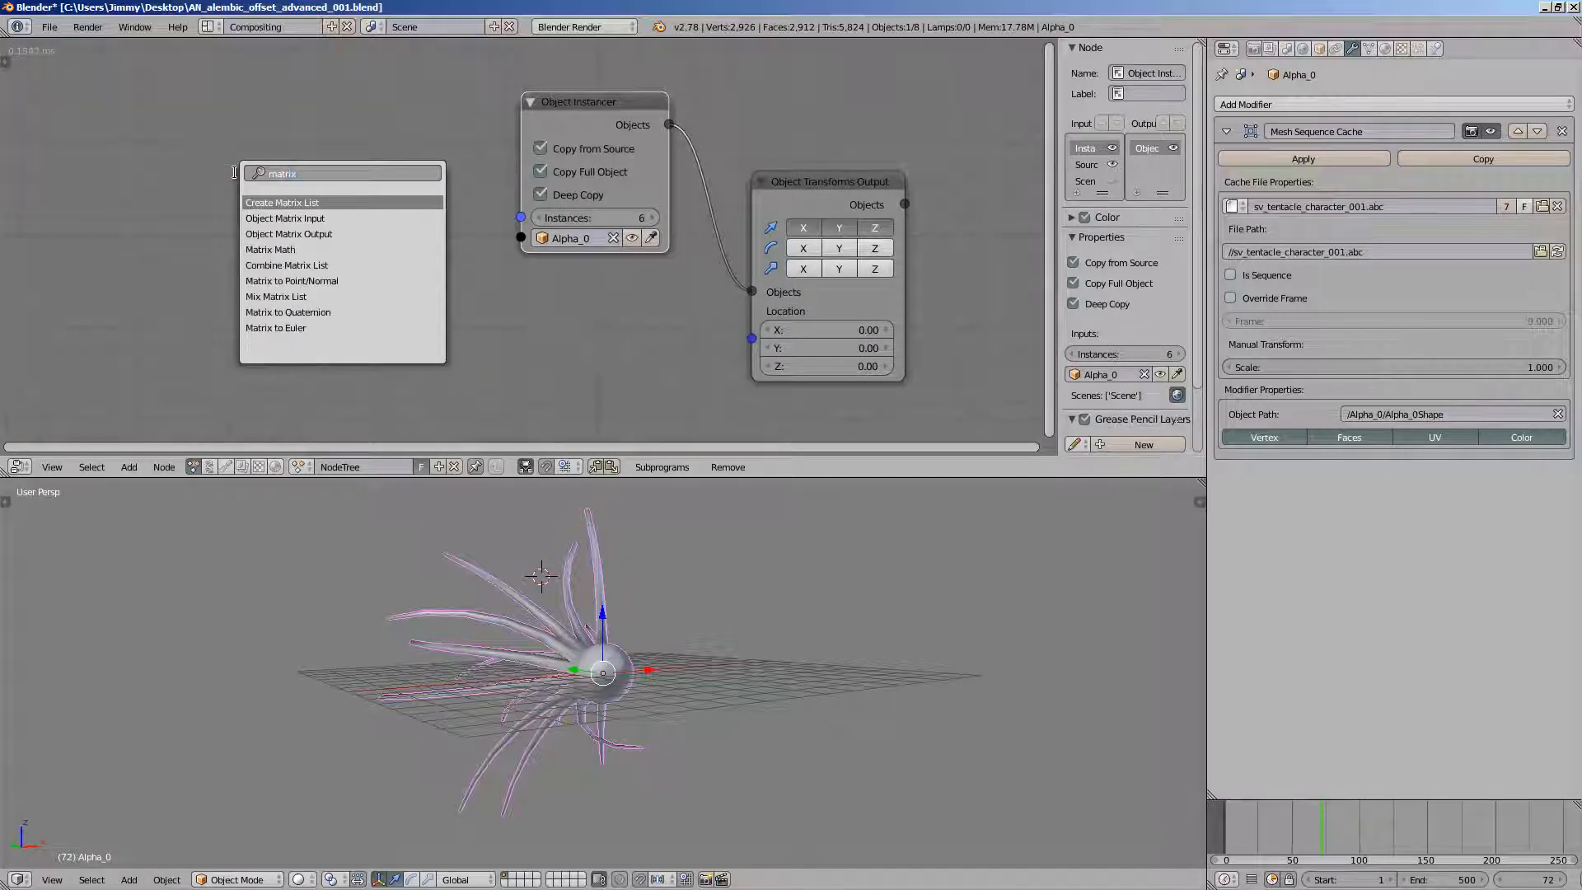
pyautogui.press('BackSpace')
pyautogui.press('BackSpace')
pyautogui.press('BackSpace')
pyautogui.press('BackSpace')
pyautogui.press('BackSpace')
pyautogui.press('BackSpace')
pyautogui.write('dis')
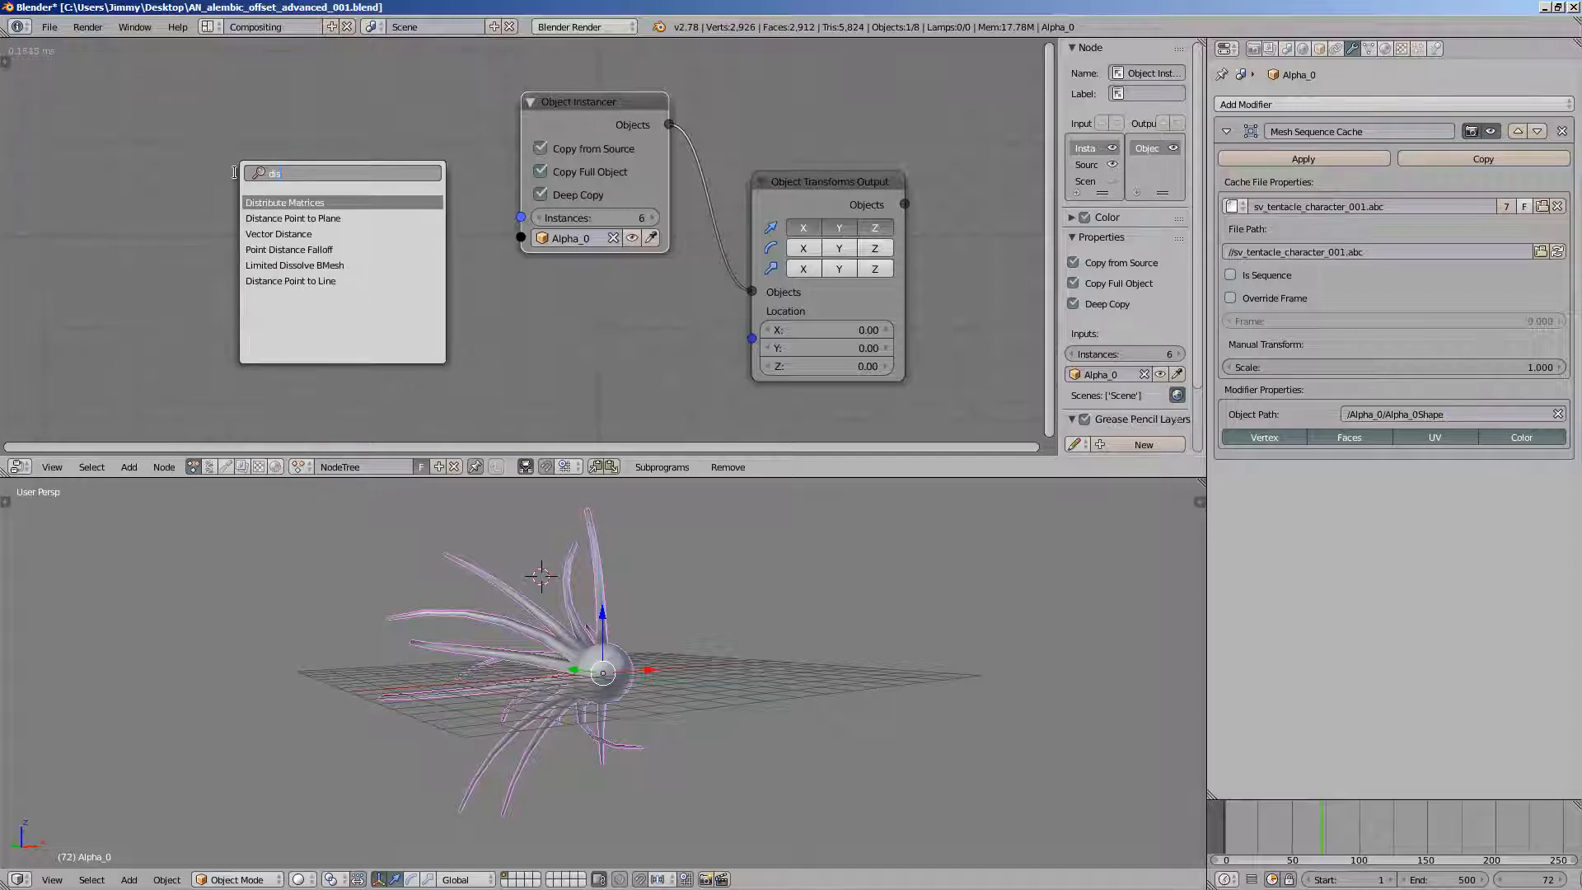
pyautogui.press('BackSpace')
pyautogui.press('BackSpace')
pyautogui.press('BackSpace')
# - Add a Random Vector node below the Object Instancer and link its Vector output to the Object Transforms Output's location input
pyautogui.write('random v')
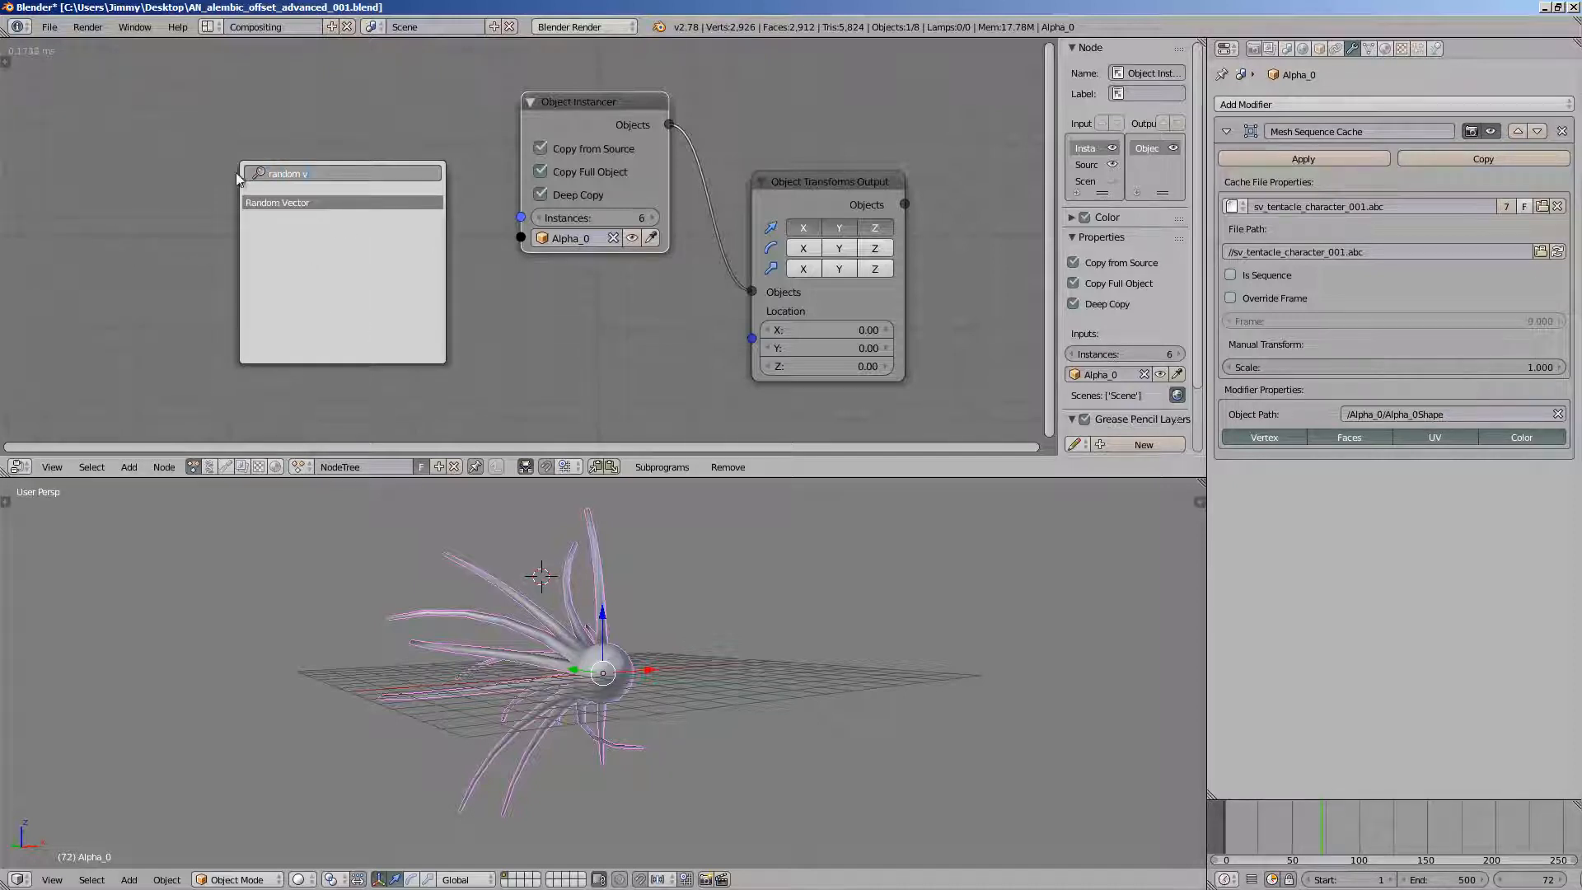
pyautogui.press('Return')
pyautogui.click(435, 307)
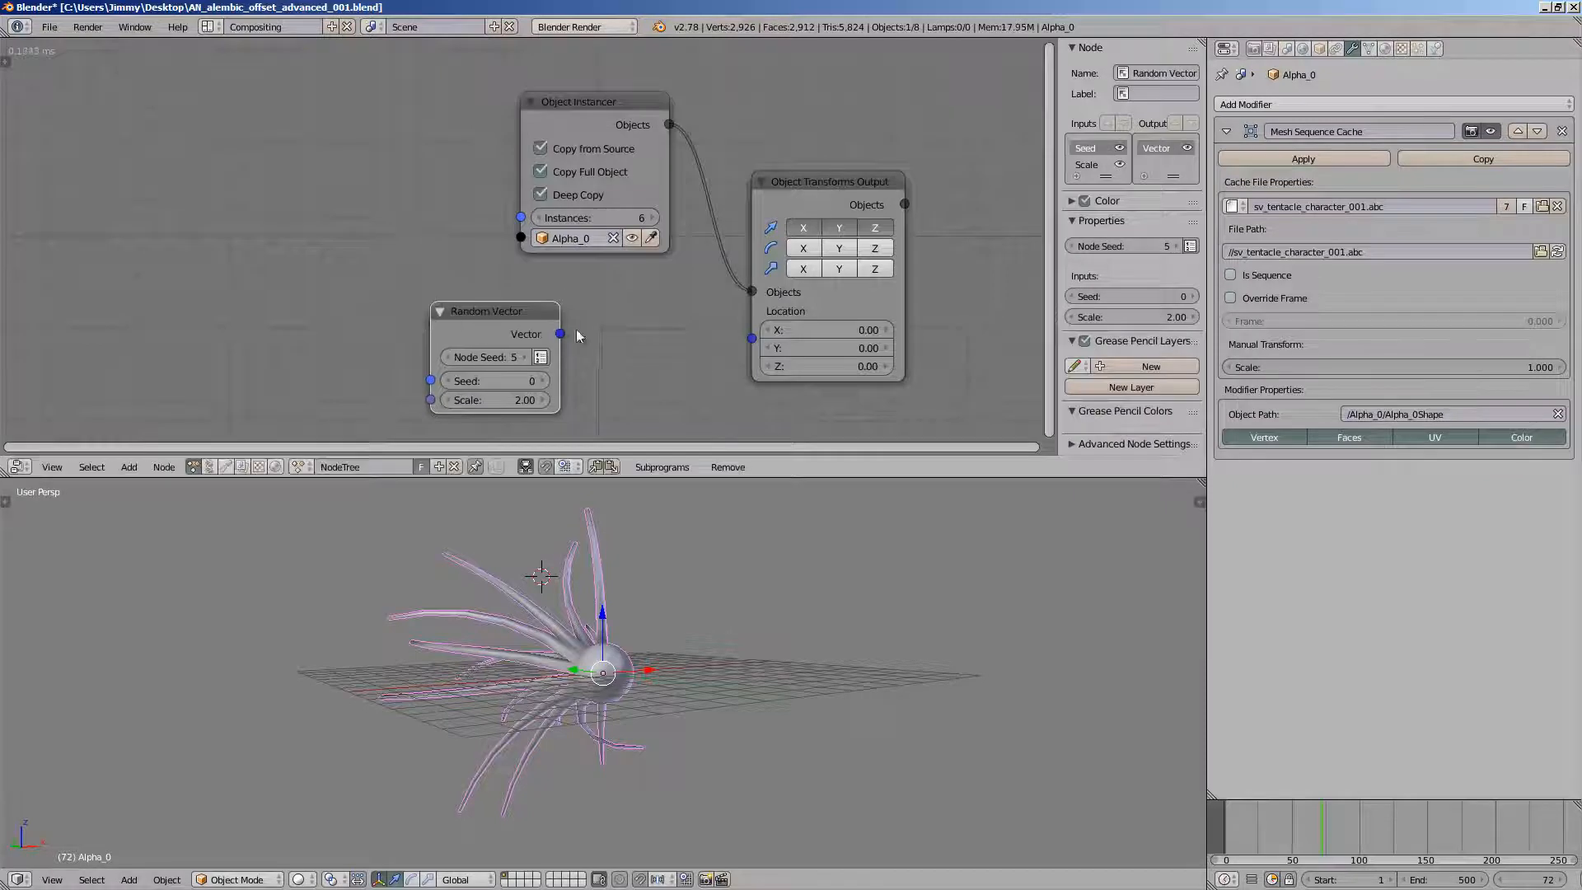
pyautogui.moveTo(560, 334); pyautogui.dragTo(753, 311)
# - Make the Random Vector node output a vector list, move it away from the other nodes and set its Count to 6
pyautogui.click(411, 324)
pyautogui.moveTo(397, 283); pyautogui.dragTo(355, 273)
pyautogui.click(377, 357)
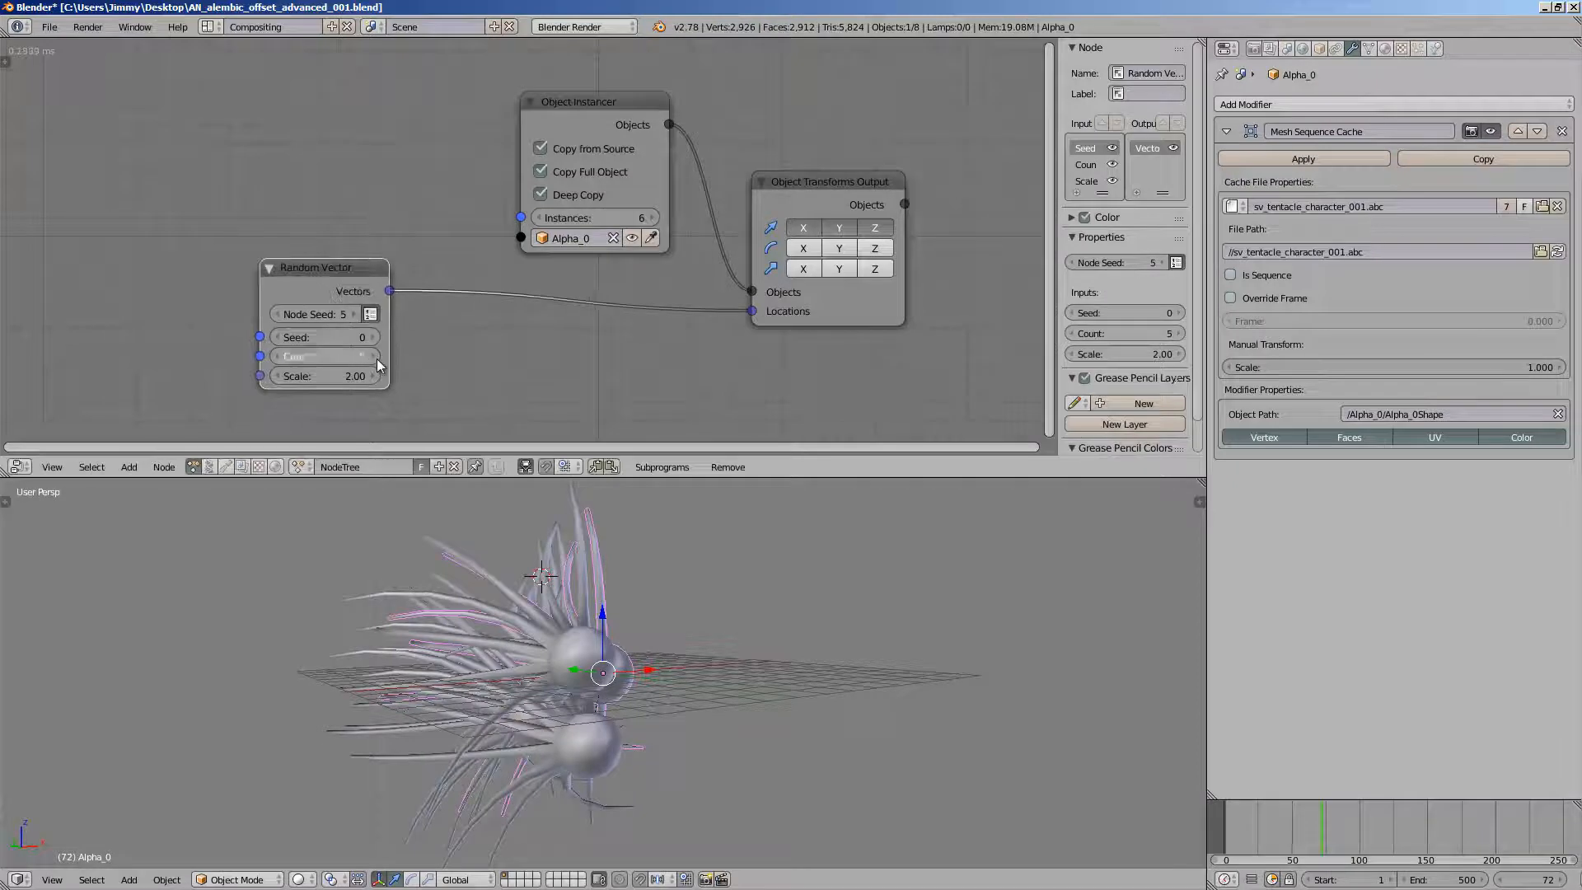
# - Link the Random Vector's Vectors output to the Object Instancer's Instances input through a Get Length node, and reposition the Random Vector node
pyautogui.moveTo(626, 614); pyautogui.dragTo(634, 647, button='middle')
pyautogui.moveTo(389, 290); pyautogui.dragTo(575, 166)
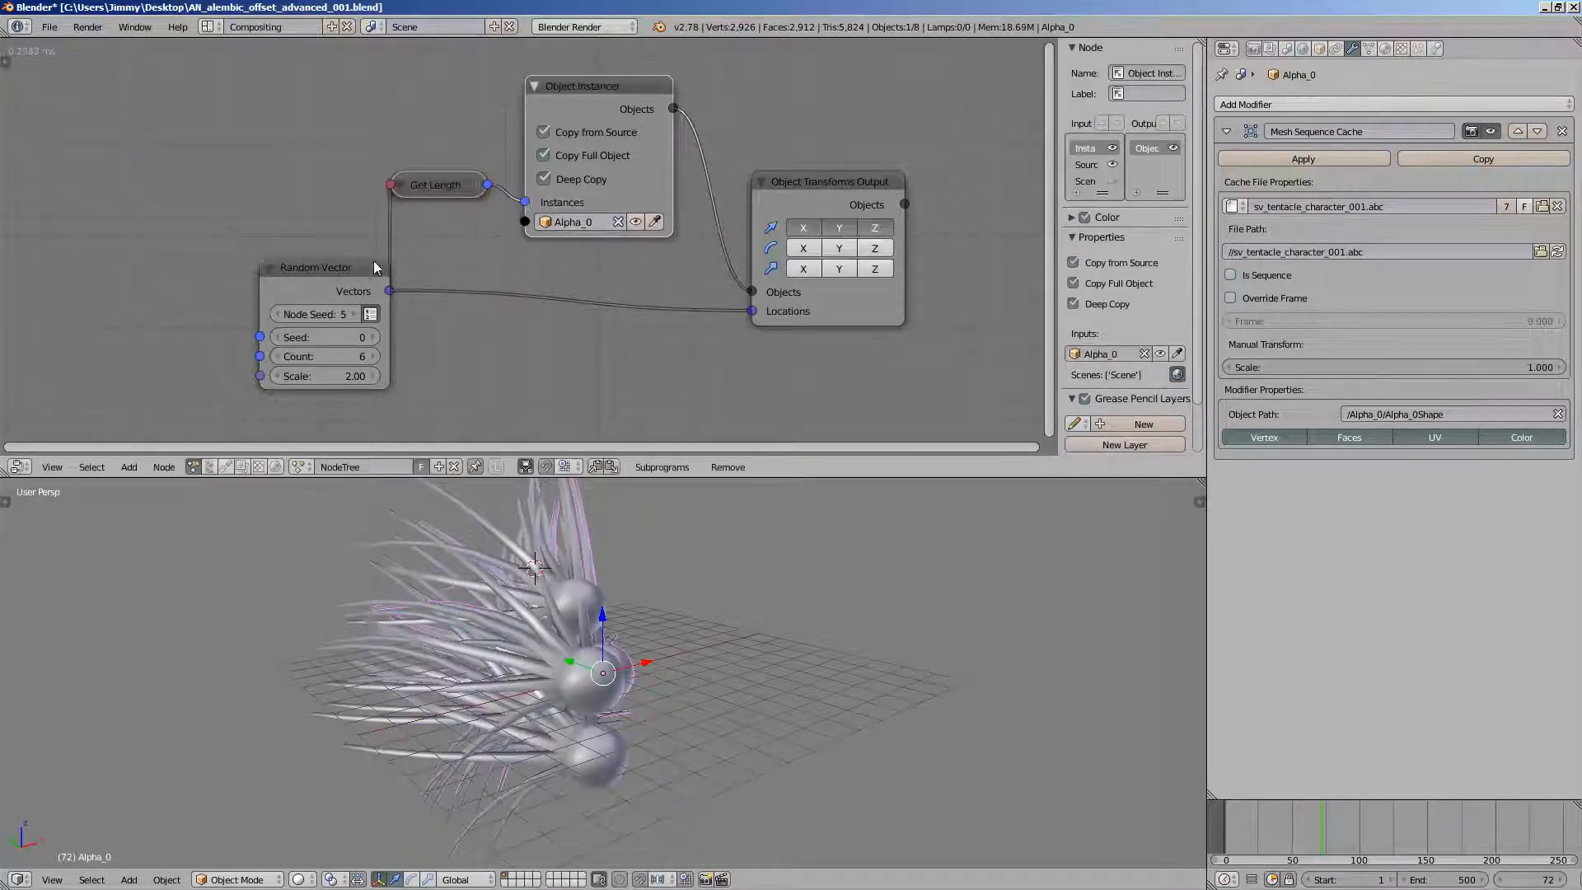
pyautogui.moveTo(373, 260); pyautogui.dragTo(349, 268)
pyautogui.moveTo(459, 270); pyautogui.dragTo(405, 249, button='middle')
# - Set the Random Vector node's Scale to 7.97 to spread the tentacle instances apart
pyautogui.moveTo(626, 593); pyautogui.dragTo(547, 577, button='middle')
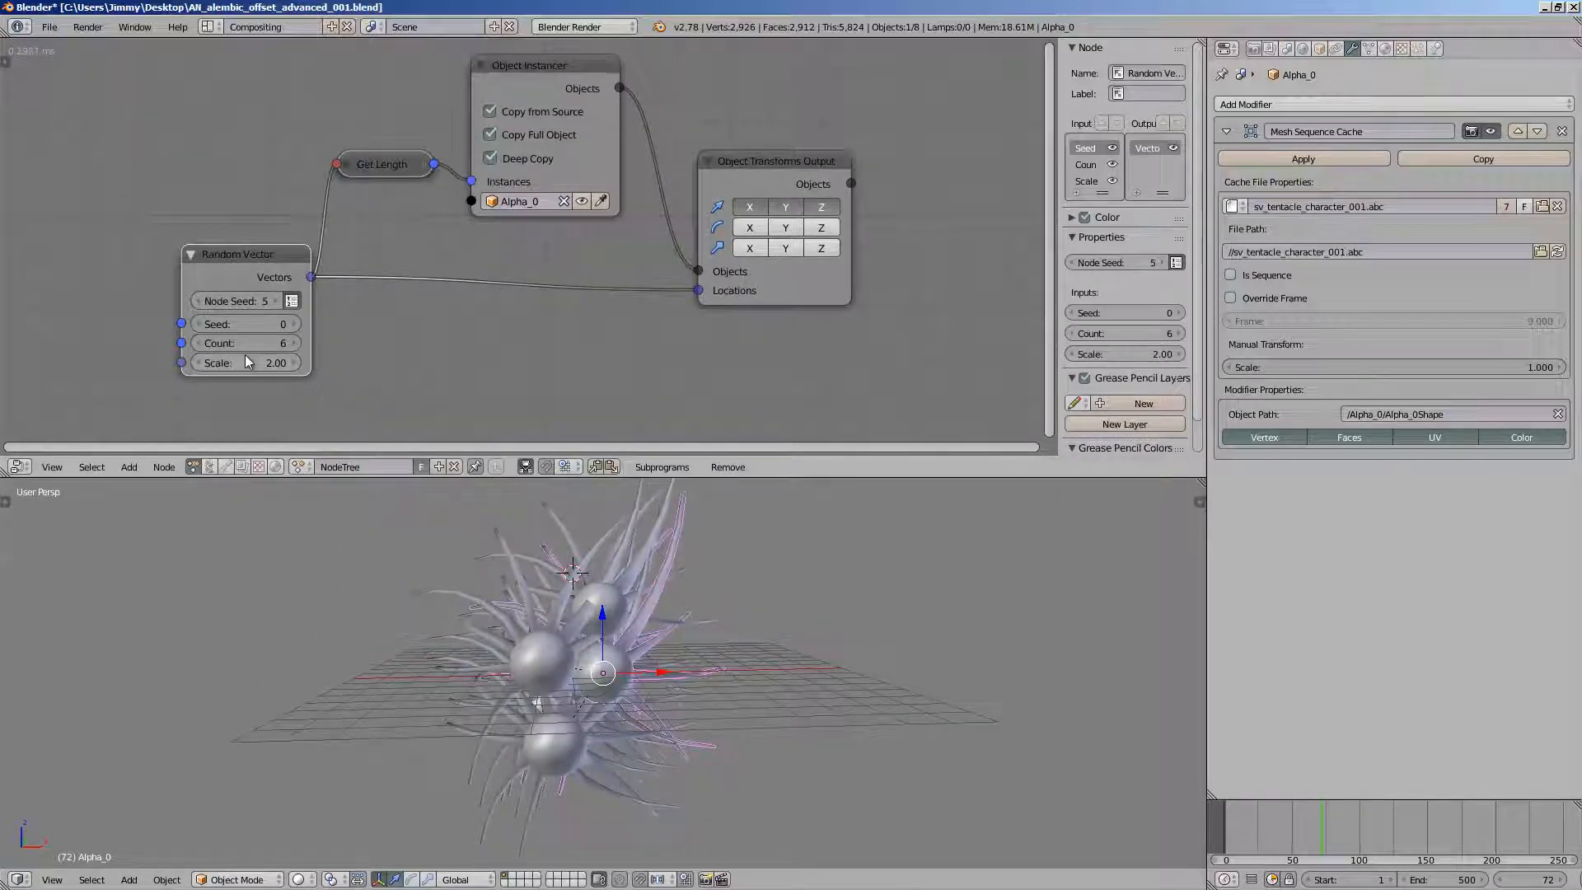
pyautogui.moveTo(424, 555); pyautogui.dragTo(387, 494, button='middle')
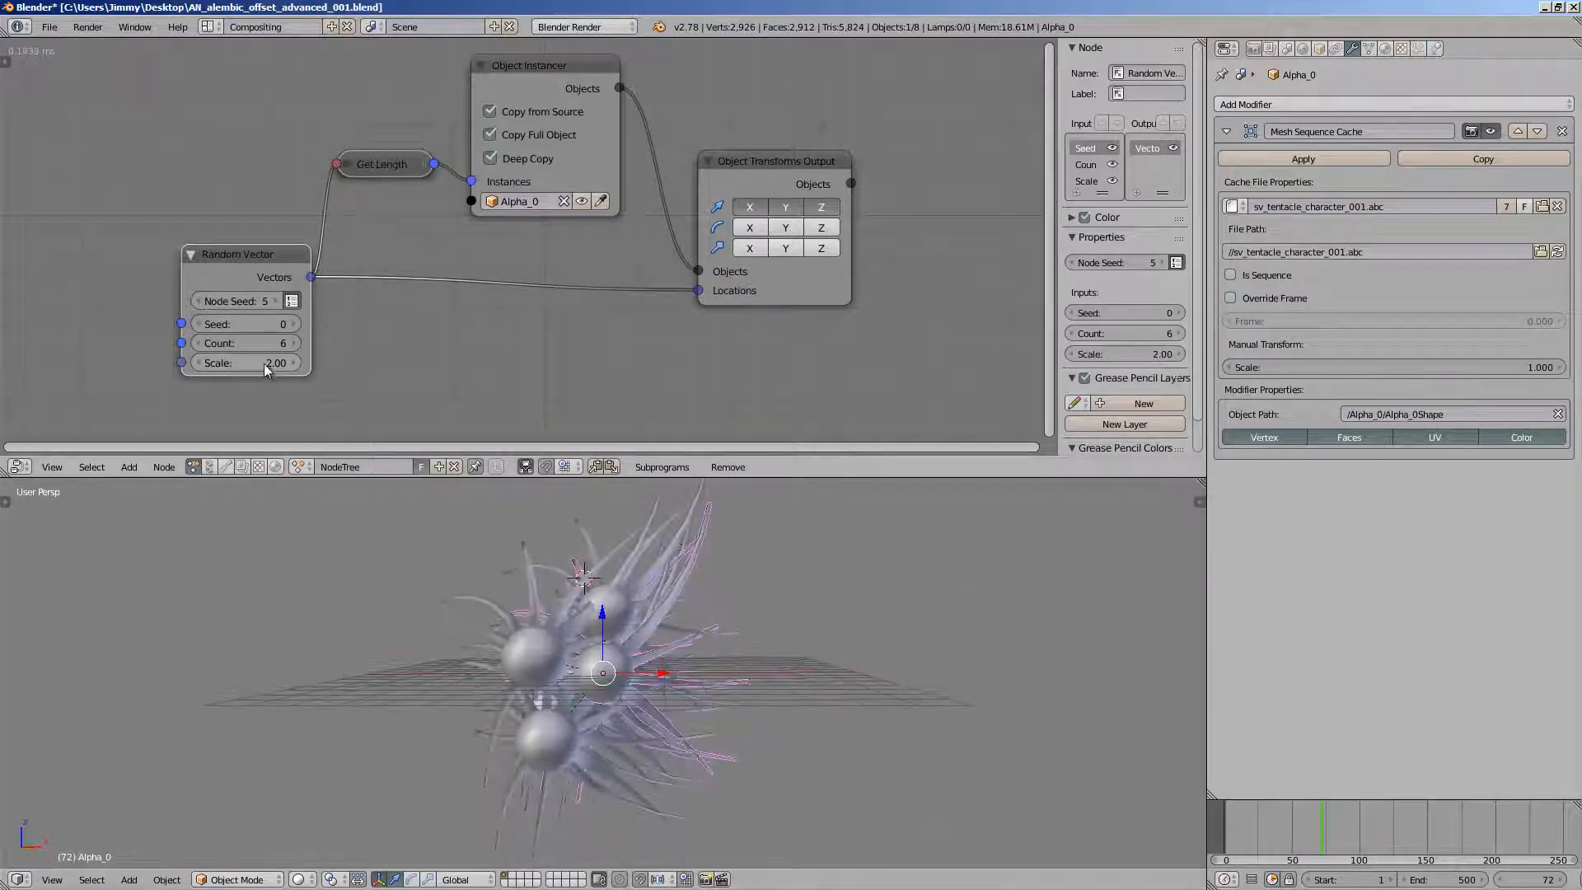
pyautogui.moveTo(265, 370); pyautogui.dragTo(470, 362)
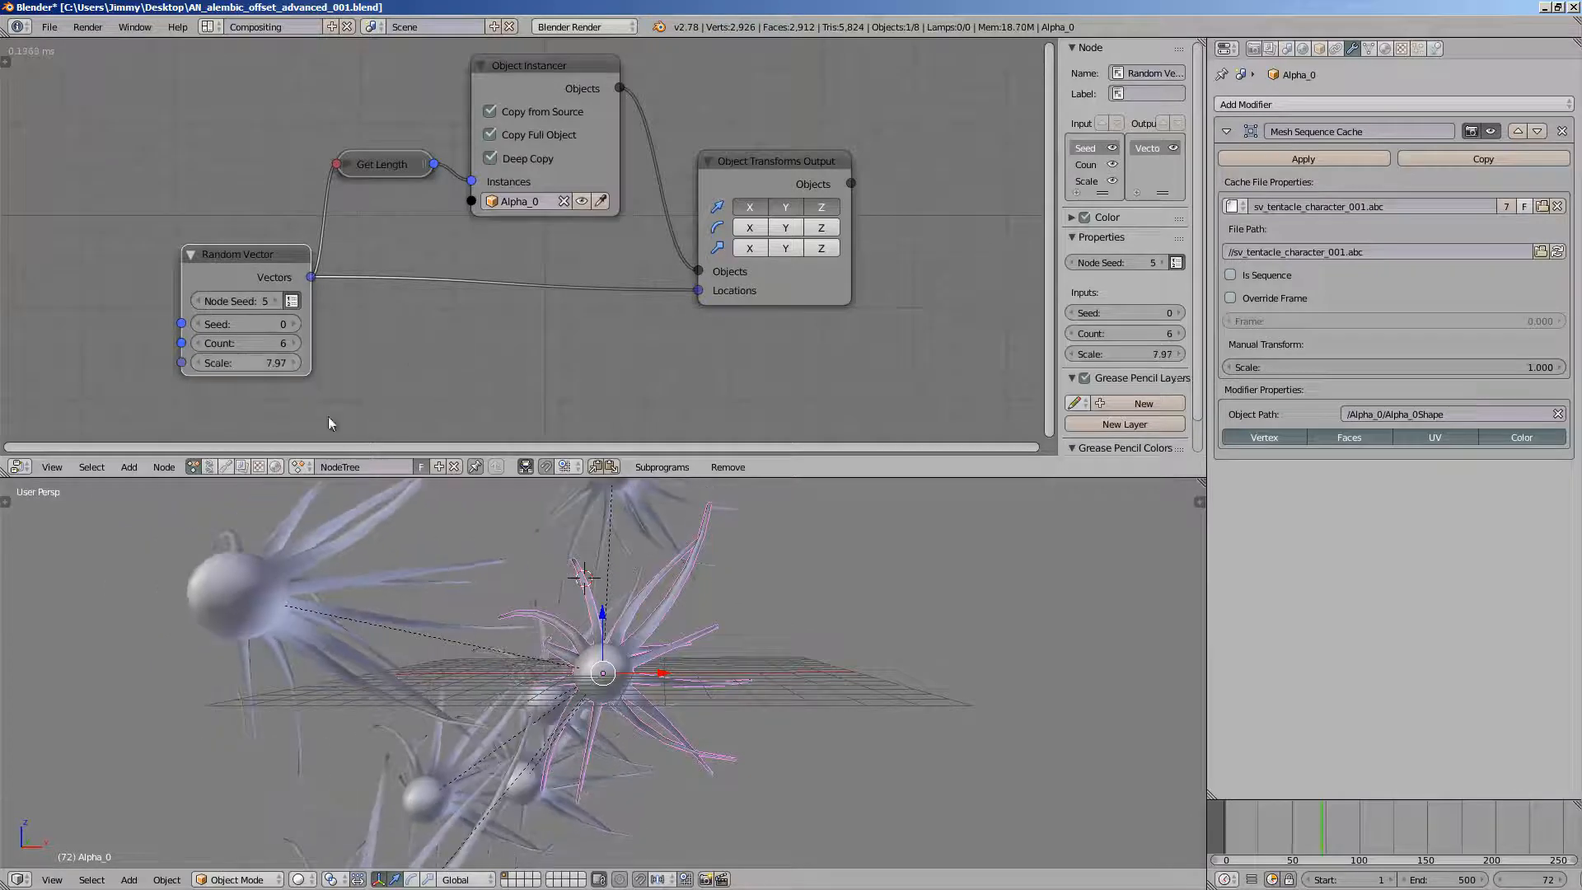
# - Delete the original Alpha_0 tentacle object from the scene, keeping only its instances
pyautogui.moveTo(618, 694); pyautogui.dragTo(635, 691, button='middle')
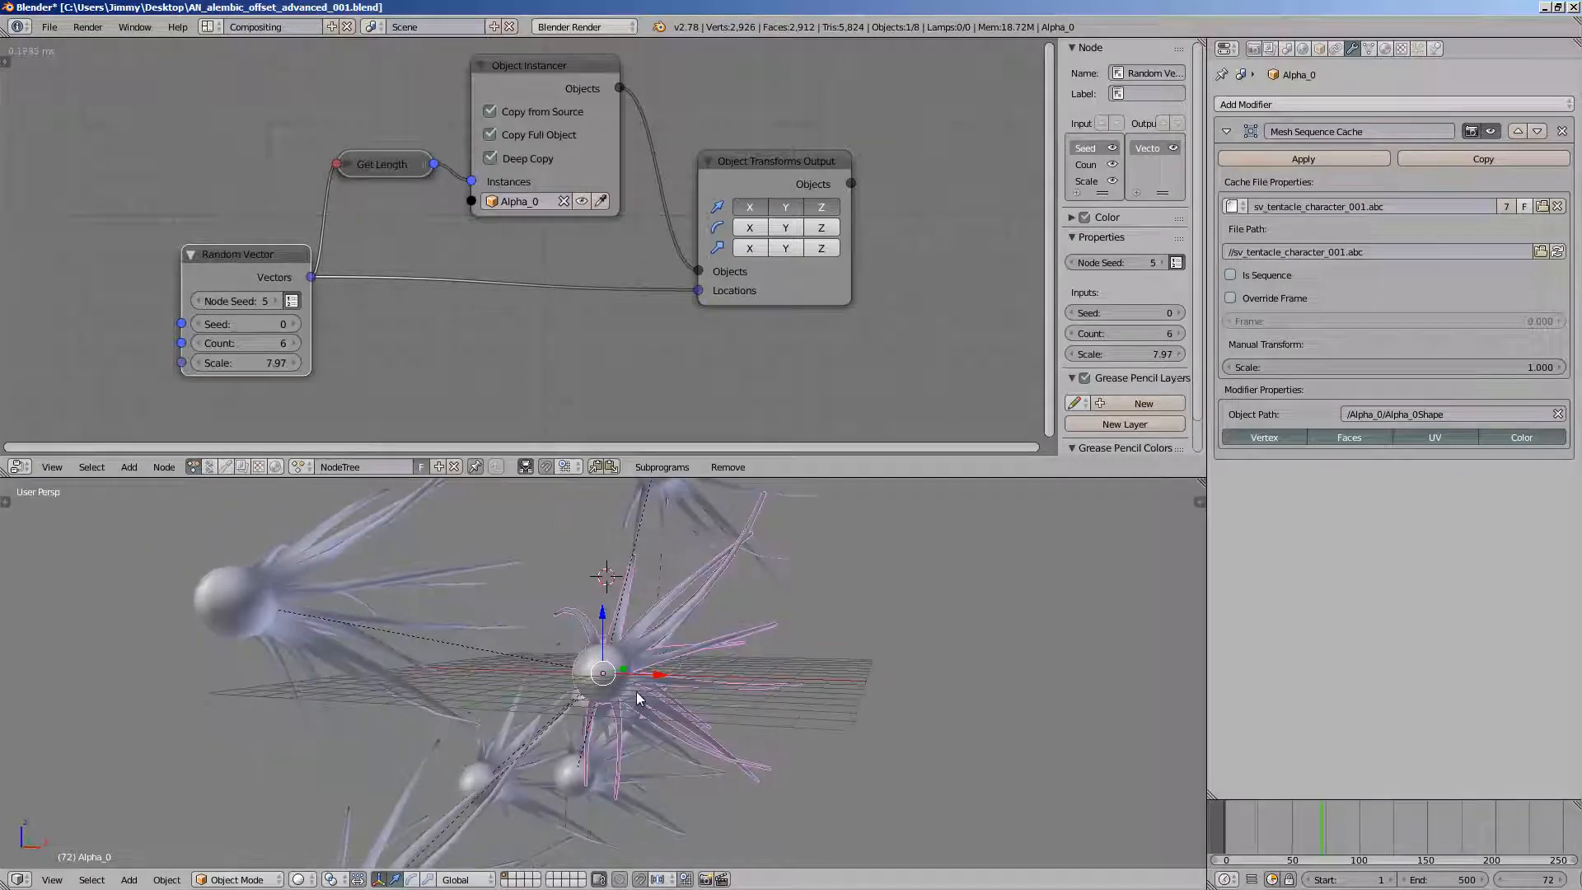
pyautogui.press('x')
pyautogui.click(636, 690)
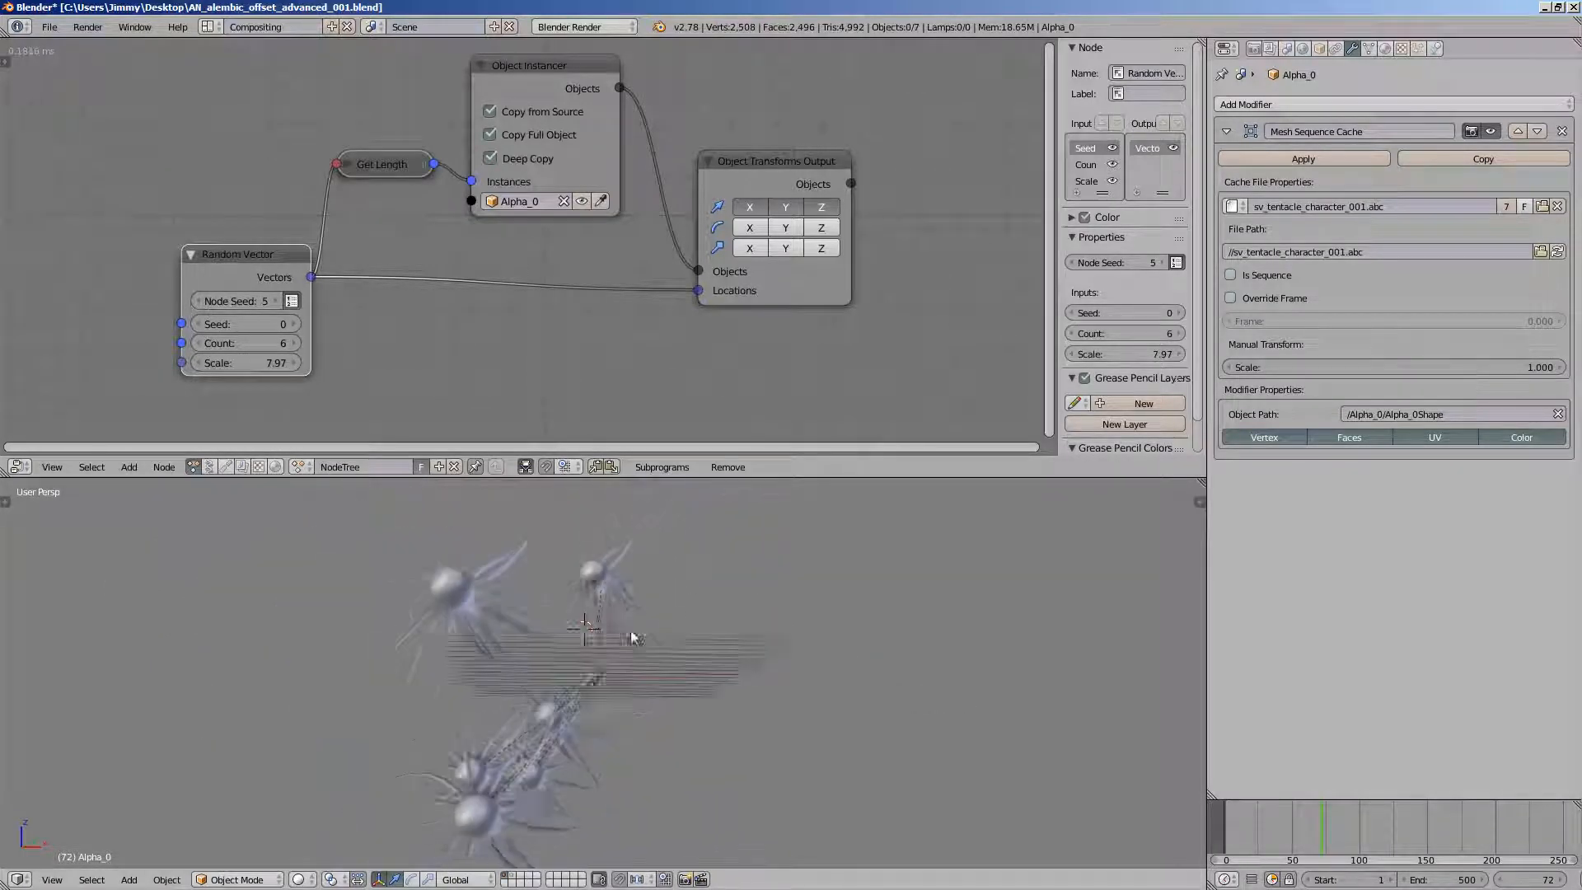
pyautogui.moveTo(633, 638); pyautogui.dragTo(608, 608, button='middle')
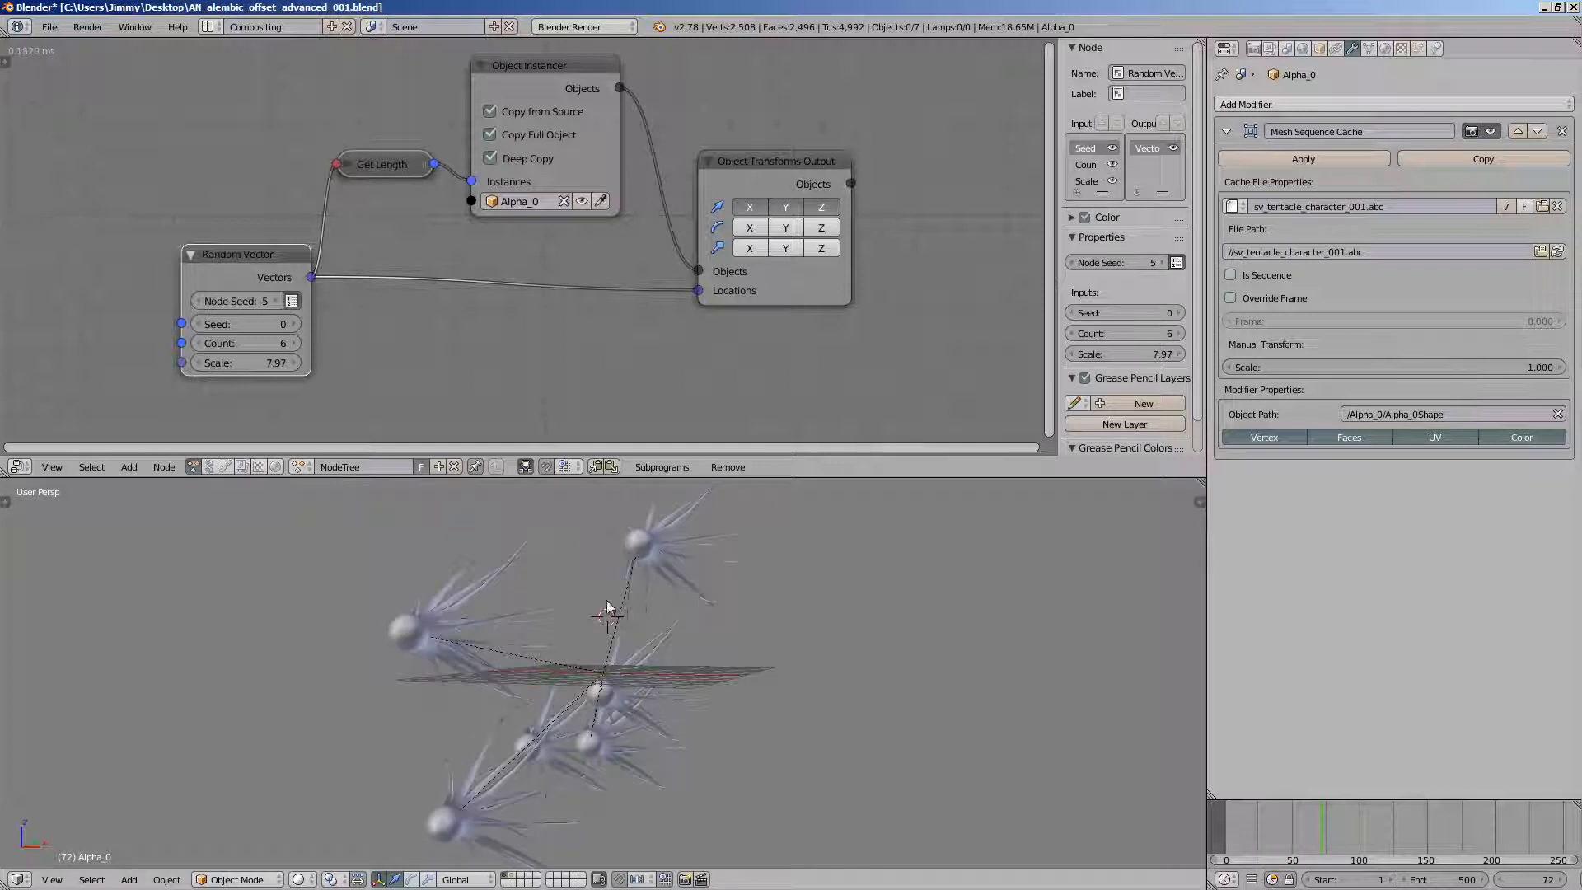
pyautogui.click(590, 786)
pyautogui.click(463, 844)
# - Scrub the timeline to frame 45 and save the file
pyautogui.moveTo(583, 696); pyautogui.dragTo(635, 709, button='middle')
pyautogui.moveTo(1324, 824); pyautogui.dragTo(1285, 813)
pyautogui.moveTo(654, 712); pyautogui.dragTo(762, 549, button='middle')
pyautogui.hotkey('ctrl', 's')
# - Enlarge the 3D viewport and the properties area, and select the topmost tentacle instance, Alpha_0.006
pyautogui.rightClick(556, 695)
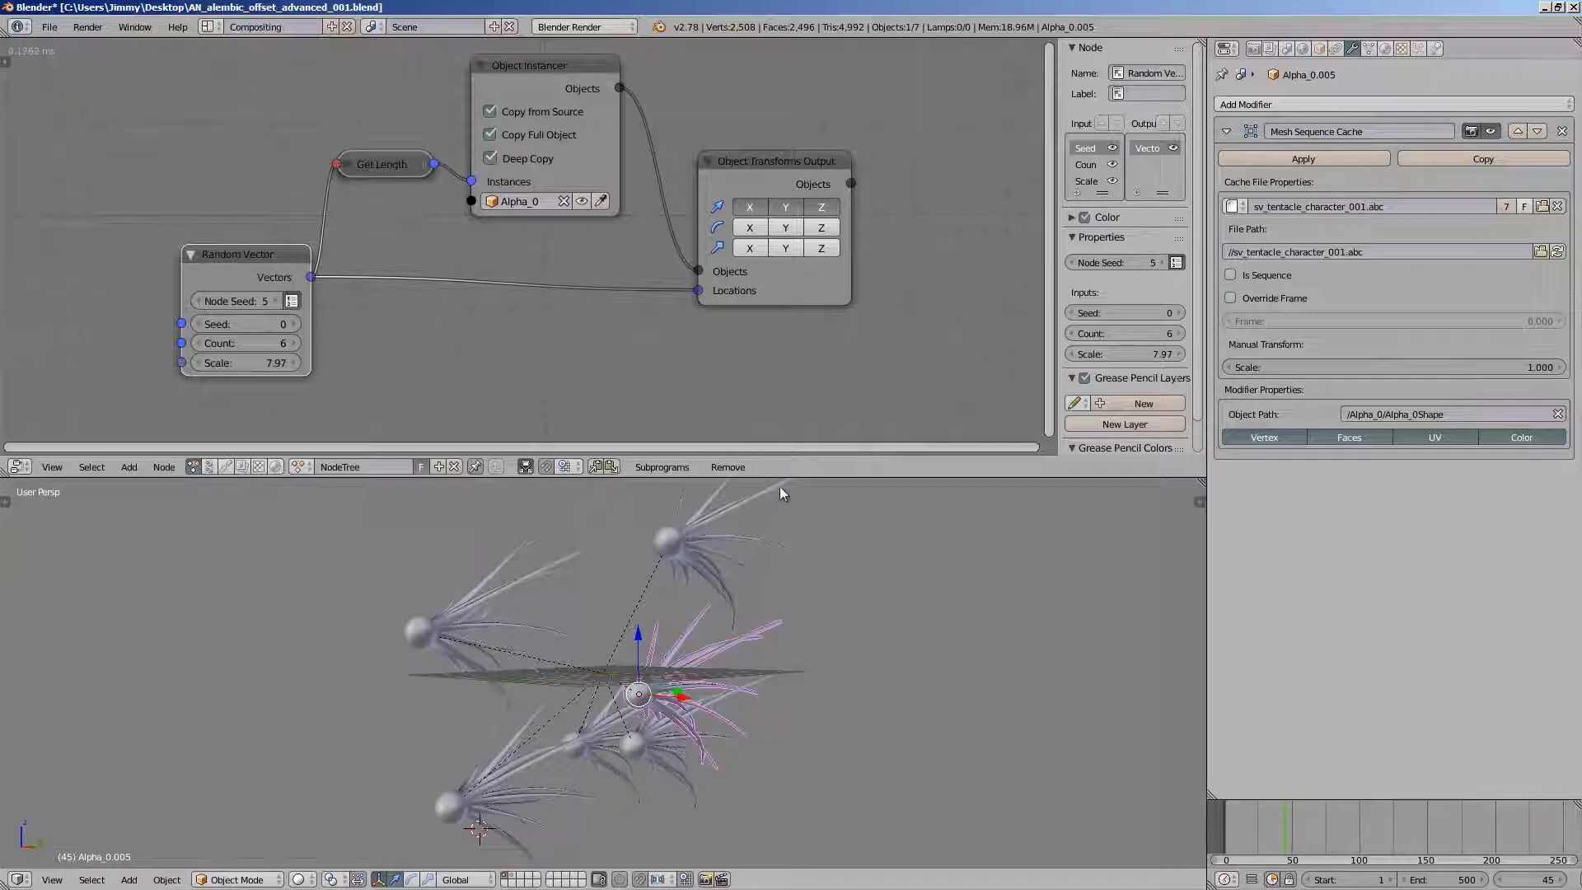
pyautogui.moveTo(799, 476); pyautogui.dragTo(797, 420)
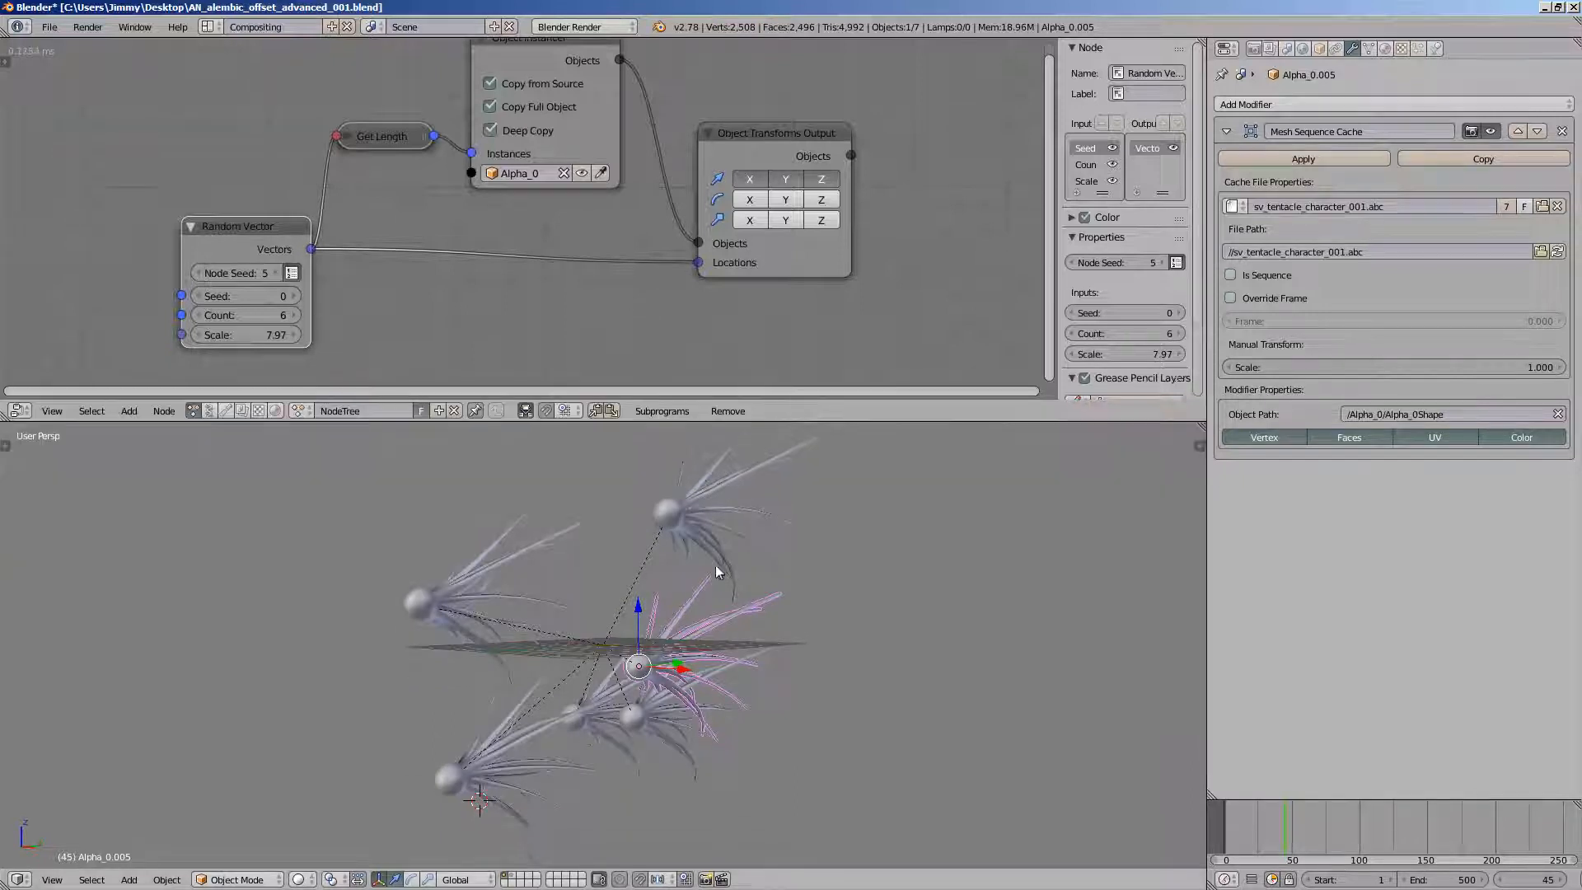
pyautogui.rightClick(715, 565)
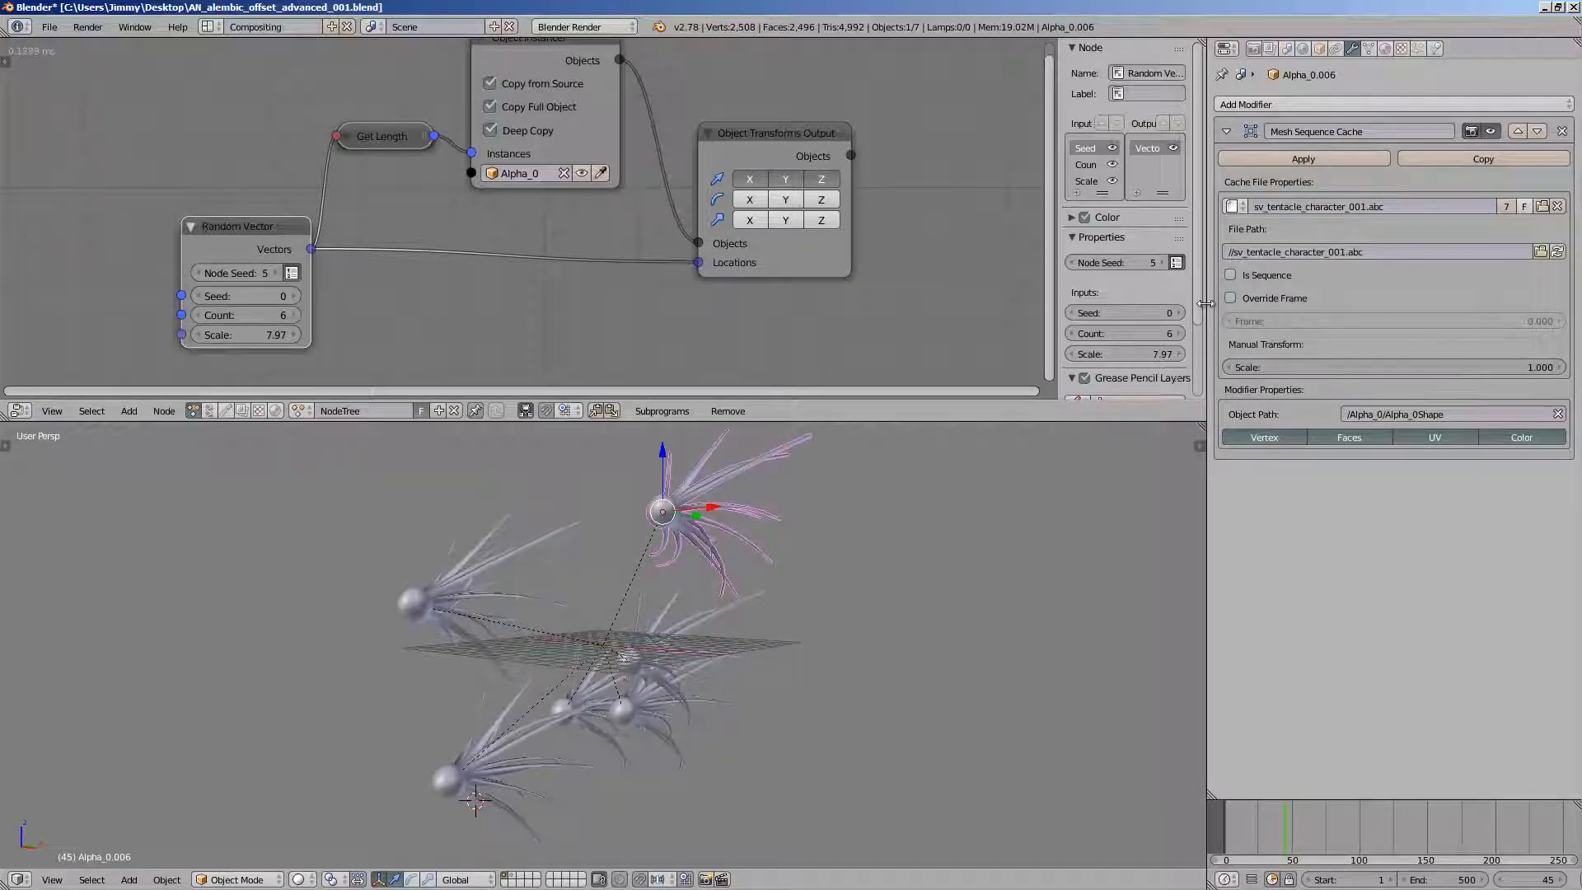
pyautogui.moveTo(1205, 304); pyautogui.dragTo(1159, 304)
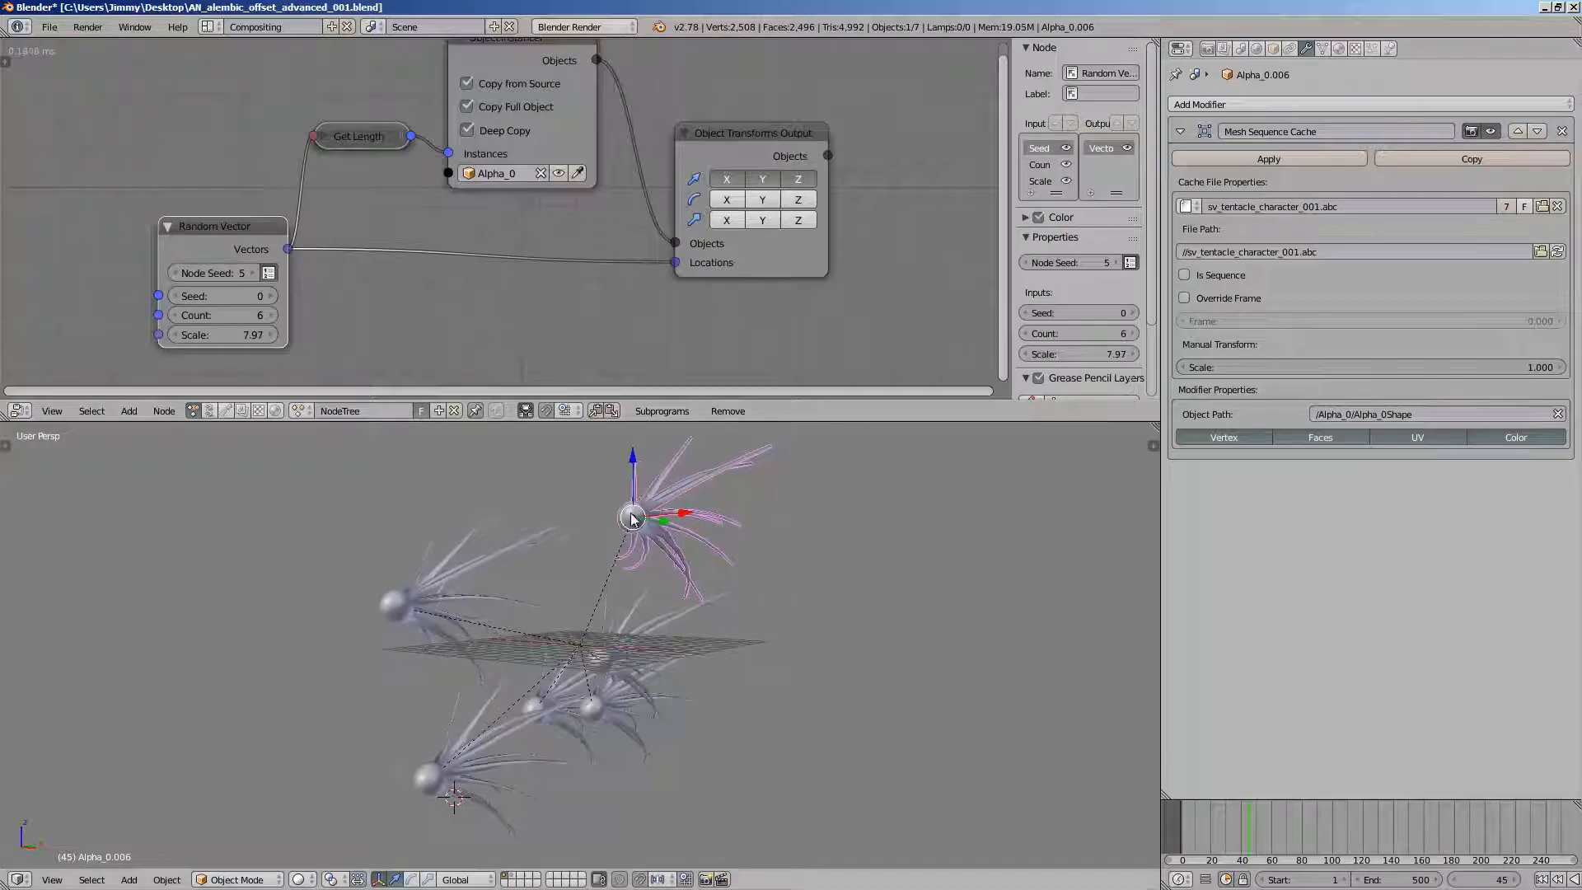
# - Make the Mesh Sequence Cache file single-user for the instances Alpha_0.006, Alpha_0.001 and Alpha_0.004
pyautogui.click(1508, 207)
pyautogui.rightClick(392, 601)
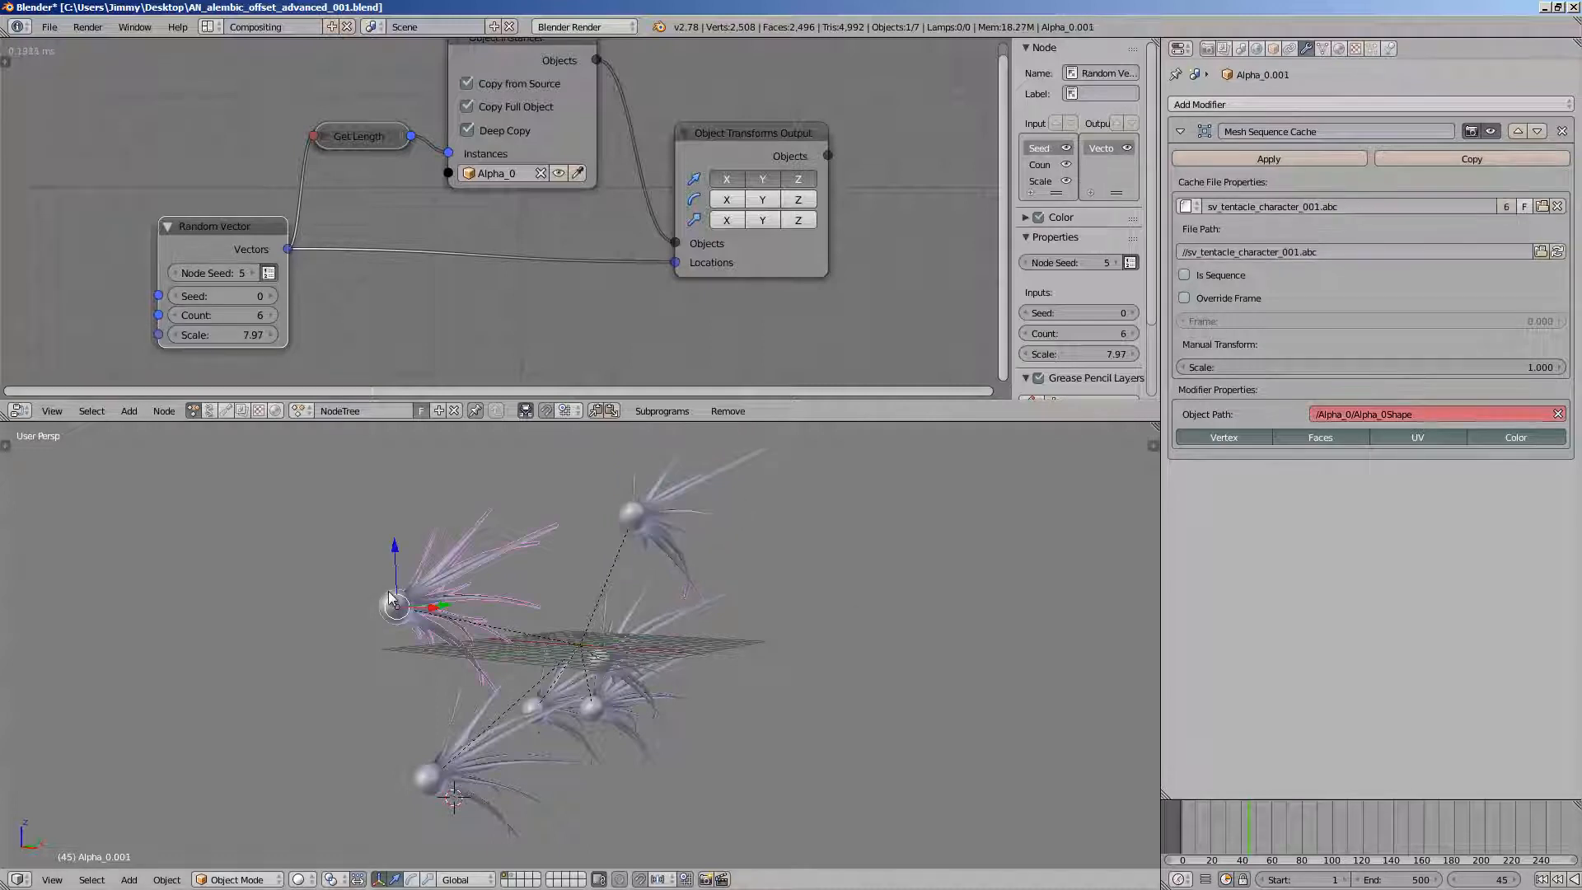
pyautogui.rightClick(620, 737)
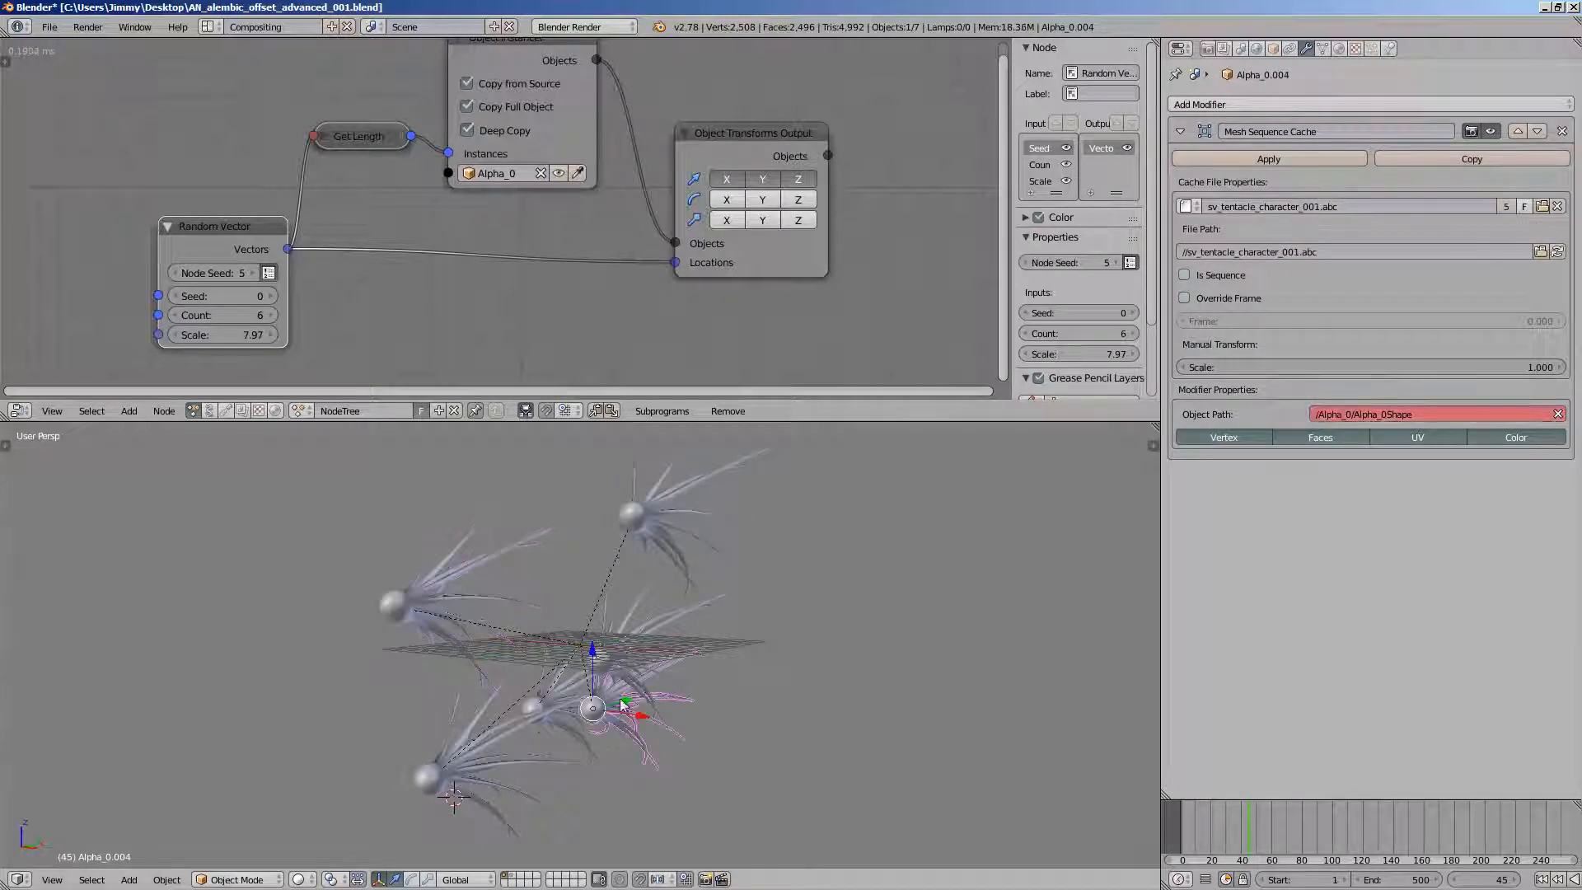
pyautogui.click(1507, 207)
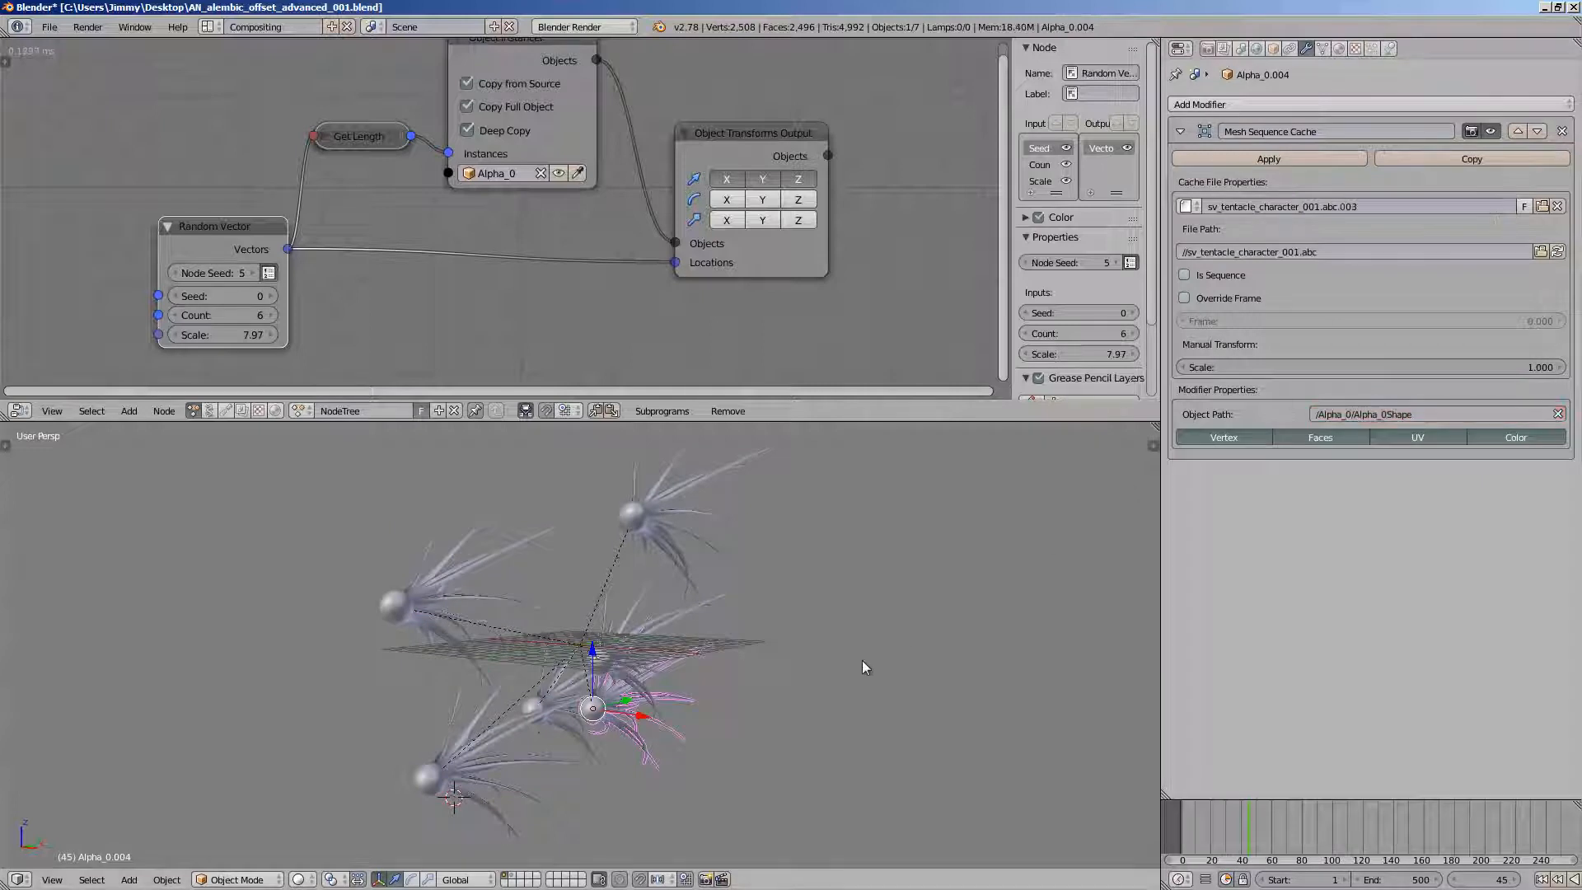
# - Make the Mesh Sequence Cache file single-user for the remaining instances Alpha_0.005, Alpha_0.003 and Alpha_0.002
pyautogui.rightClick(646, 660)
pyautogui.click(1507, 207)
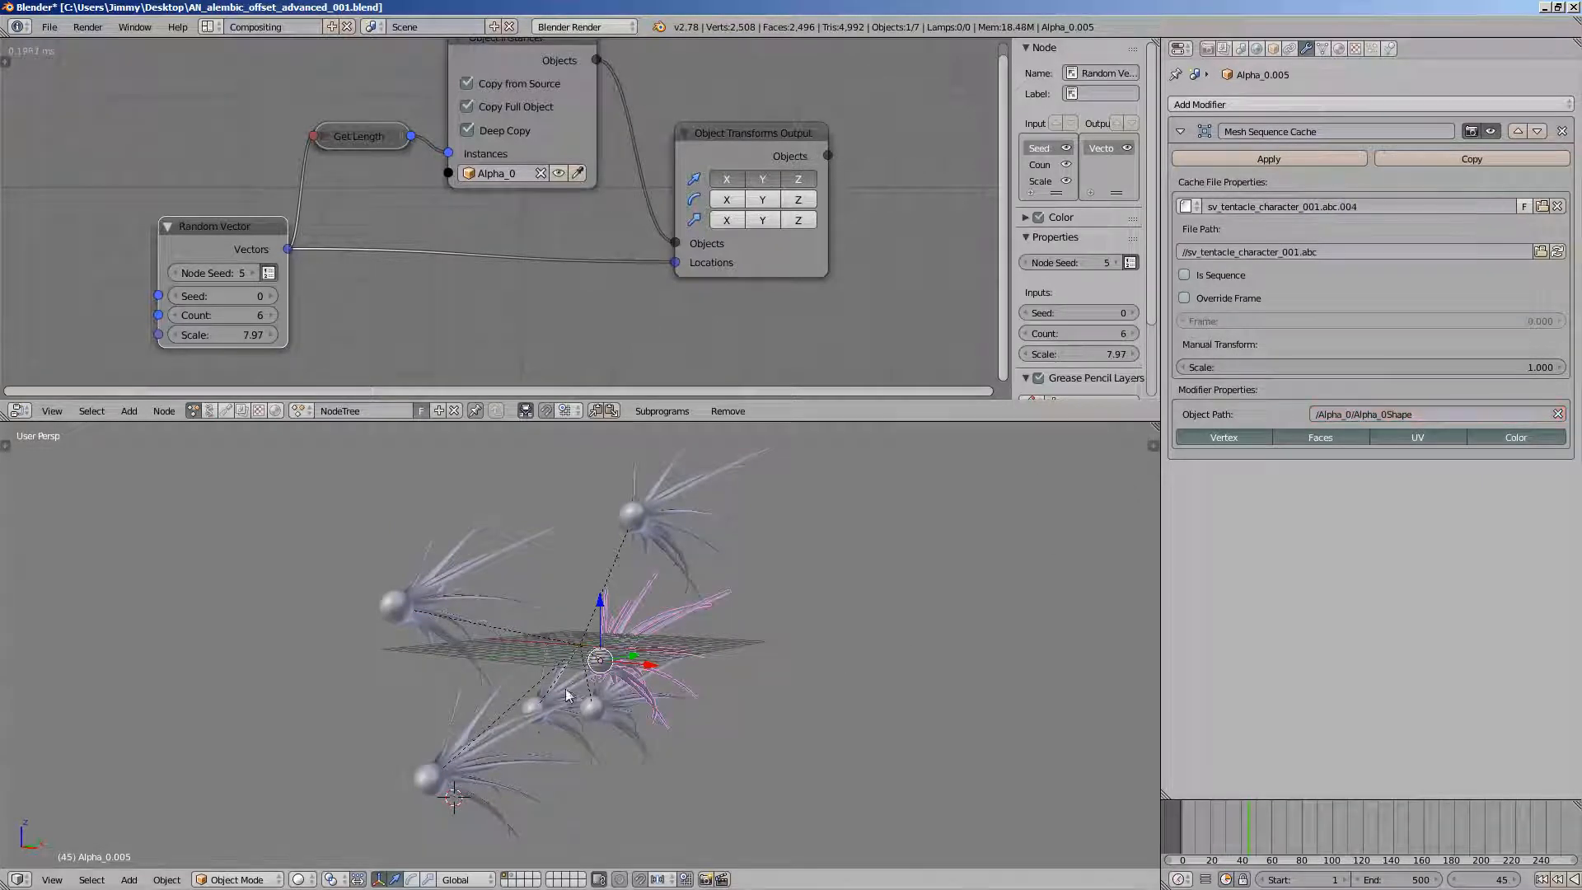
pyautogui.rightClick(568, 696)
pyautogui.click(1507, 207)
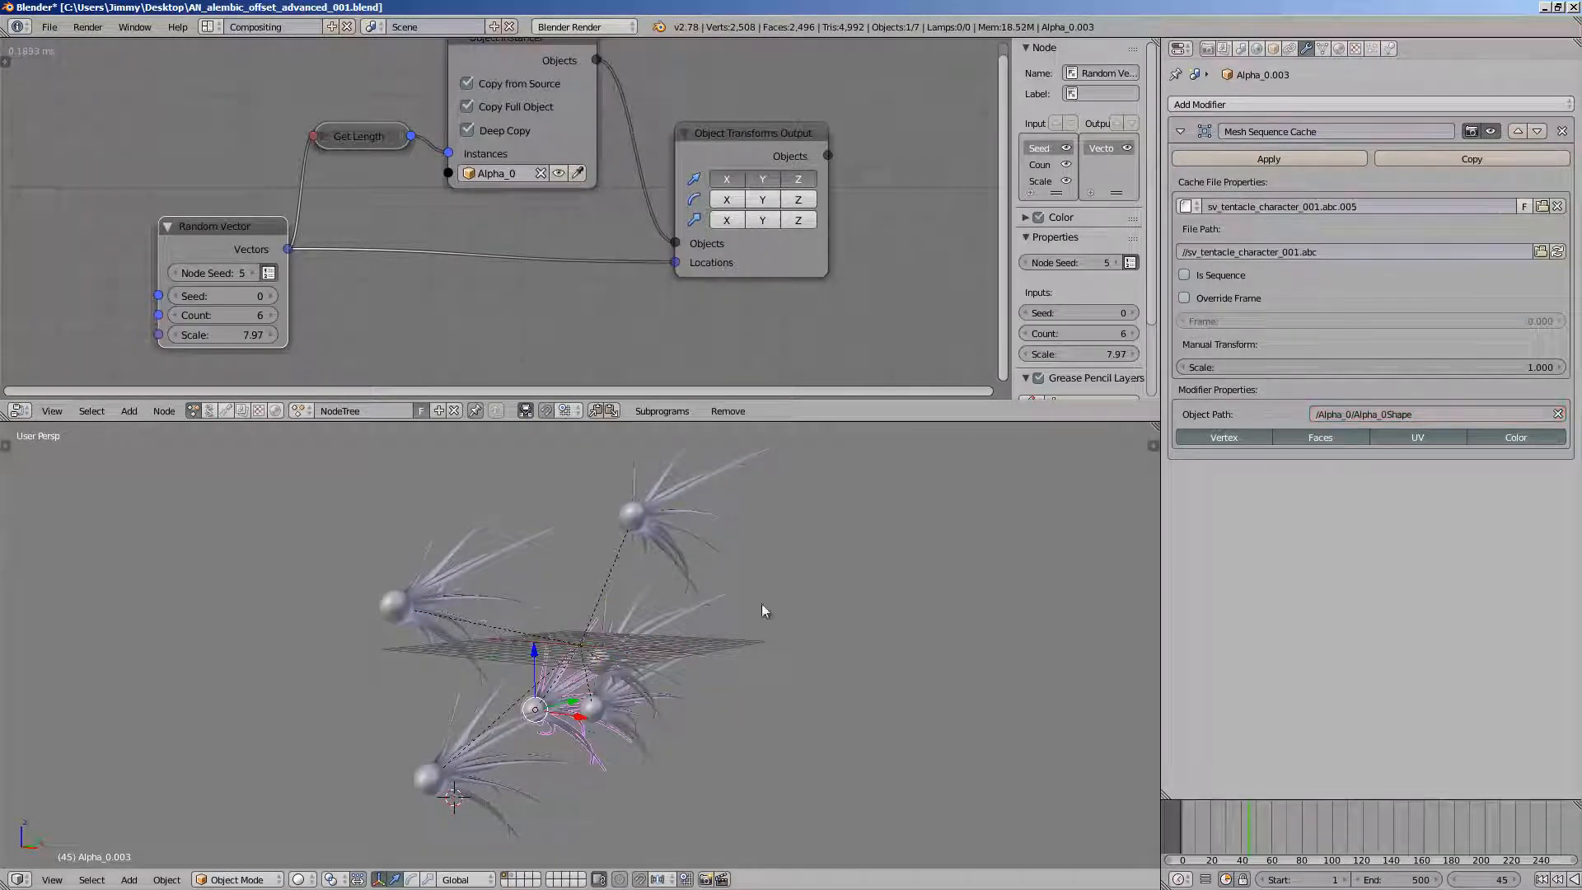
pyautogui.rightClick(455, 760)
pyautogui.click(1506, 207)
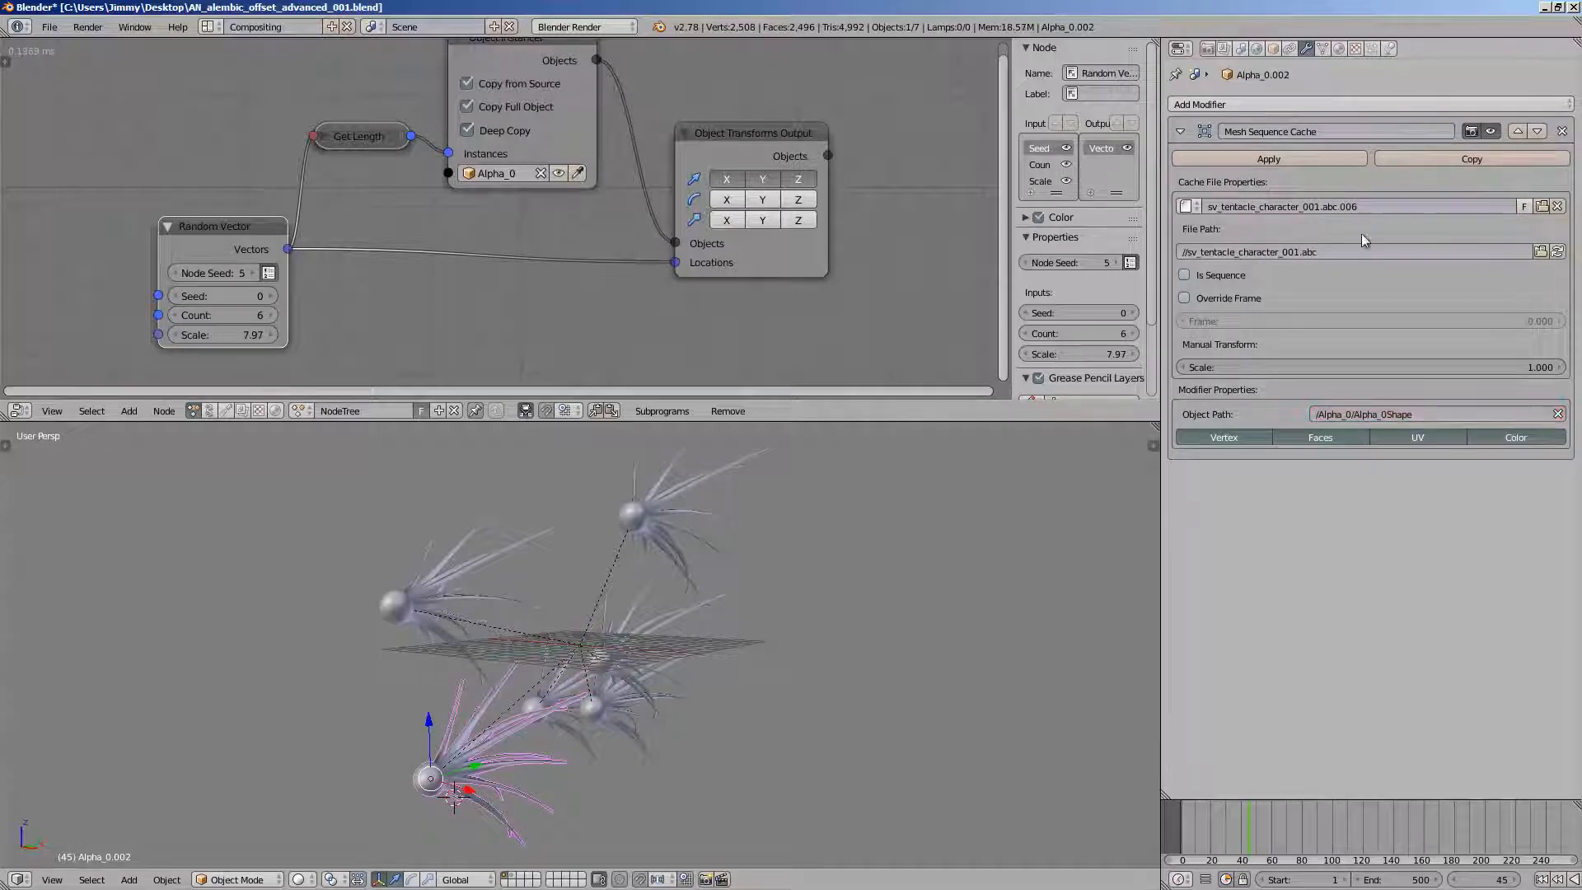
# - Reposition the Object Instancer node slightly and select the Object Transforms Output node
pyautogui.scroll(-2, 511, 185)
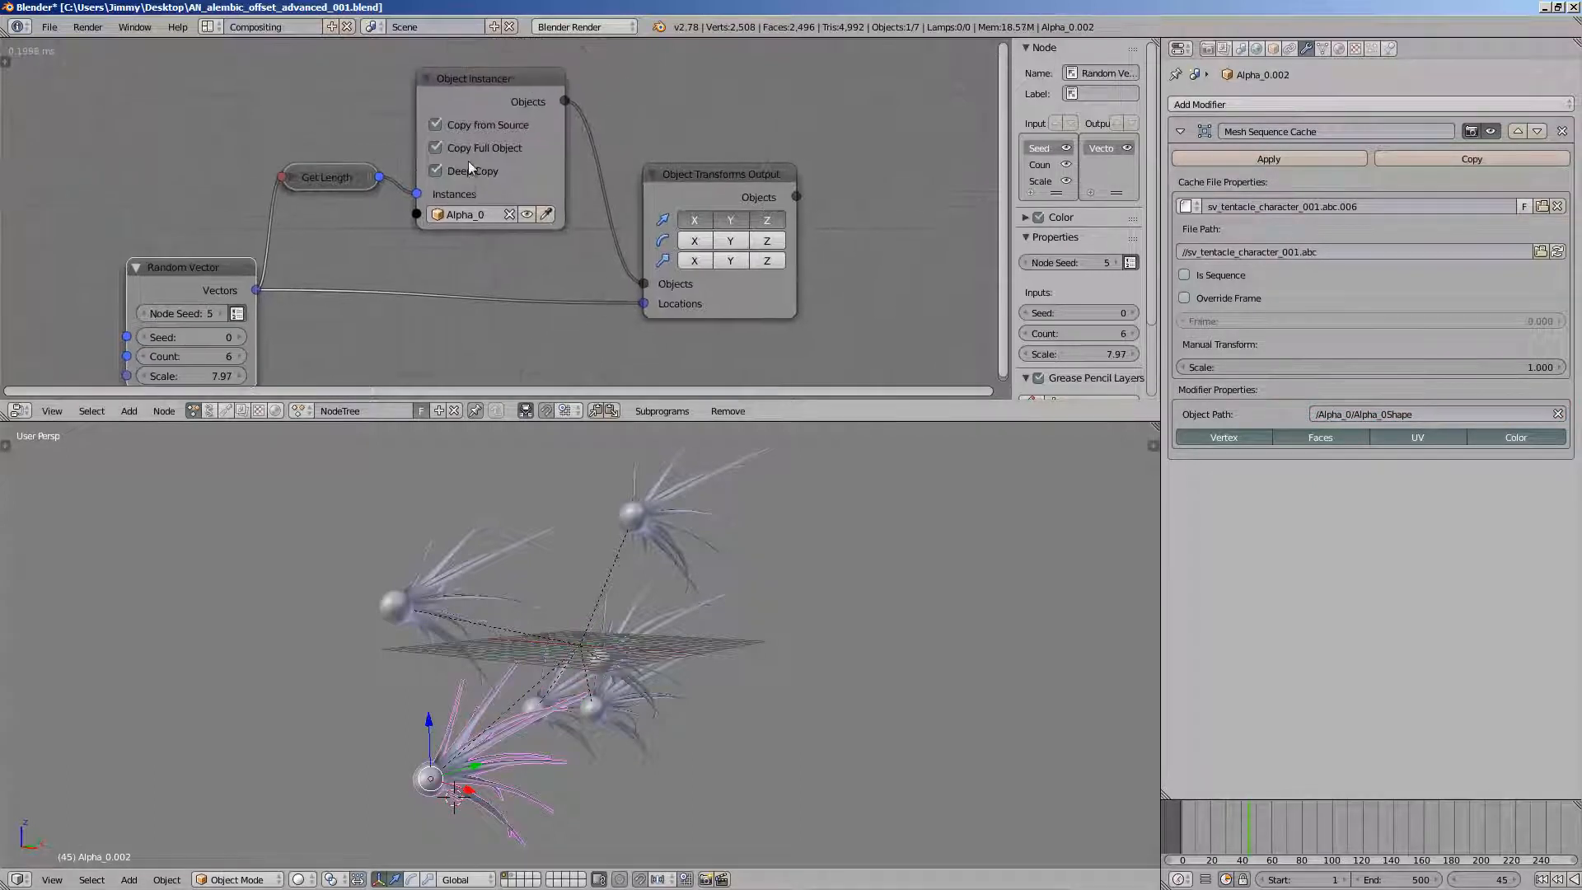
pyautogui.moveTo(438, 102); pyautogui.dragTo(461, 86)
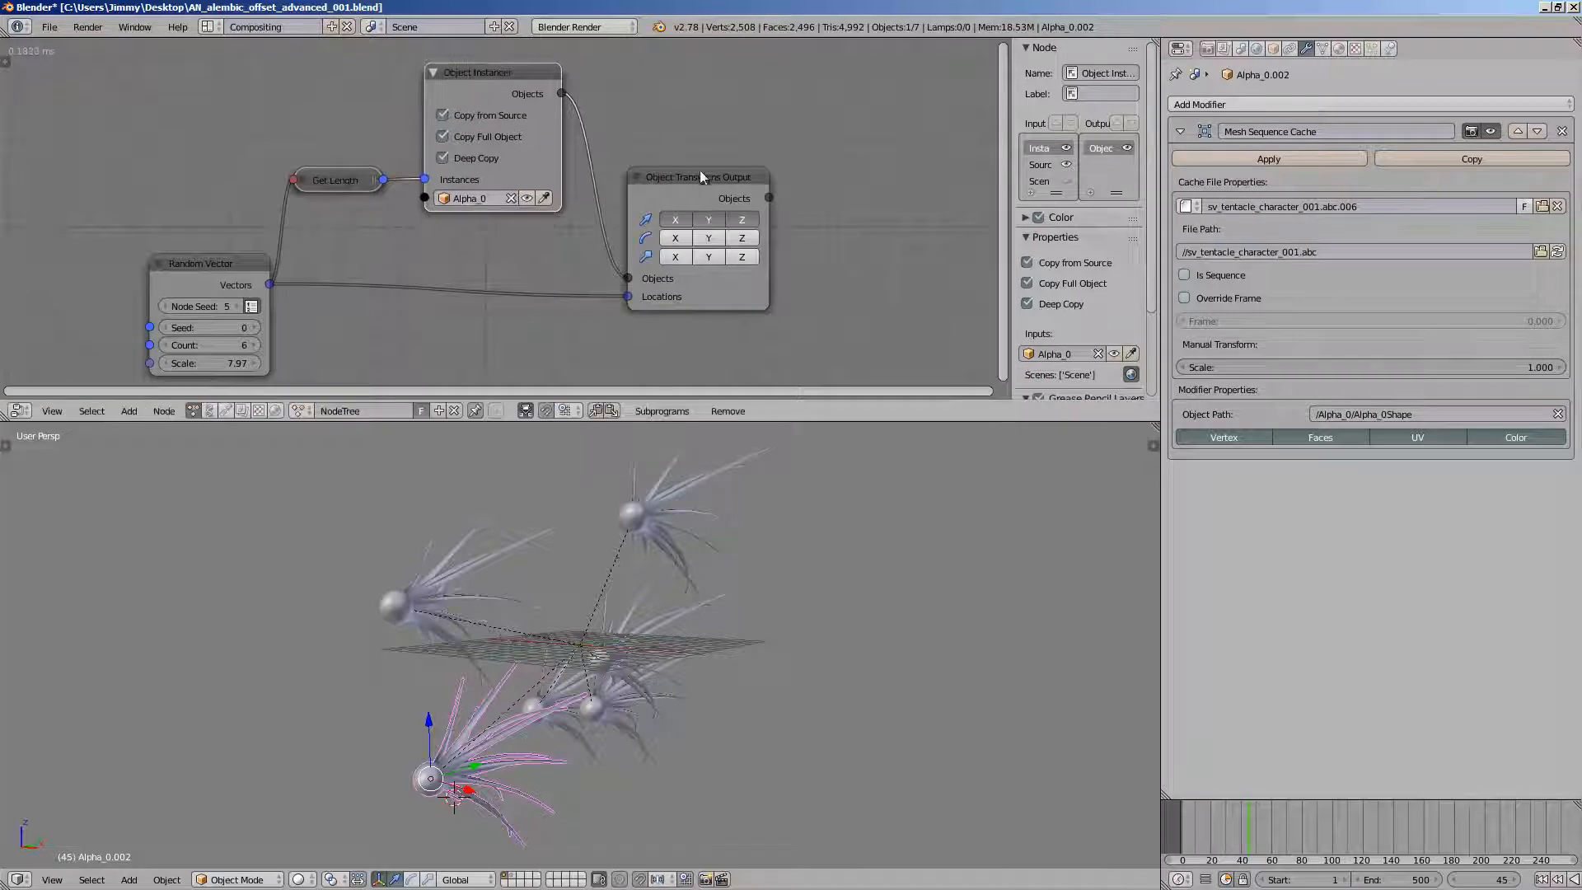
pyautogui.click(700, 173)
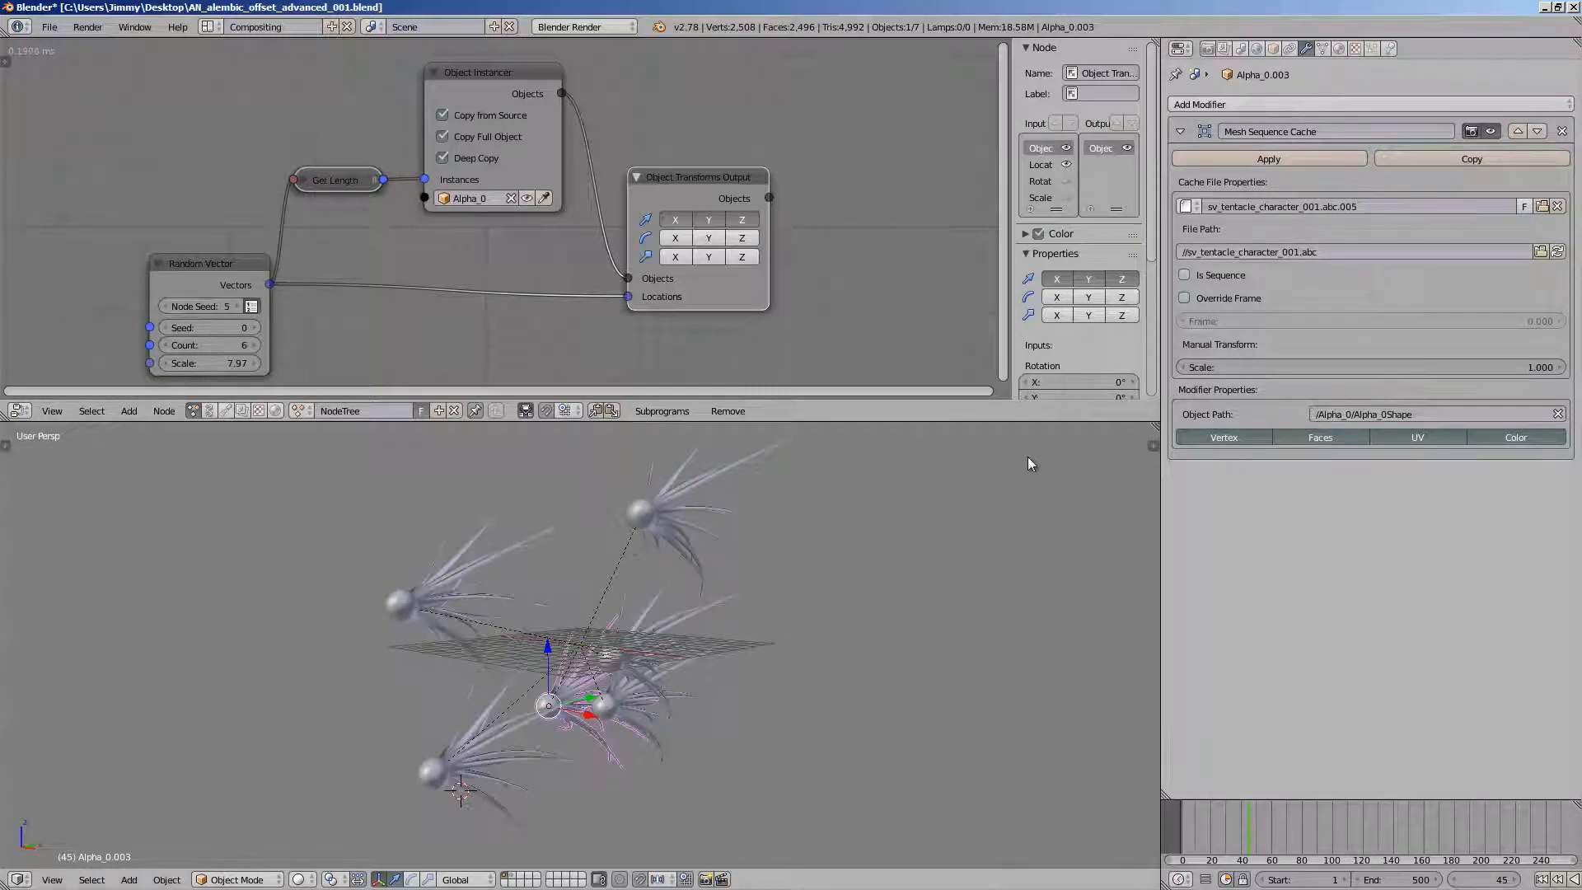
pyautogui.moveTo(738, 605); pyautogui.dragTo(728, 616, button='middle')
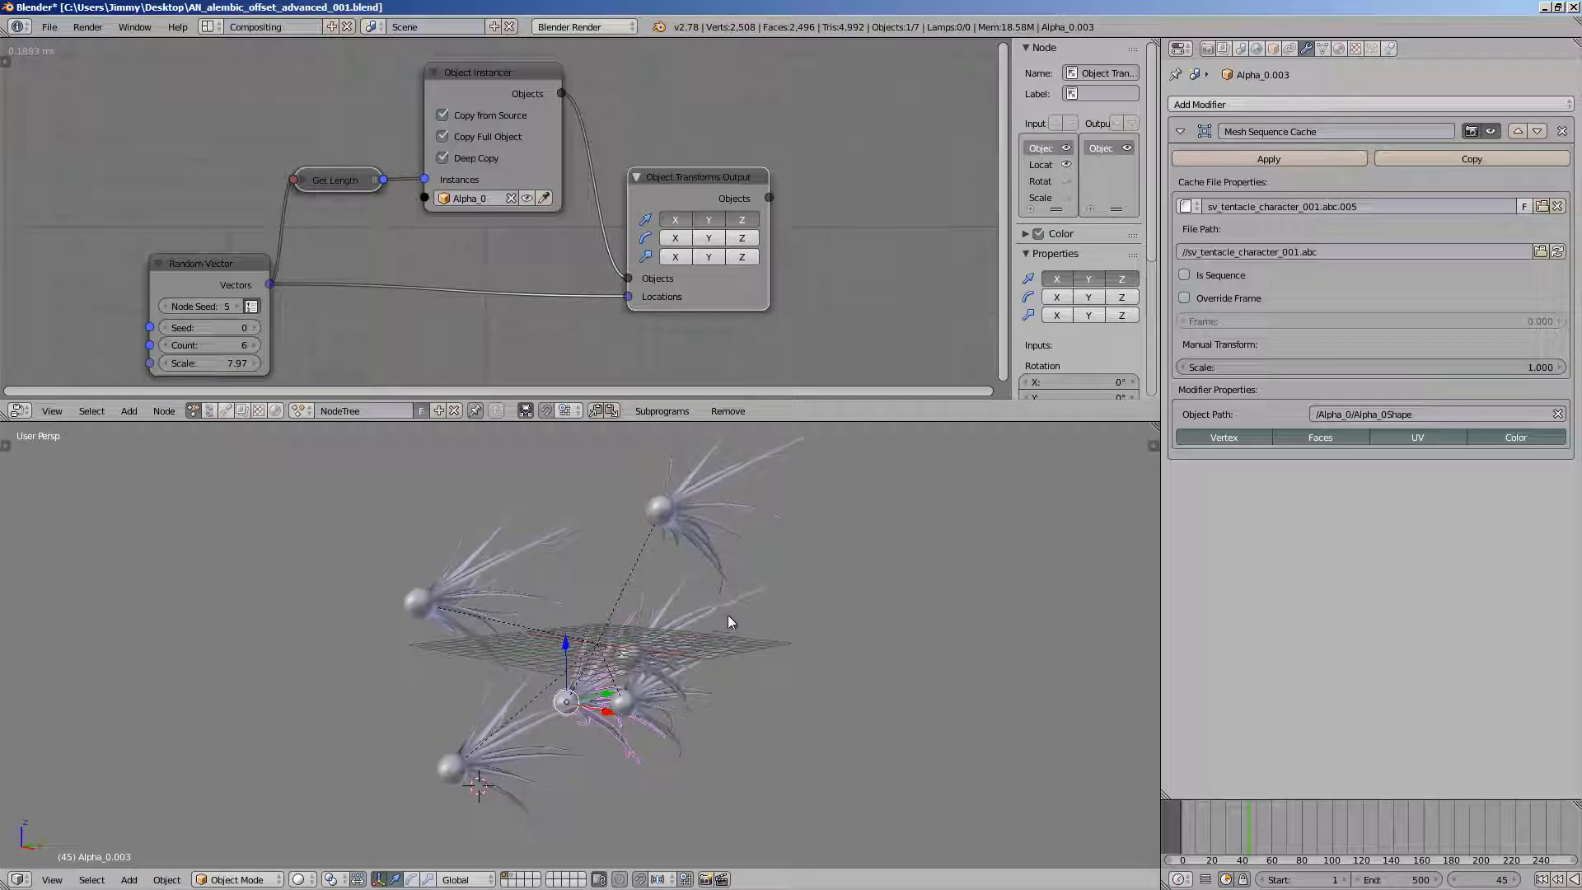
# - Enable Override Frame in the Mesh Sequence Cache of Alpha_0.006 and Alpha_0.001, giving each a different Frame value
pyautogui.rightClick(704, 506)
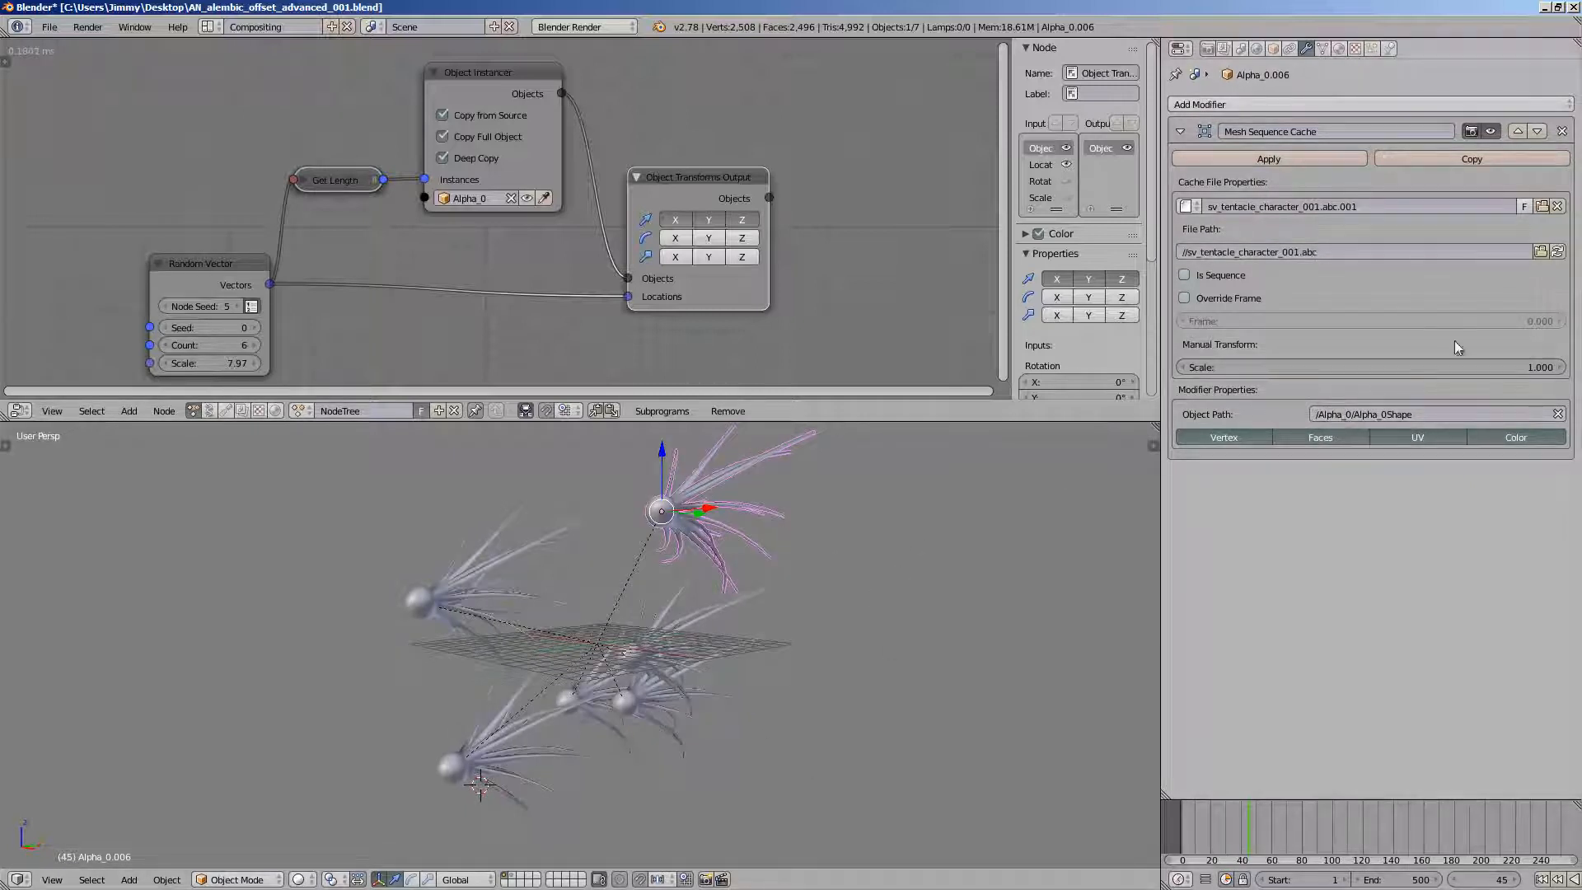
pyautogui.click(1248, 299)
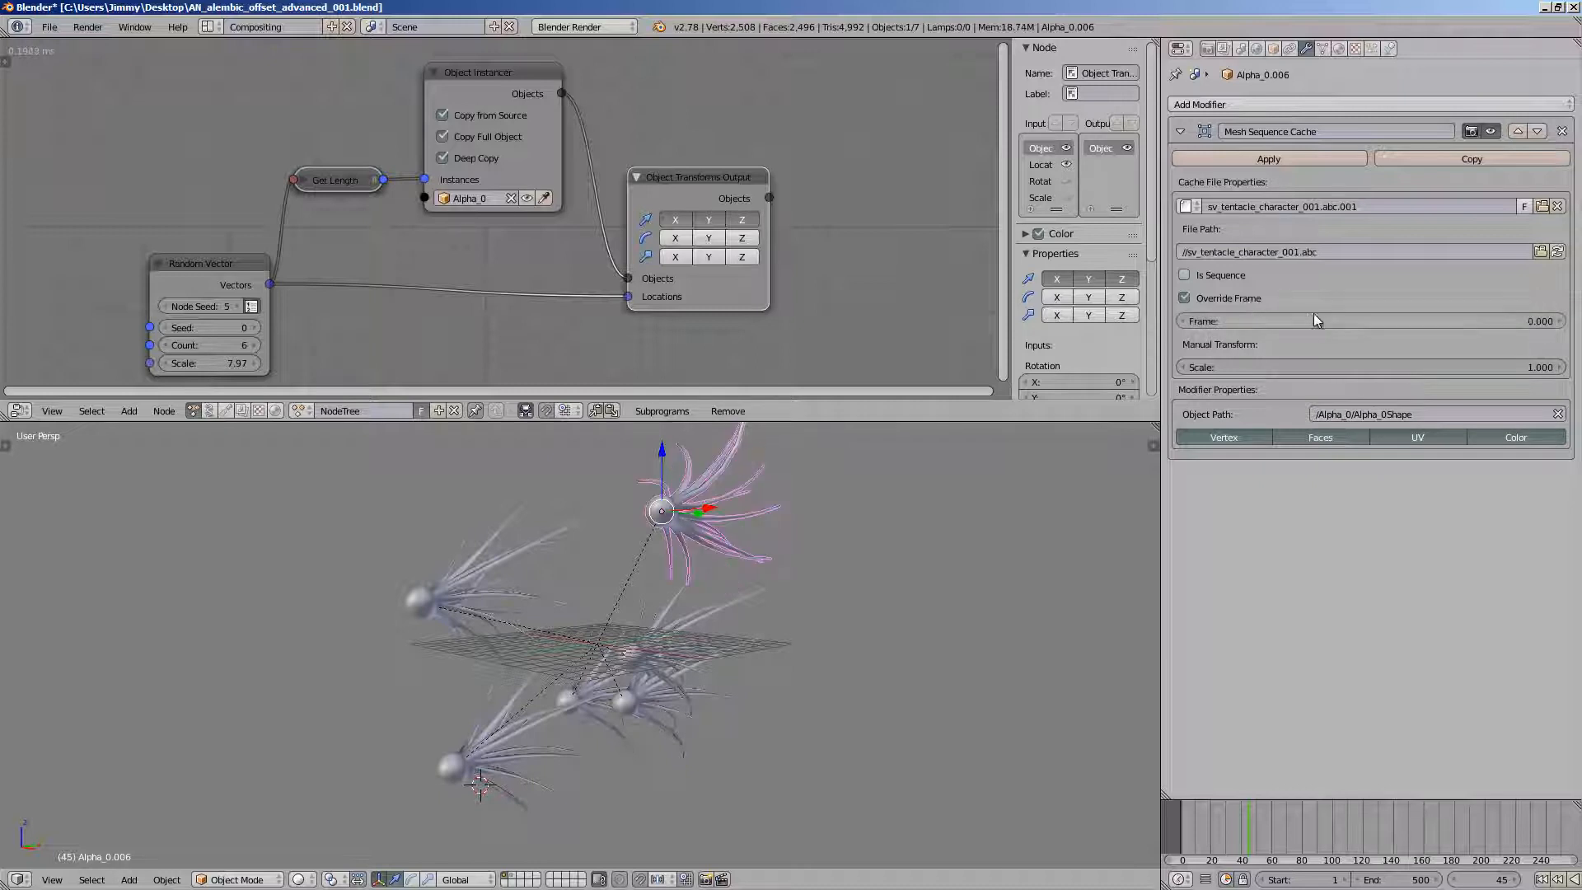
pyautogui.moveTo(1258, 318); pyautogui.dragTo(1350, 306)
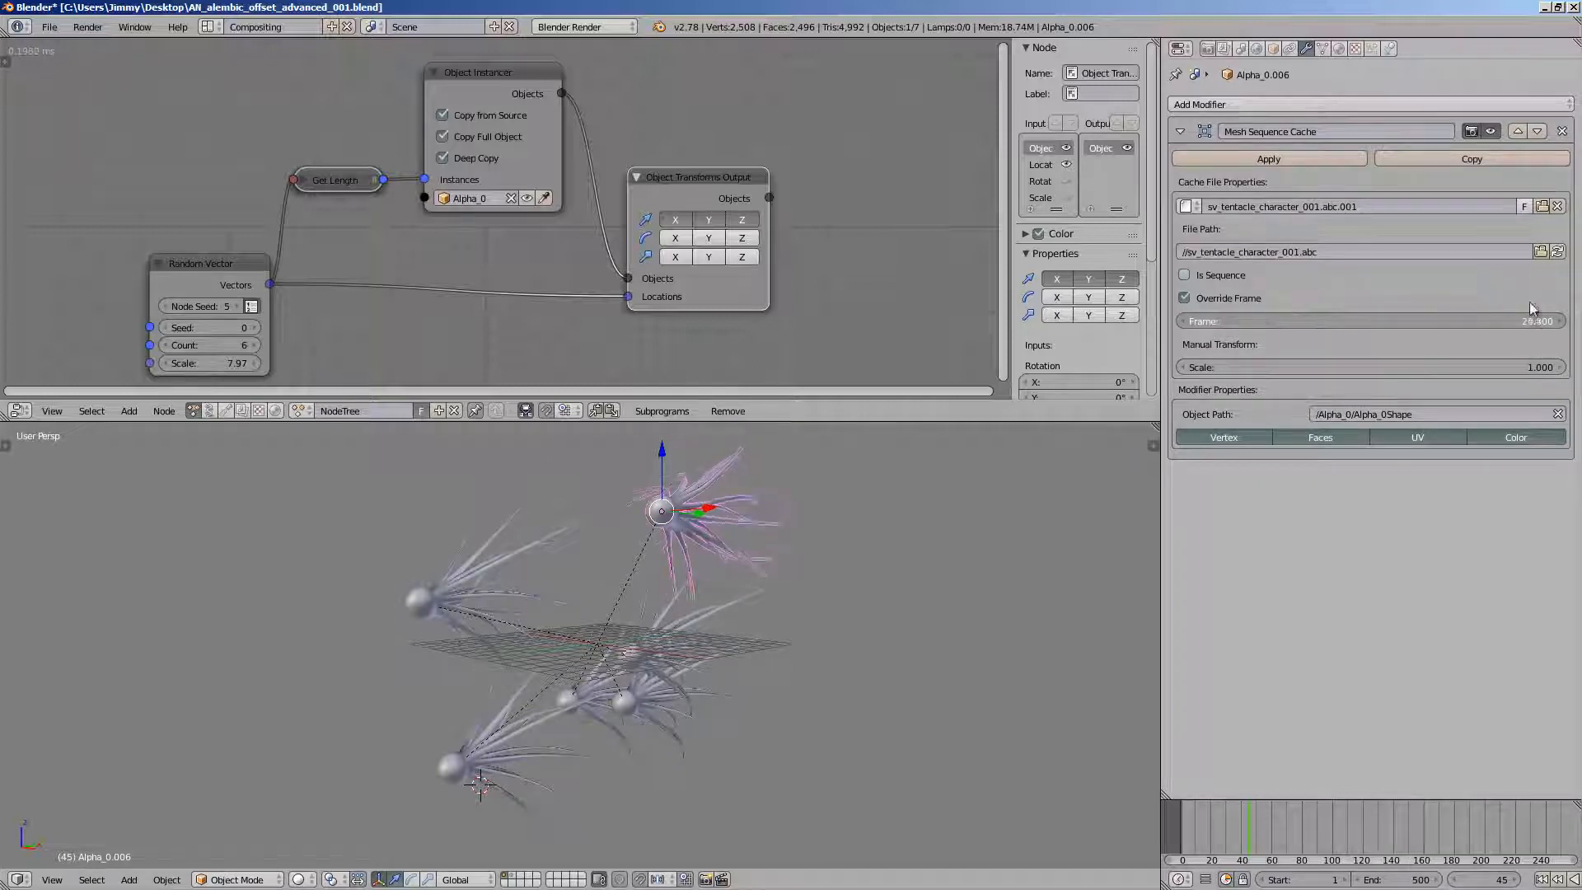
pyautogui.rightClick(502, 536)
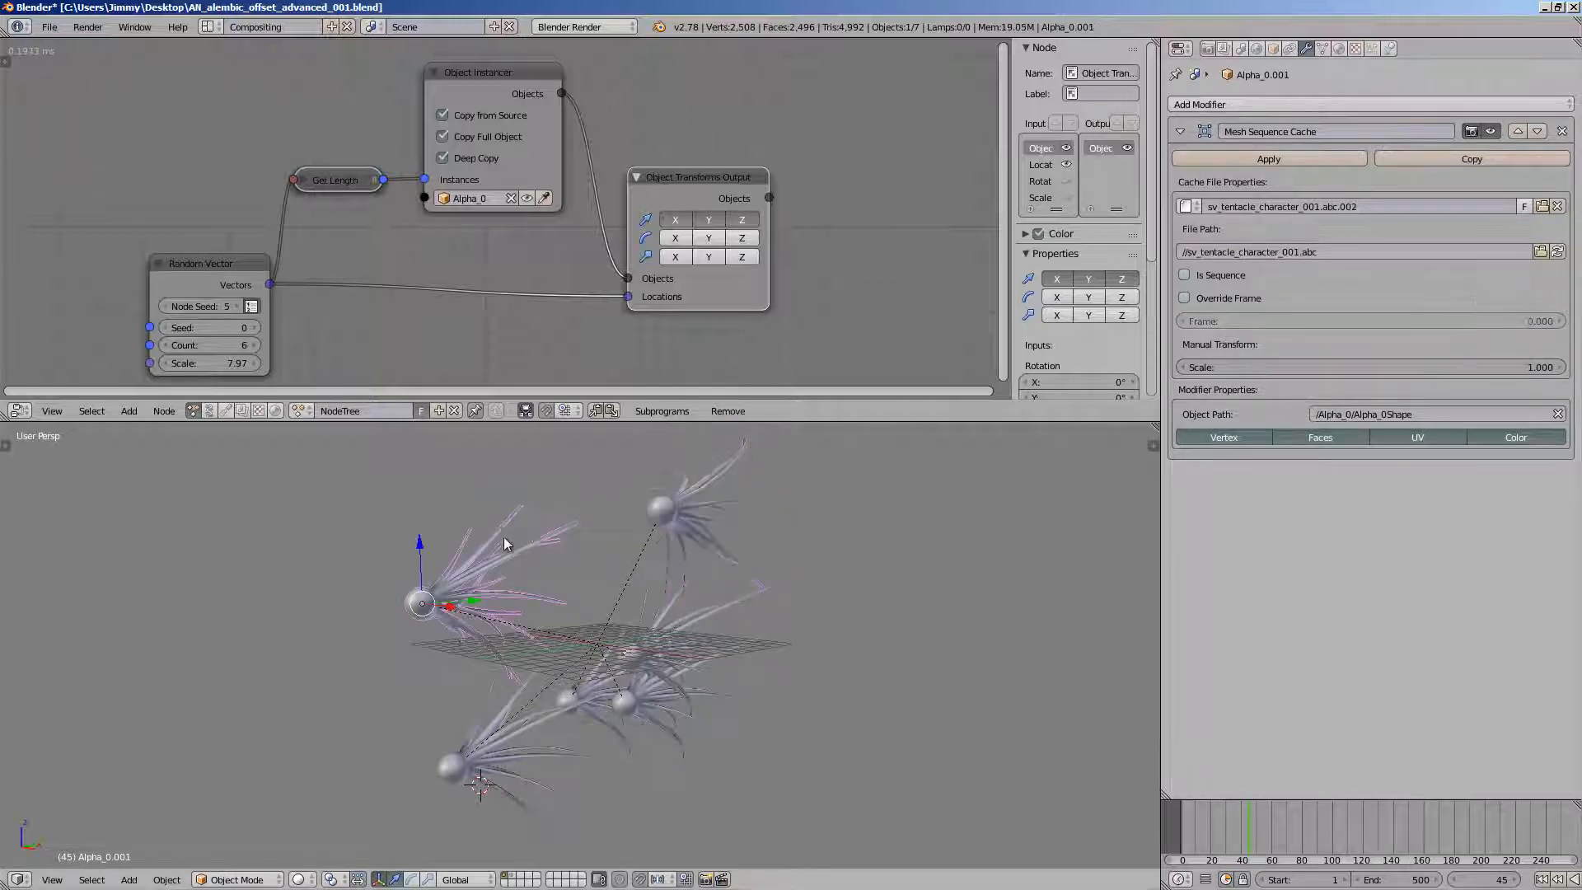
pyautogui.click(1327, 300)
pyautogui.moveTo(1329, 321)
pyautogui.mouseDown()
pyautogui.moveTo(1293, 316)
pyautogui.moveTo(1330, 318)
pyautogui.mouseUp()
# - Enable Override Frame in the Mesh Sequence Cache of Alpha_0.005 and Alpha_0.004, setting their Frame values to 6 and 23.7
pyautogui.rightClick(659, 626)
pyautogui.click(1222, 298)
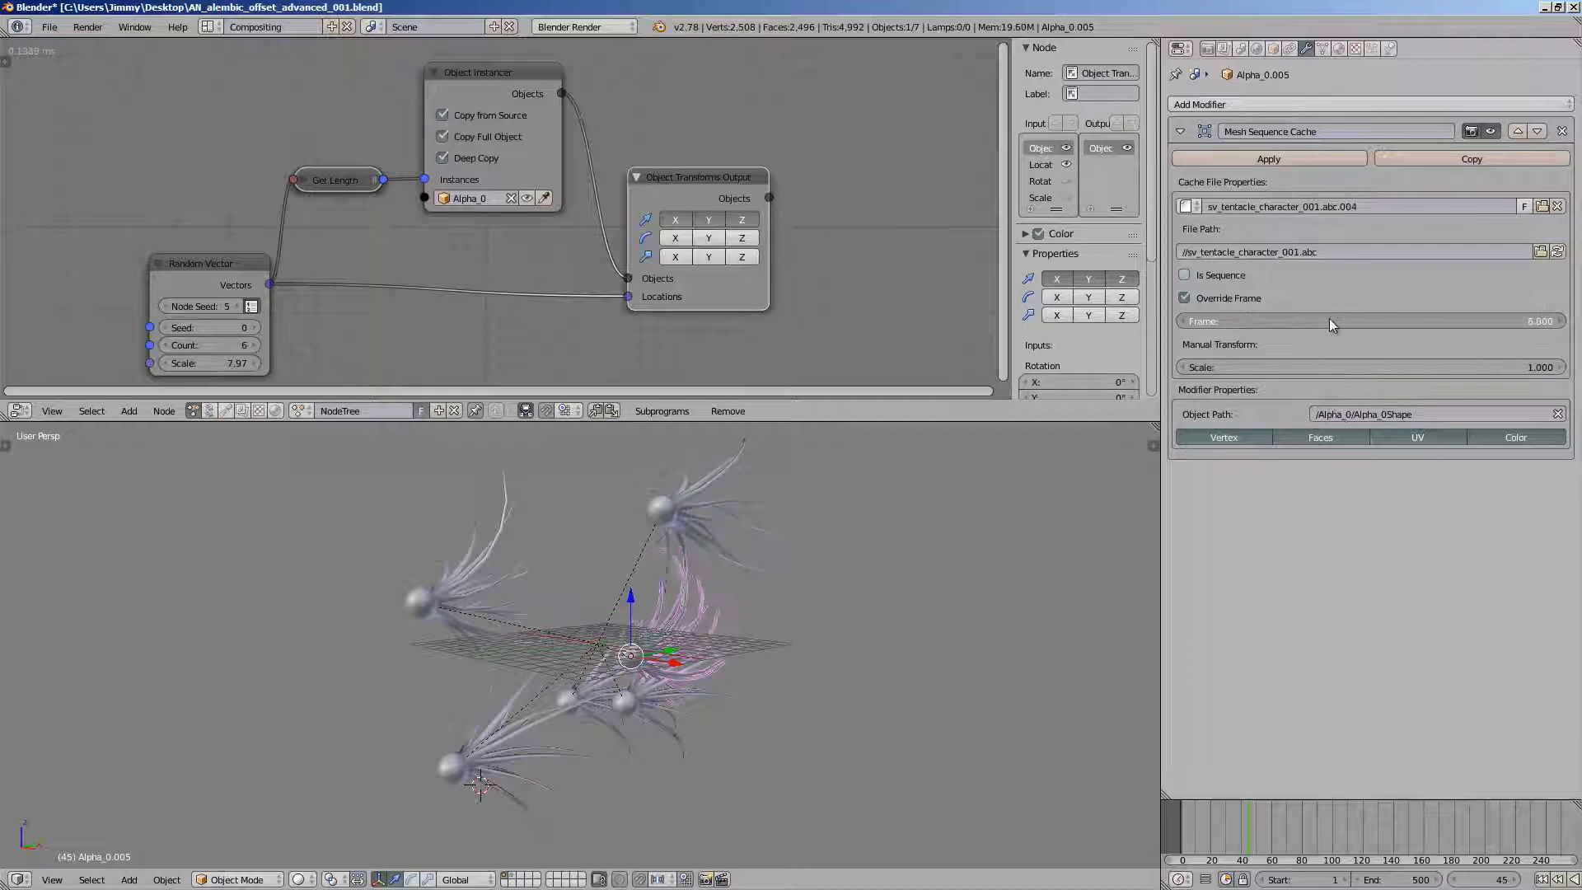
pyautogui.rightClick(625, 686)
pyautogui.click(1236, 301)
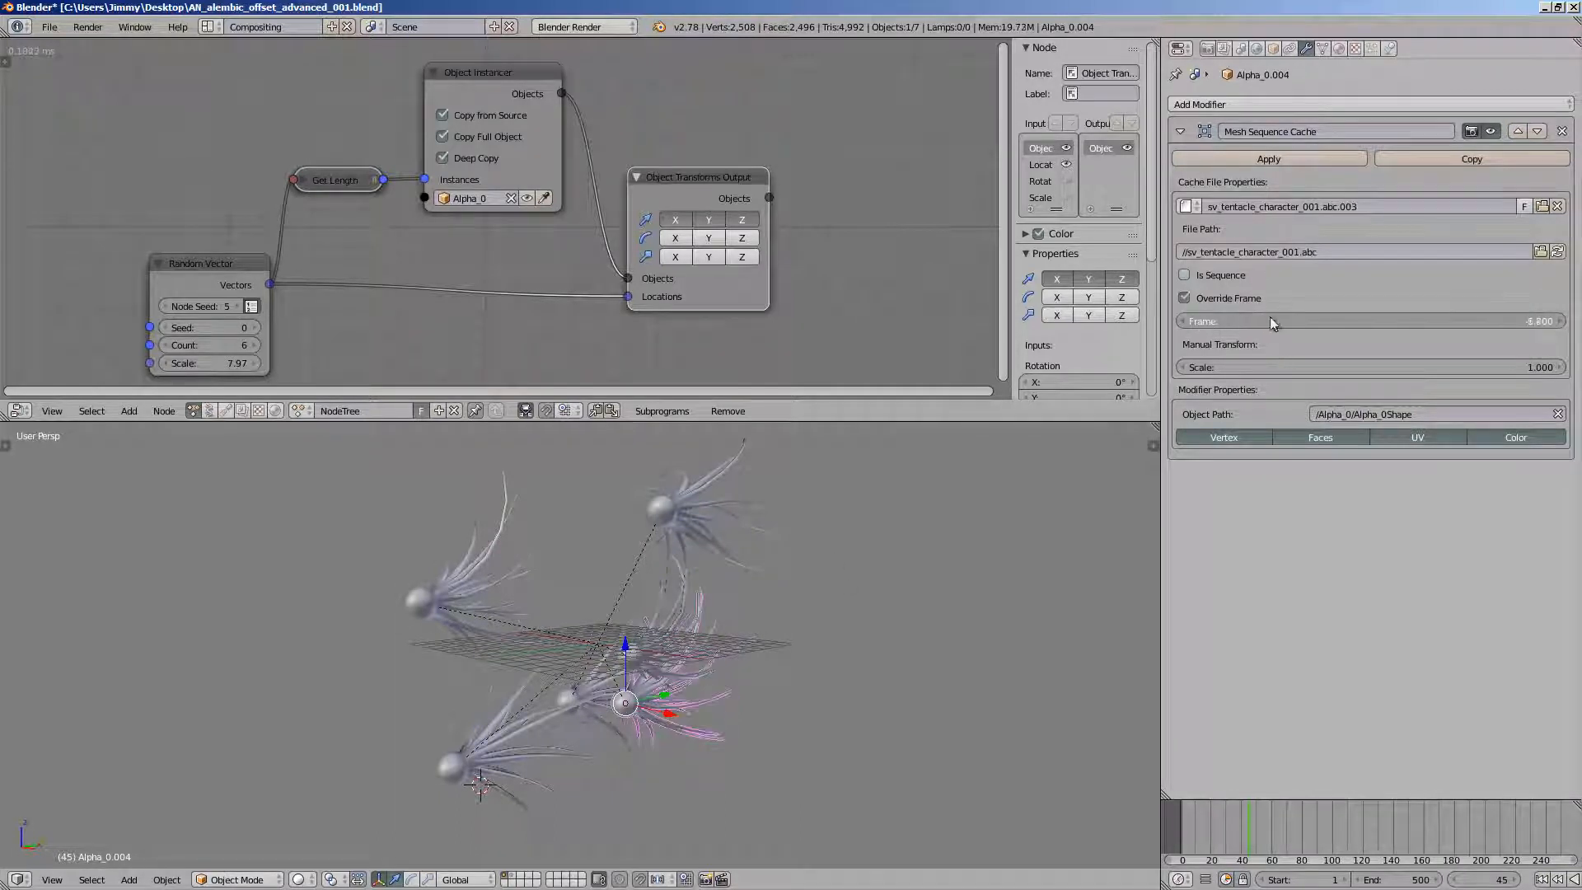
# - Enable Override Frame for the caches of Alpha_0.003 and Alpha_0.002 with Frame values 17.4 and 15.2, and save the file
pyautogui.rightClick(595, 681)
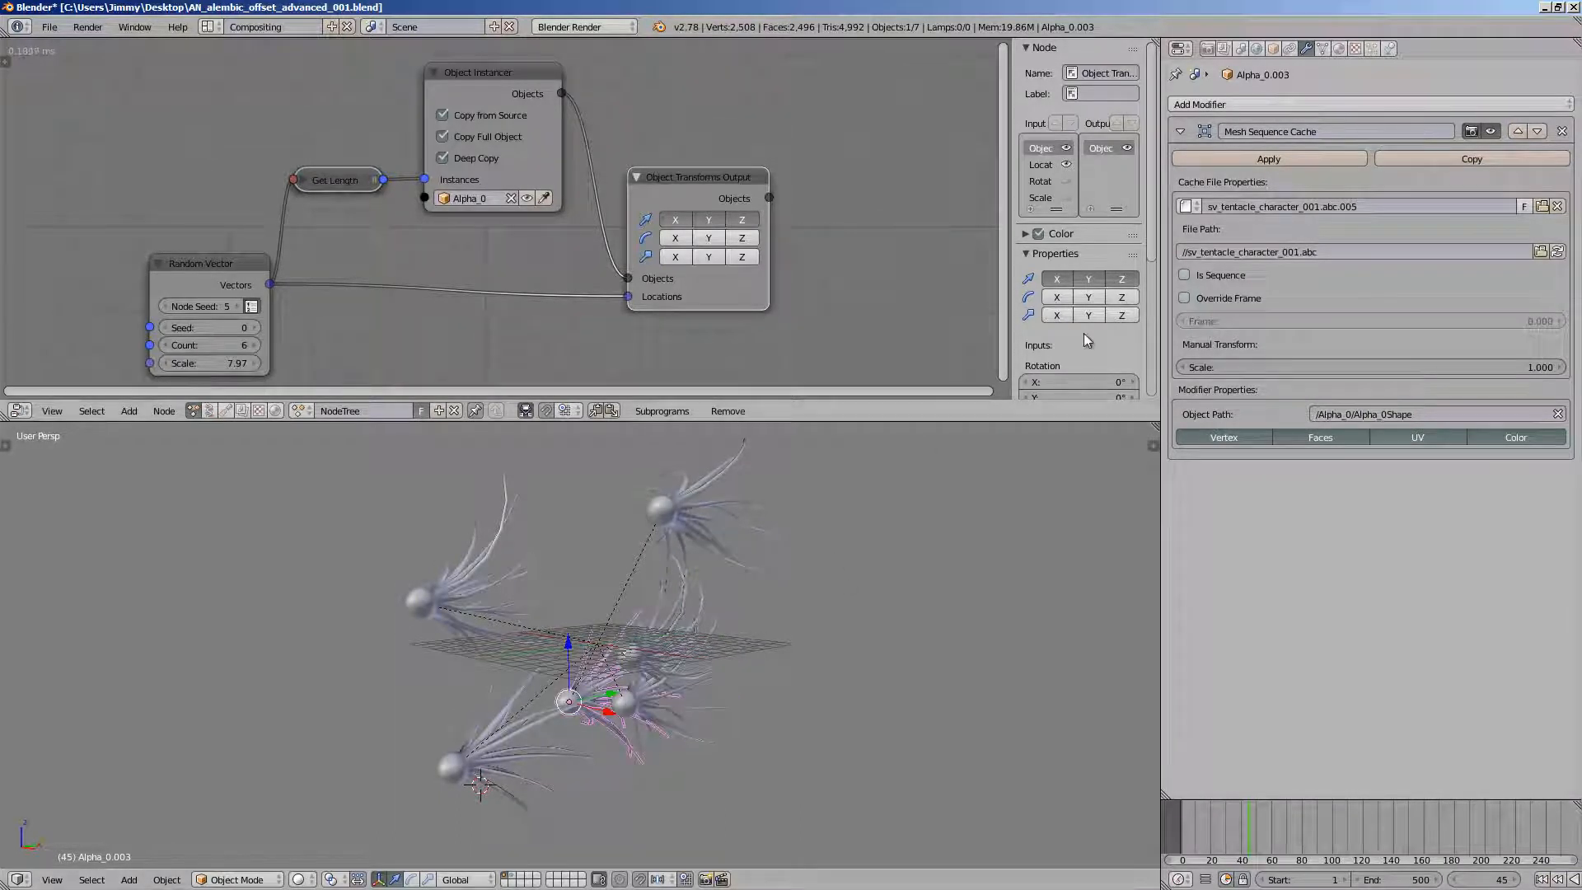
pyautogui.click(1195, 298)
pyautogui.moveTo(1285, 321); pyautogui.dragTo(1392, 314)
pyautogui.rightClick(537, 758)
pyautogui.click(1260, 299)
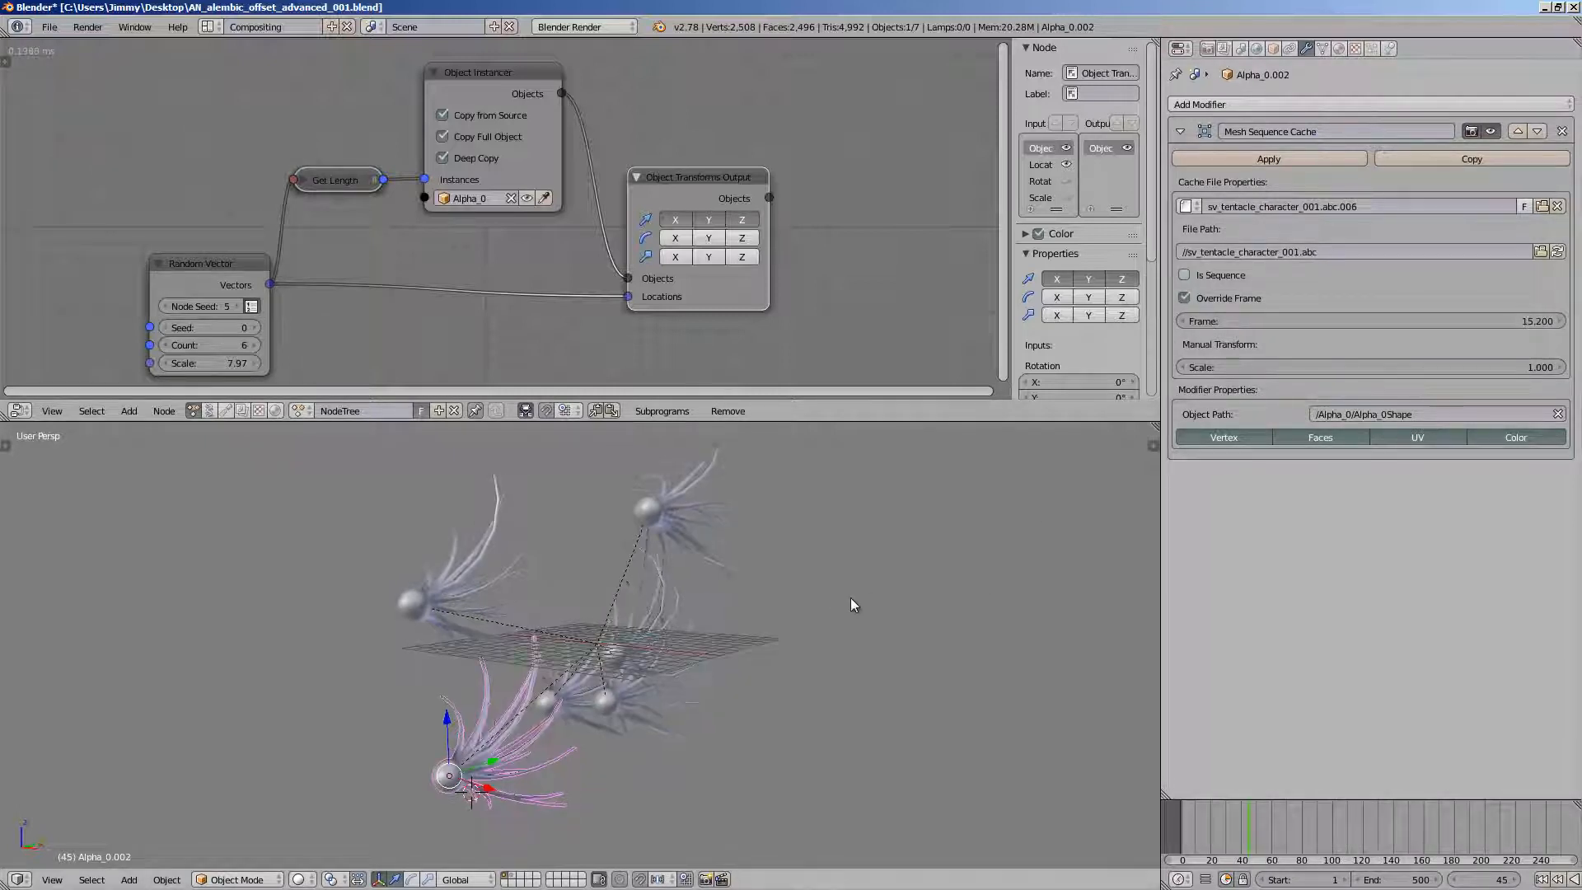
pyautogui.hotkey('ctrl', 's')
# - Scrub the timeline to frame 64 and save the file
pyautogui.moveTo(851, 597); pyautogui.dragTo(493, 646, button='middle')
pyautogui.moveTo(1230, 814); pyautogui.dragTo(1277, 814)
pyautogui.moveTo(903, 739); pyautogui.dragTo(878, 680, button='middle')
pyautogui.hotkey('ctrl', 's')
pyautogui.click(879, 680)
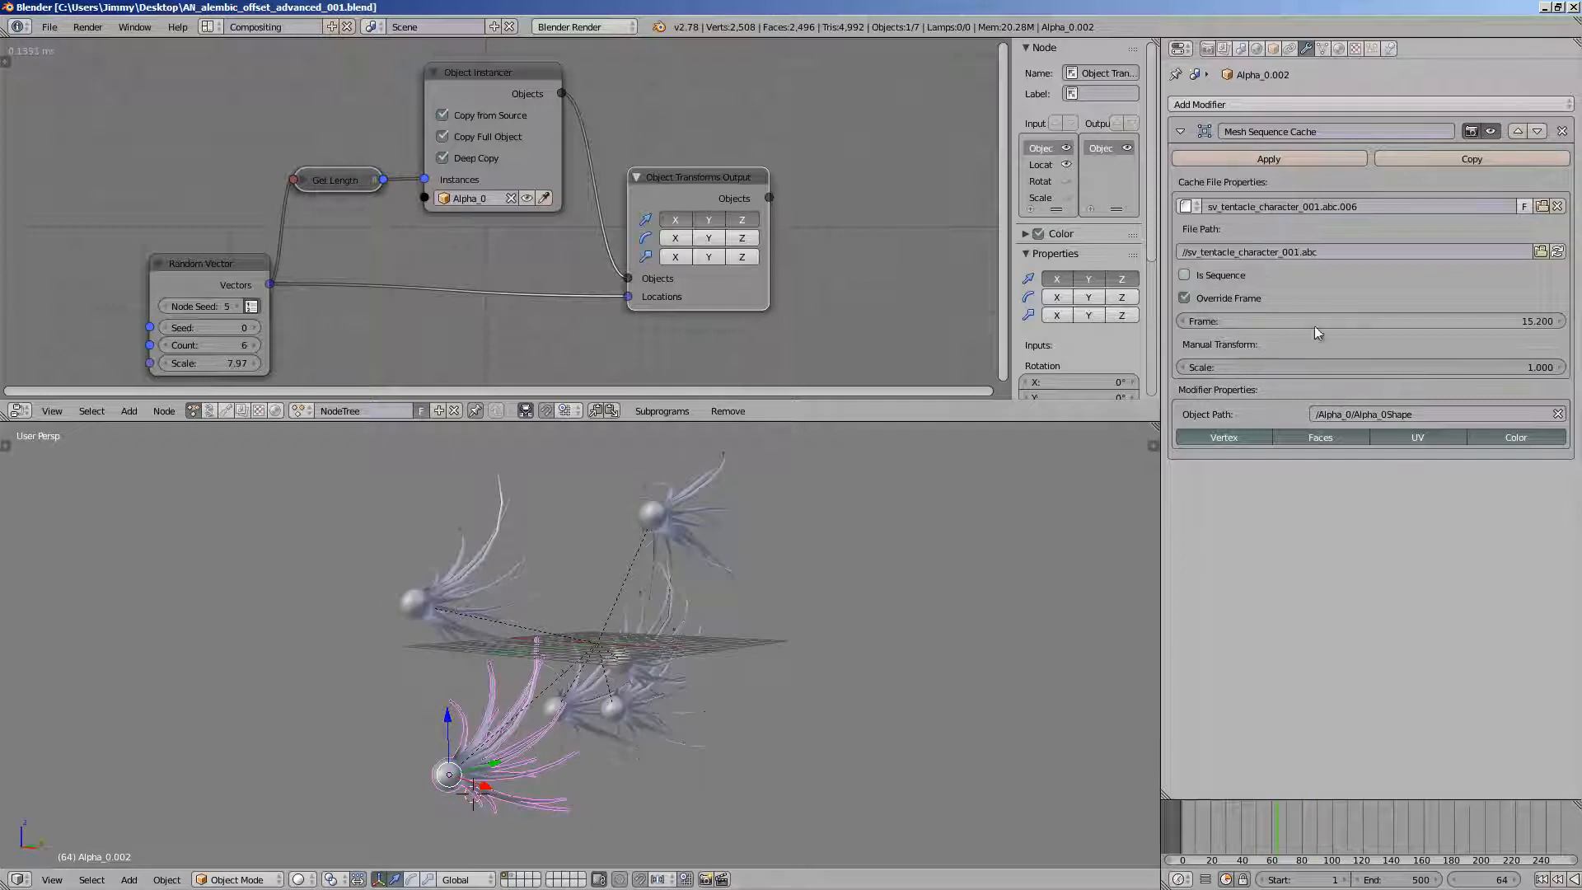
# - Set the cache Frame of Alpha_0.002 to 14.4 and of Alpha_0.006 to 15.9, and select Alpha_0.001
pyautogui.moveTo(1327, 321)
pyautogui.mouseDown()
pyautogui.moveTo(1404, 315)
pyautogui.moveTo(1340, 320)
pyautogui.mouseUp()
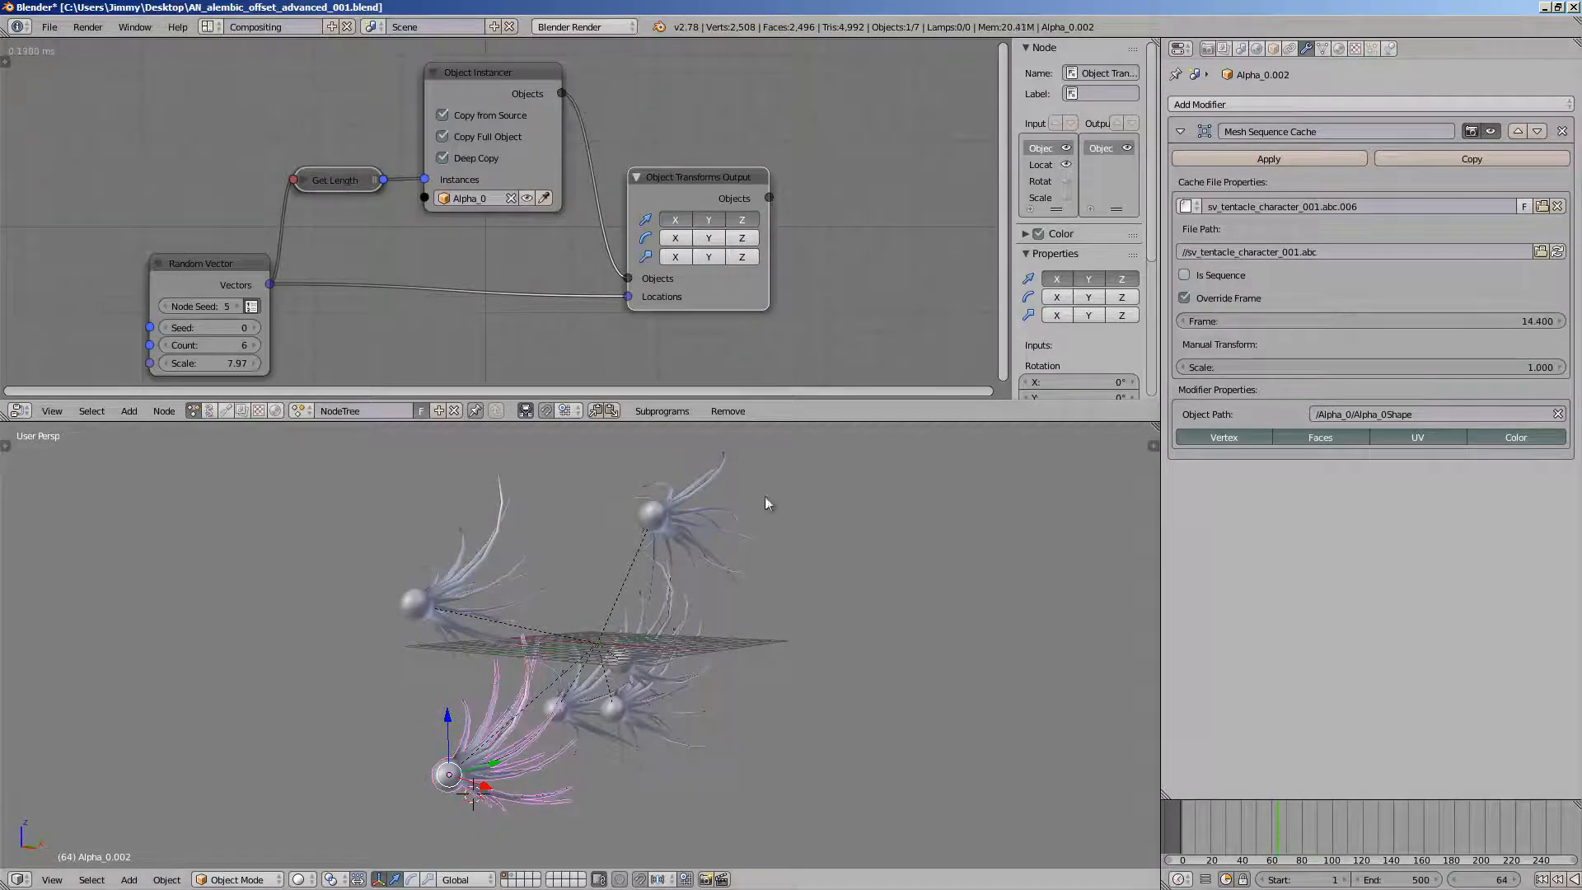
pyautogui.rightClick(741, 506)
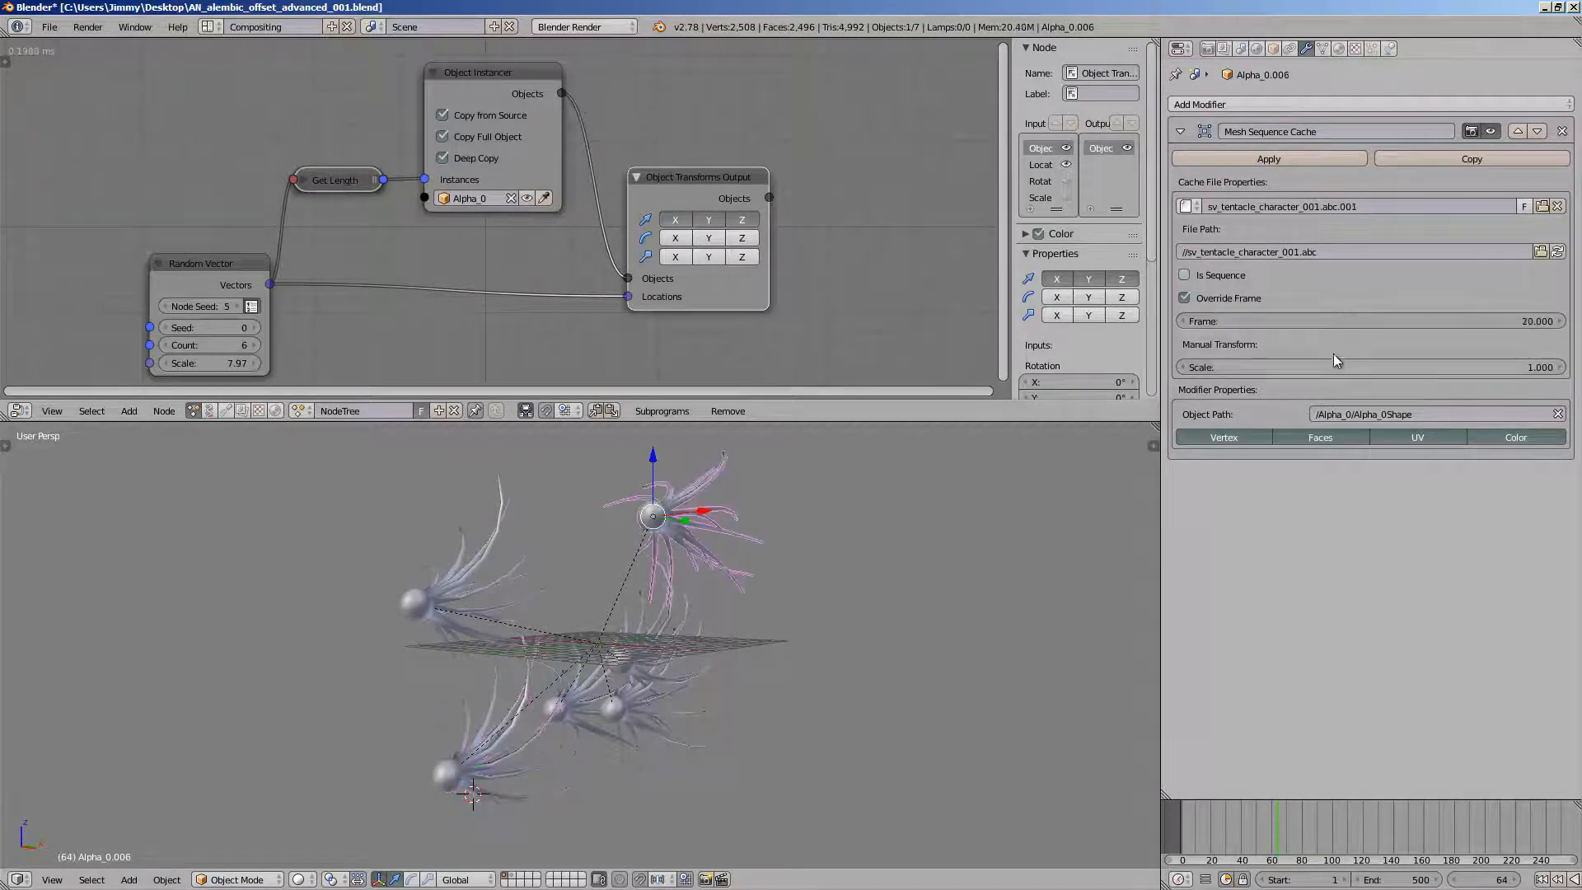
pyautogui.rightClick(477, 563)
# - Split the 3D View into two side-by-side viewports and save the file
pyautogui.moveTo(1164, 430); pyautogui.dragTo(797, 536)
pyautogui.moveTo(568, 610); pyautogui.dragTo(497, 601, button='middle')
pyautogui.hotkey('ctrl', 's')
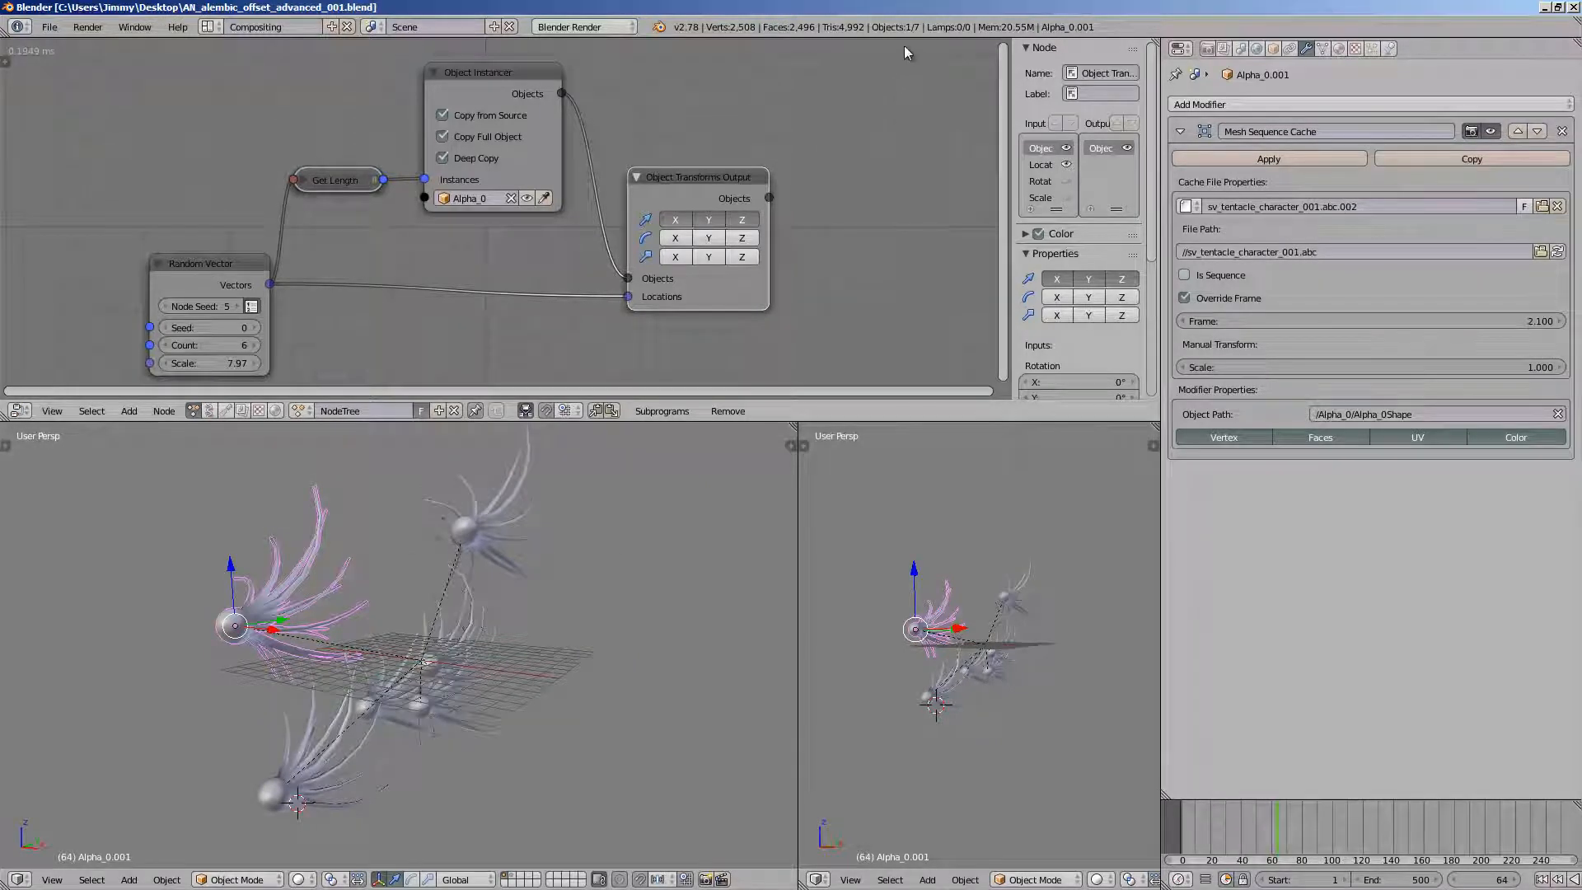
# - Expand the Info editor to show the command log, and set the cache Frame of Alpha_0.001 to -6.4
pyautogui.moveTo(913, 38); pyautogui.dragTo(914, 151)
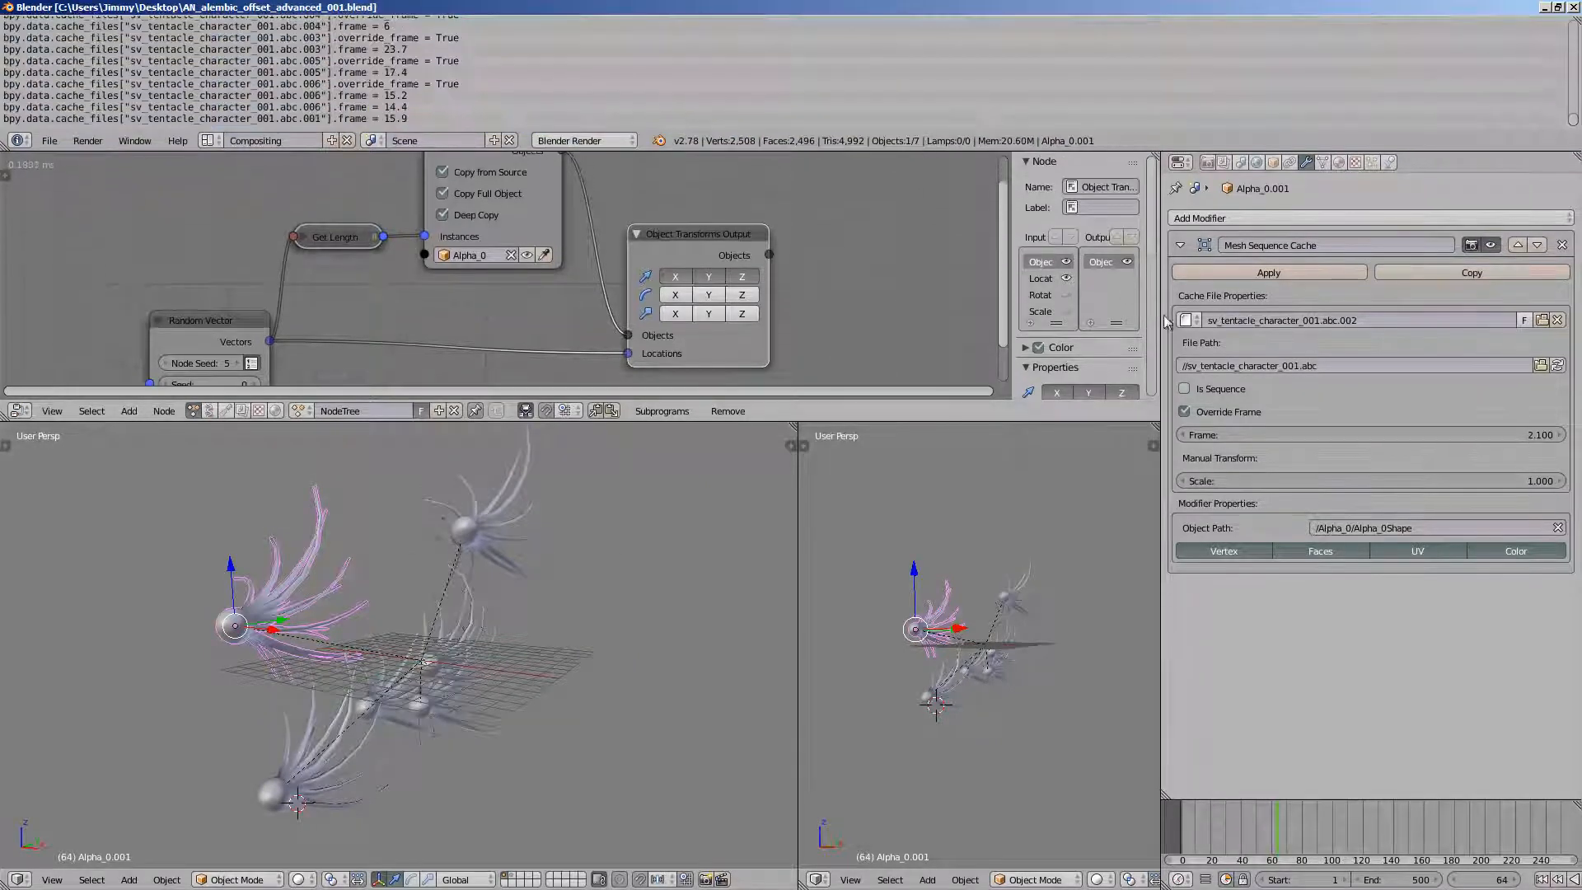
pyautogui.moveTo(1351, 433); pyautogui.dragTo(1392, 430)
pyautogui.moveTo(1393, 430)
pyautogui.mouseDown()
pyautogui.moveTo(1273, 430)
pyautogui.moveTo(1382, 432)
pyautogui.mouseUp()
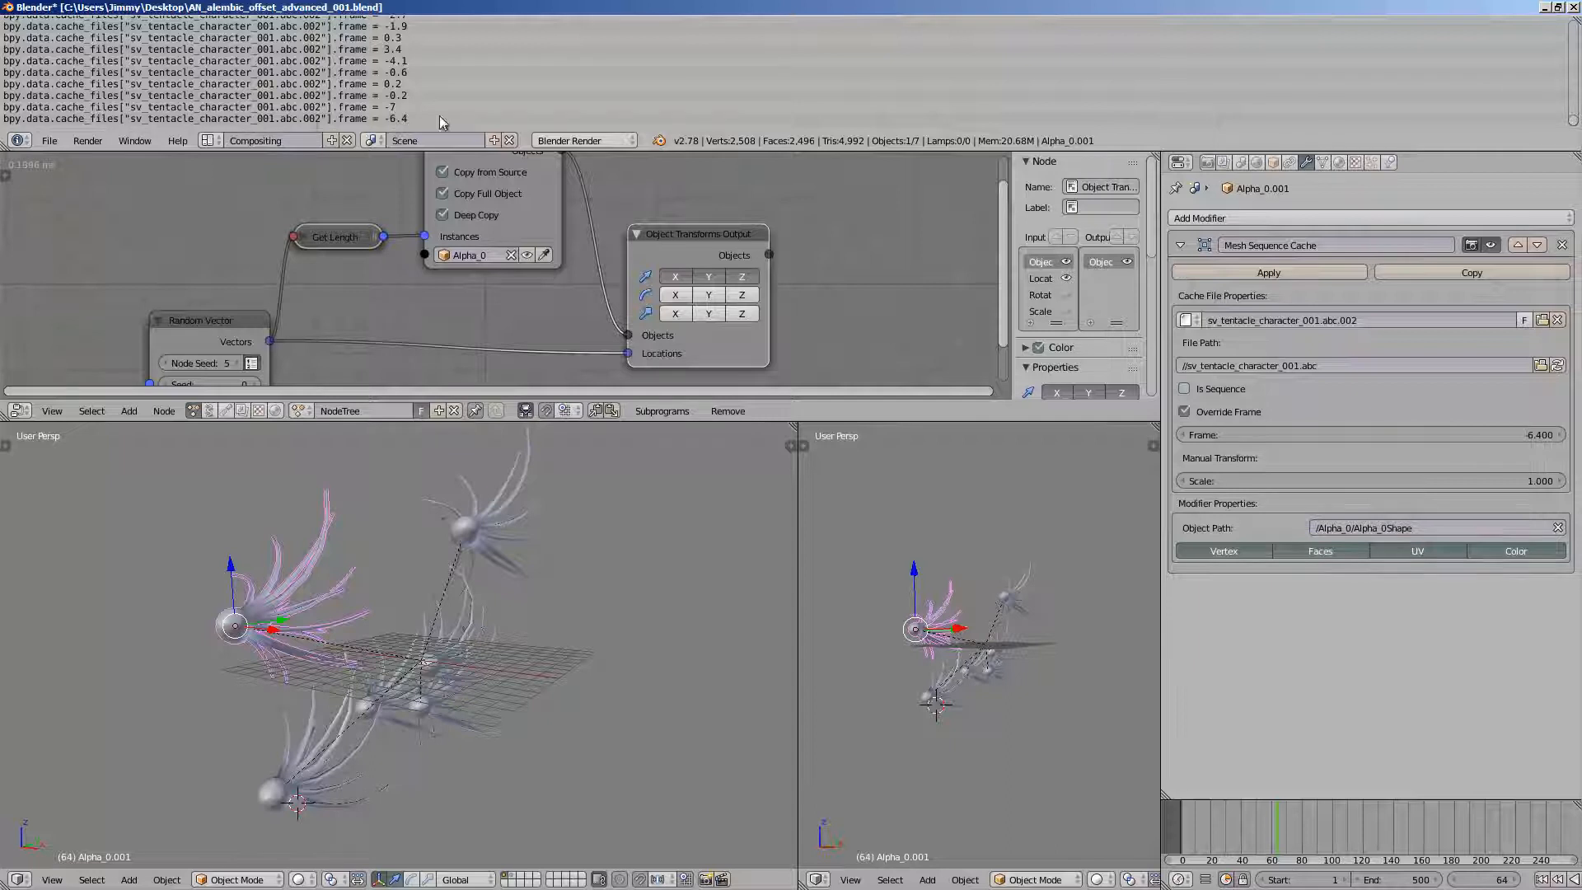
# - Enlarge the node editor area at the expense of the 3D viewports and save the file
pyautogui.moveTo(422, 374); pyautogui.dragTo(388, 346, button='middle')
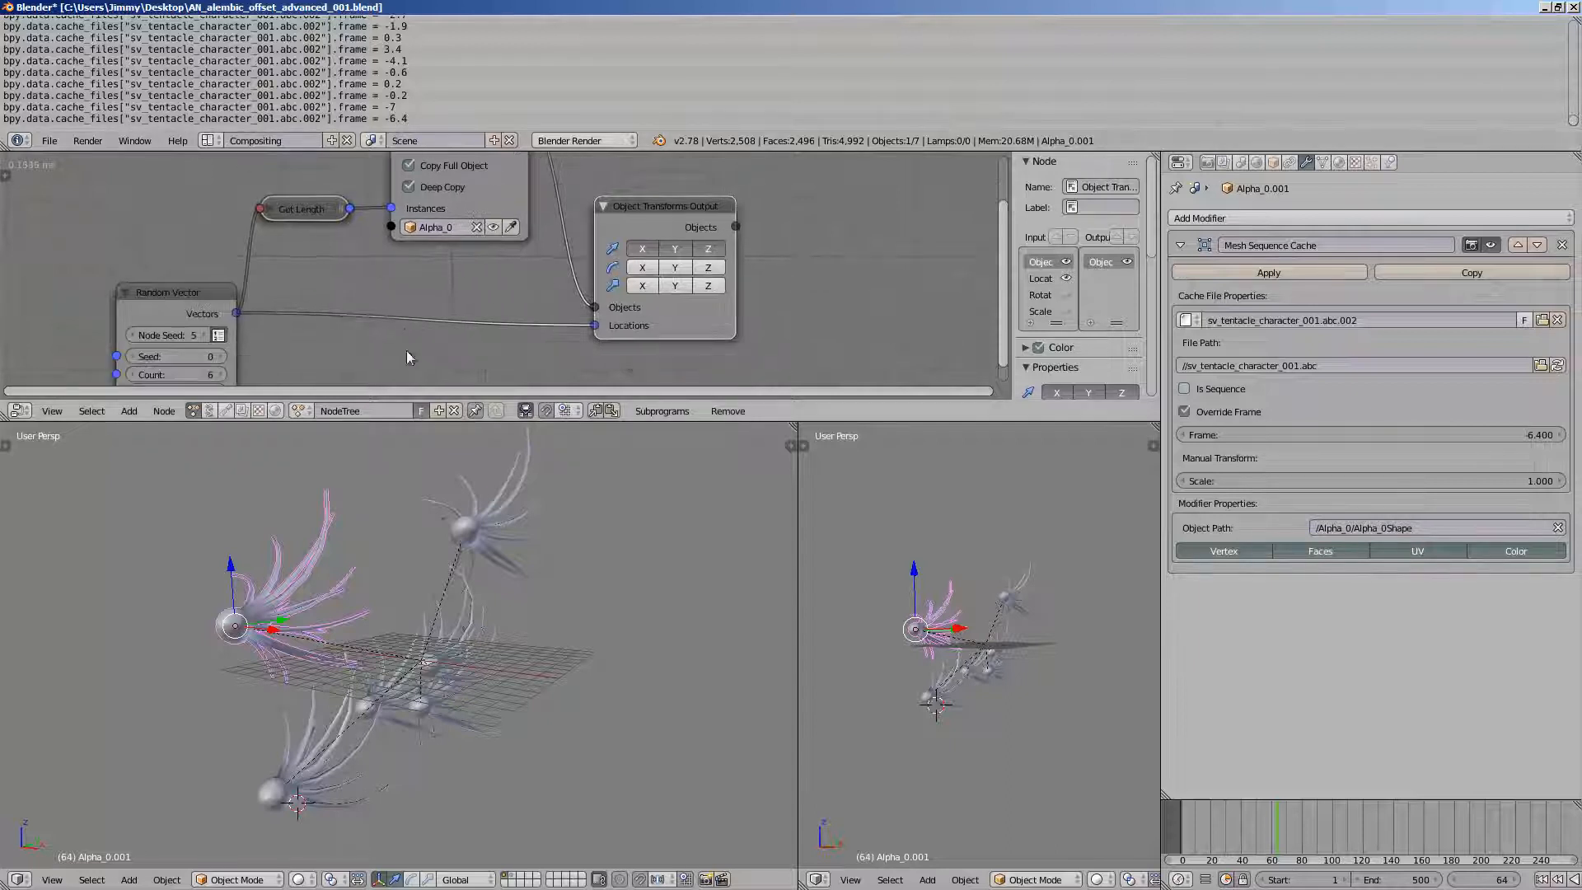
pyautogui.moveTo(432, 423); pyautogui.dragTo(432, 495)
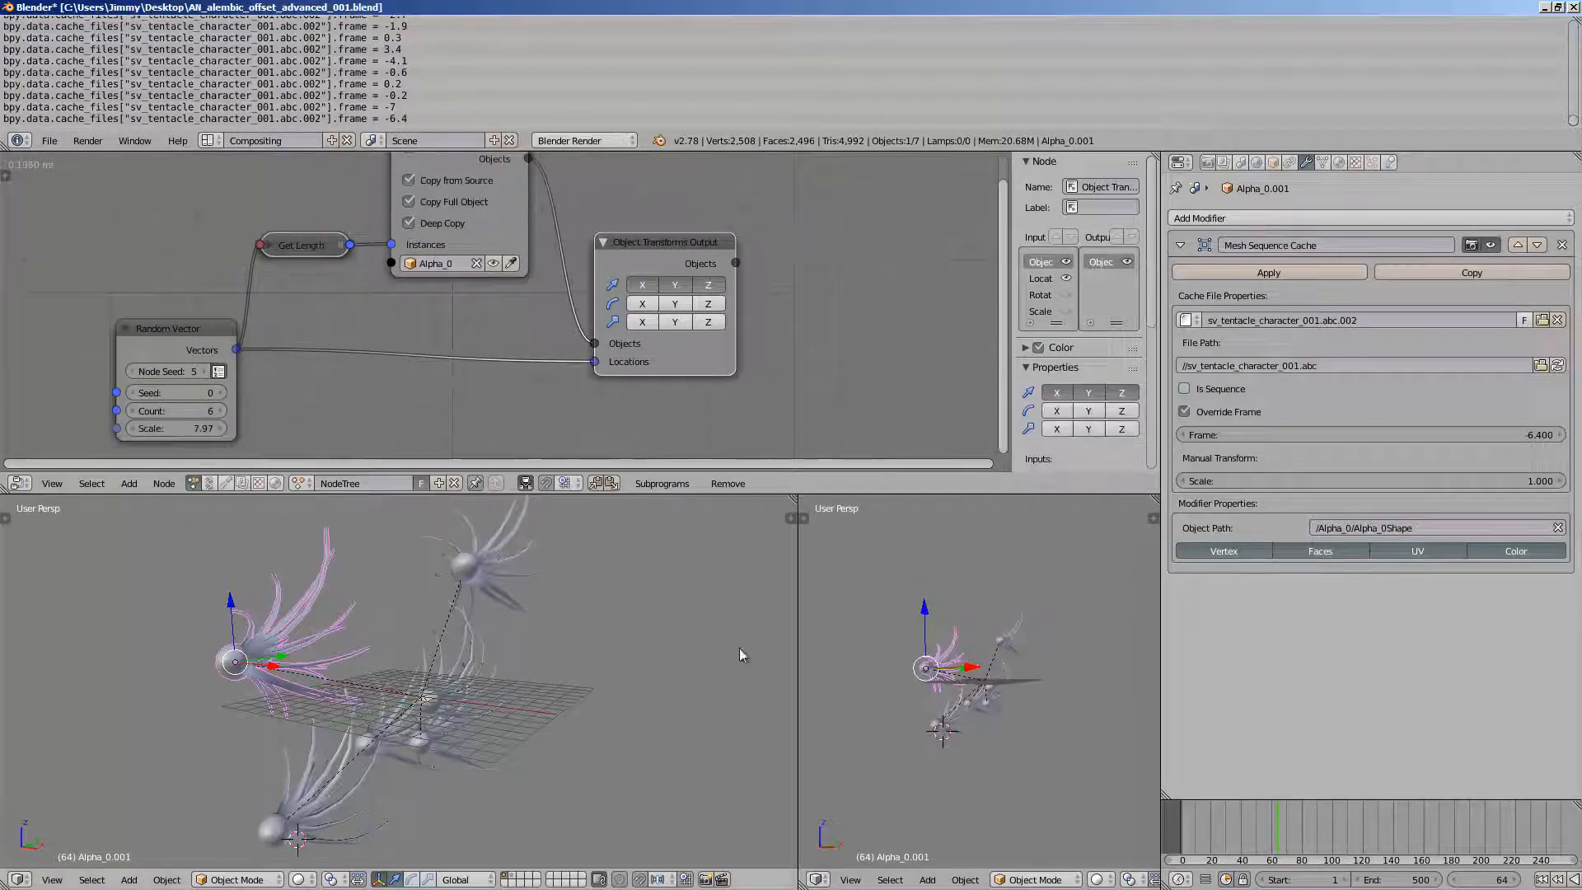
pyautogui.moveTo(546, 653); pyautogui.dragTo(519, 635, button='middle')
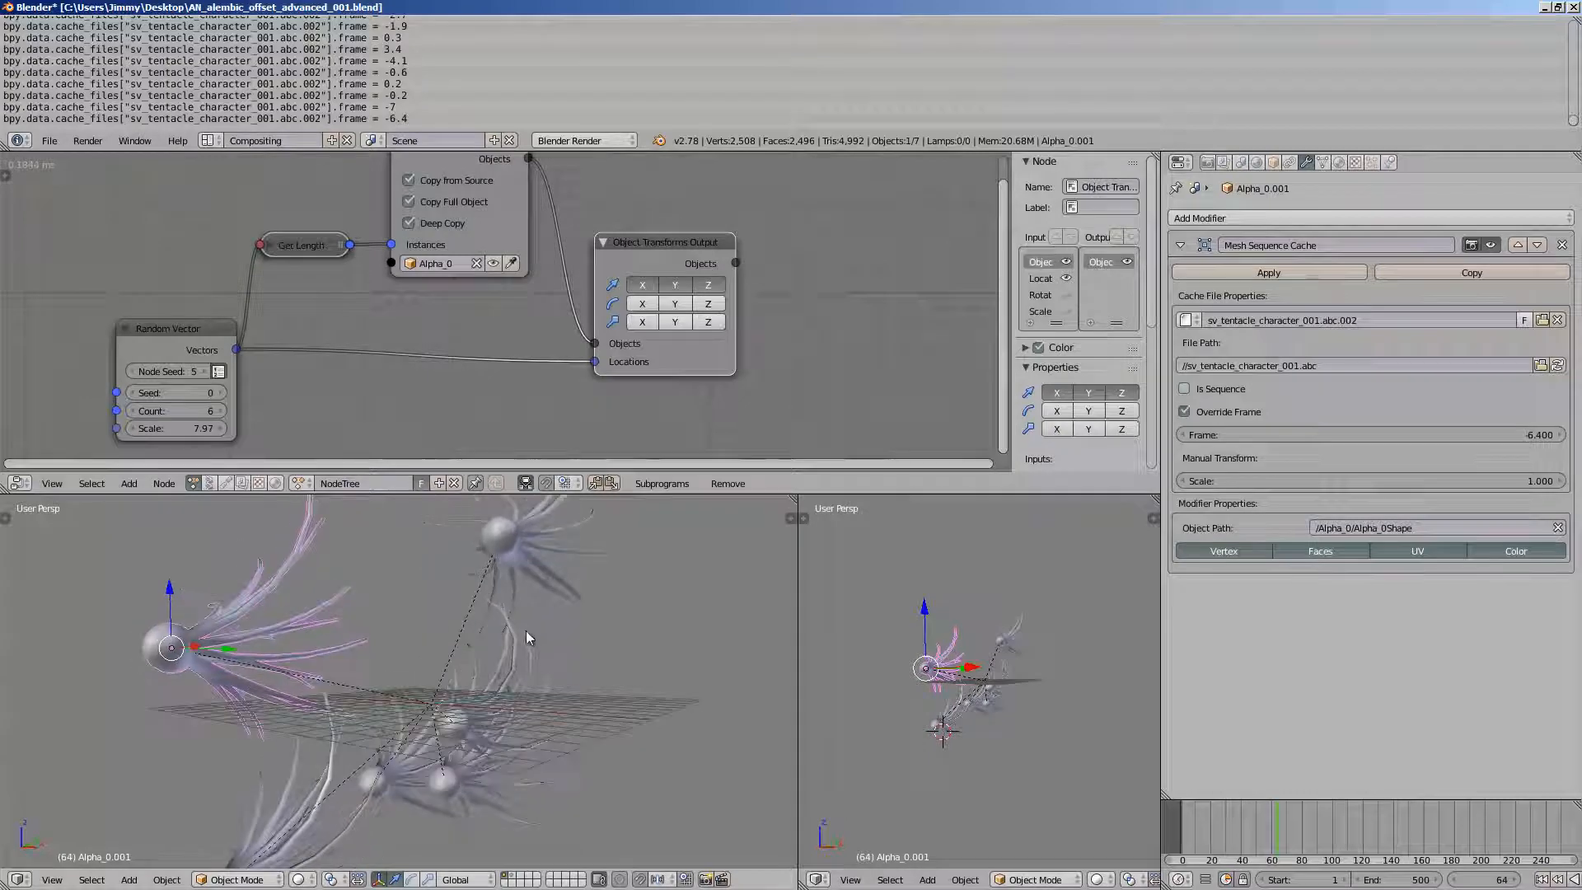
pyautogui.scroll(-1, 513, 422)
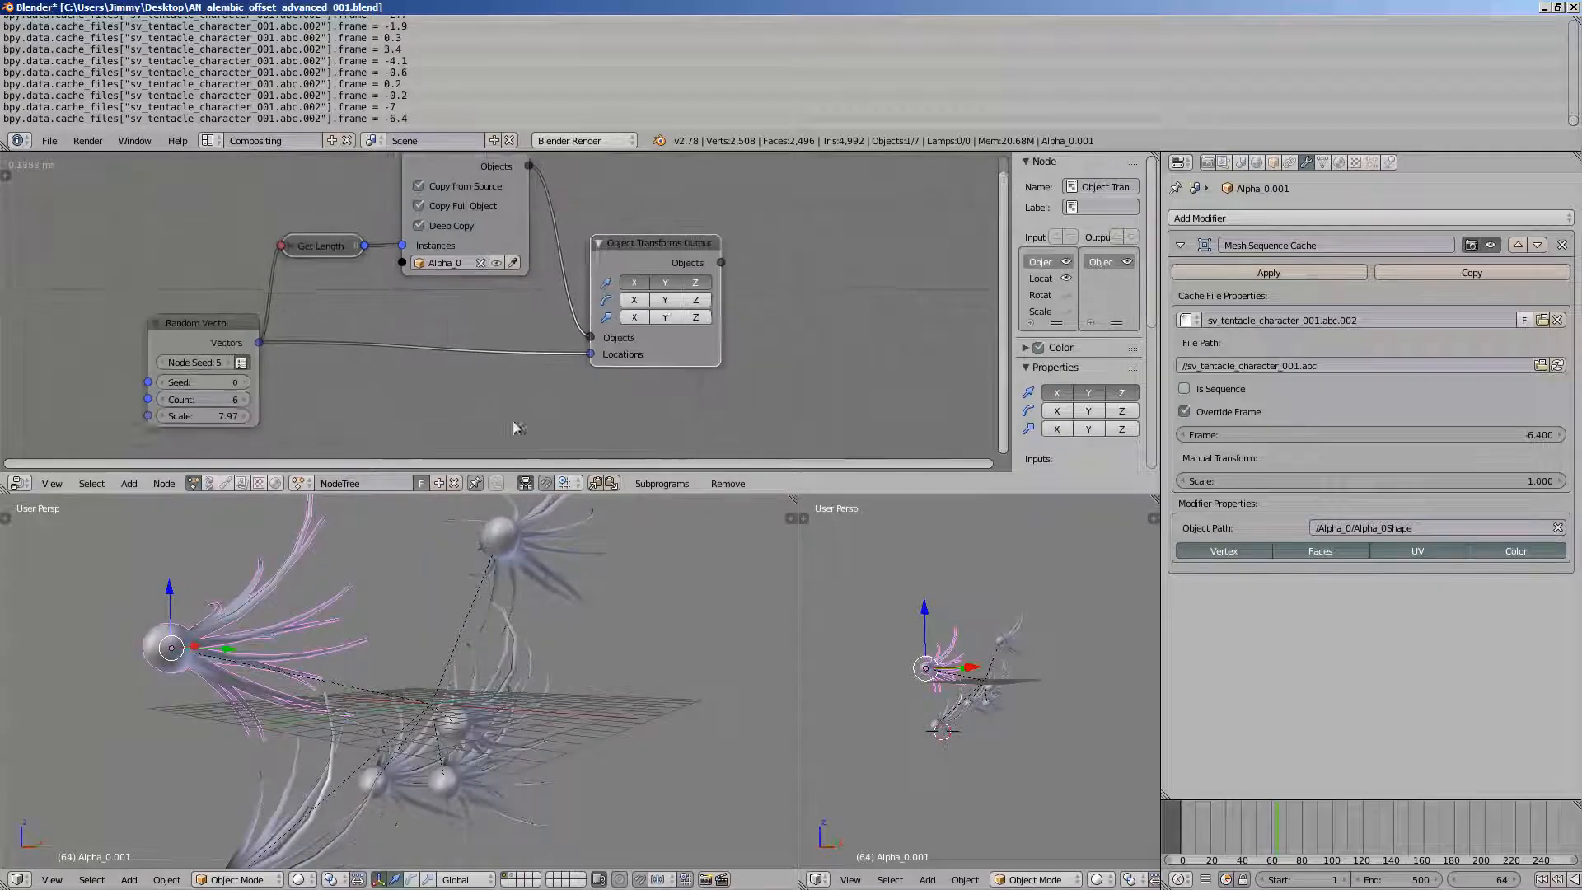
pyautogui.hotkey('ctrl', 's')
# - Add an Object Attribute Output node beside Object Transforms Output and link the latter's Objects output to its object input
pyautogui.hotkey('ctrl', 'a')
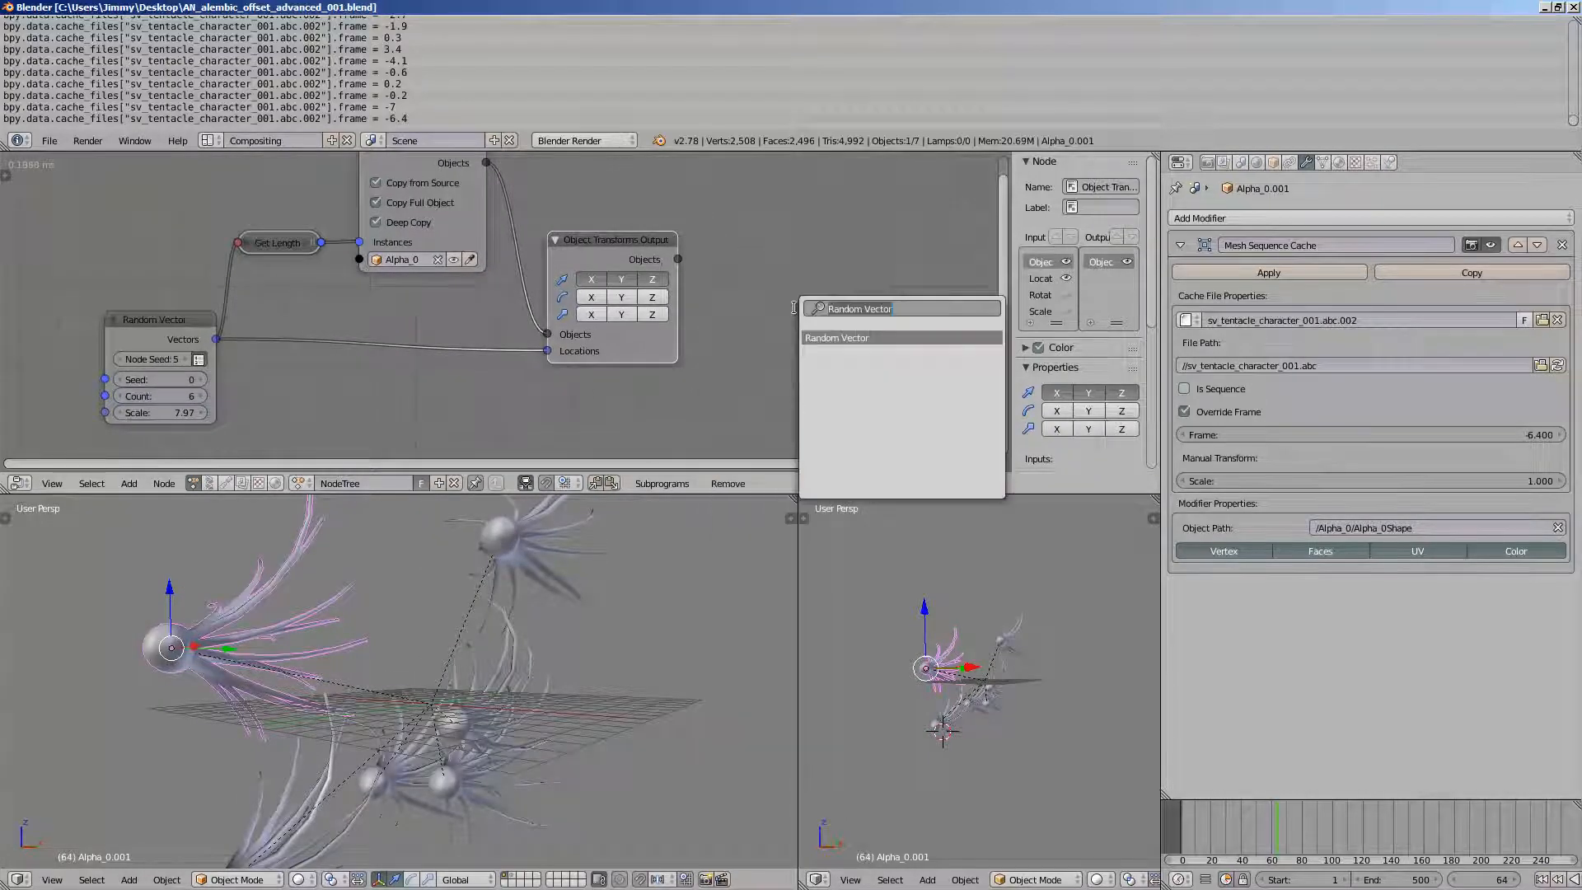
pyautogui.write('object a')
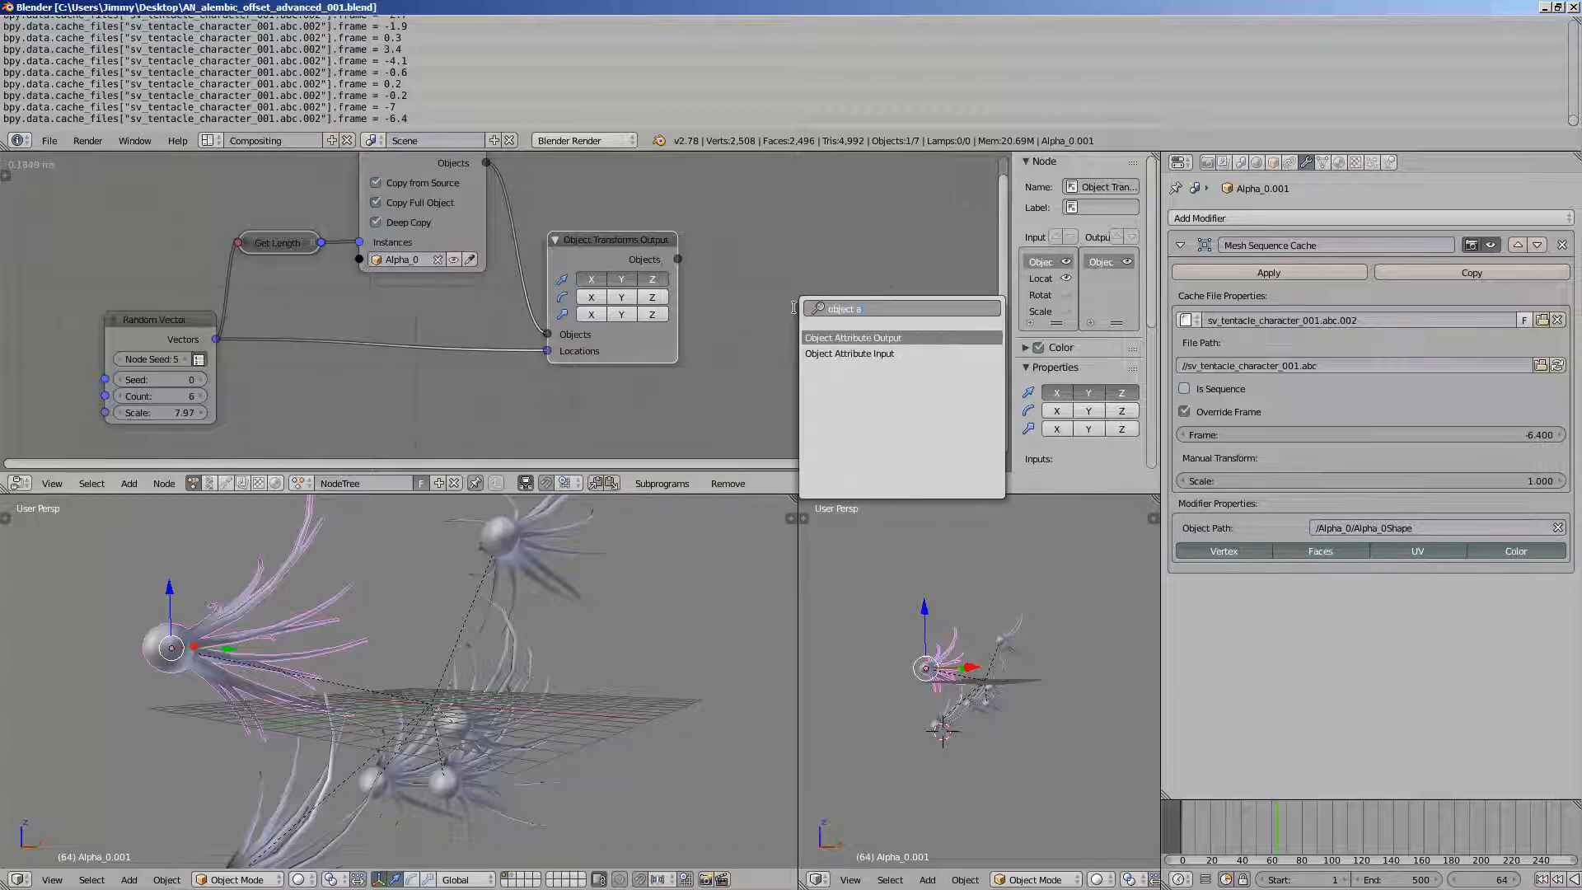
pyautogui.press('Return')
pyautogui.click(792, 293)
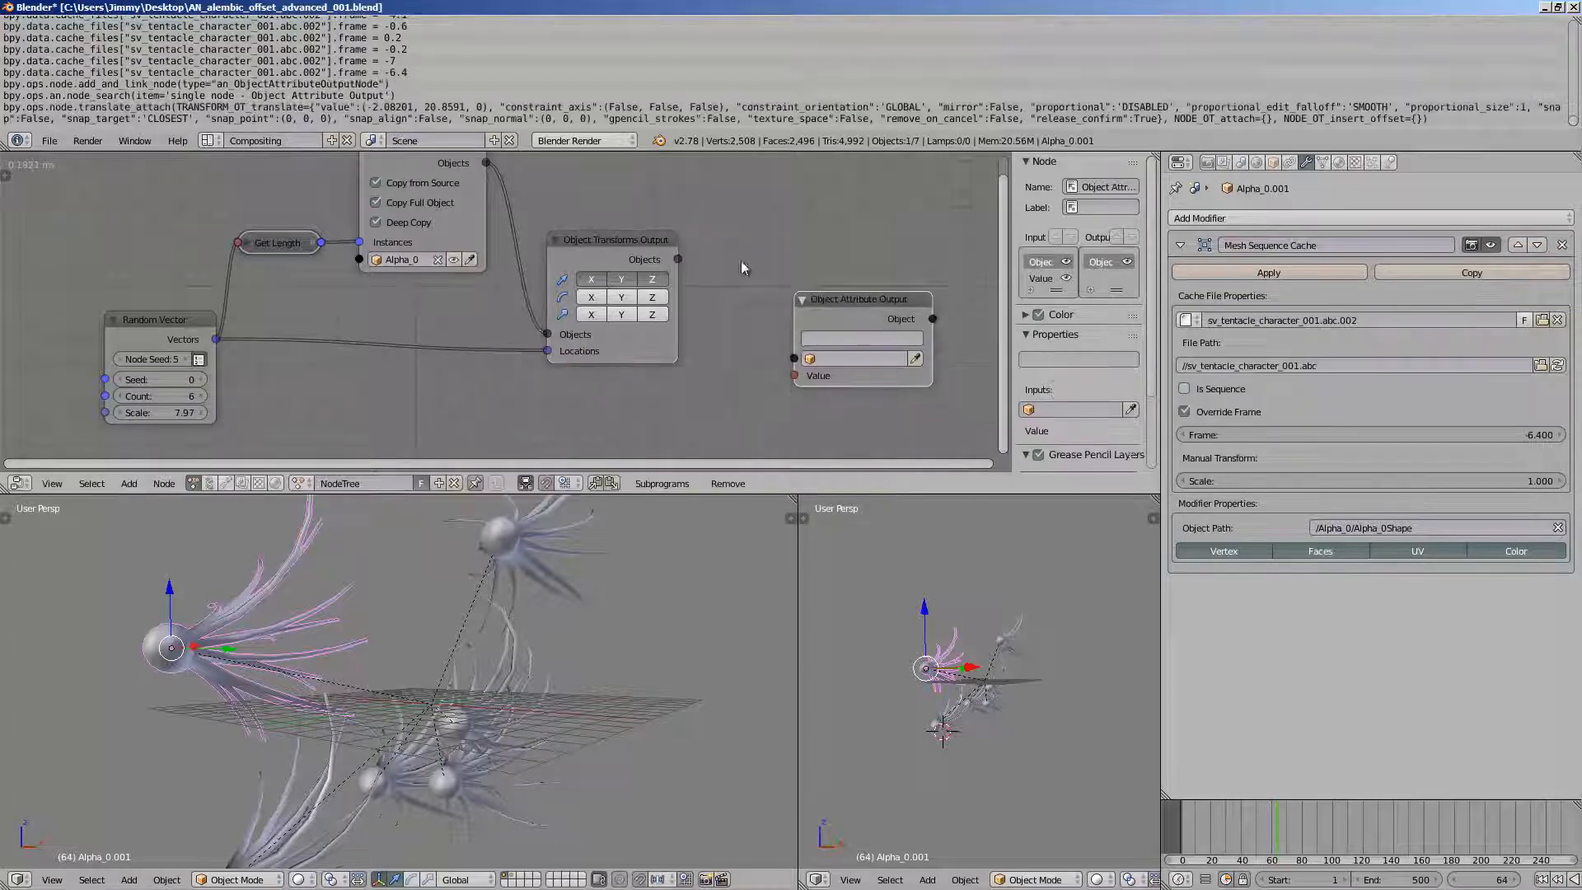
pyautogui.moveTo(677, 258); pyautogui.dragTo(795, 358)
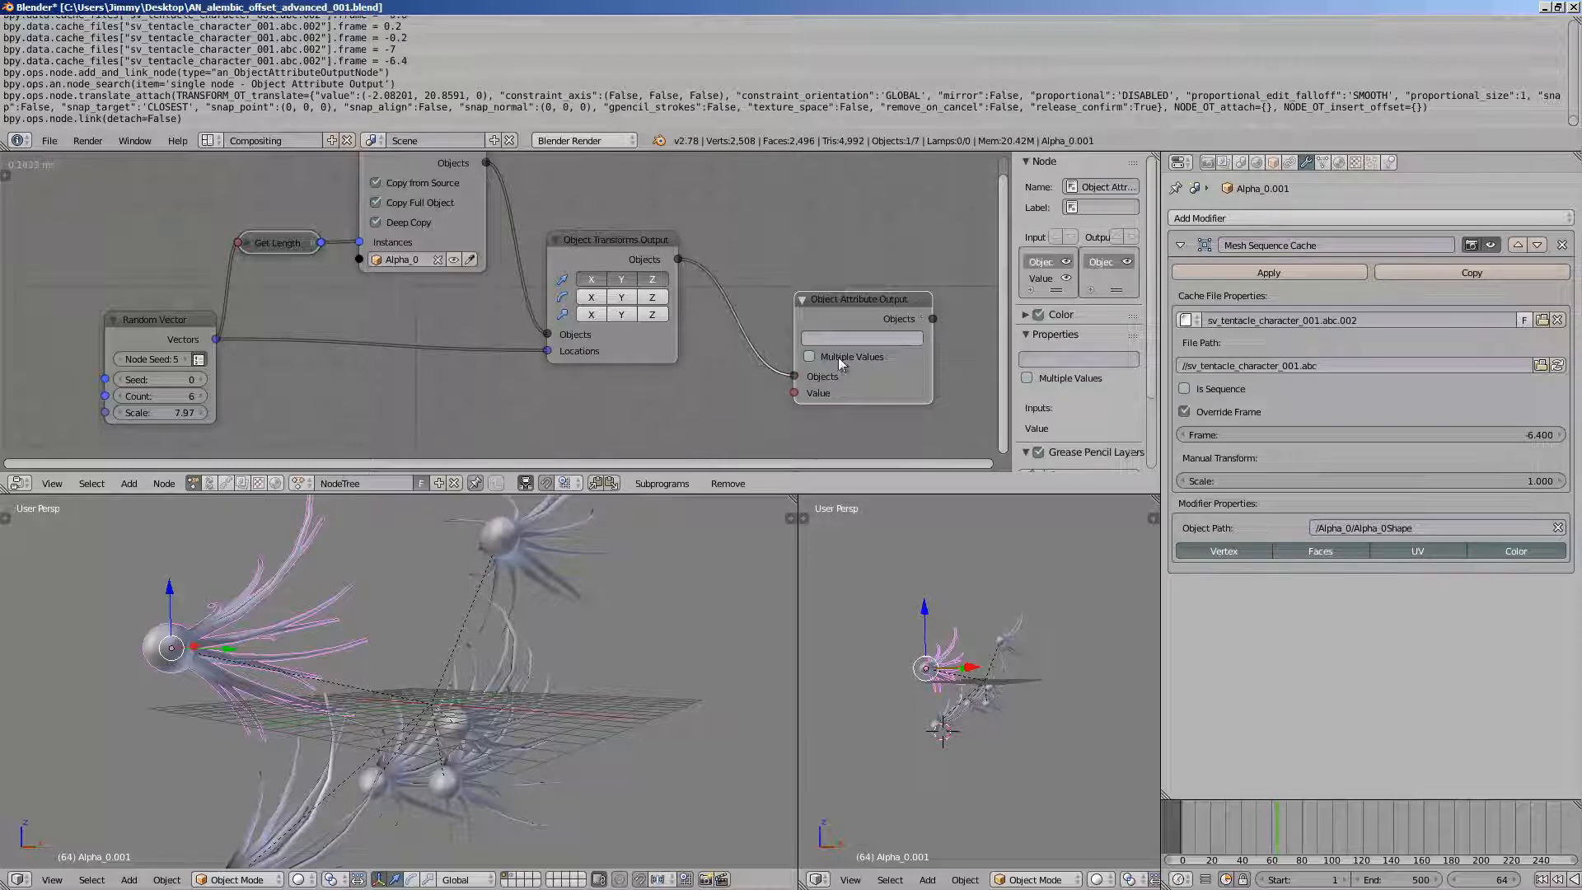
# - Enable Multiple Values on the Object Attribute Output node
pyautogui.moveTo(830, 363); pyautogui.dragTo(772, 310, button='middle')
pyautogui.scroll(2, 769, 311)
pyautogui.click(779, 306)
pyautogui.scroll(-2, 781, 308)
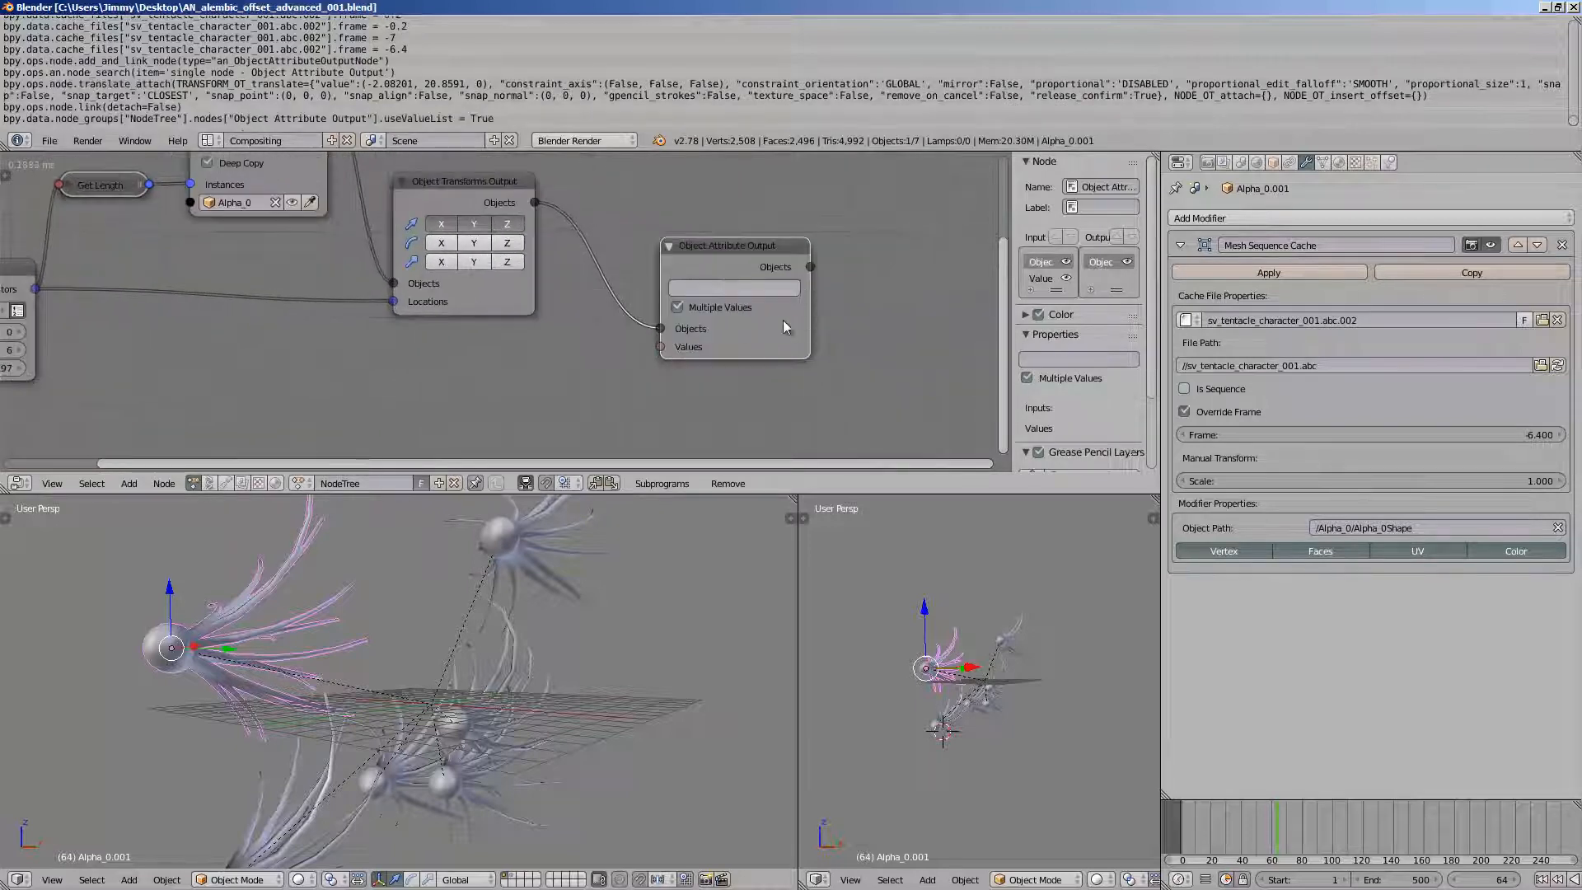
pyautogui.click(805, 328)
pyautogui.scroll(2, 618, 301)
# - Leave the node's attribute path empty and set the cache Frame of Alpha_0.001 to -12.2
pyautogui.click(618, 302)
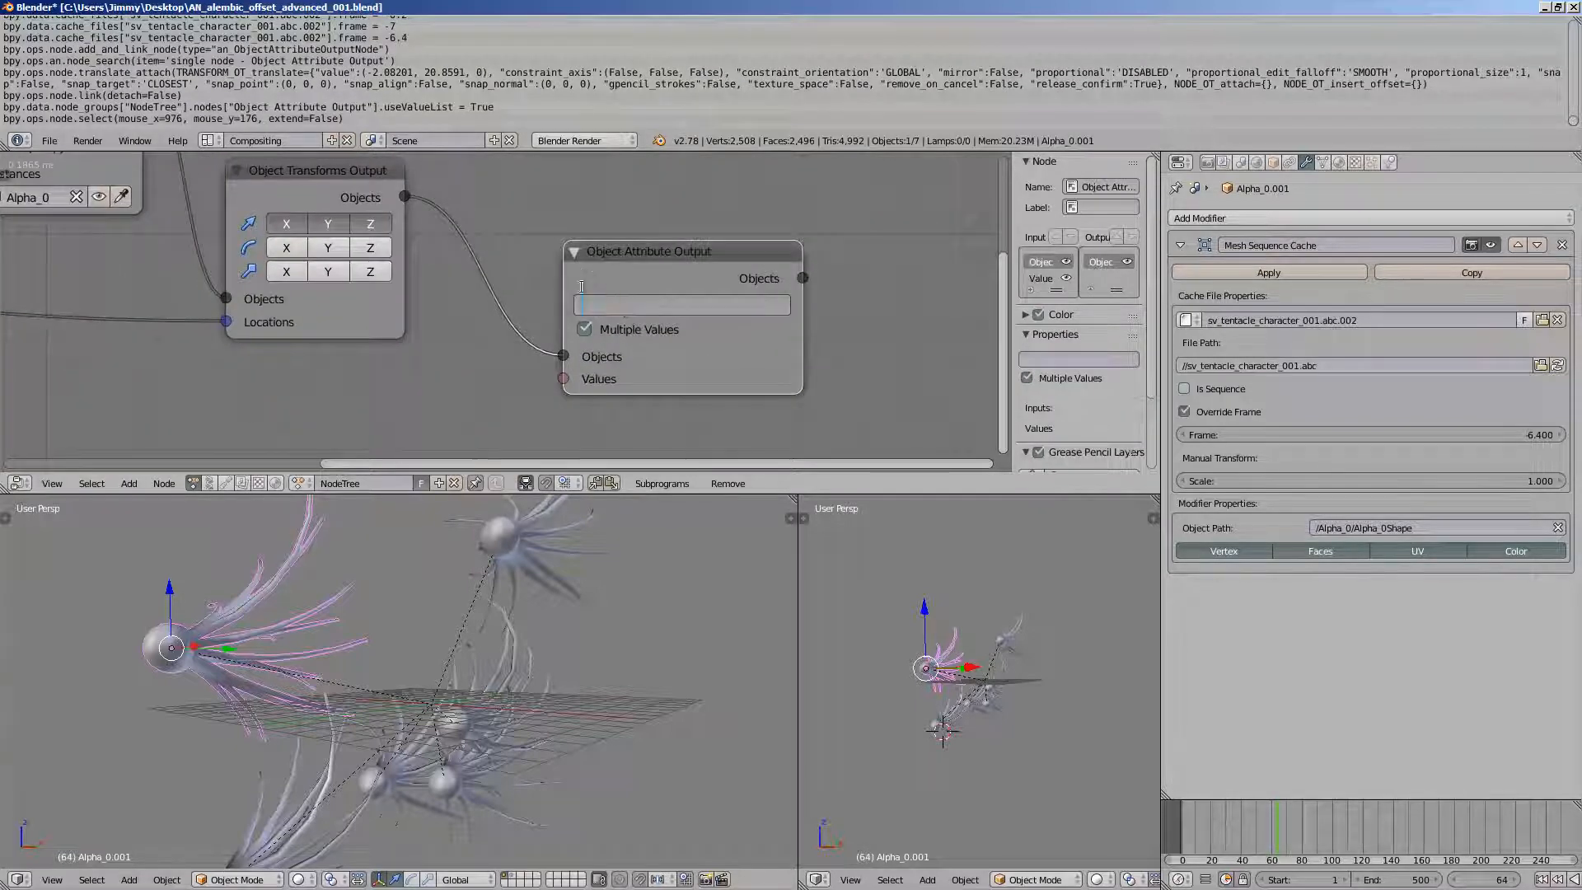
pyautogui.moveTo(359, 635); pyautogui.dragTo(398, 656, button='middle')
pyautogui.moveTo(1329, 429); pyautogui.dragTo(1364, 429)
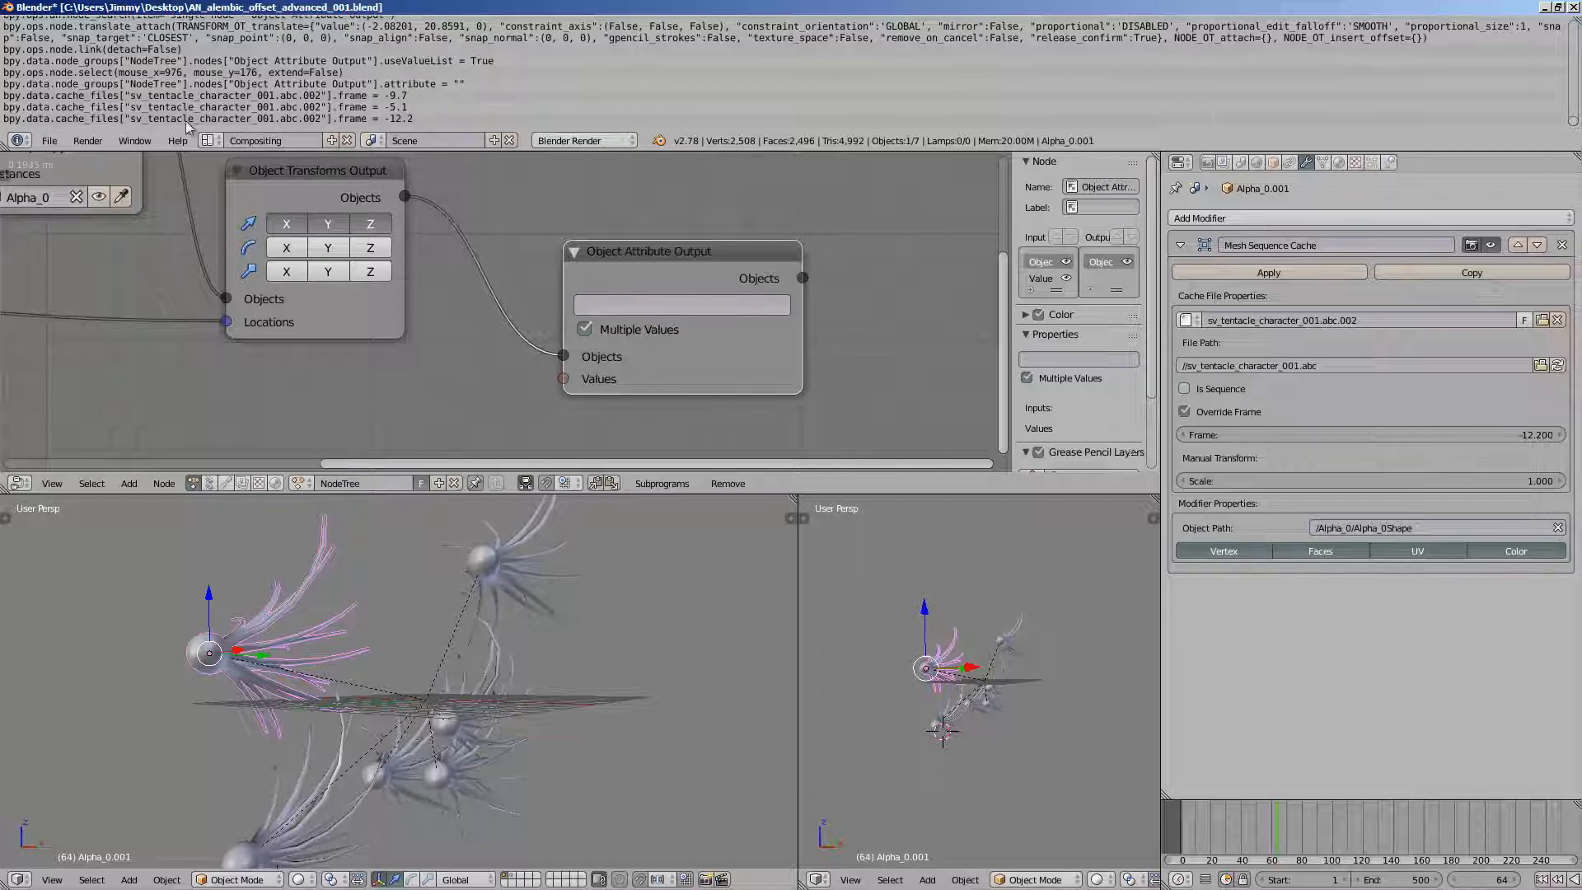
pyautogui.click(626, 305)
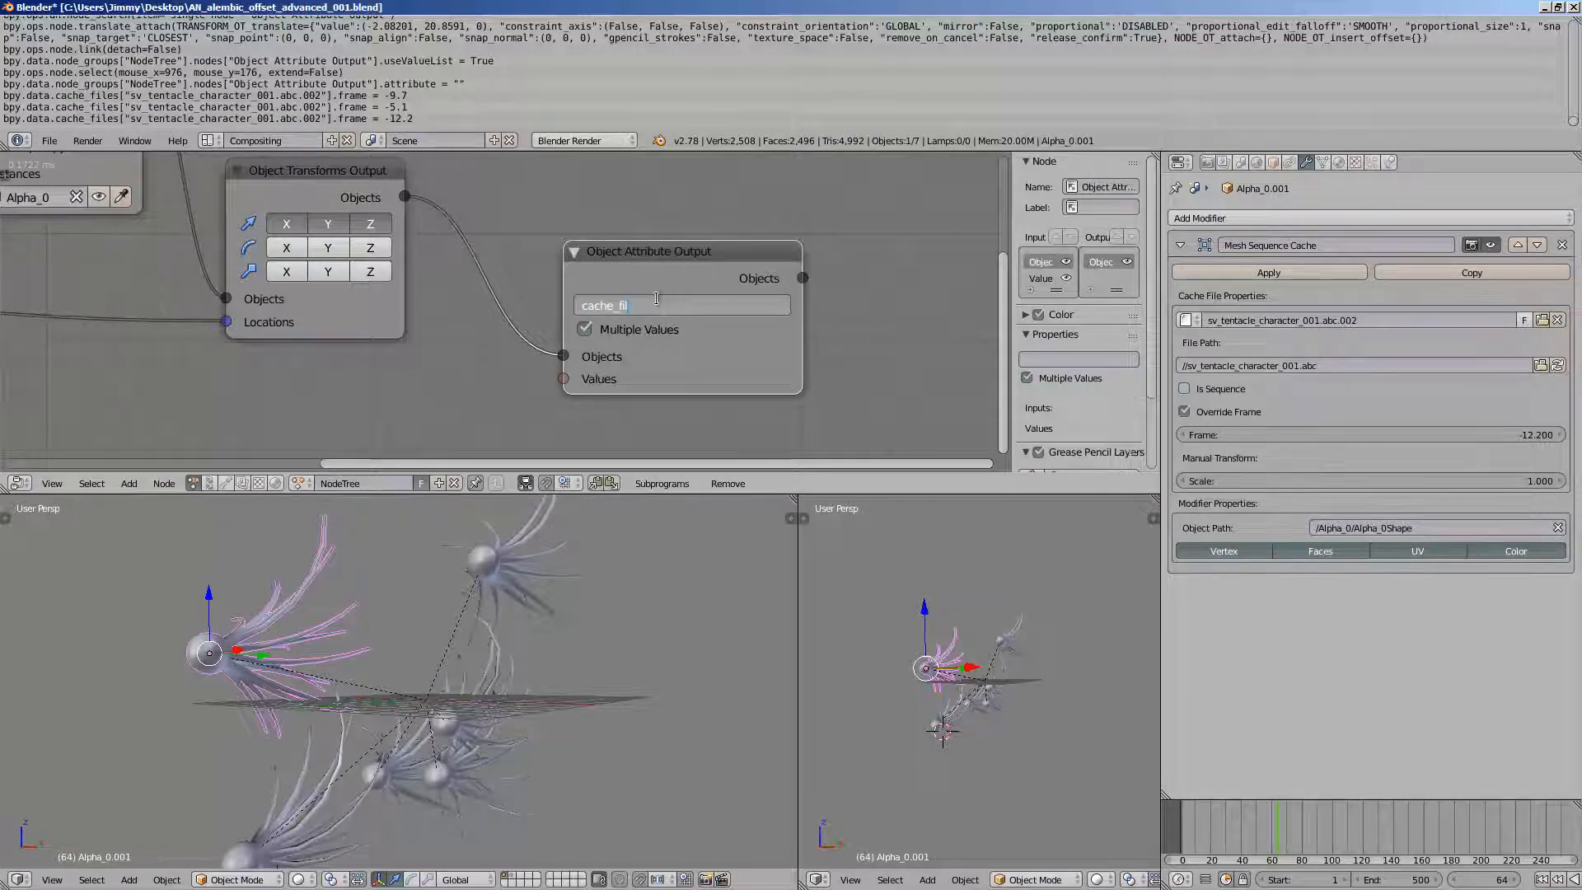
pyautogui.press('BackSpace')
pyautogui.press('BackSpace')
pyautogui.press('BackSpace')
pyautogui.press('BackSpace')
pyautogui.press('BackSpace')
pyautogui.press('BackSpace')
pyautogui.press('BackSpace')
pyautogui.press('BackSpace')
pyautogui.press('BackSpace')
pyautogui.press('BackSpace')
pyautogui.press('Return')
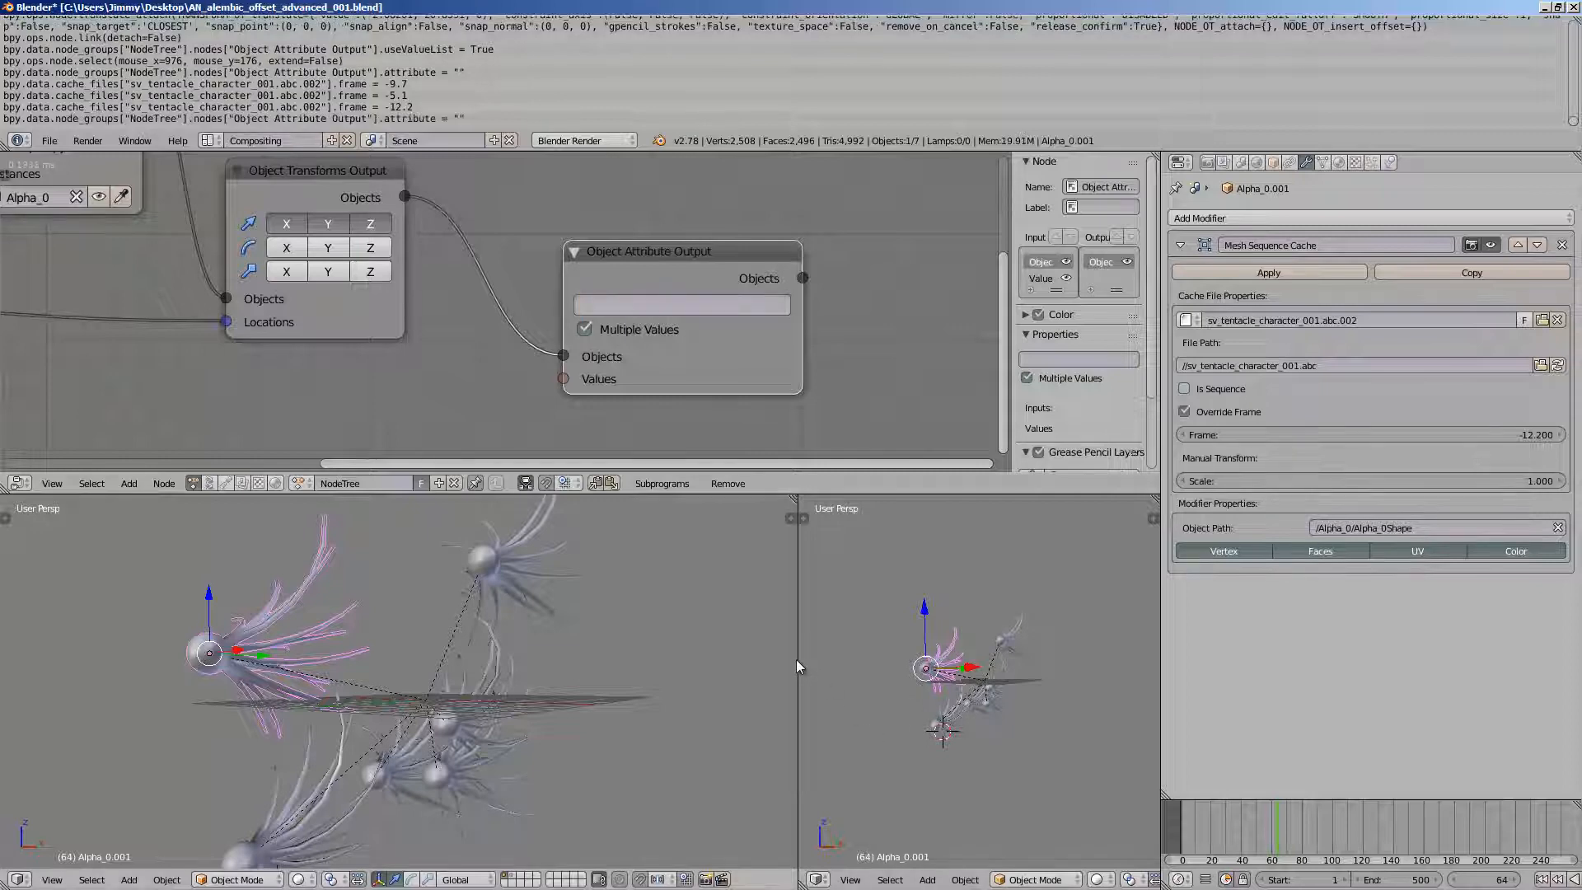
# - Widen the second 3D viewport, change it to a Python Console, and save the file
pyautogui.moveTo(796, 649); pyautogui.dragTo(650, 659)
pyautogui.click(669, 880)
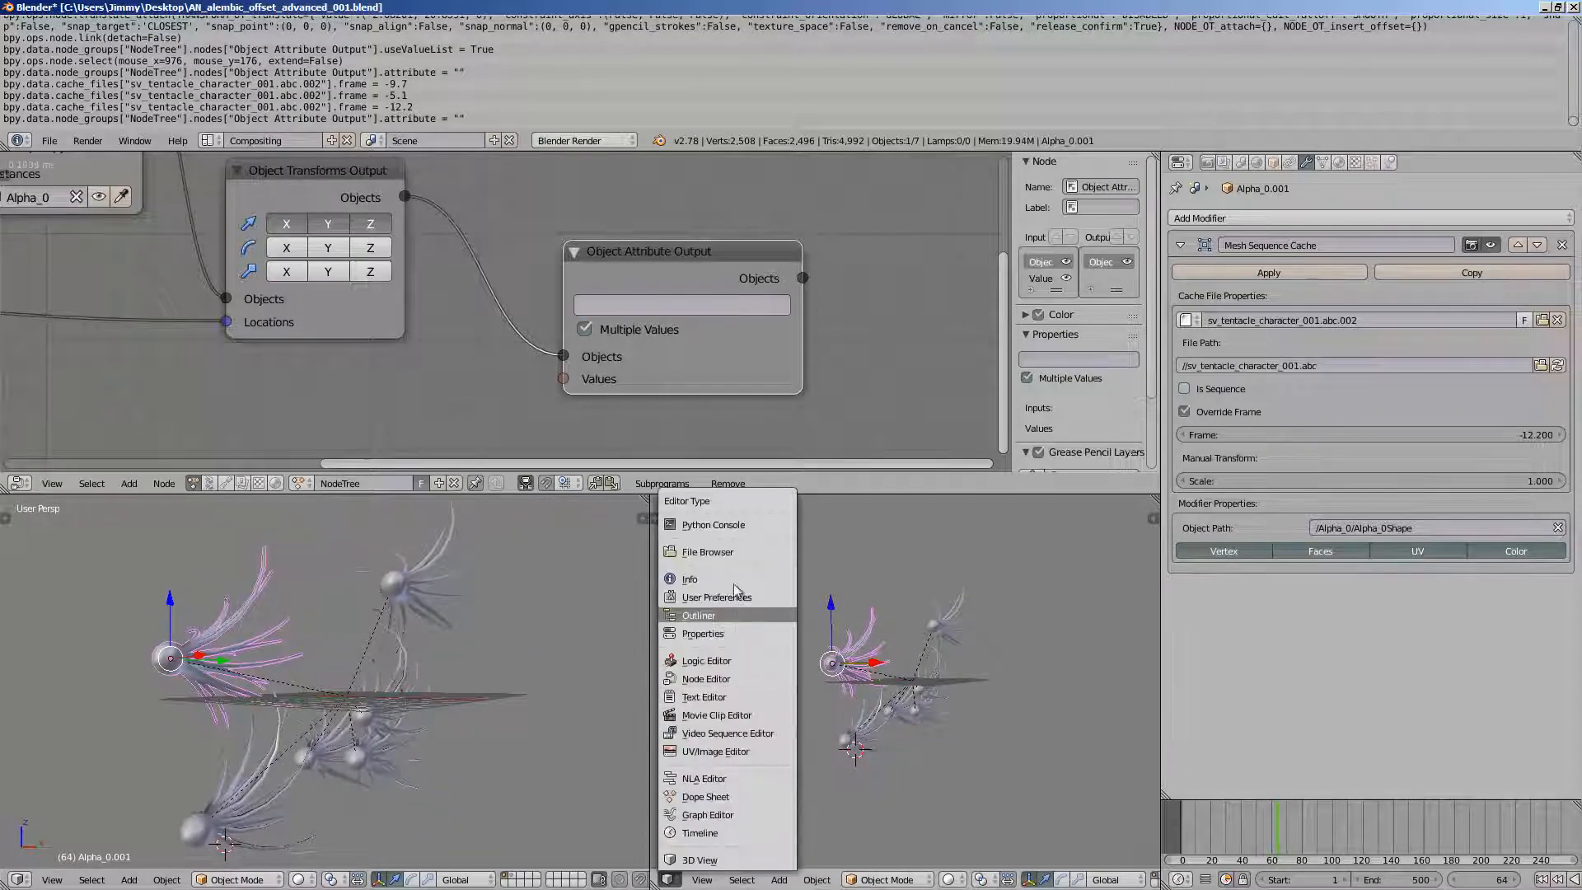
pyautogui.click(714, 525)
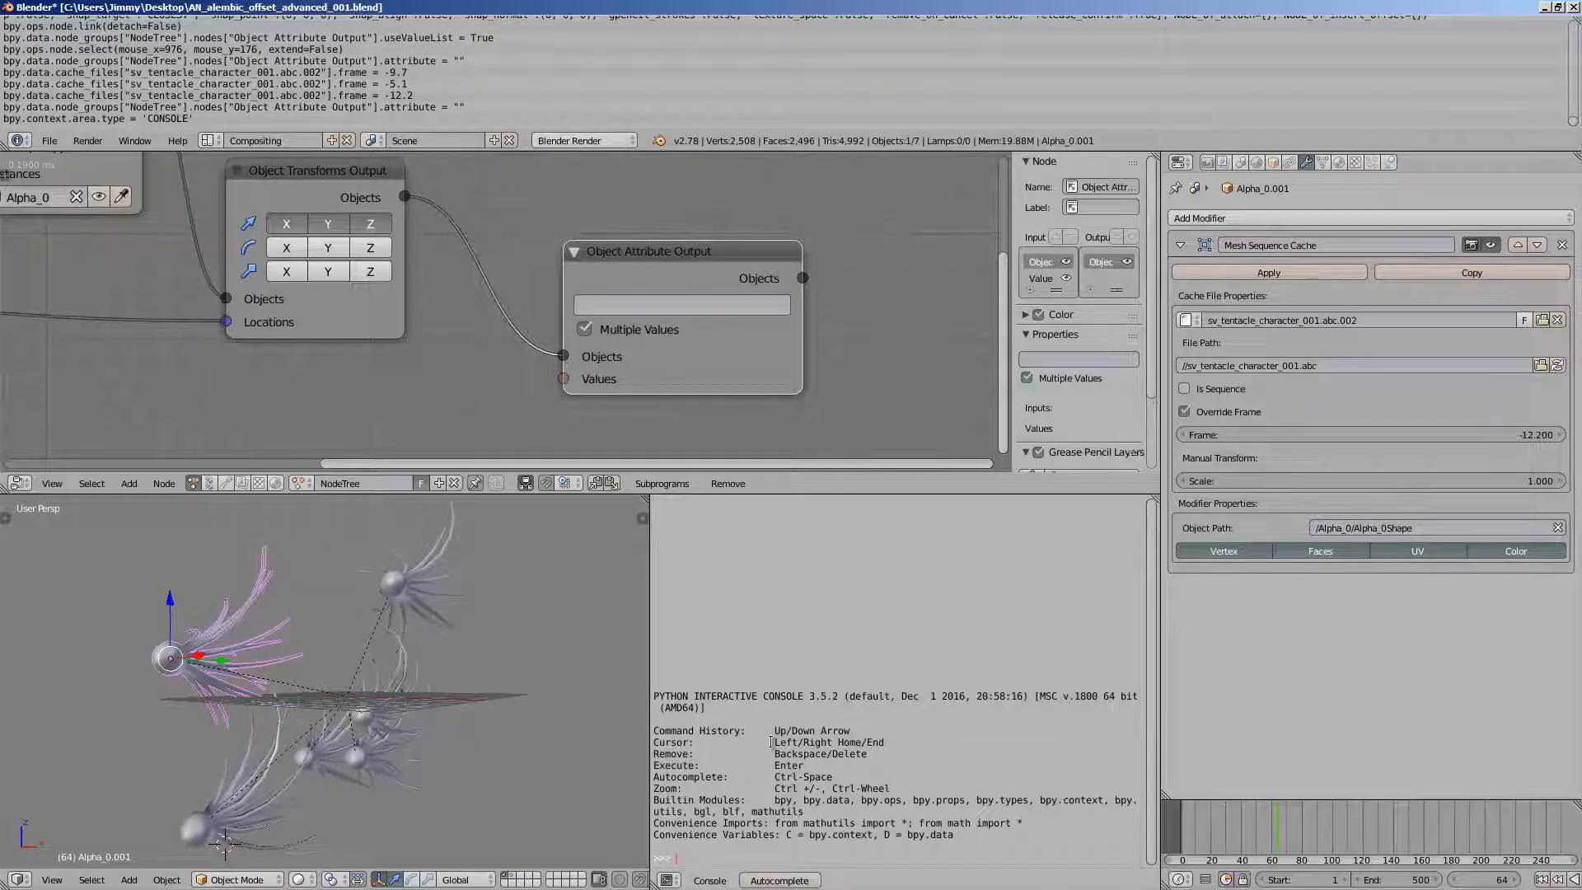
pyautogui.hotkey('ctrl', 's')
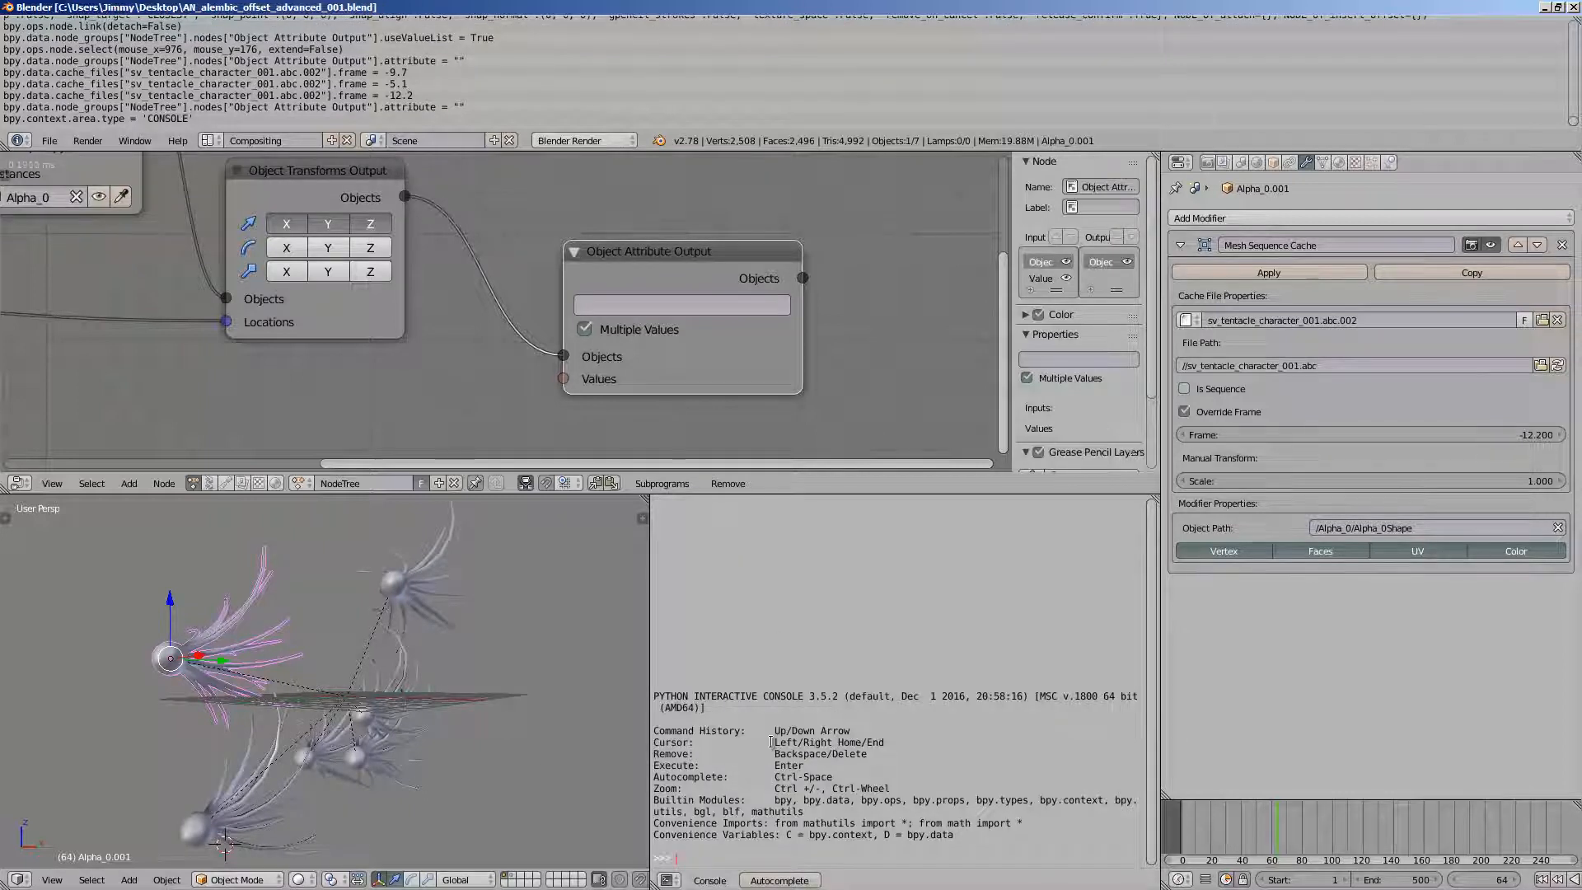
# - Save the project as a new incremented version named AN_alembic_offset_advanced_002.blend
pyautogui.click(49, 141)
pyautogui.click(127, 281)
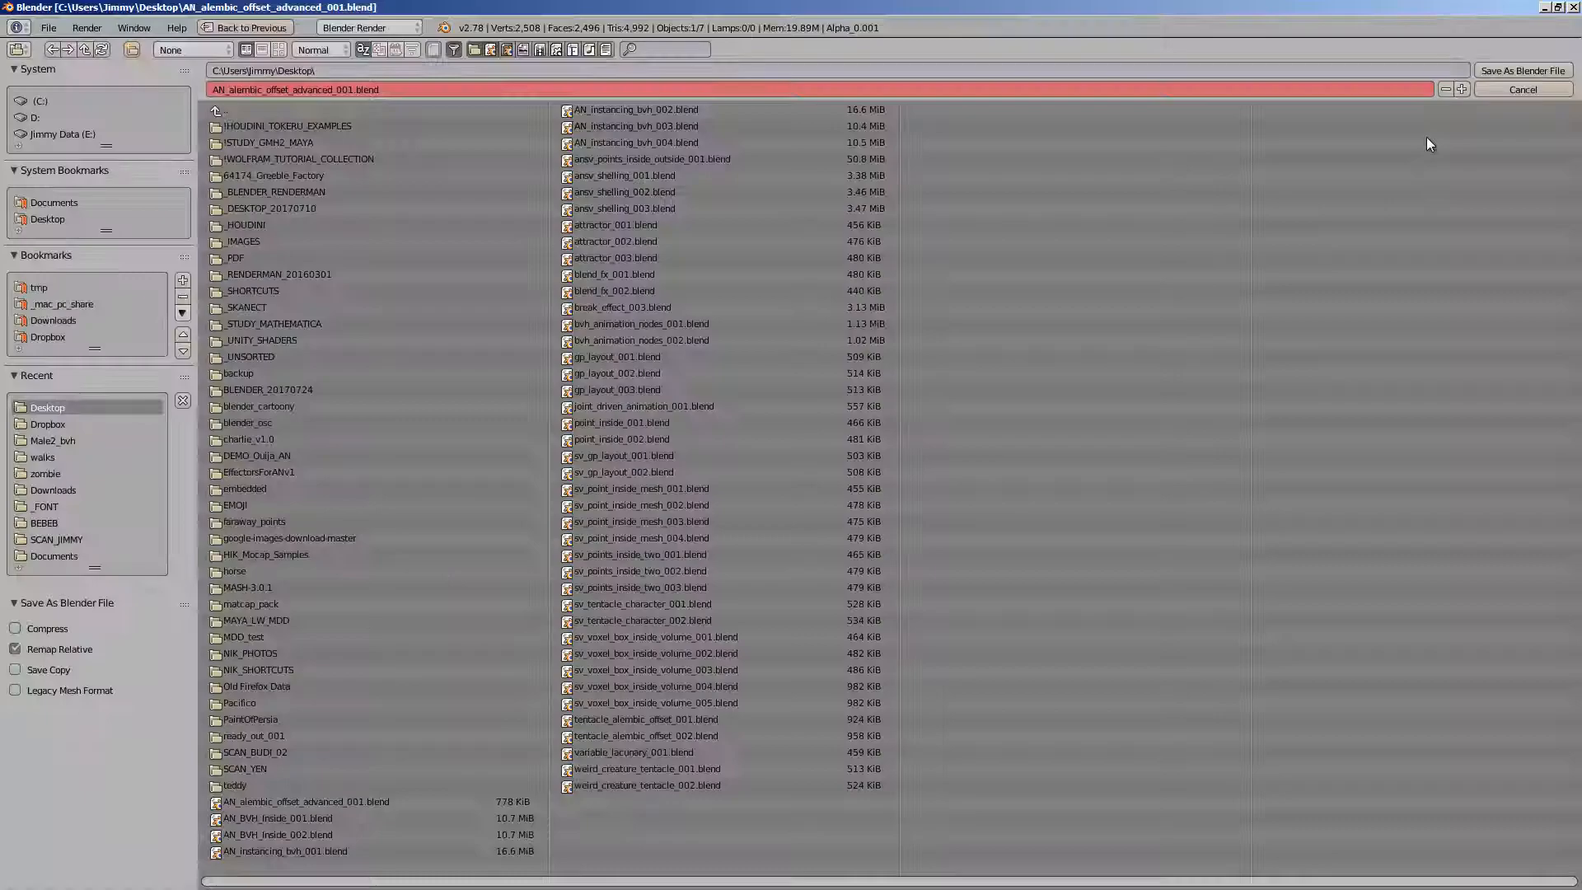
pyautogui.click(1461, 89)
pyautogui.click(1496, 70)
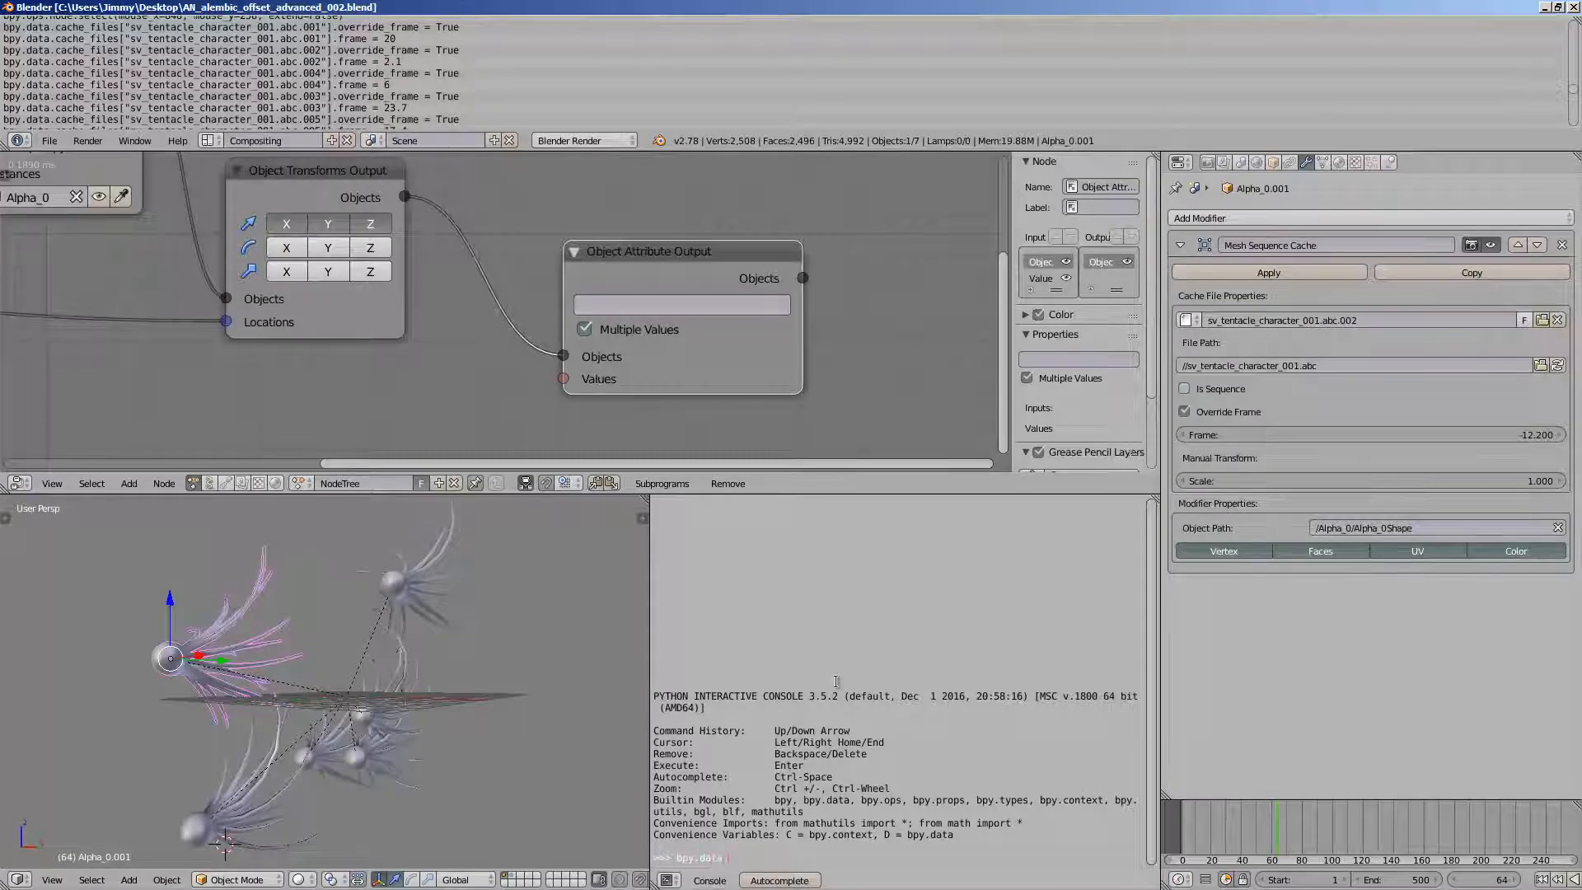
# - Assign bpy.data.objects['Alpha_0'] to the variable ob in the Python Console
pyautogui.write("objects['A")
pyautogui.hotkey('ctrl', 'space')
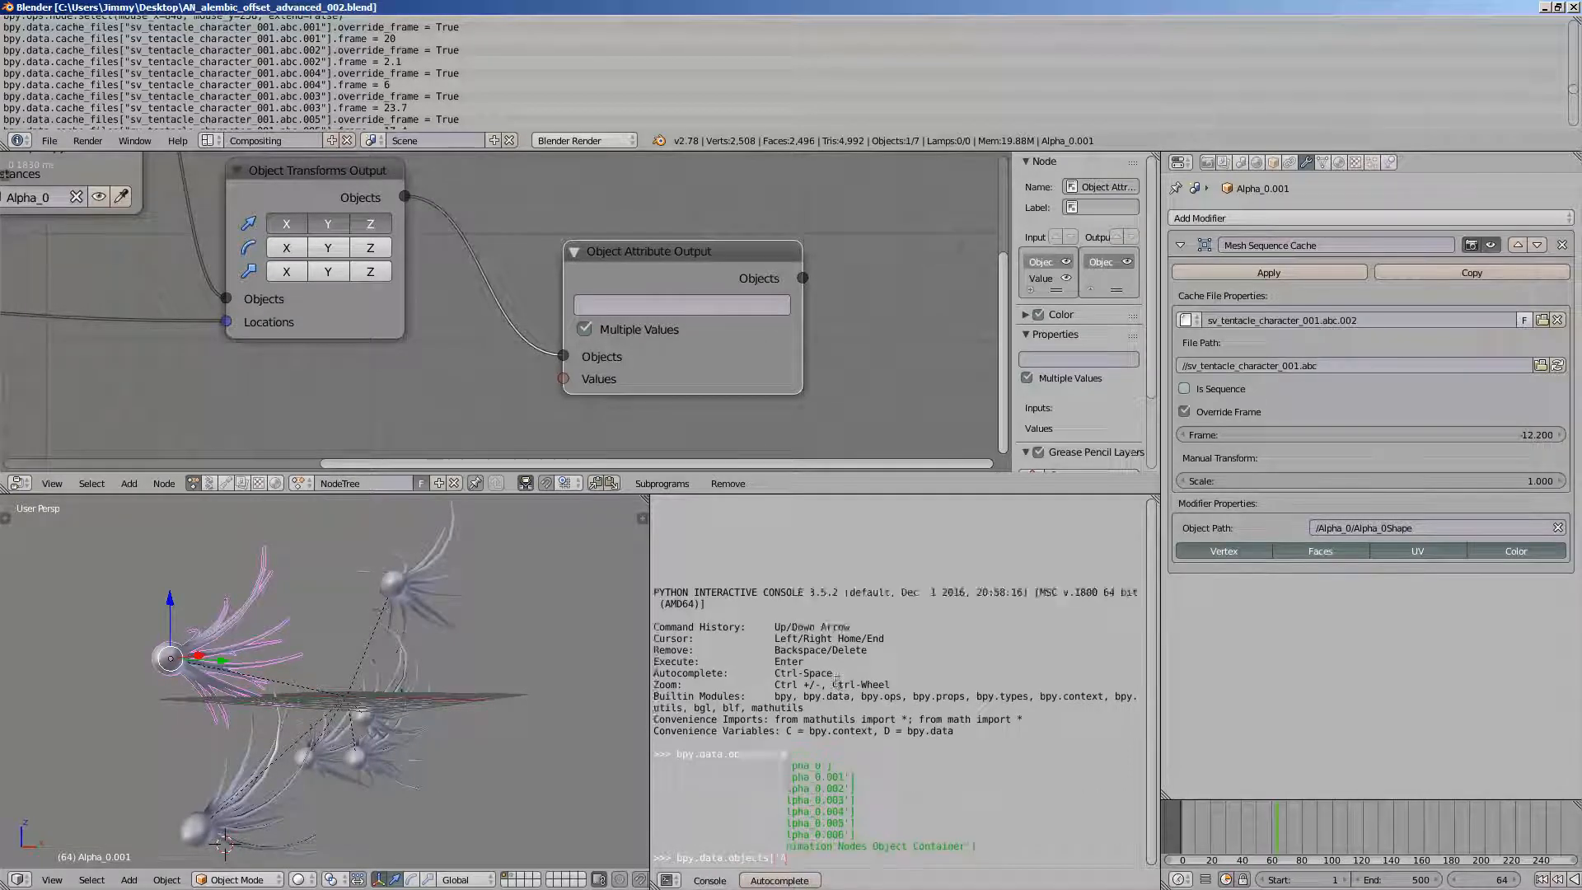
pyautogui.hotkey('ctrl', 'space')
pyautogui.hotkey('ctrl', 'space')
pyautogui.hotkey('ctrl', 'space')
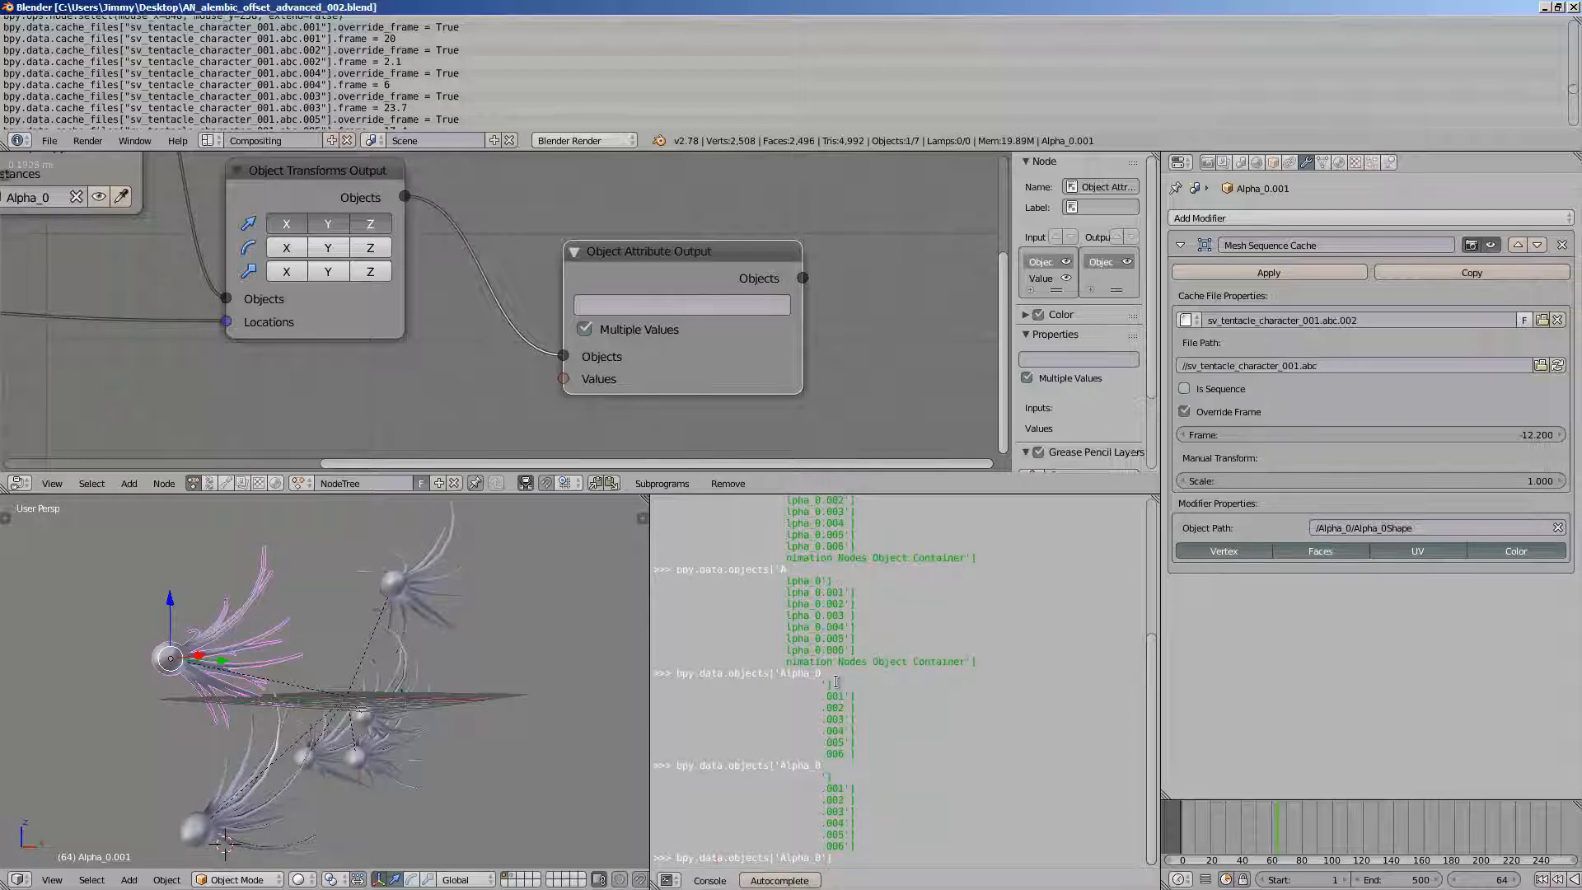
pyautogui.write('ob =')
pyautogui.press('Return')
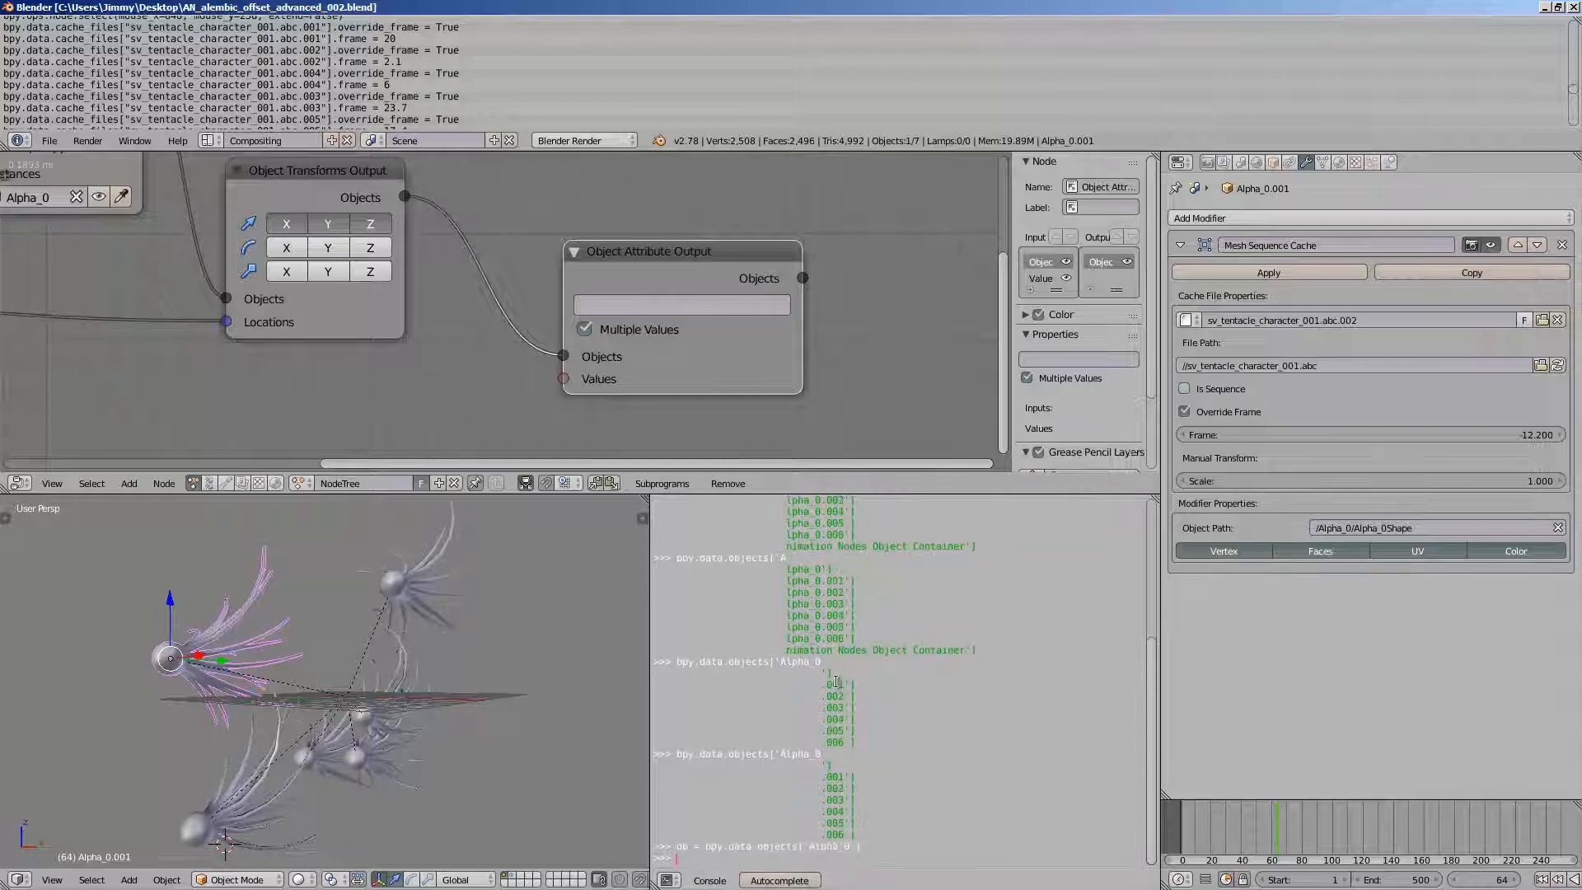
# - Query ob.modifiers['Mesh Sequence Cache'].cache_file.frame in the Python Console
pyautogui.write('ob.')
pyautogui.hotkey('ctrl', 'space')
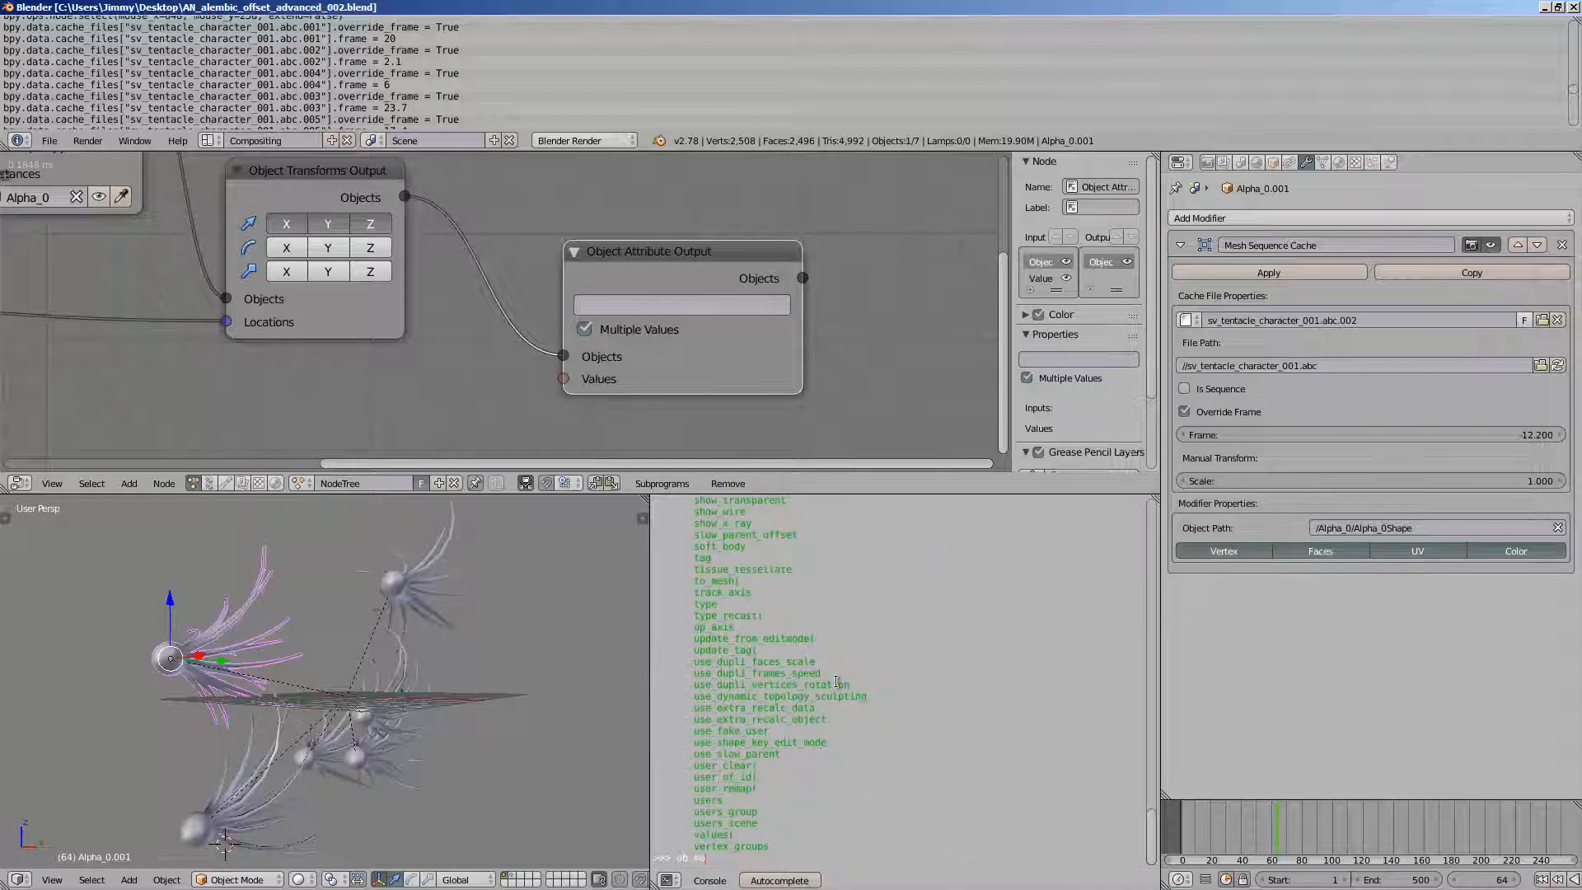
pyautogui.hotkey('ctrl', 'space')
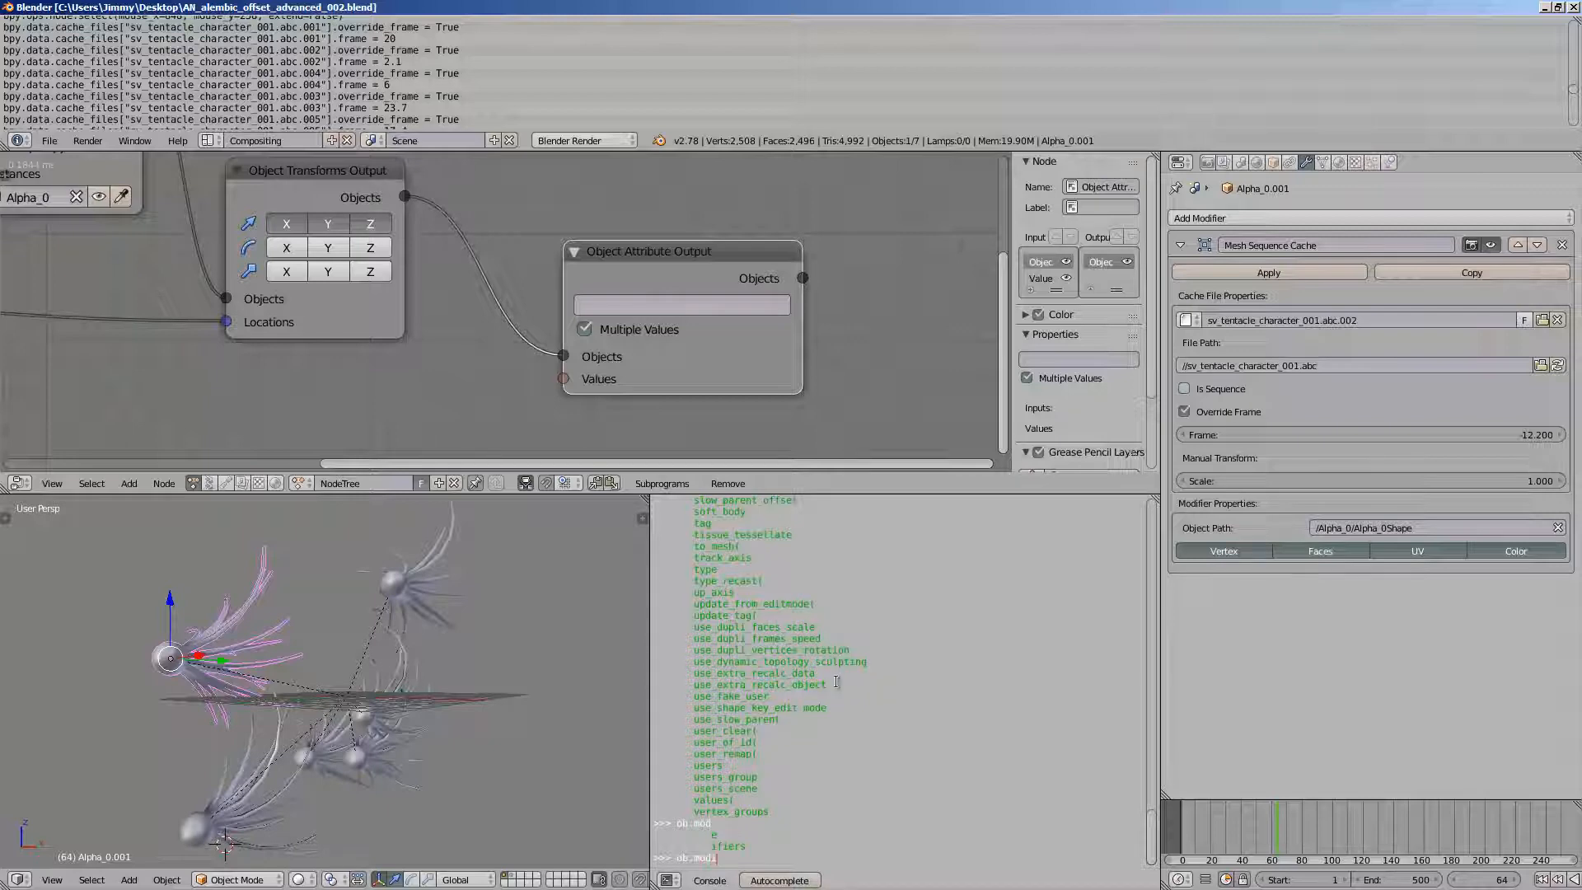
pyautogui.hotkey('ctrl', 'space')
pyautogui.hotkey('ctrl', 'space')
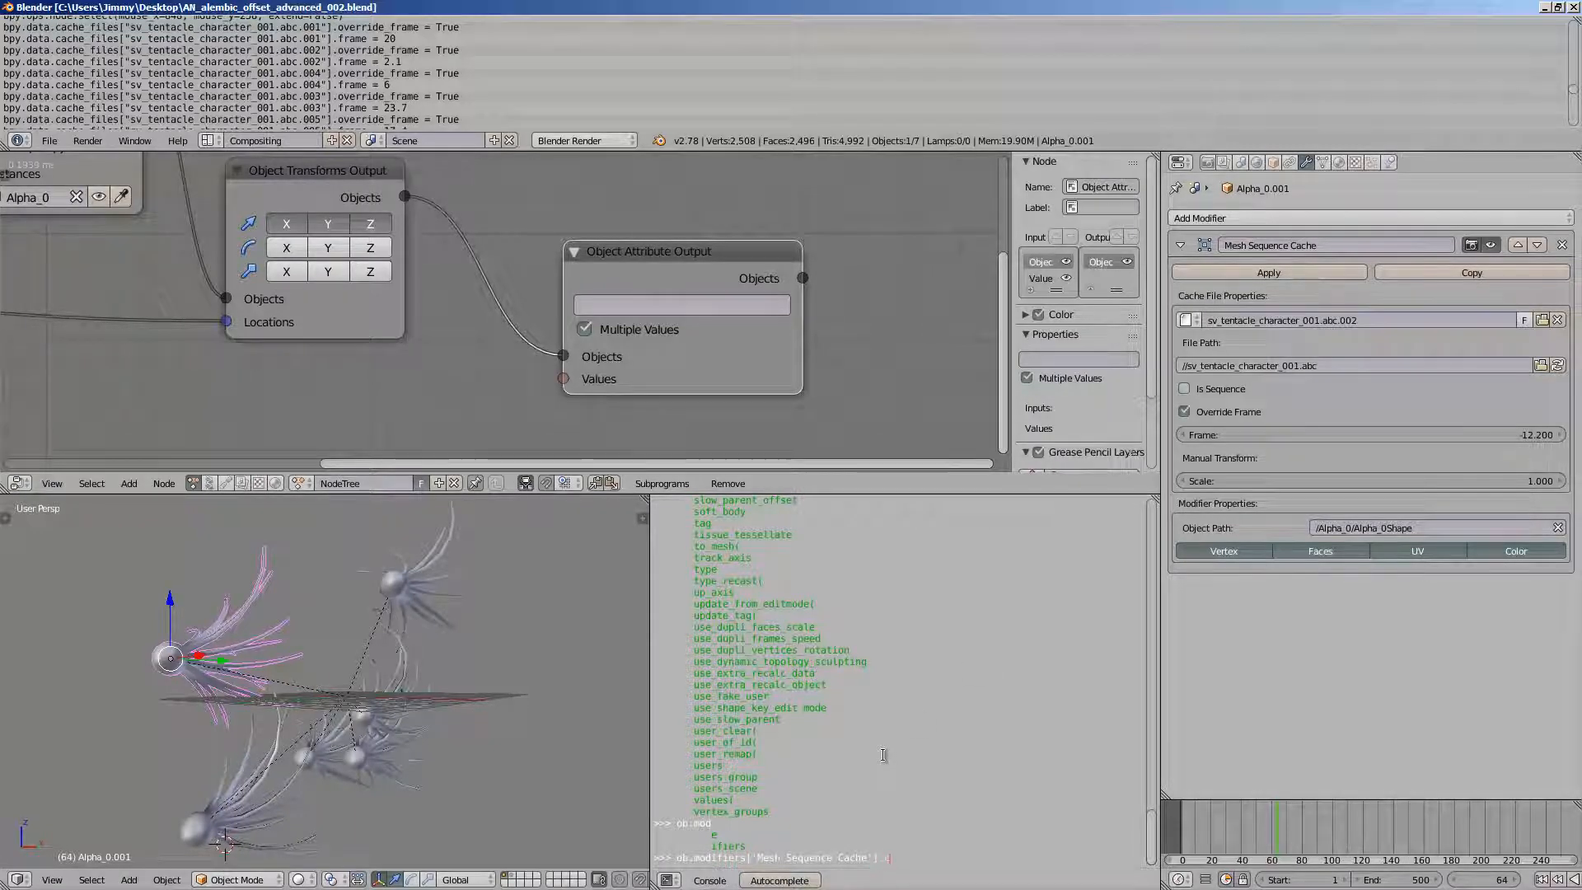
pyautogui.write('ache_file.frame')
pyautogui.press('Return')
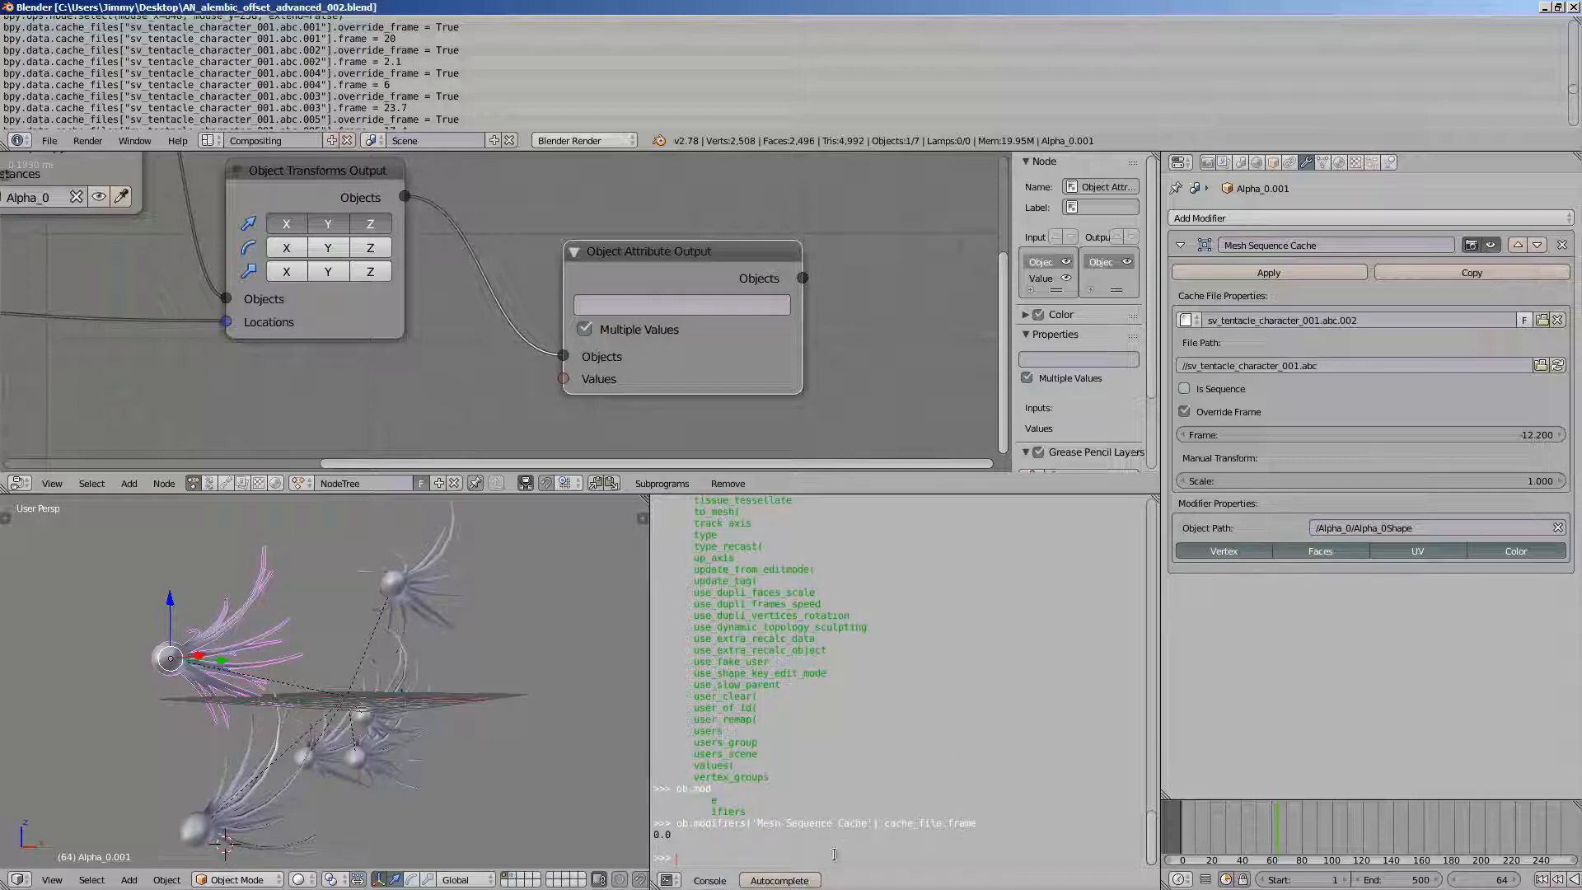
# - Copy modifiers['Mesh Sequence Cache'].cache_file.frame from the console query into the Object Attribute Output node's attribute path
pyautogui.moveTo(677, 820); pyautogui.dragTo(818, 827)
pyautogui.click(728, 826)
pyautogui.click(717, 829)
pyautogui.click(715, 827)
pyautogui.moveTo(695, 824); pyautogui.dragTo(990, 824)
pyautogui.write("modifiers['Mesh Sequence Cache'].cache_file.frame")
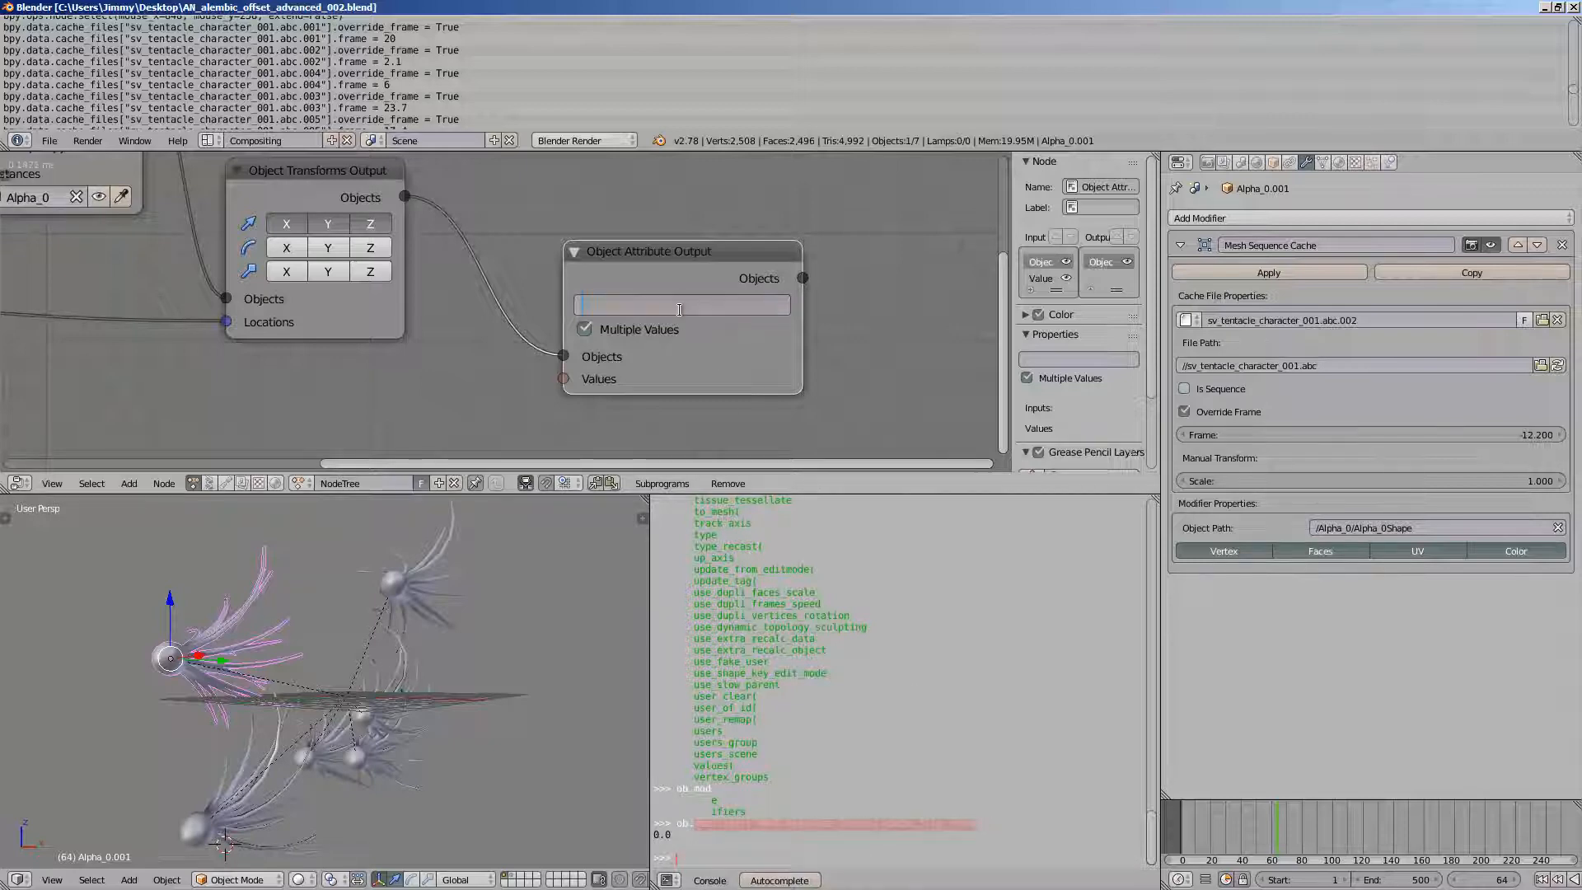
pyautogui.moveTo(831, 336); pyautogui.dragTo(840, 319, button='middle')
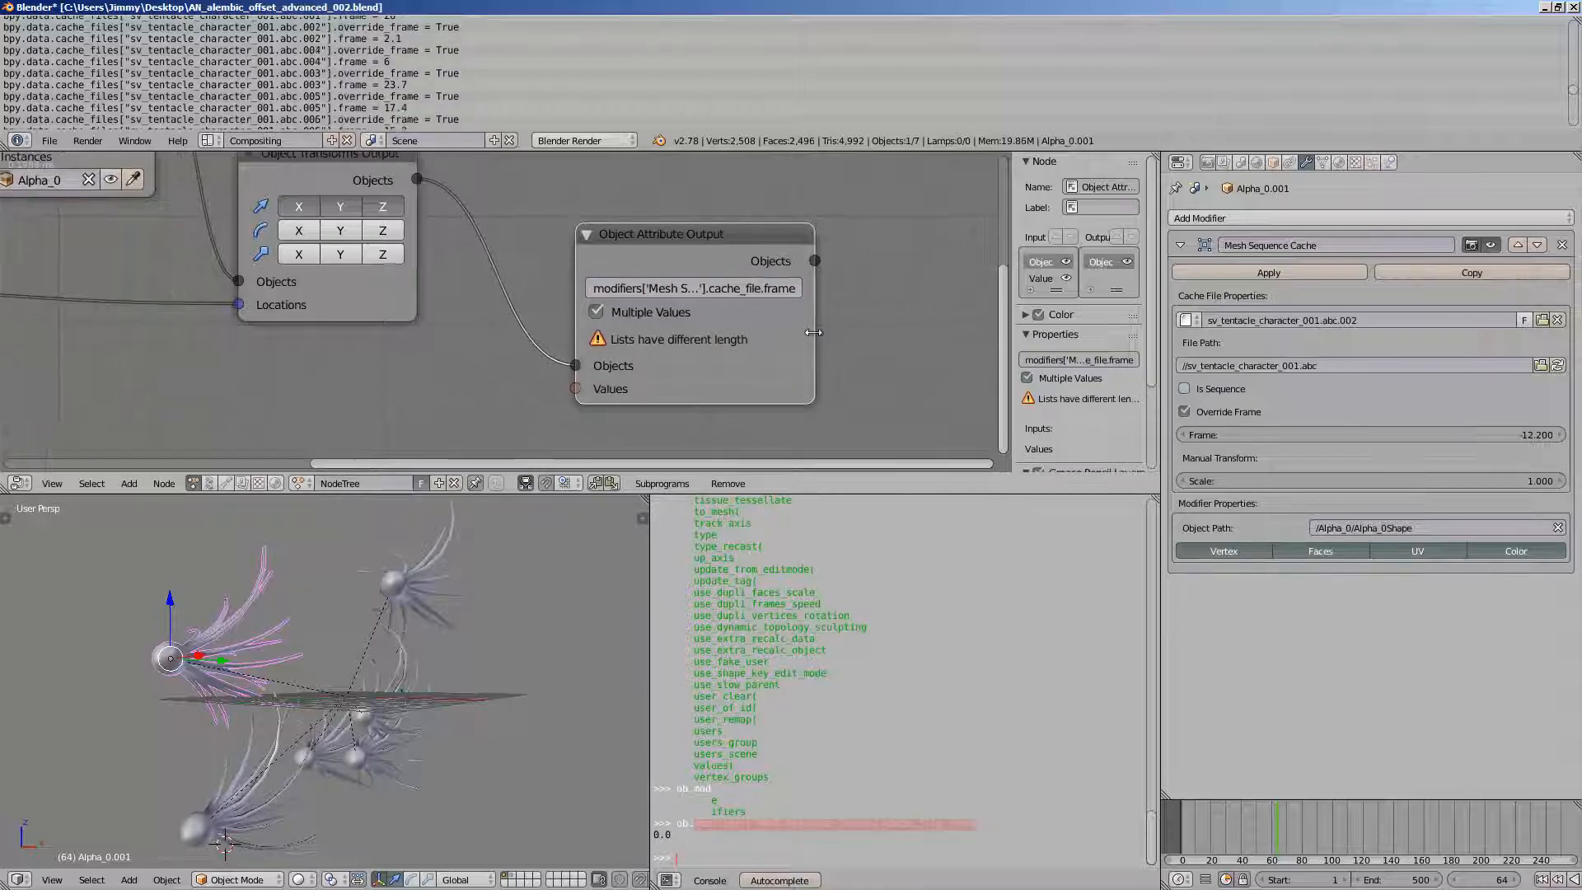
# - Widen the Object Attribute Output node to fit its full path, hide the node sidebar, and save the file
pyautogui.moveTo(814, 333); pyautogui.dragTo(855, 332)
pyautogui.scroll(-2, 742, 350)
pyautogui.moveTo(615, 368); pyautogui.dragTo(729, 313, button='middle')
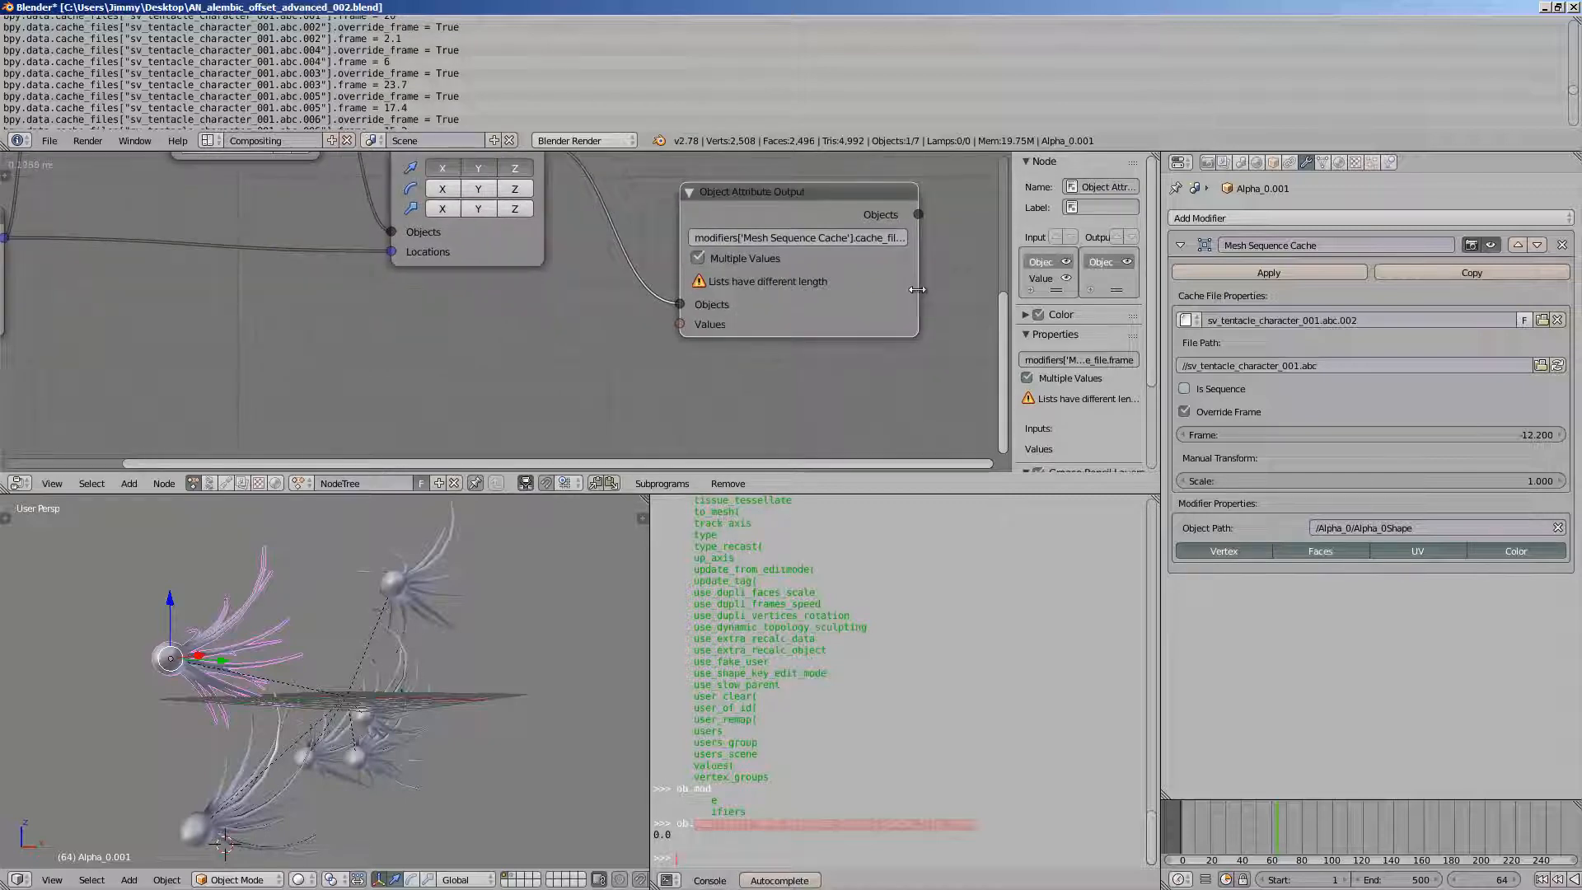
pyautogui.moveTo(920, 290); pyautogui.dragTo(963, 287)
pyautogui.press('n')
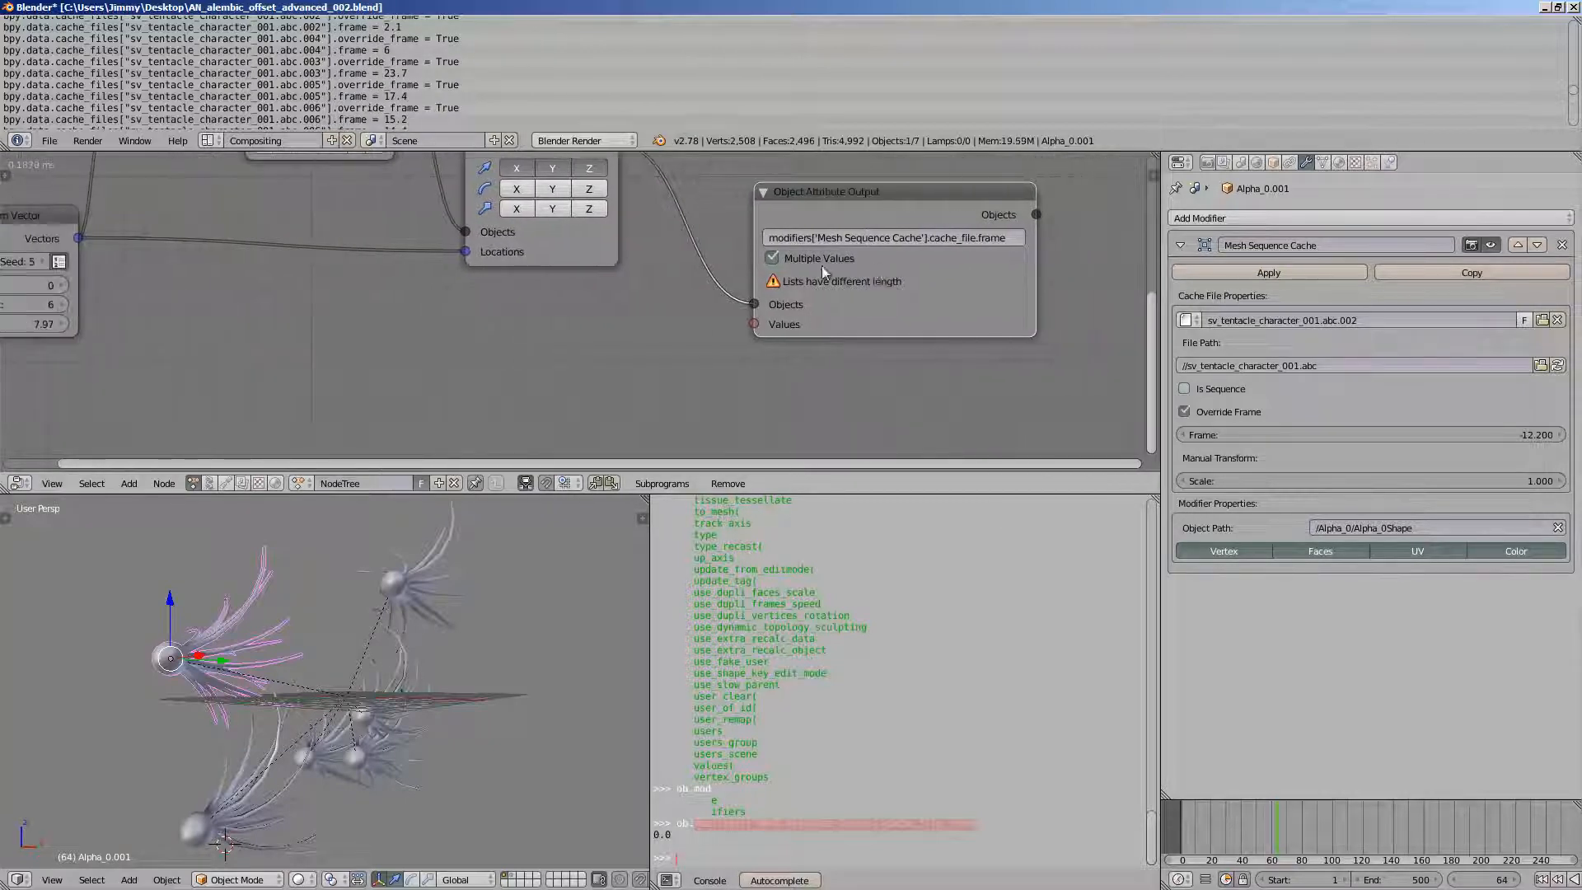
pyautogui.hotkey('ctrl', 's')
# - Add a Random Number node below Object Transforms Output and switch it to generate a list of numbers
pyautogui.moveTo(435, 317); pyautogui.dragTo(491, 314, button='middle')
pyautogui.hotkey('shift', 'a')
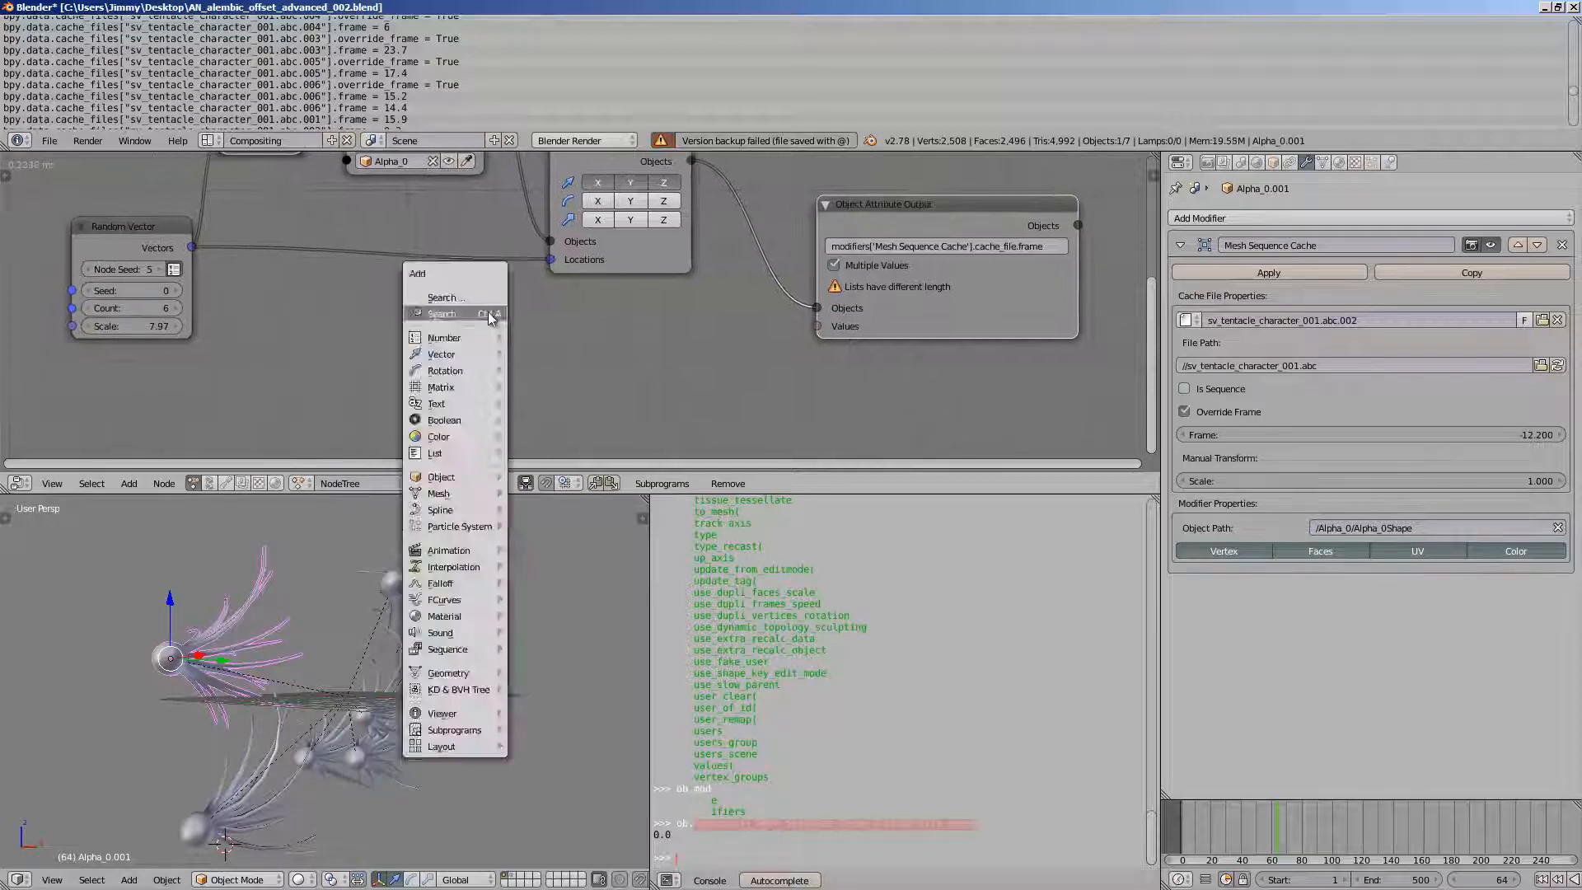
pyautogui.click(491, 314)
pyautogui.write('random n')
pyautogui.press('Return')
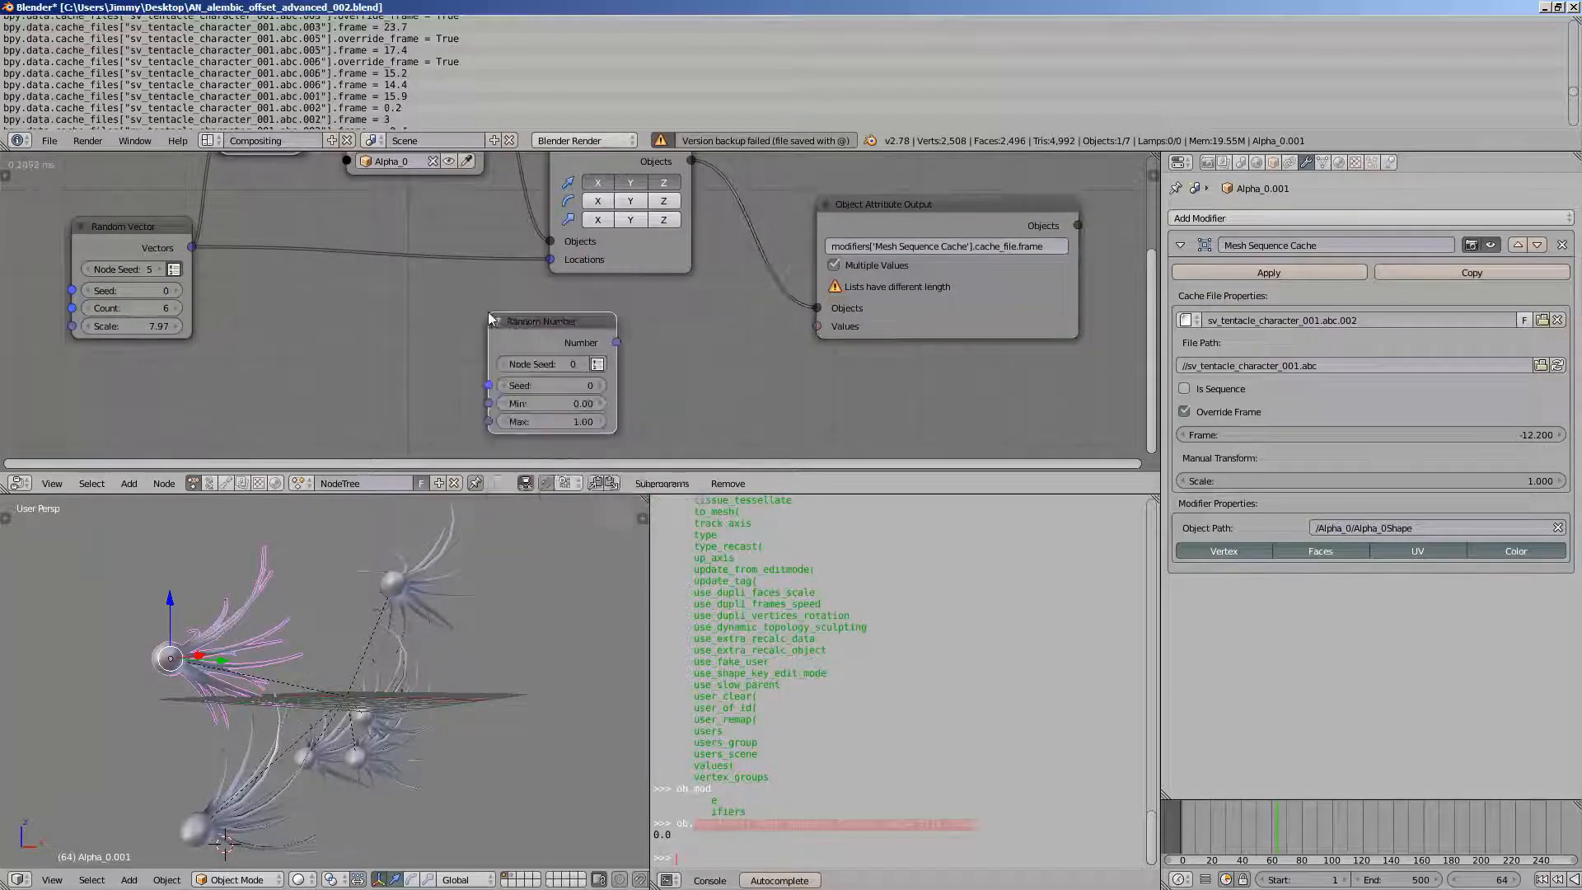
pyautogui.scroll(-1, 506, 321)
pyautogui.moveTo(506, 322); pyautogui.dragTo(536, 323, button='middle')
pyautogui.moveTo(206, 253); pyautogui.dragTo(514, 368)
pyautogui.click(652, 361)
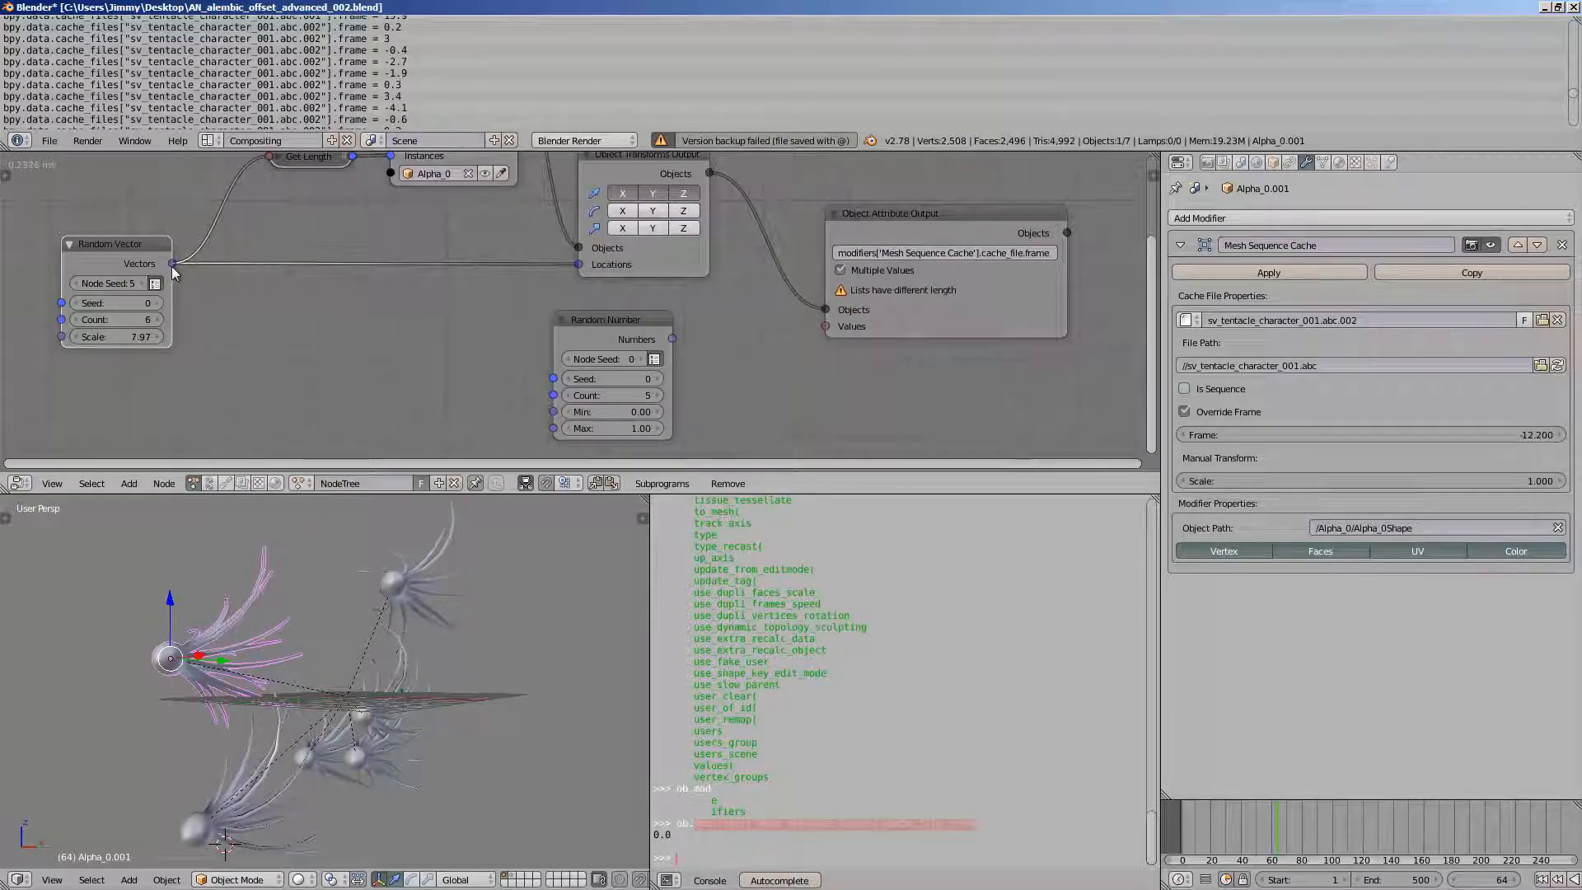
# - Link Get Length to the Random Number node's Count and its Numbers to Object Attribute Output's Values, saving the file
pyautogui.moveTo(307, 158); pyautogui.dragTo(553, 396)
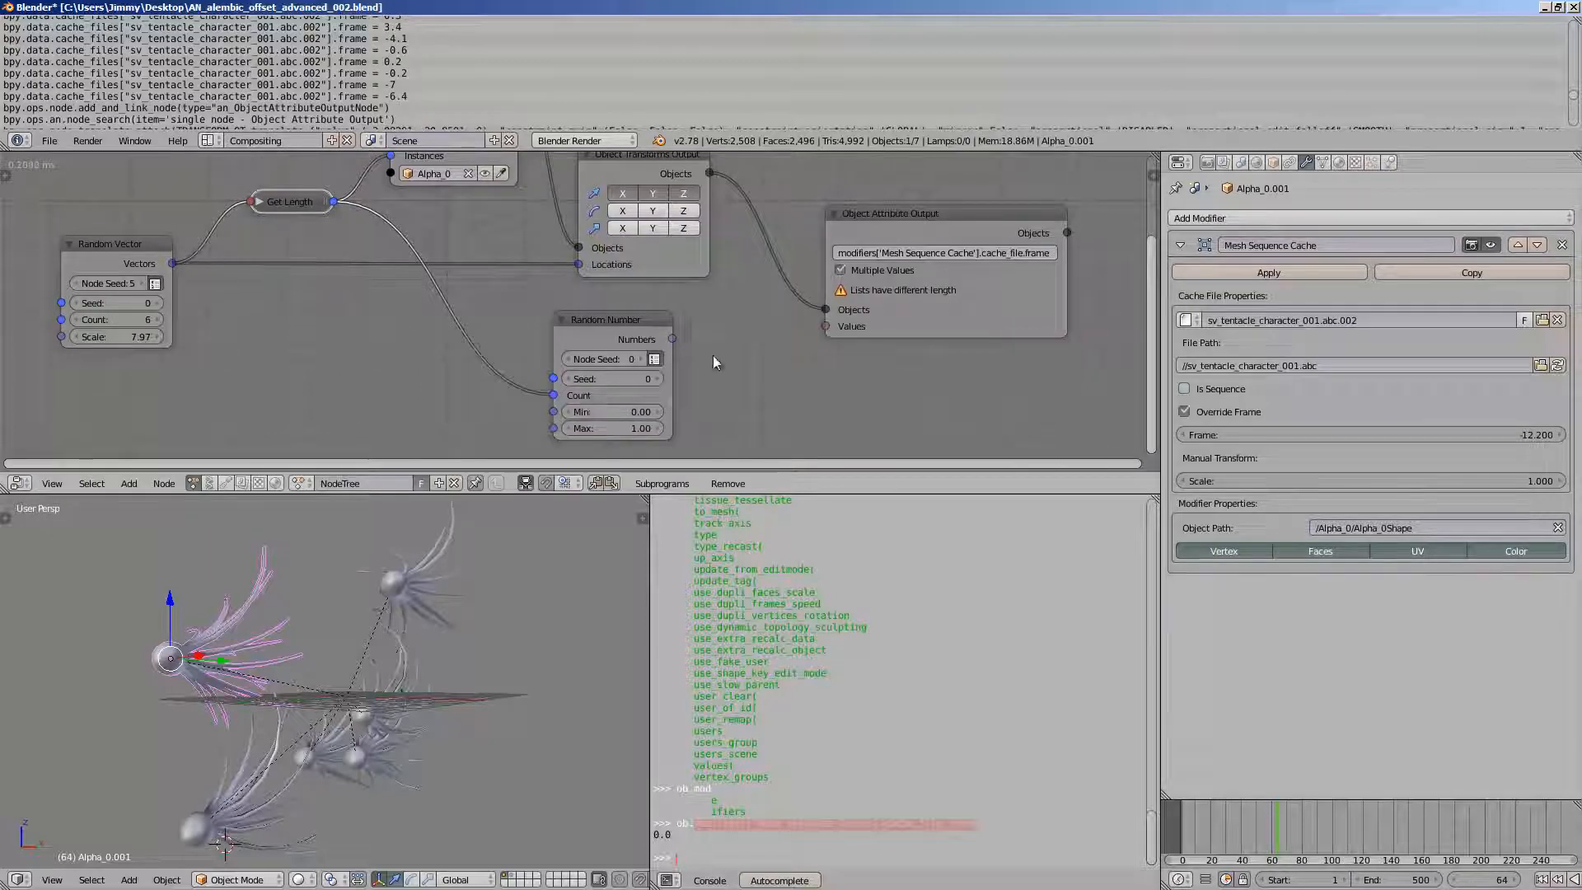
pyautogui.moveTo(674, 339); pyautogui.dragTo(683, 333)
pyautogui.moveTo(812, 330); pyautogui.dragTo(818, 329)
pyautogui.hotkey('ctrl', 's')
pyautogui.click(507, 641)
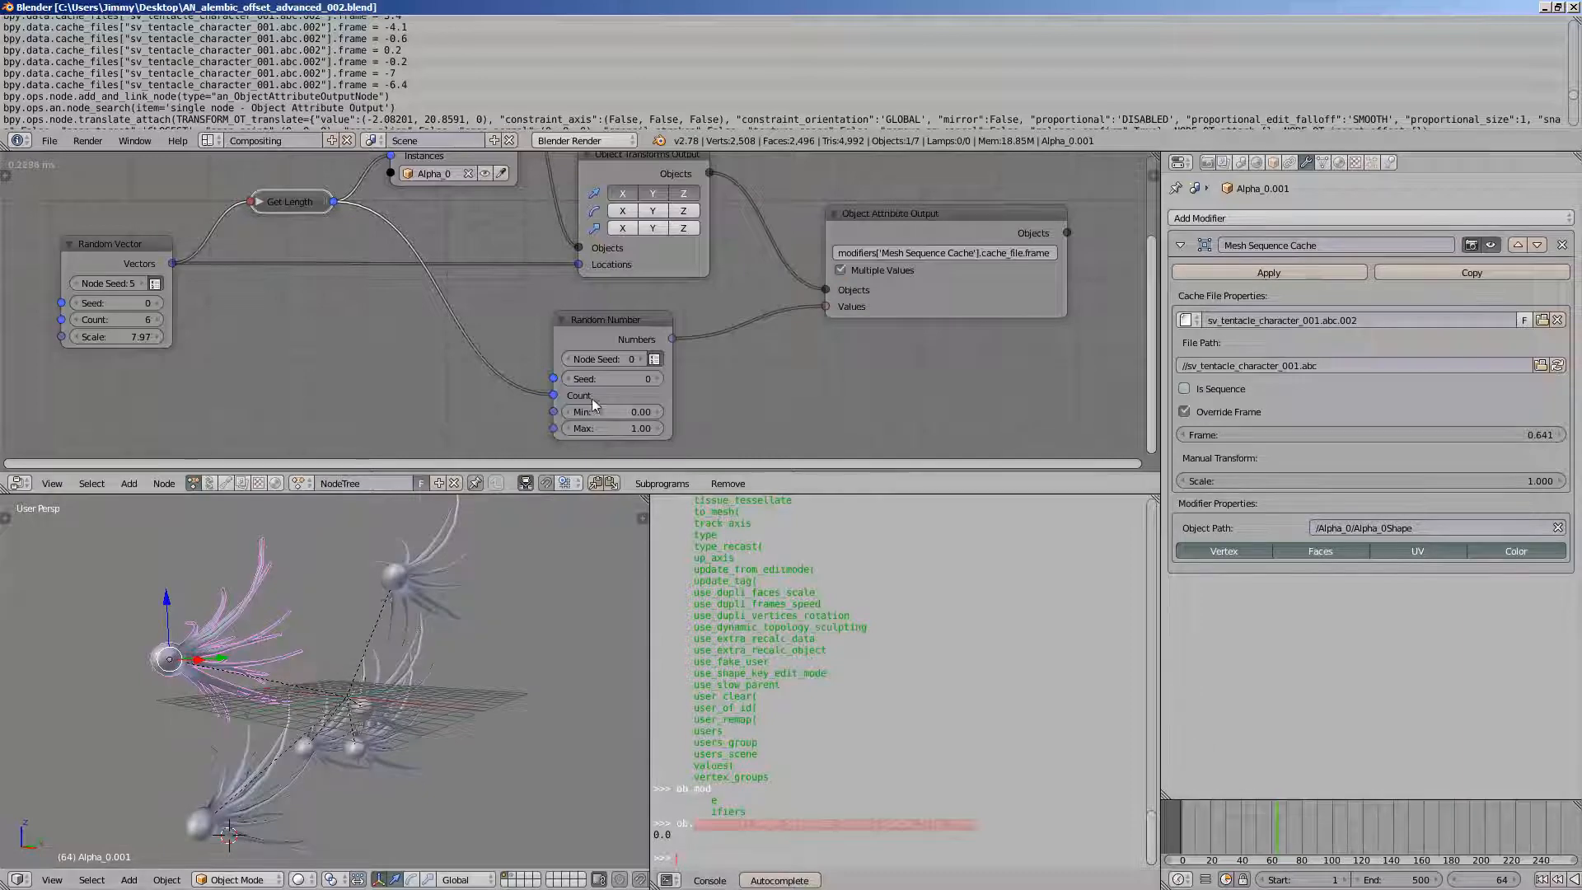
# - Set the Random Number node's Node Seed to 15, Seed to 90 and Max to 100
pyautogui.moveTo(614, 378); pyautogui.dragTo(609, 343)
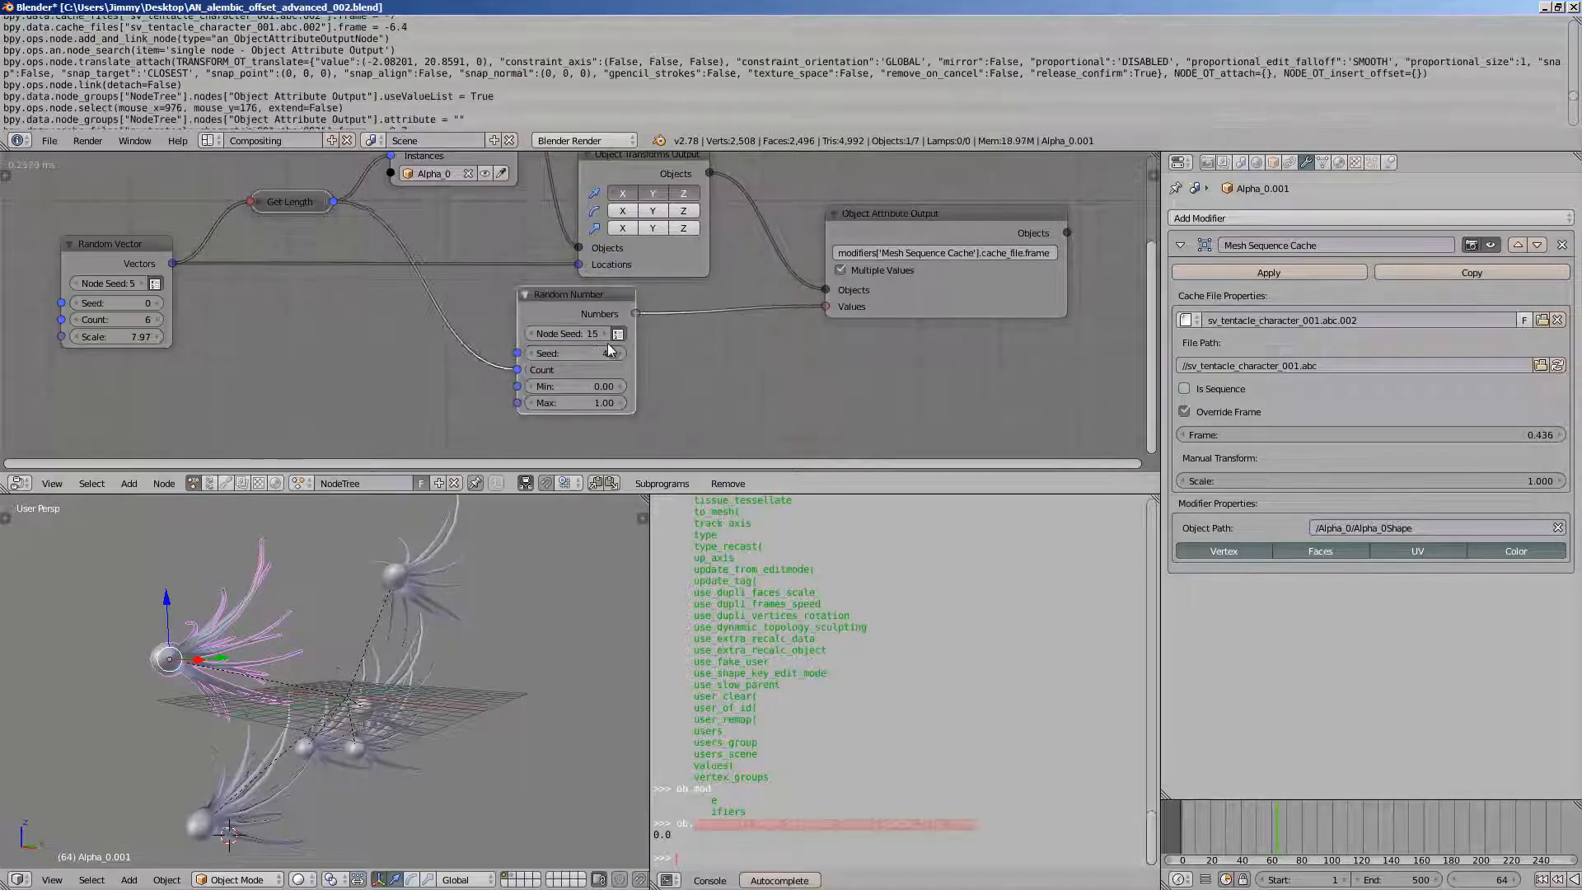
pyautogui.moveTo(610, 402); pyautogui.dragTo(651, 486)
pyautogui.click(604, 402)
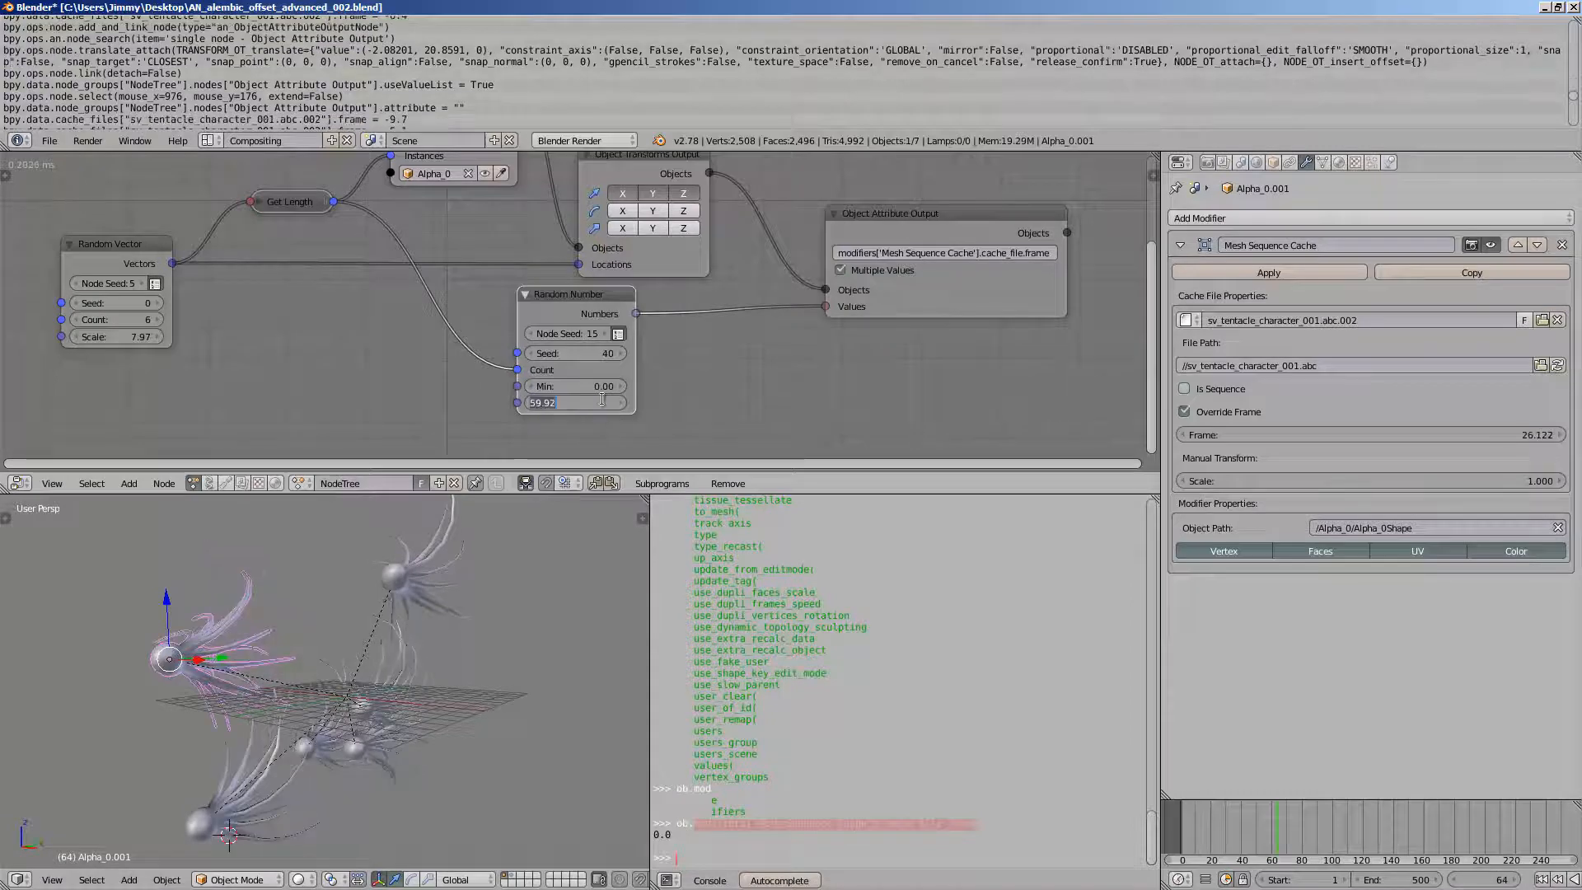
pyautogui.write('100')
pyautogui.press('Return')
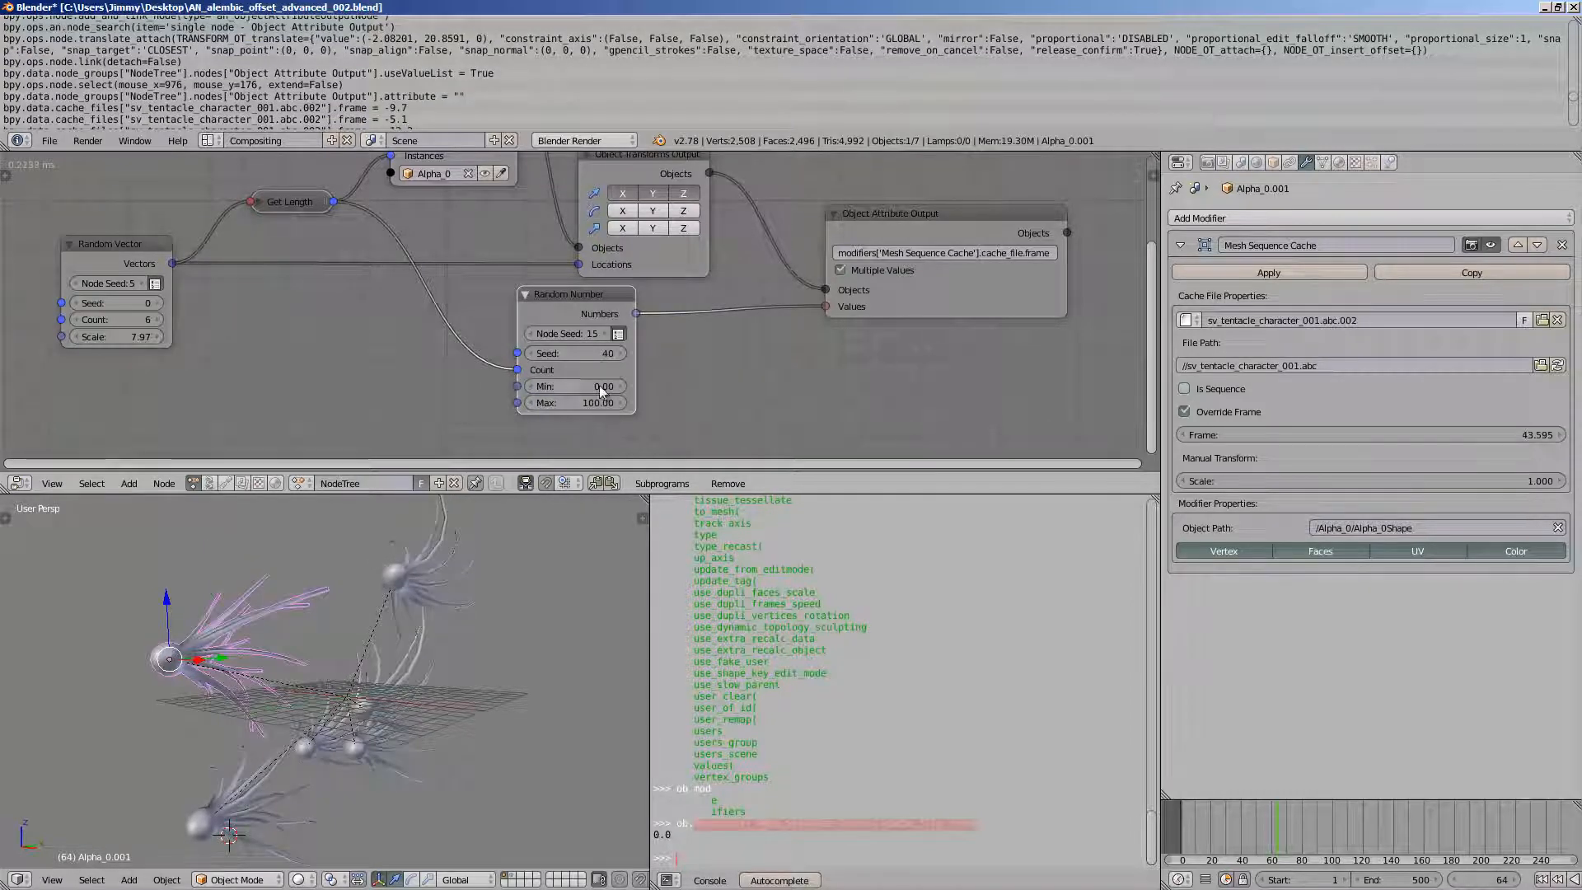
pyautogui.moveTo(594, 351); pyautogui.dragTo(635, 353)
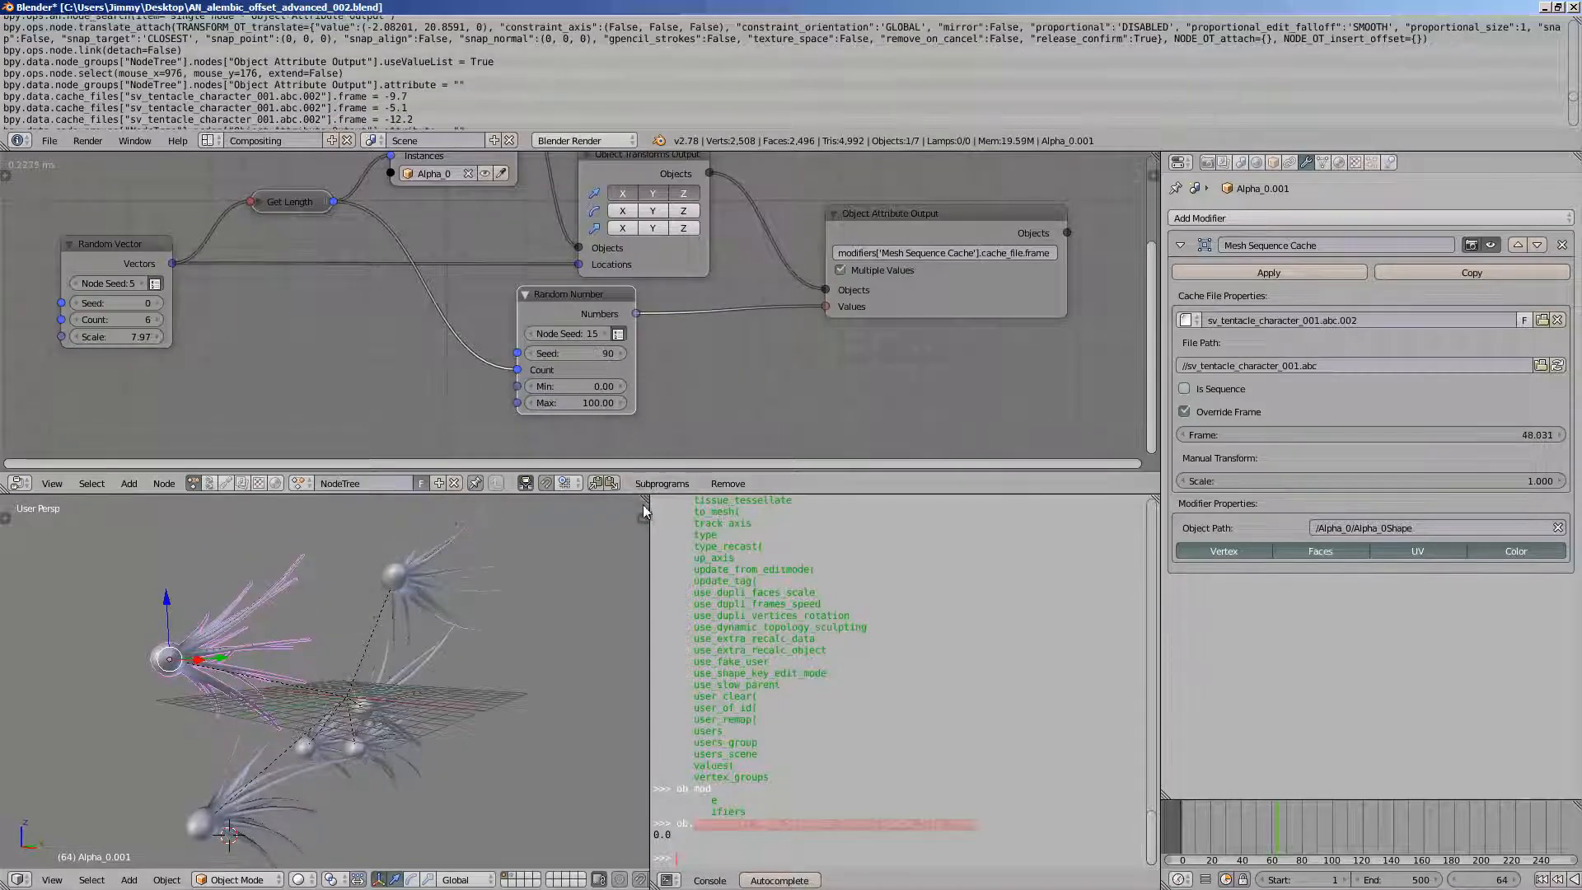
# - Join the Python Console area into the 3D viewport, deselect all objects, and save the file
pyautogui.moveTo(647, 499); pyautogui.dragTo(706, 565)
pyautogui.moveTo(583, 707); pyautogui.dragTo(628, 696, button='middle')
pyautogui.scroll(-4, 685, 710)
pyautogui.press('a')
pyautogui.press('a')
pyautogui.scroll(3, 628, 695)
pyautogui.press('a')
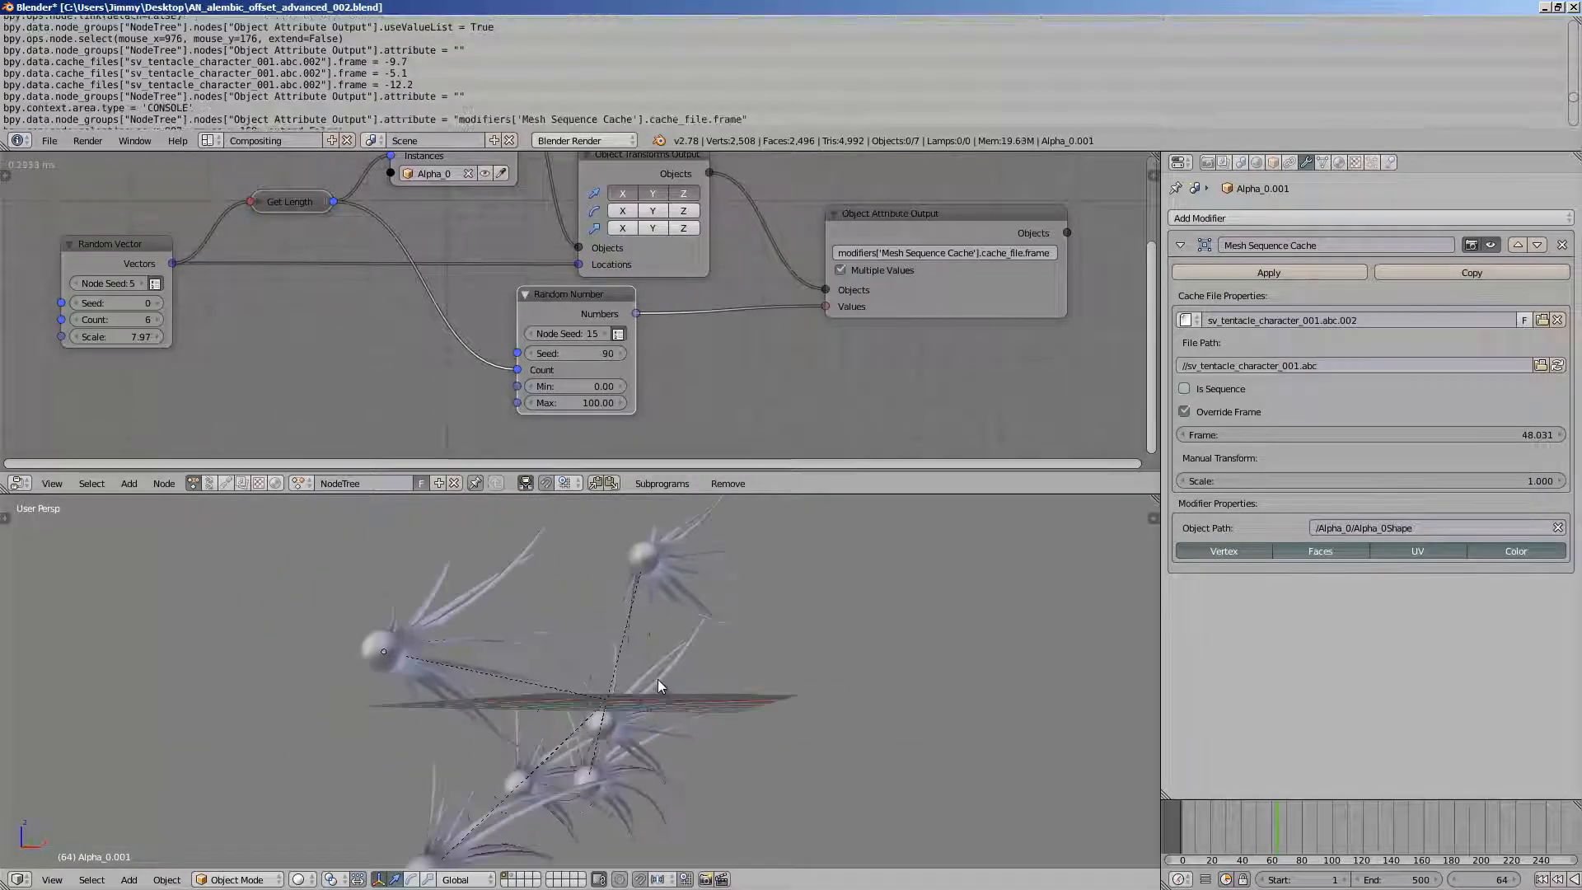
pyautogui.hotkey('ctrl', 's')
pyautogui.click(660, 685)
# - Enable Matcap shading in the 3D viewport and choose the white matcap with black edges
pyautogui.scroll(-15, 1098, 745)
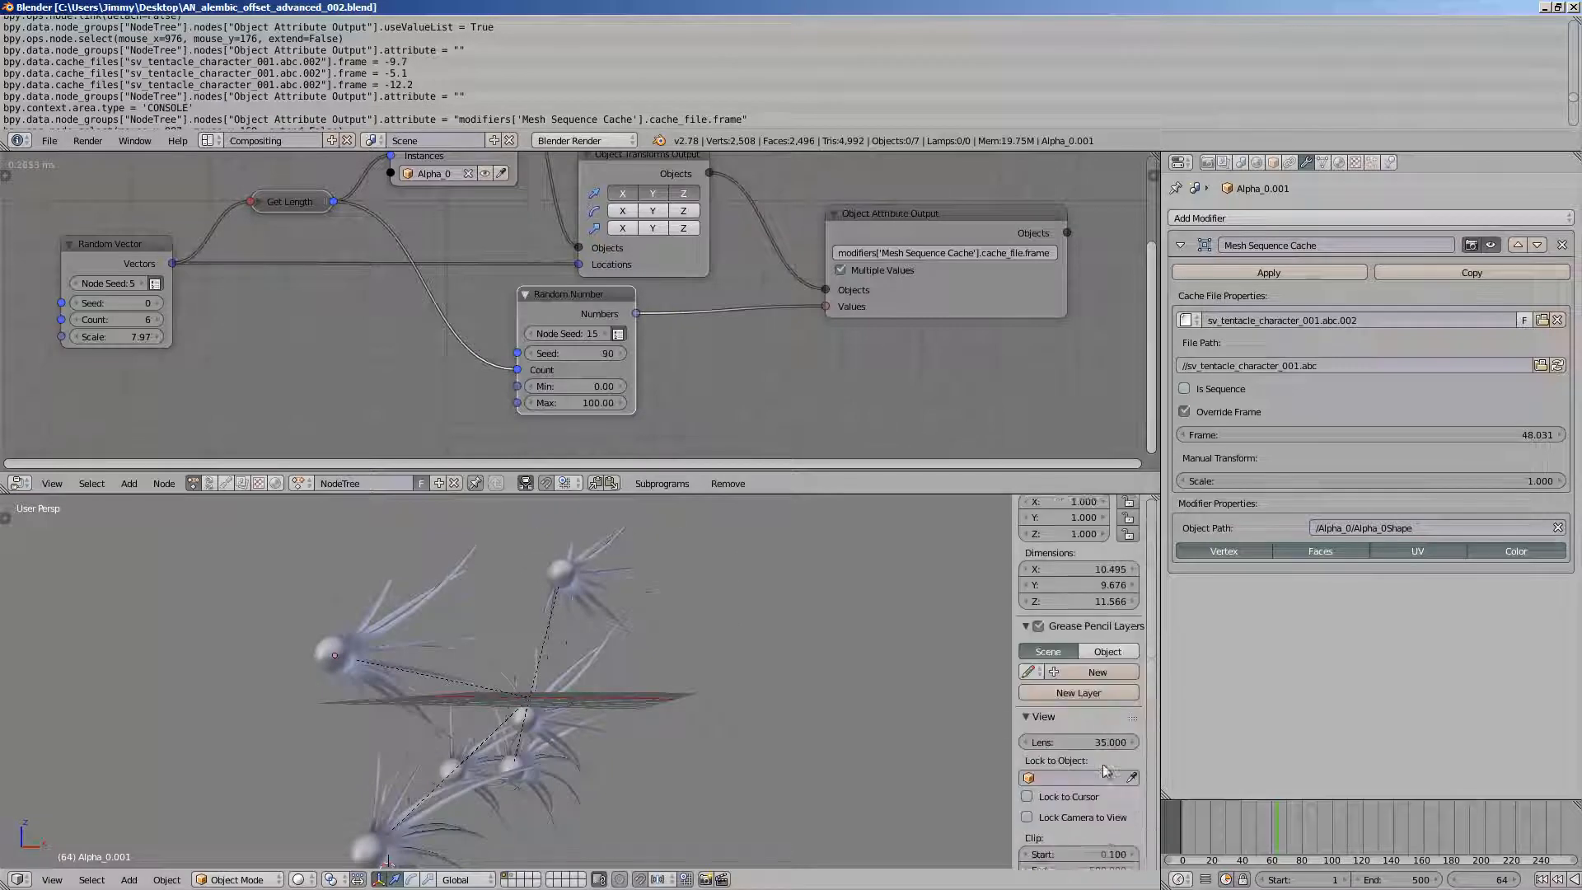
pyautogui.click(1049, 767)
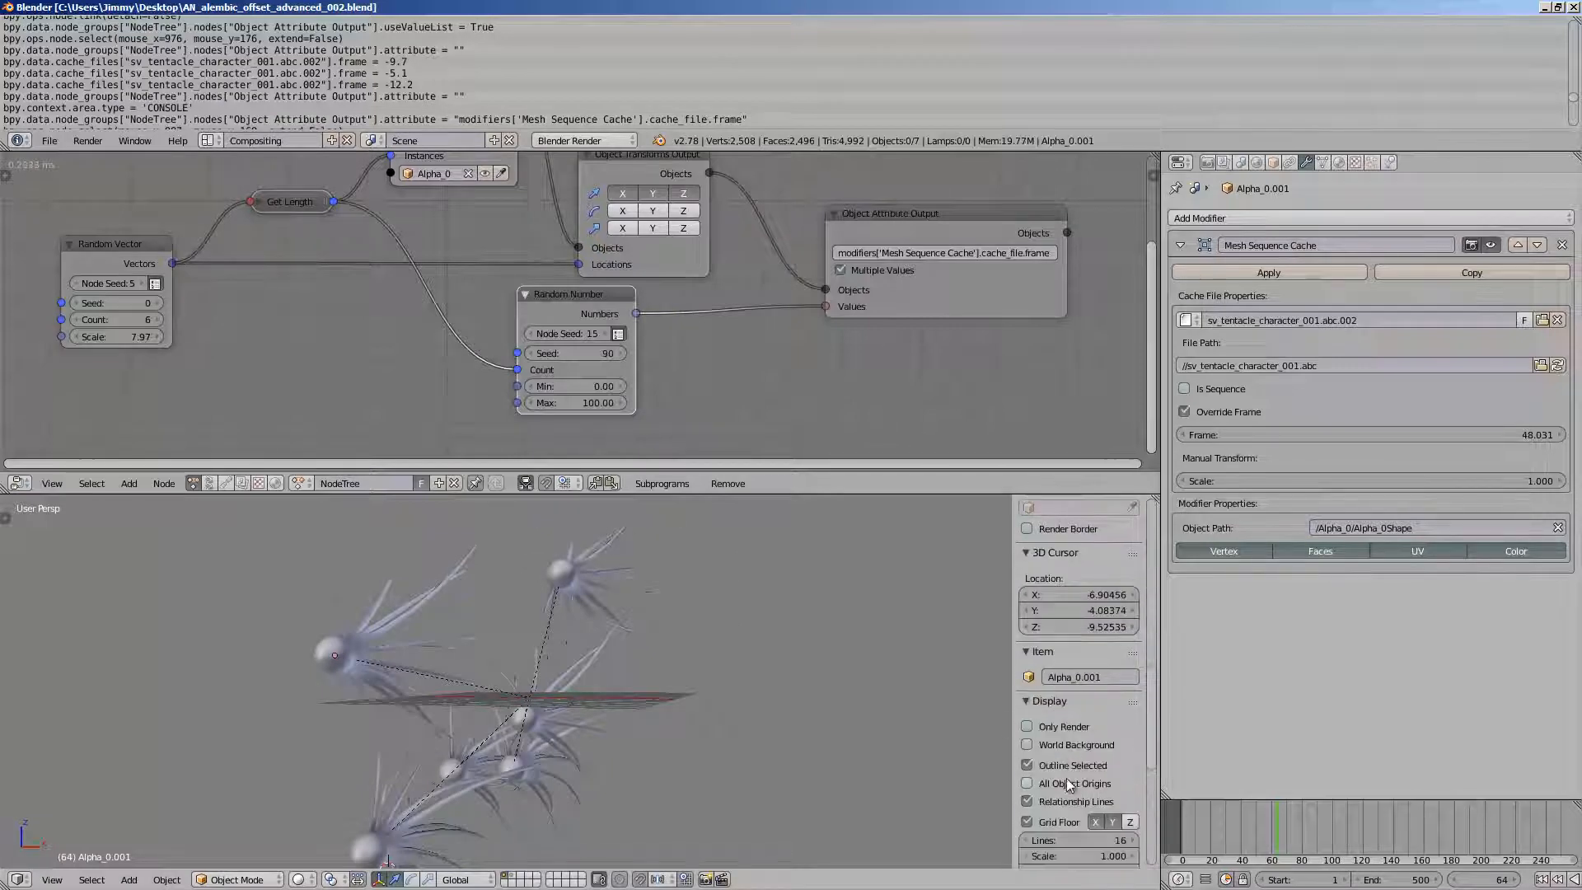
pyautogui.scroll(-8, 1064, 779)
pyautogui.click(1056, 762)
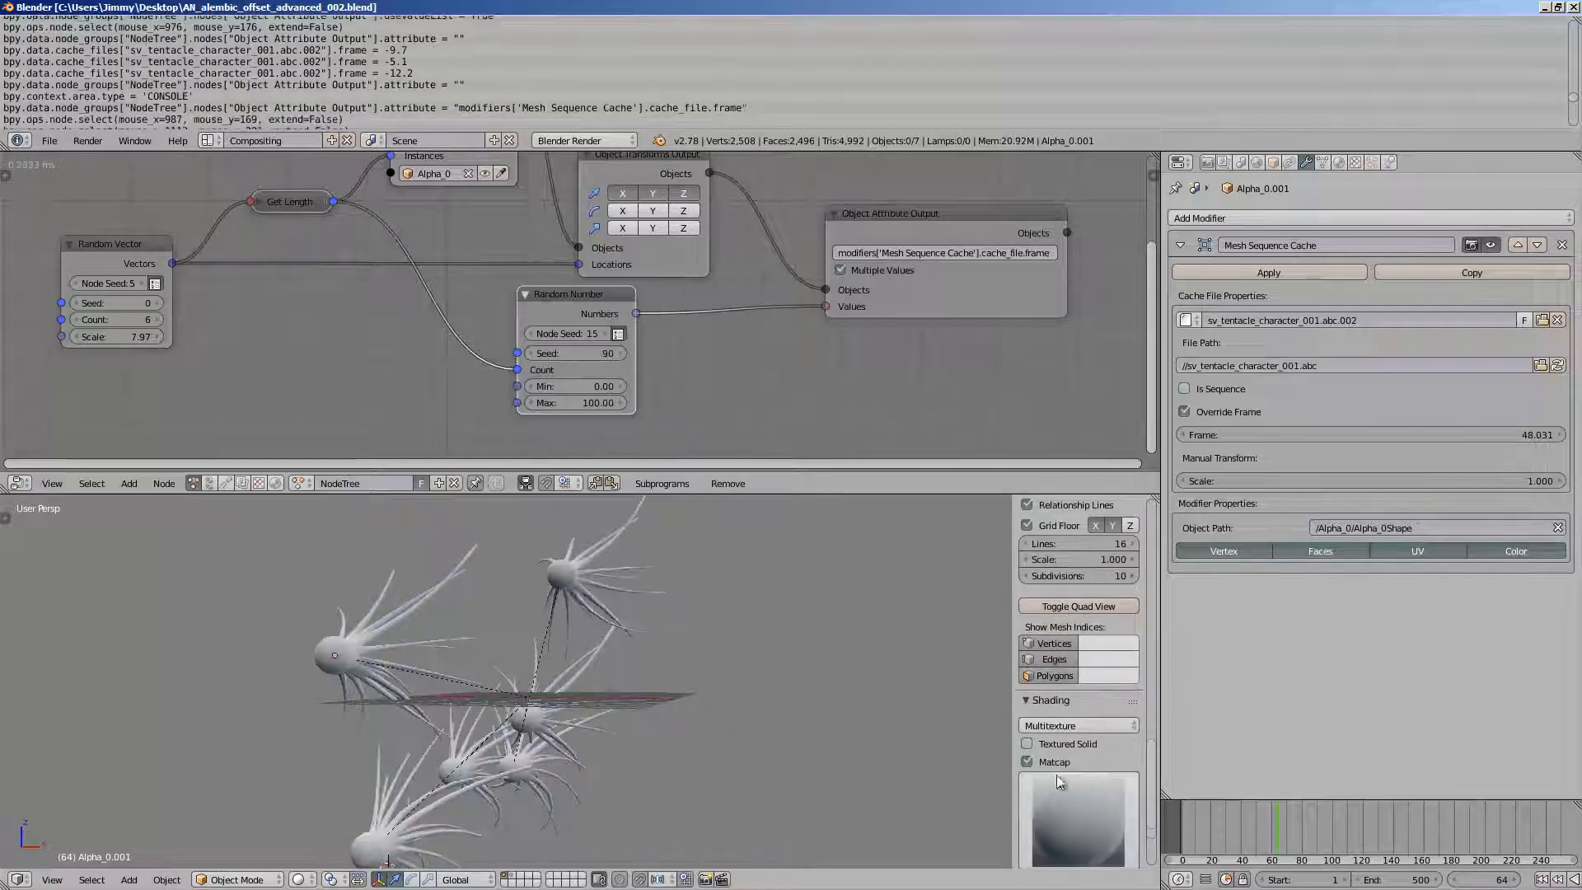
pyautogui.click(1076, 819)
pyautogui.click(1094, 725)
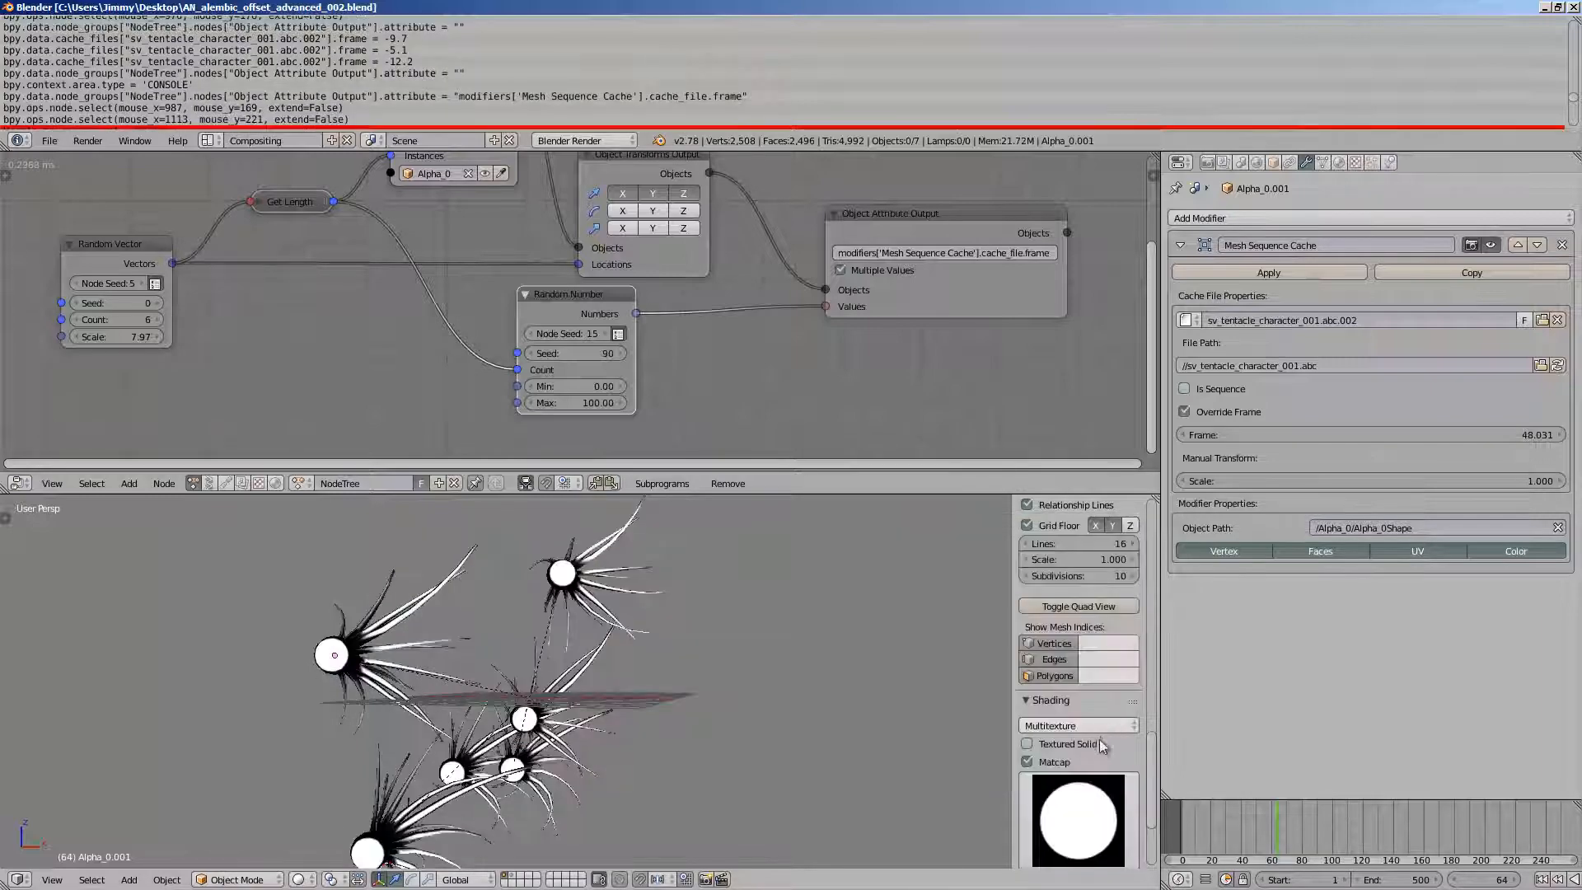
pyautogui.moveTo(651, 736); pyautogui.dragTo(818, 706, button='middle')
pyautogui.scroll(3, 1060, 682)
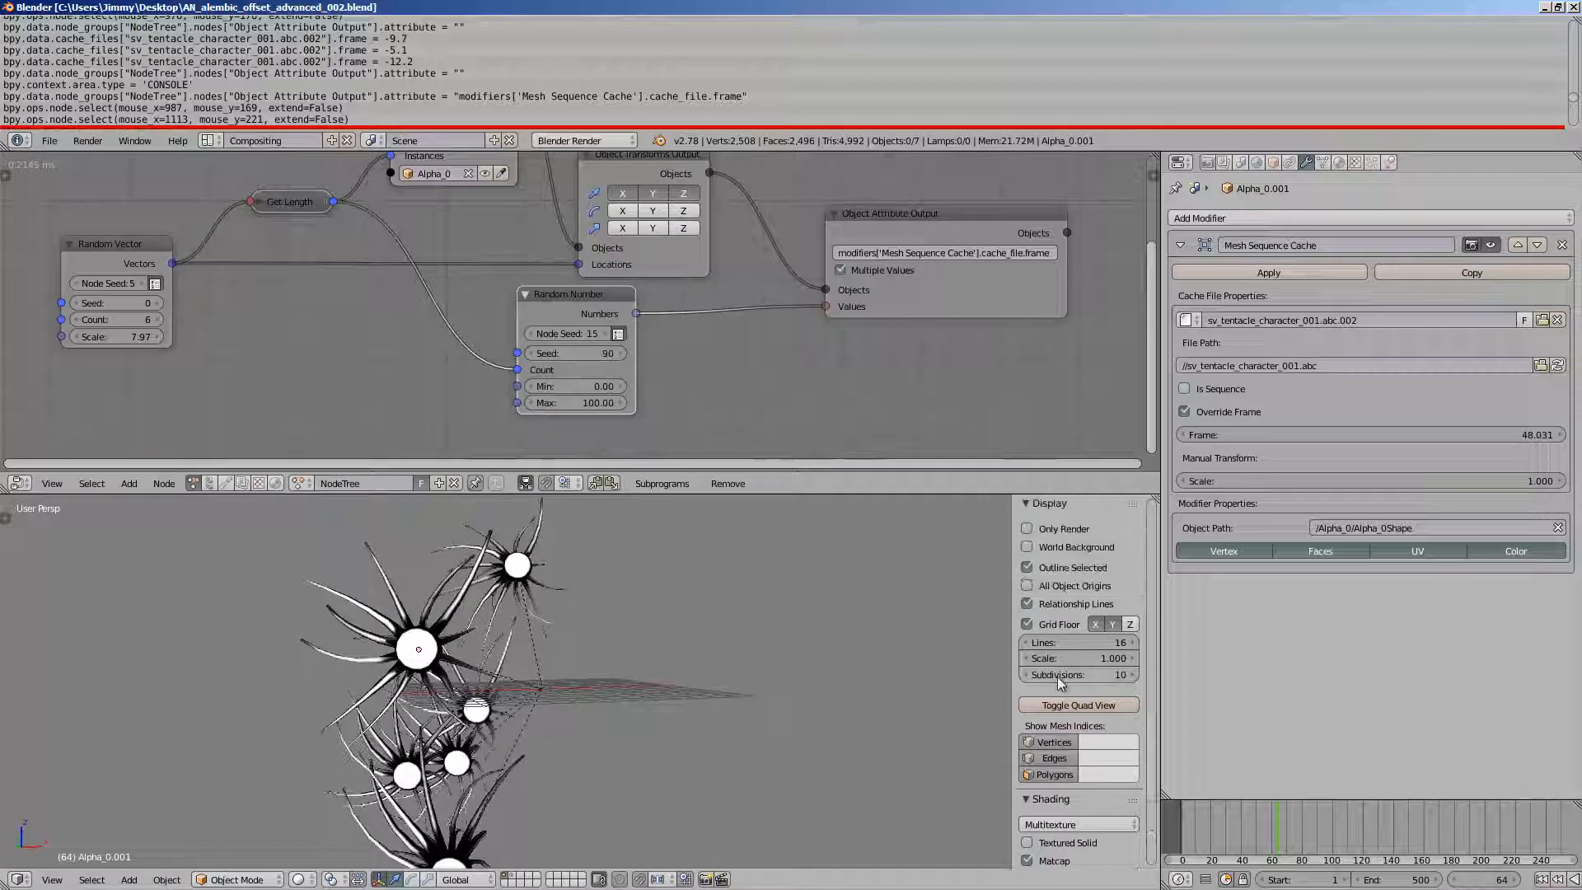
# - Turn on Only Render and Ambient Occlusion for the 3D viewport, and save the file
pyautogui.click(1064, 529)
pyautogui.moveTo(816, 651); pyautogui.dragTo(660, 655, button='middle')
pyautogui.scroll(-2, 645, 659)
pyautogui.scroll(-3, 1062, 770)
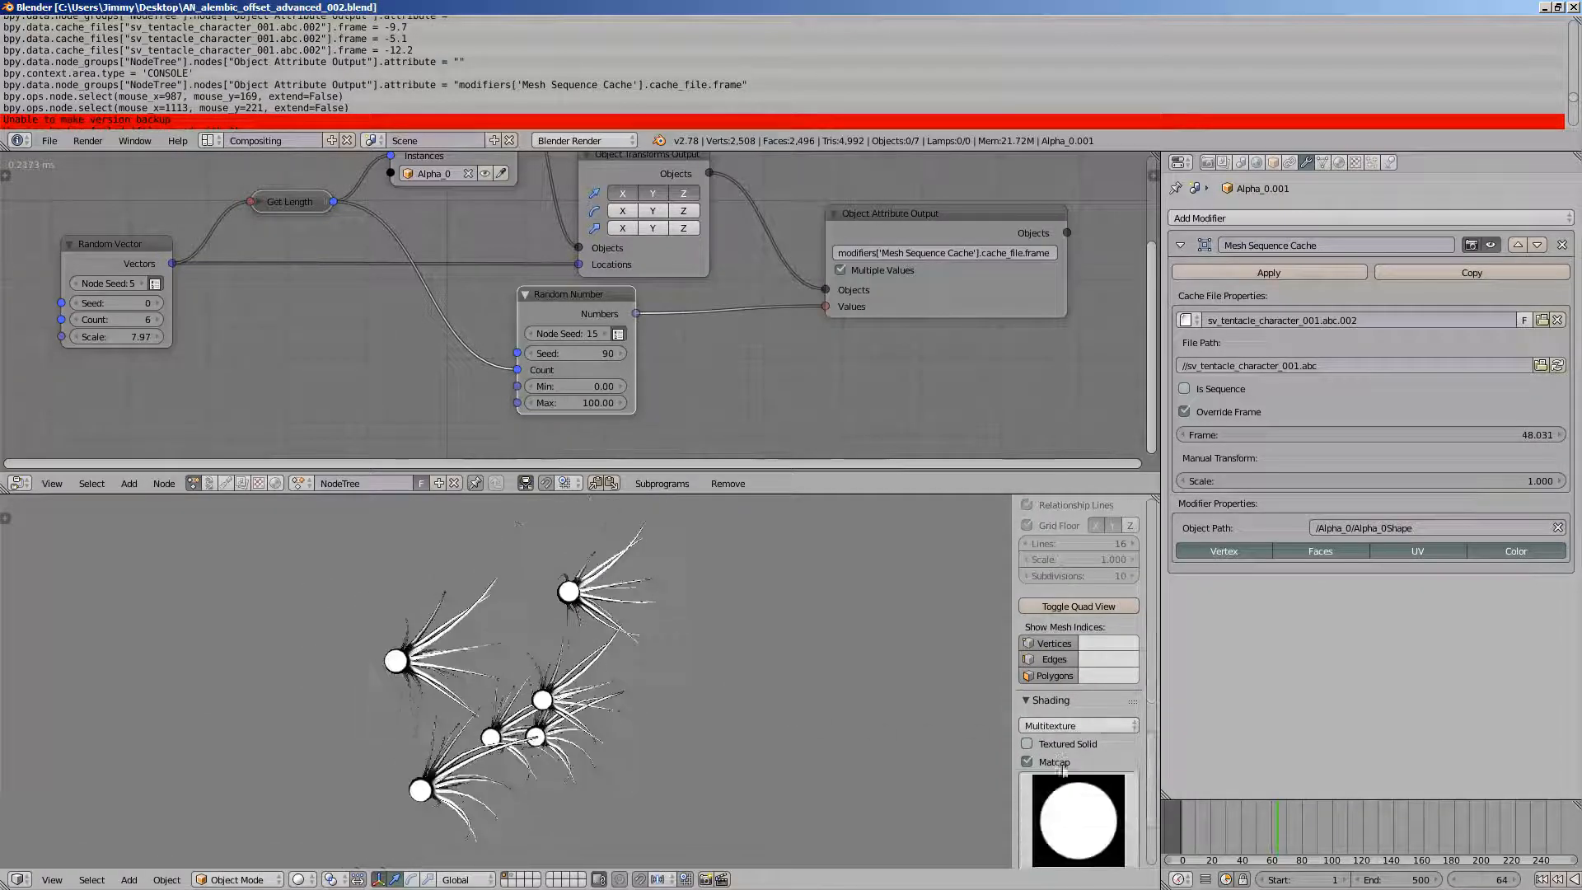
pyautogui.scroll(-4, 1062, 774)
pyautogui.scroll(3, 672, 723)
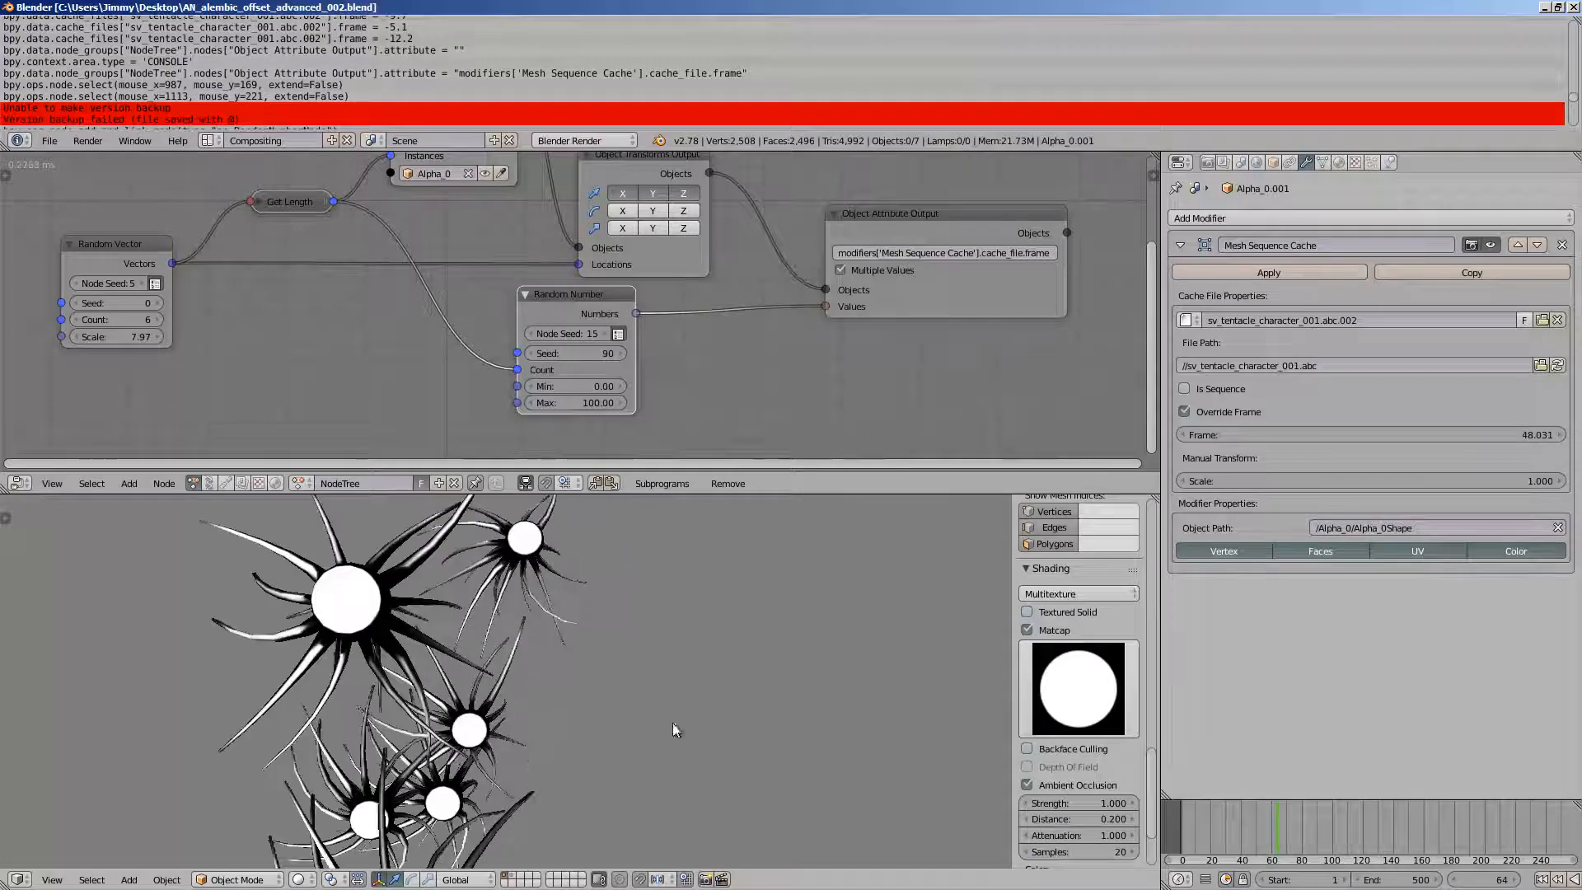
pyautogui.moveTo(672, 723); pyautogui.dragTo(570, 690, button='middle')
pyautogui.hotkey('ctrl', 's')
pyautogui.click(662, 680)
pyautogui.scroll(-2, 571, 690)
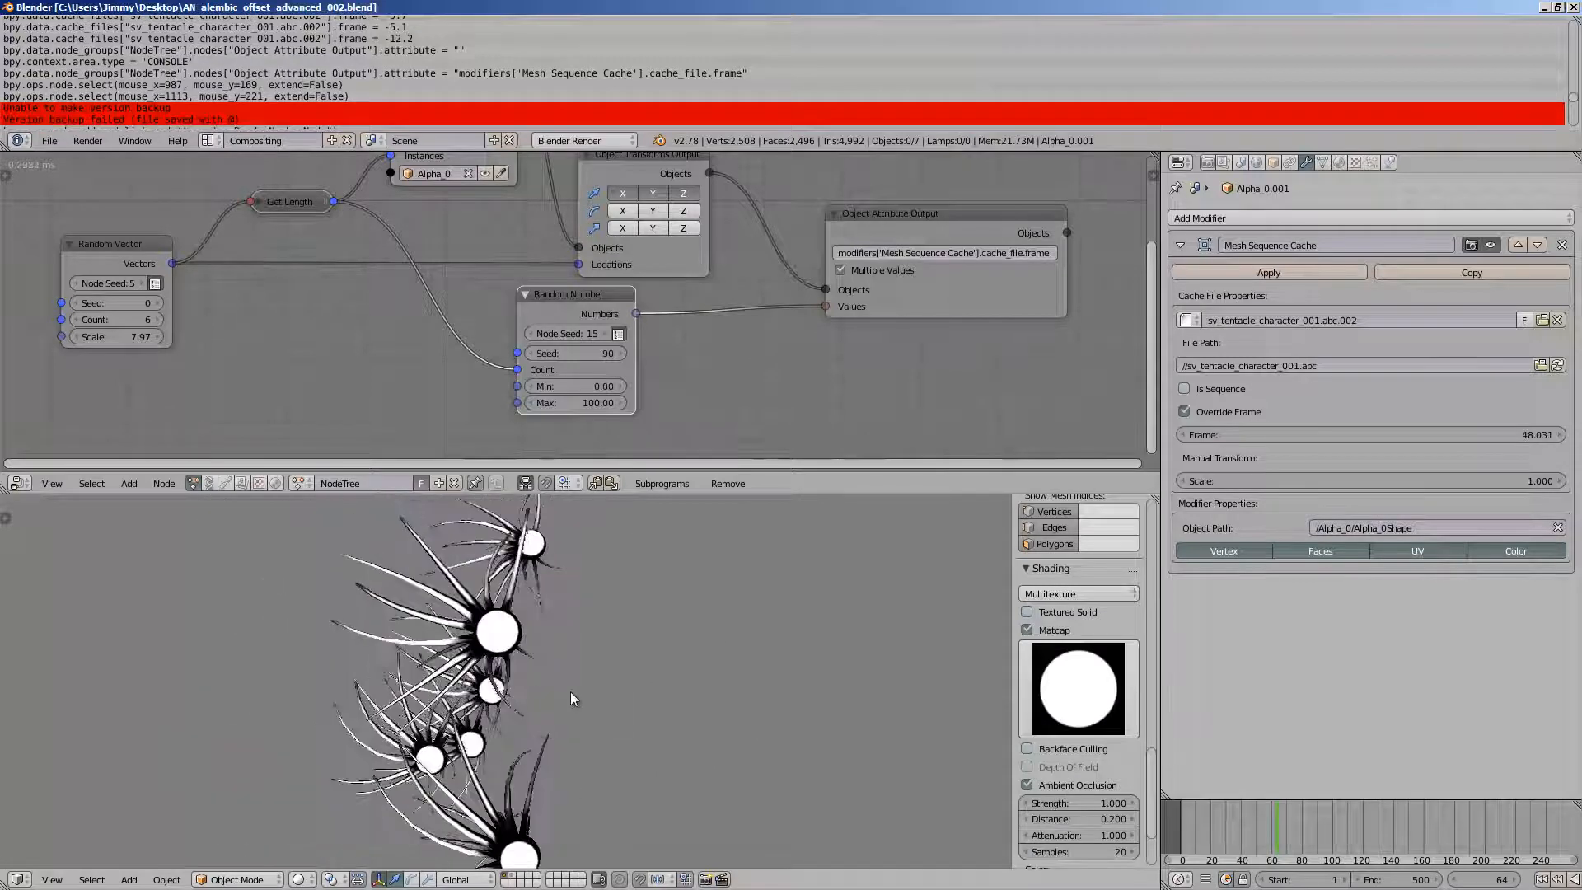
# - Set the Random Vector node's Scale to 10.07 and Seed to 24, and save the file
pyautogui.moveTo(150, 348); pyautogui.dragTo(173, 348, button='middle')
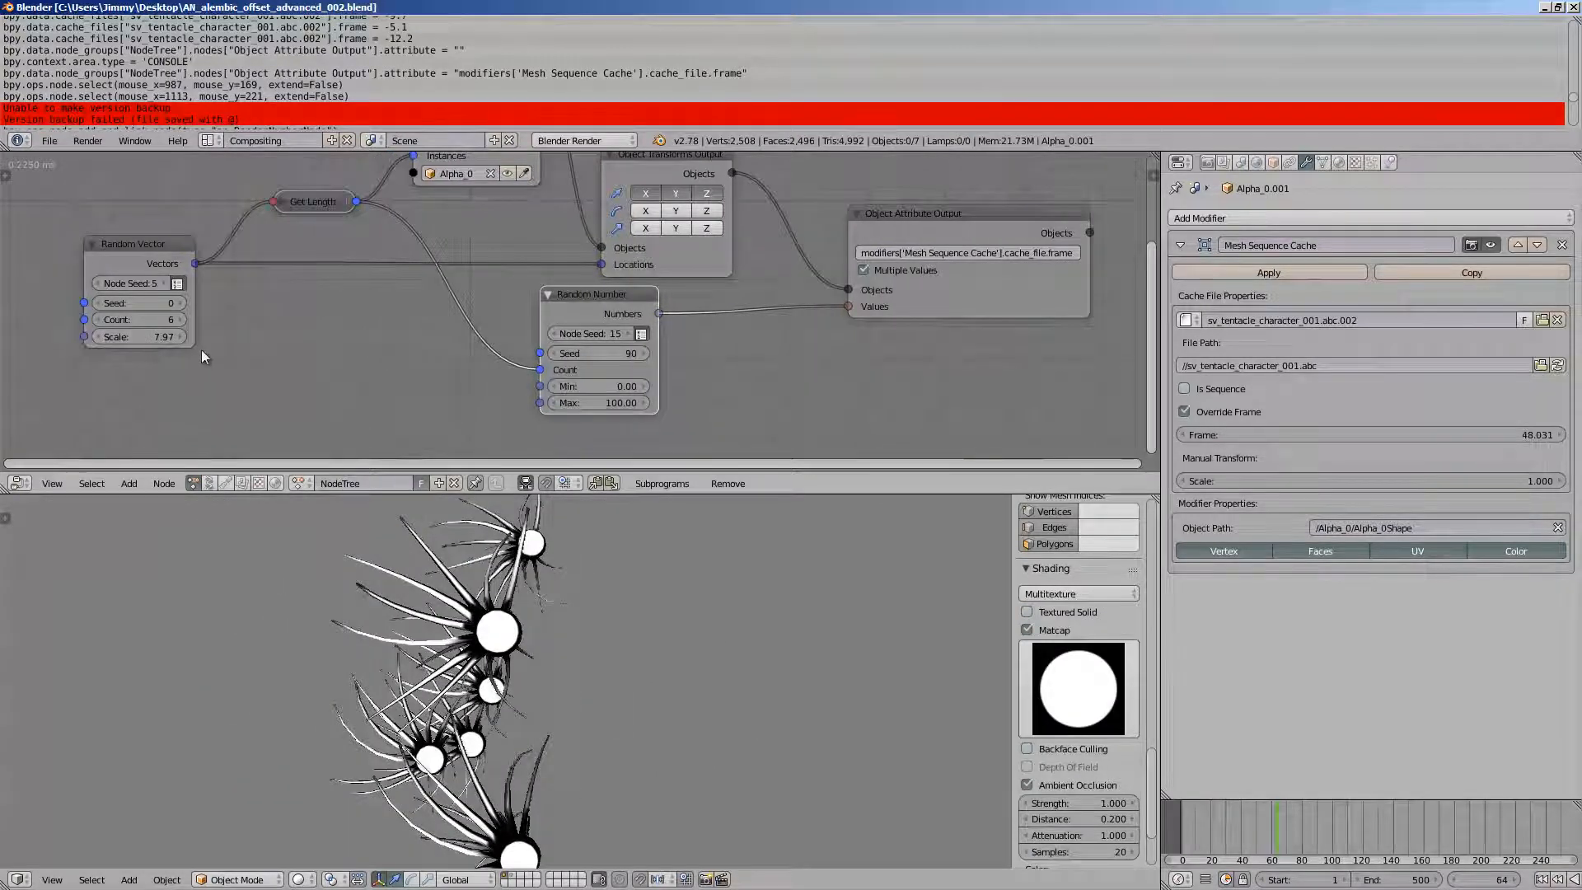
pyautogui.moveTo(179, 333); pyautogui.dragTo(192, 302)
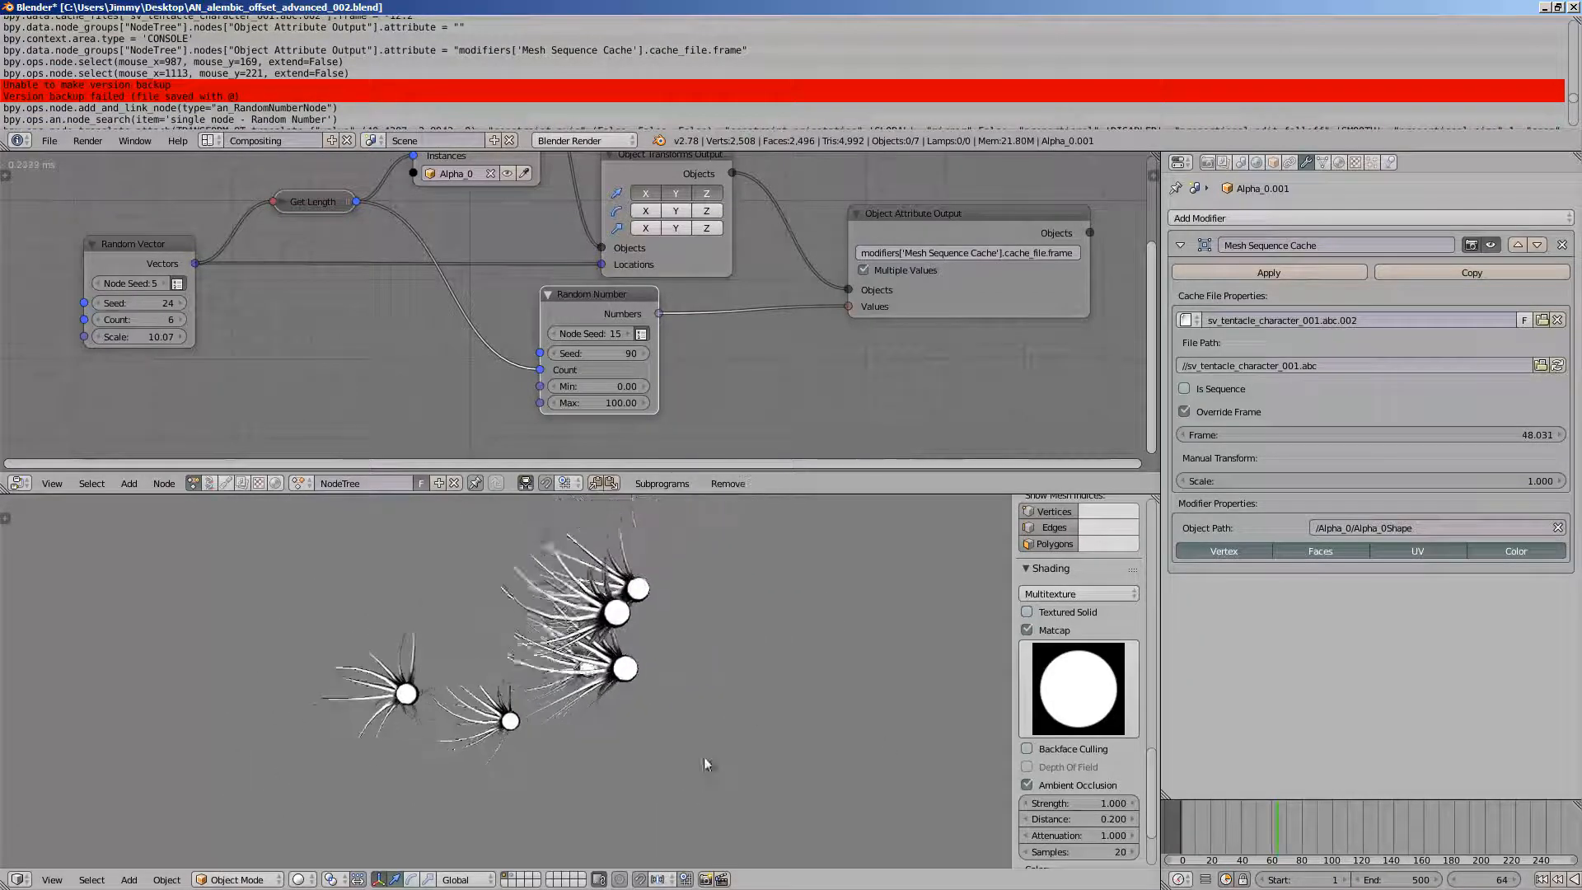
pyautogui.hotkey('ctrl', 's')
pyautogui.click(671, 732)
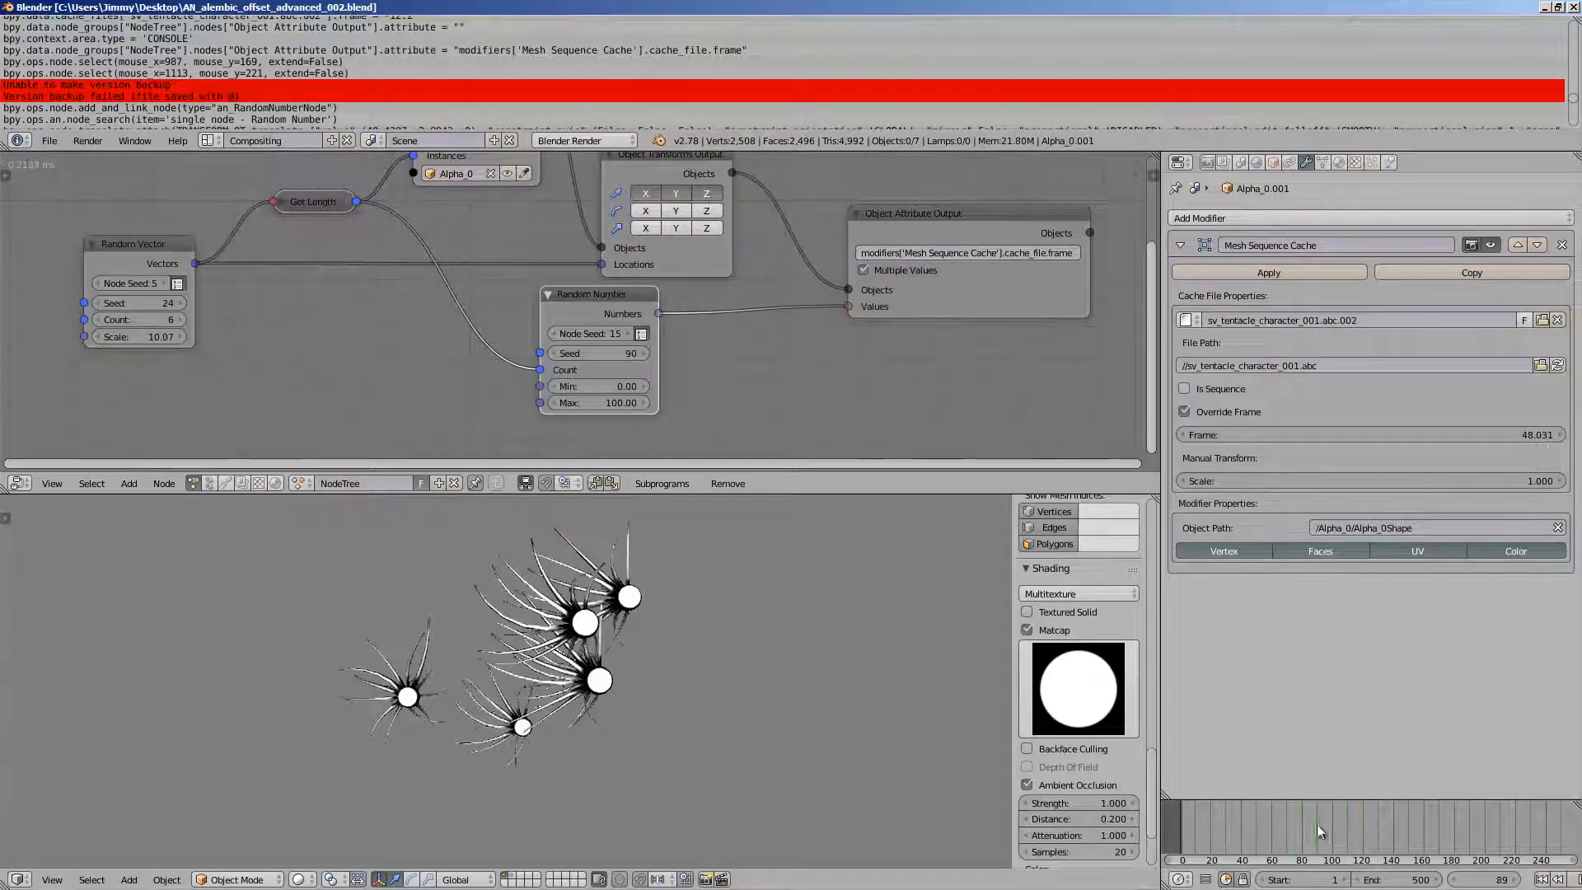
# - Scrub the timeline to frame 79 and enlarge the node editor downwards
pyautogui.moveTo(1317, 824); pyautogui.dragTo(1300, 825)
pyautogui.scroll(2, 593, 591)
pyautogui.moveTo(594, 361); pyautogui.dragTo(557, 380, button='middle')
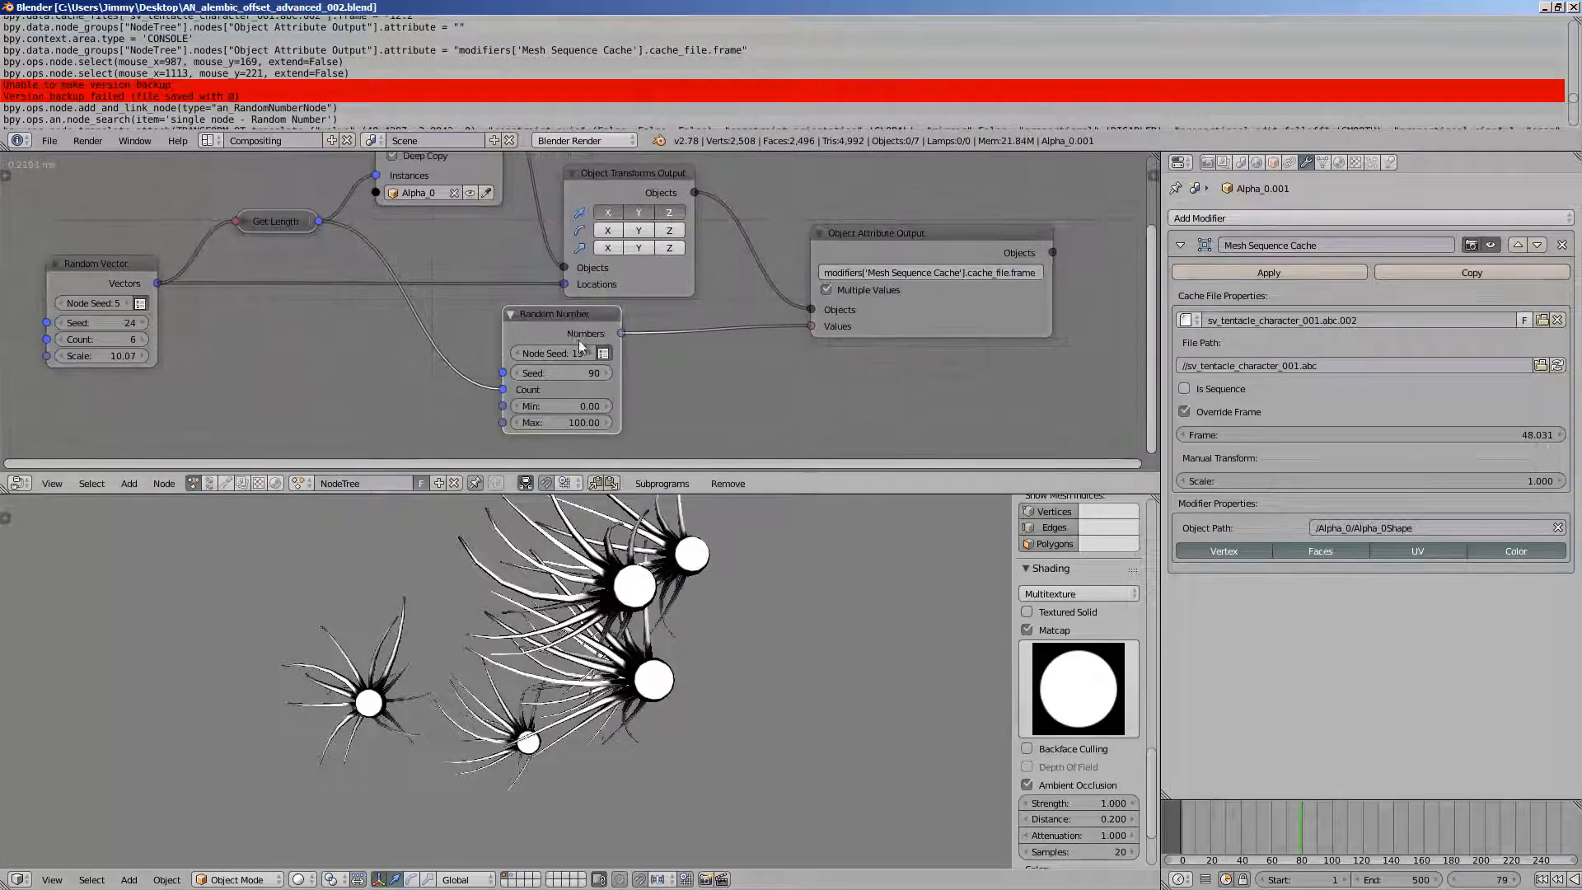
pyautogui.scroll(-1, 626, 412)
pyautogui.moveTo(665, 492); pyautogui.dragTo(626, 587)
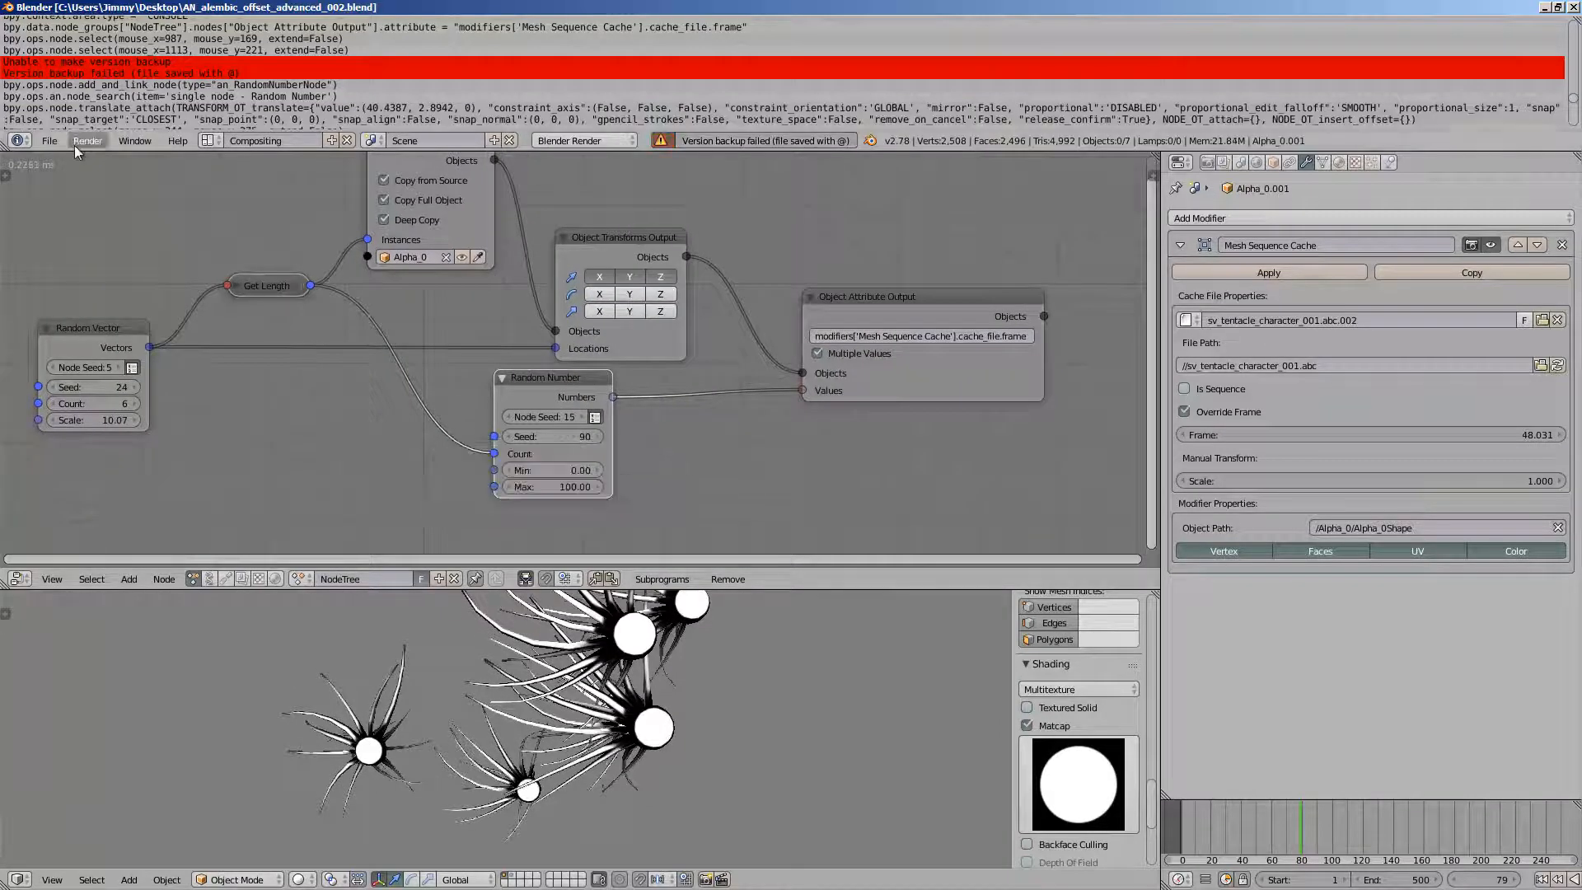
# - Save the project as a new incremented version named AN_alembic_offset_advanced_003.blend
pyautogui.click(49, 141)
pyautogui.click(75, 284)
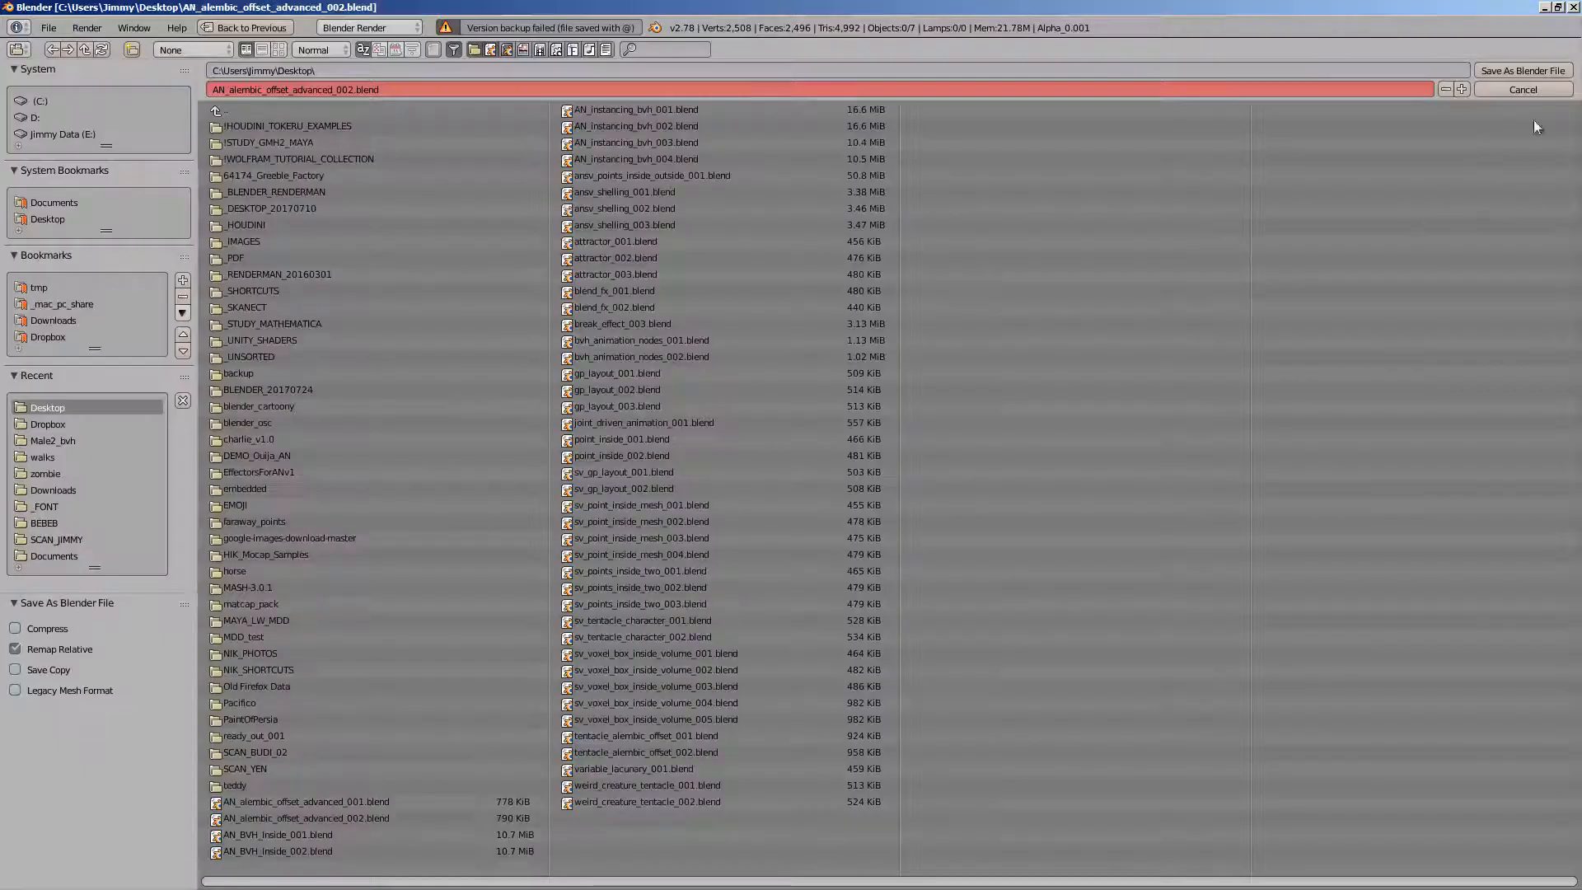
pyautogui.click(1462, 89)
pyautogui.click(1523, 70)
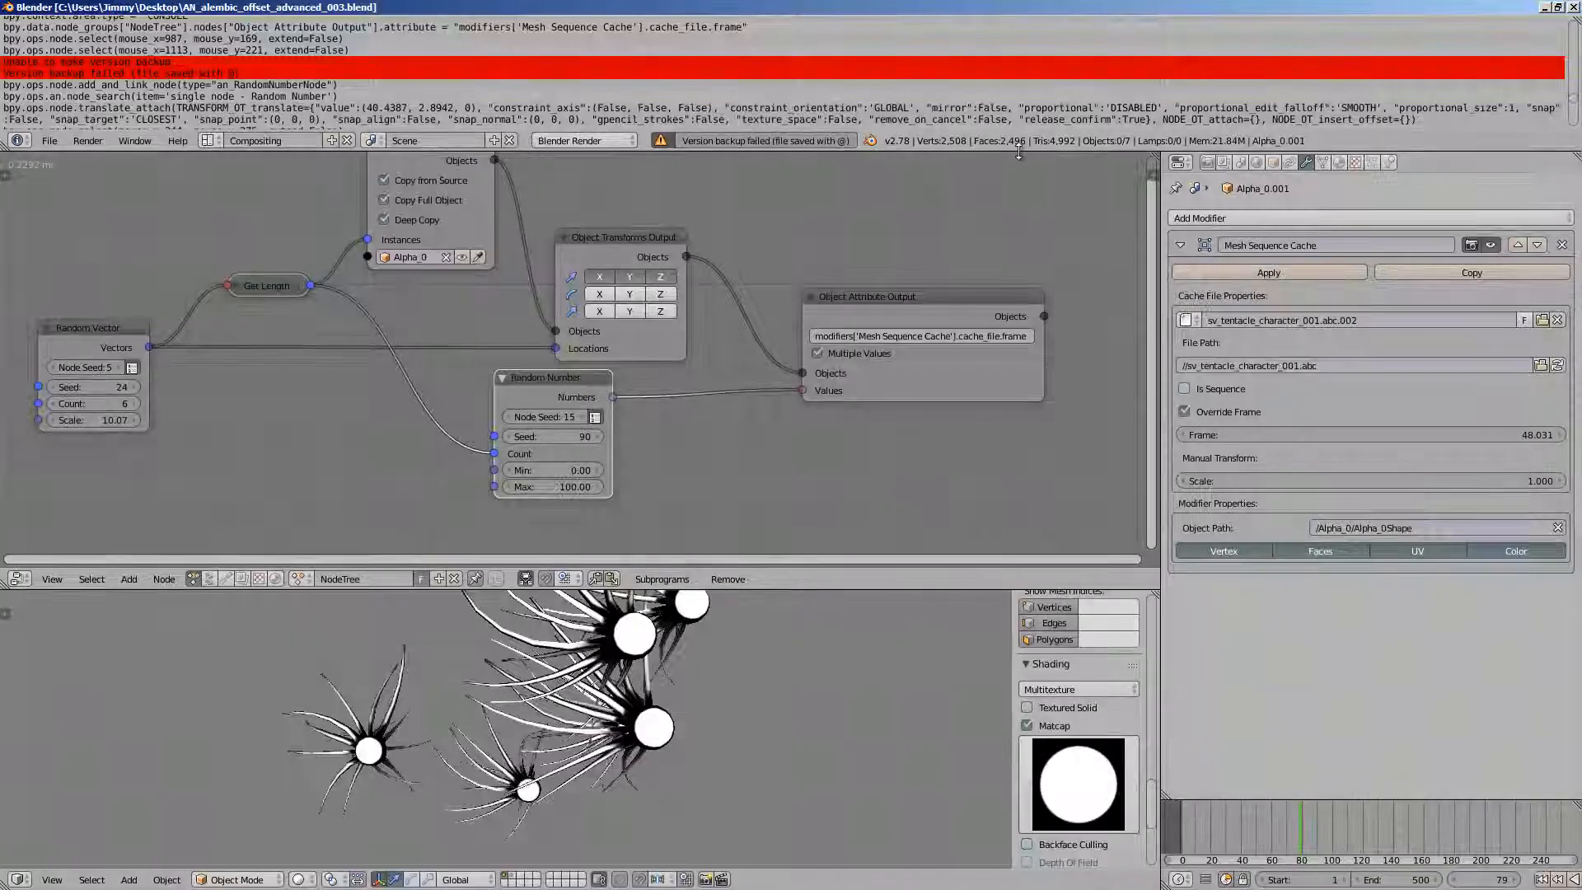
# - Shrink the info log area to its header alone and save the file
pyautogui.moveTo(1033, 52); pyautogui.dragTo(1034, 33)
pyautogui.hotkey('ctrl', 's')
pyautogui.click(809, 252)
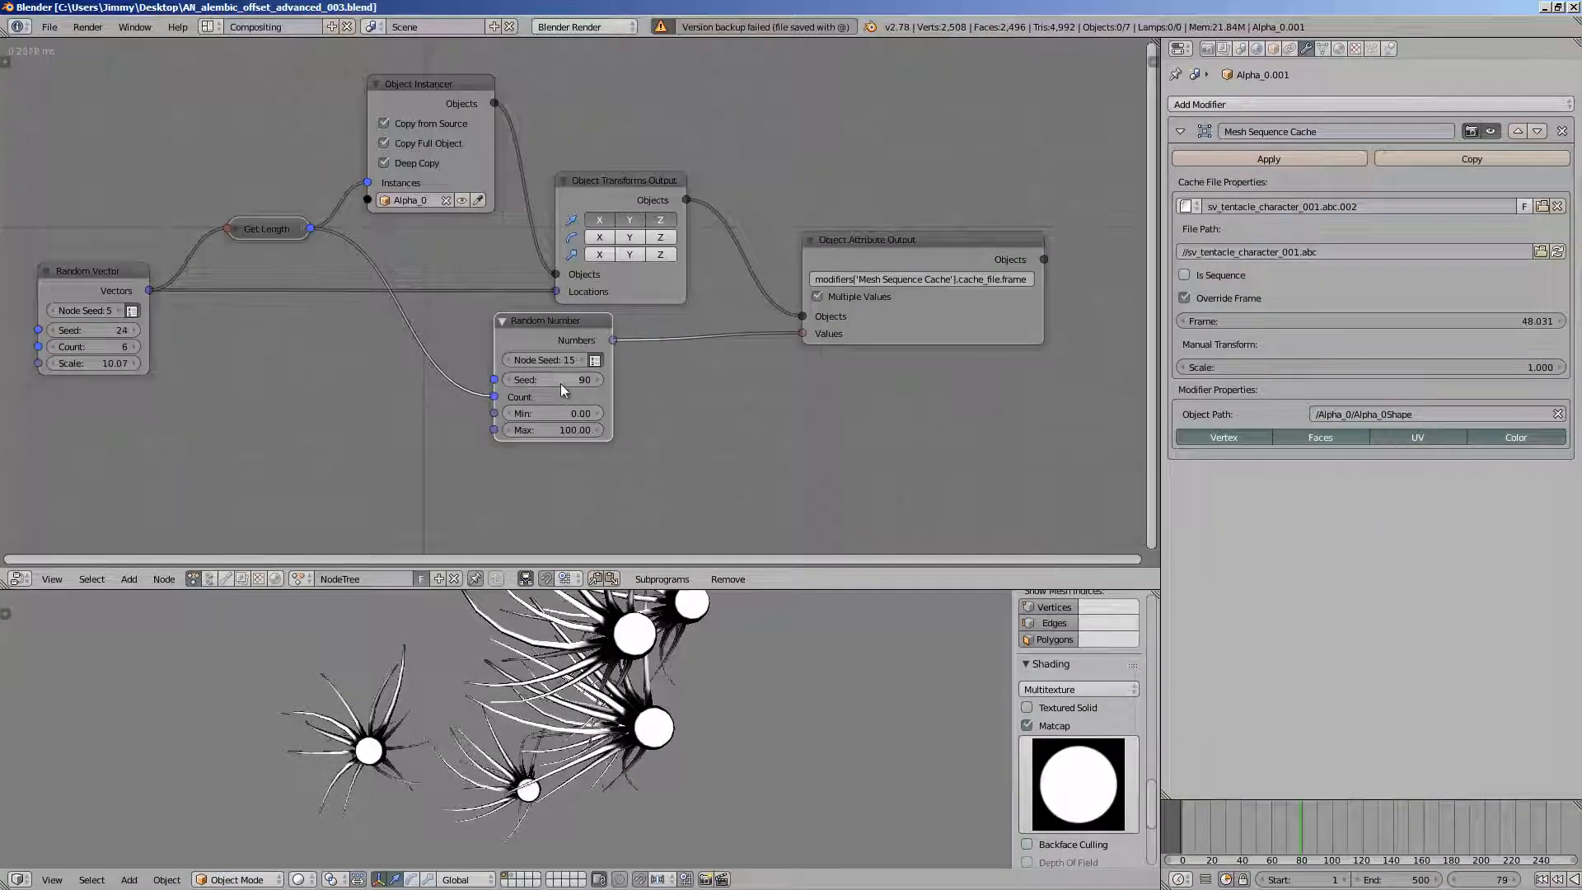
# - Try the Random Number node's Seed at 127 and 230, saving the file after each change
pyautogui.moveTo(560, 381); pyautogui.dragTo(631, 380)
pyautogui.moveTo(669, 757)
pyautogui.mouseDown(button='middle')
pyautogui.moveTo(495, 735)
pyautogui.moveTo(691, 748)
pyautogui.mouseUp(button='middle')
pyautogui.hotkey('ctrl', 's')
pyautogui.click(691, 749)
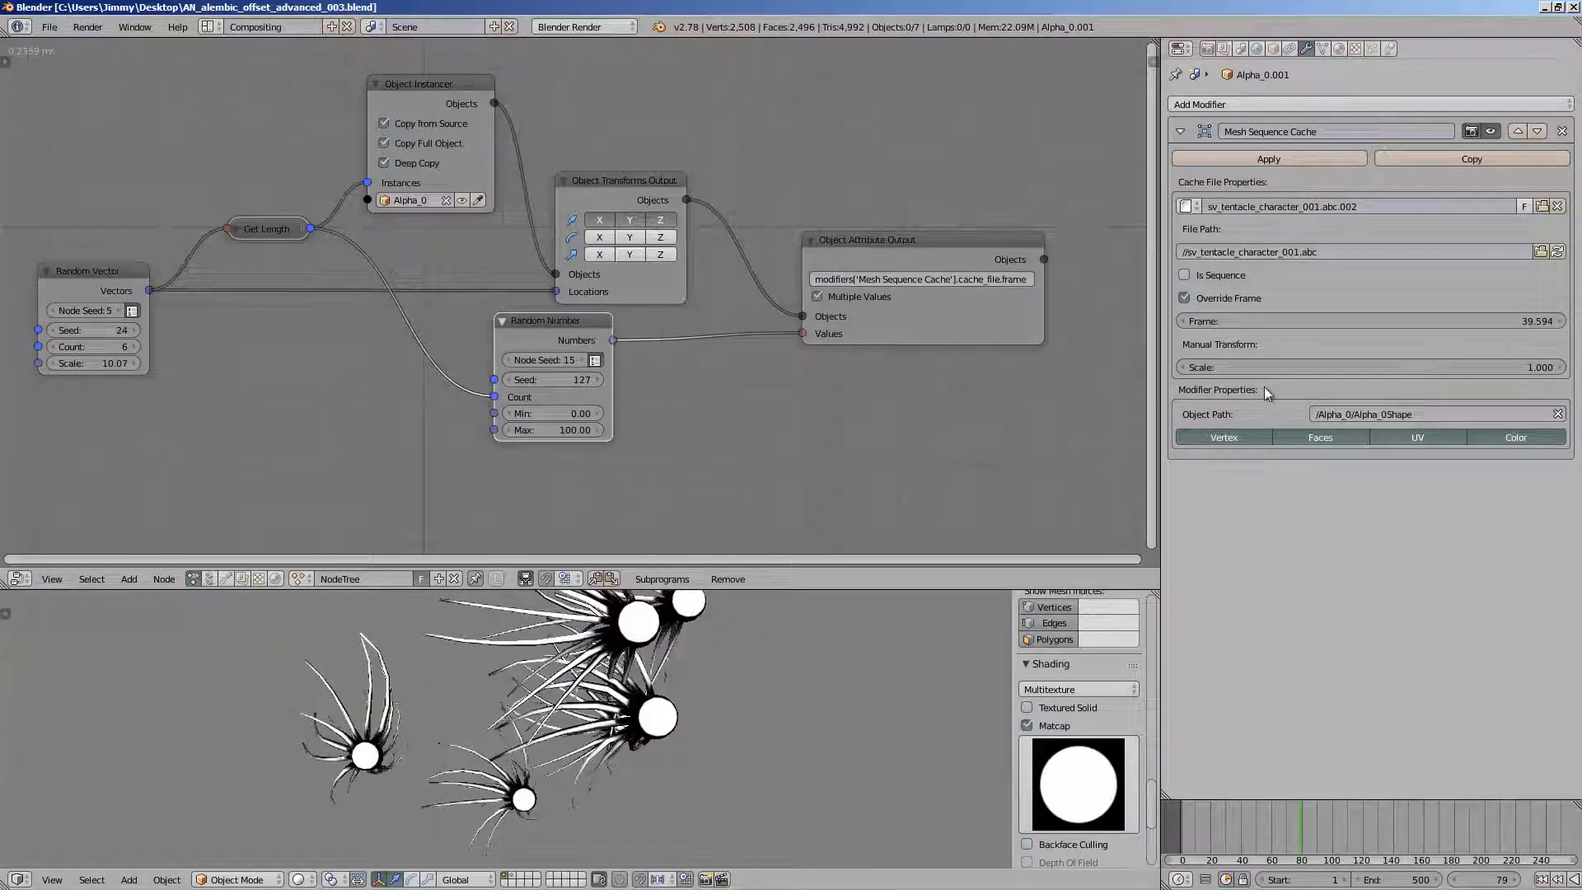
pyautogui.moveTo(581, 379); pyautogui.dragTo(659, 379)
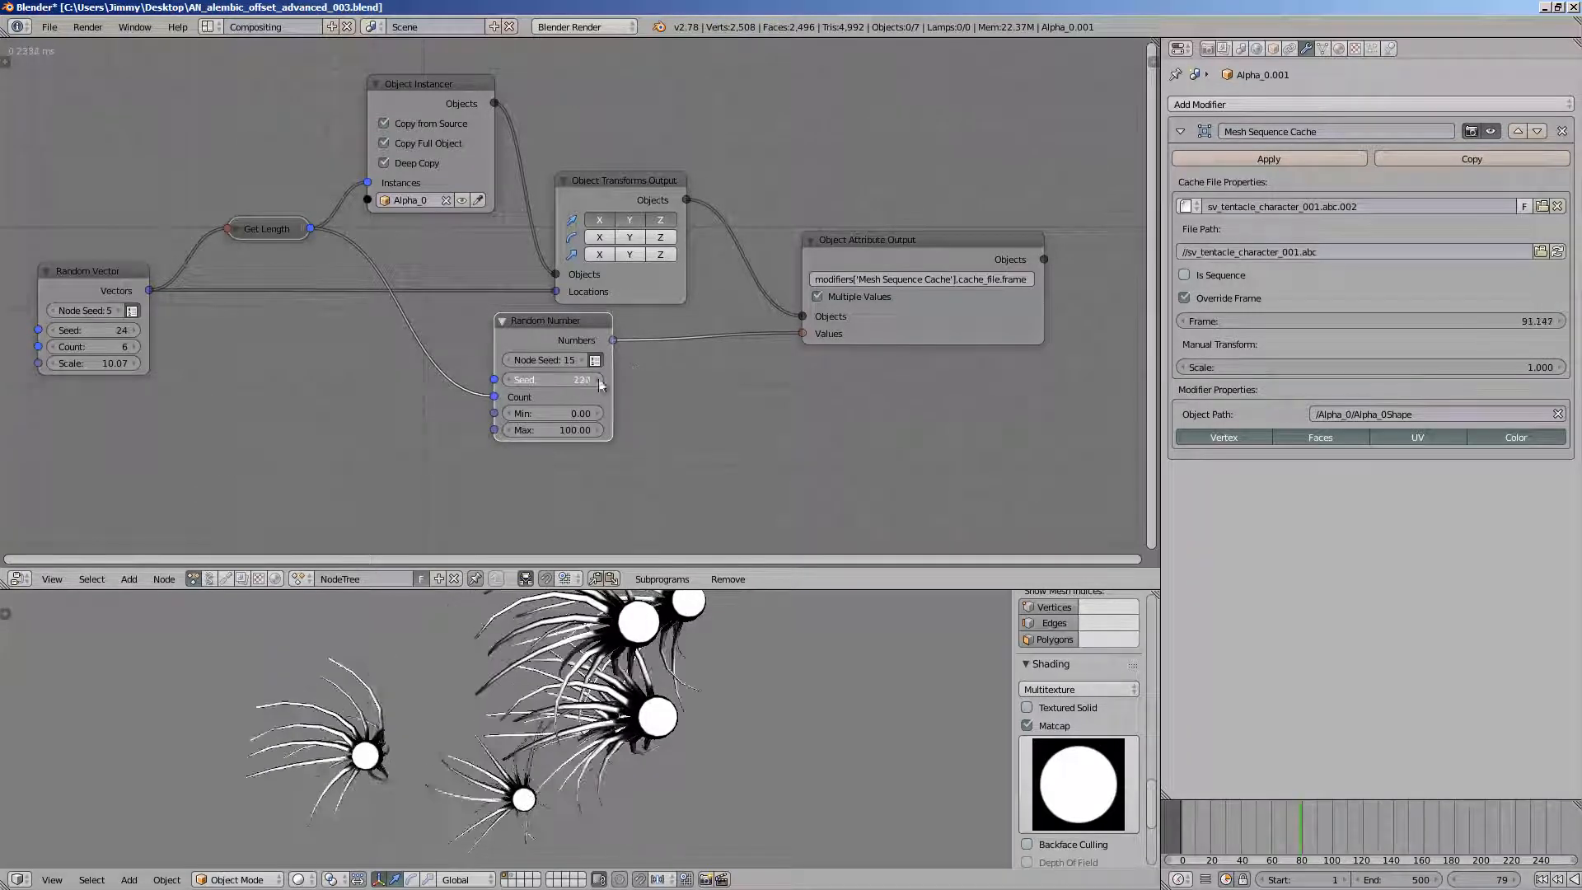
pyautogui.scroll(-1, 779, 396)
pyautogui.hotkey('ctrl', 's')
pyautogui.click(789, 374)
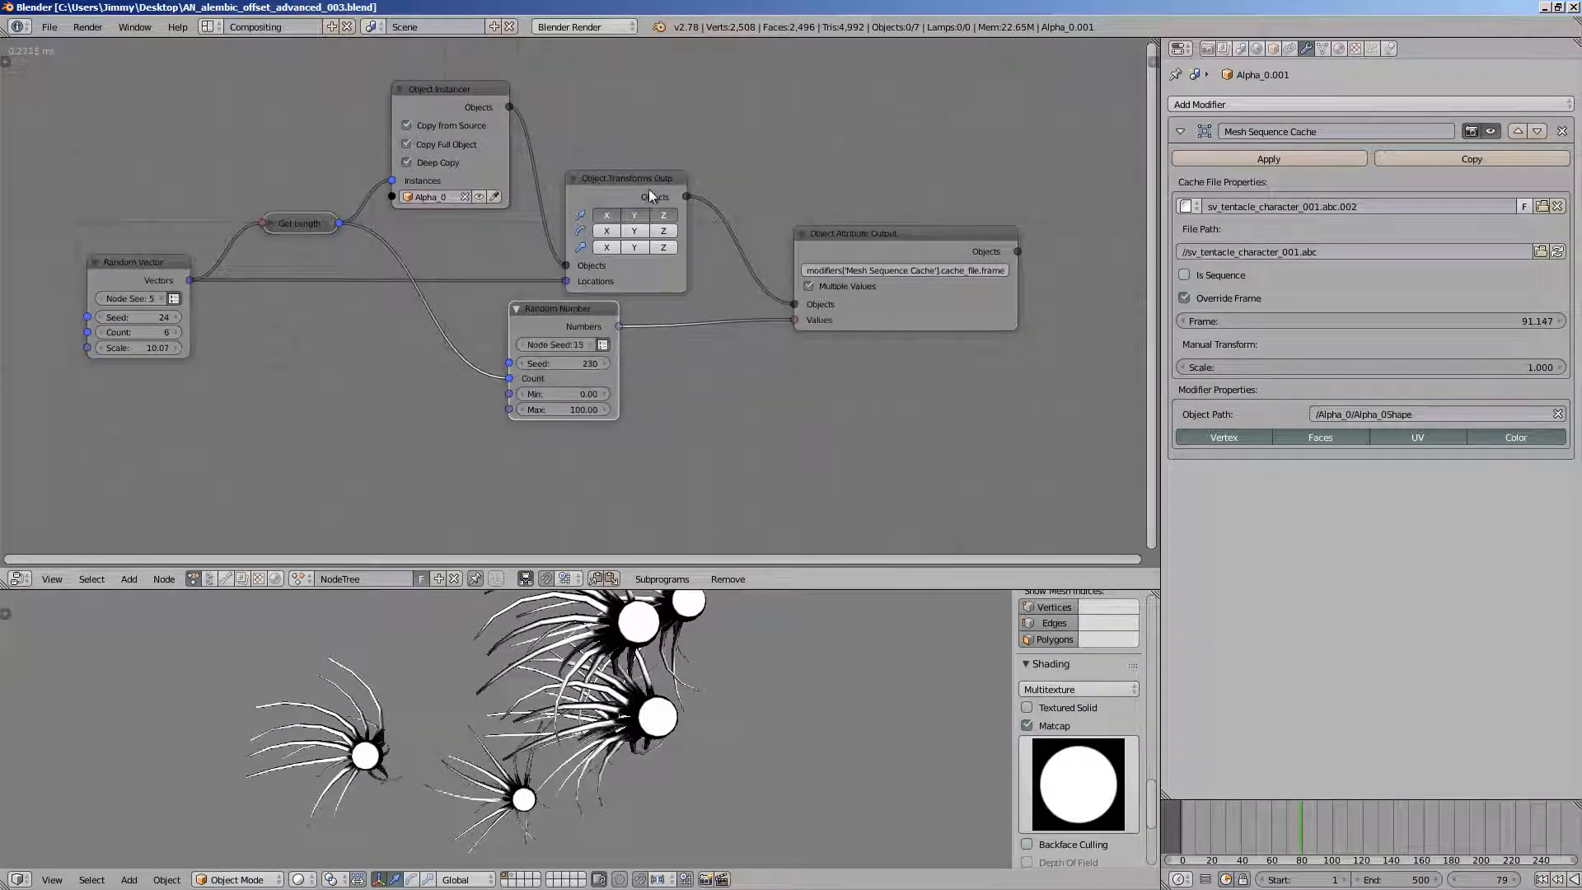
# - Move the Object Transforms Output and Random Number nodes apart, set the Random Number Seed to 268, and save the file
pyautogui.moveTo(650, 190); pyautogui.dragTo(656, 135)
pyautogui.hotkey('ctrl', 's')
pyautogui.click(656, 135)
pyautogui.moveTo(570, 363); pyautogui.dragTo(597, 303)
pyautogui.hotkey('ctrl', 's')
pyautogui.click(597, 303)
# - Add a Vector Wiggle node below the Get Length node and switch it to output a list of vectors
pyautogui.moveTo(518, 343); pyautogui.dragTo(607, 296, button='middle')
pyautogui.hotkey('shift', 'a')
pyautogui.click(450, 360)
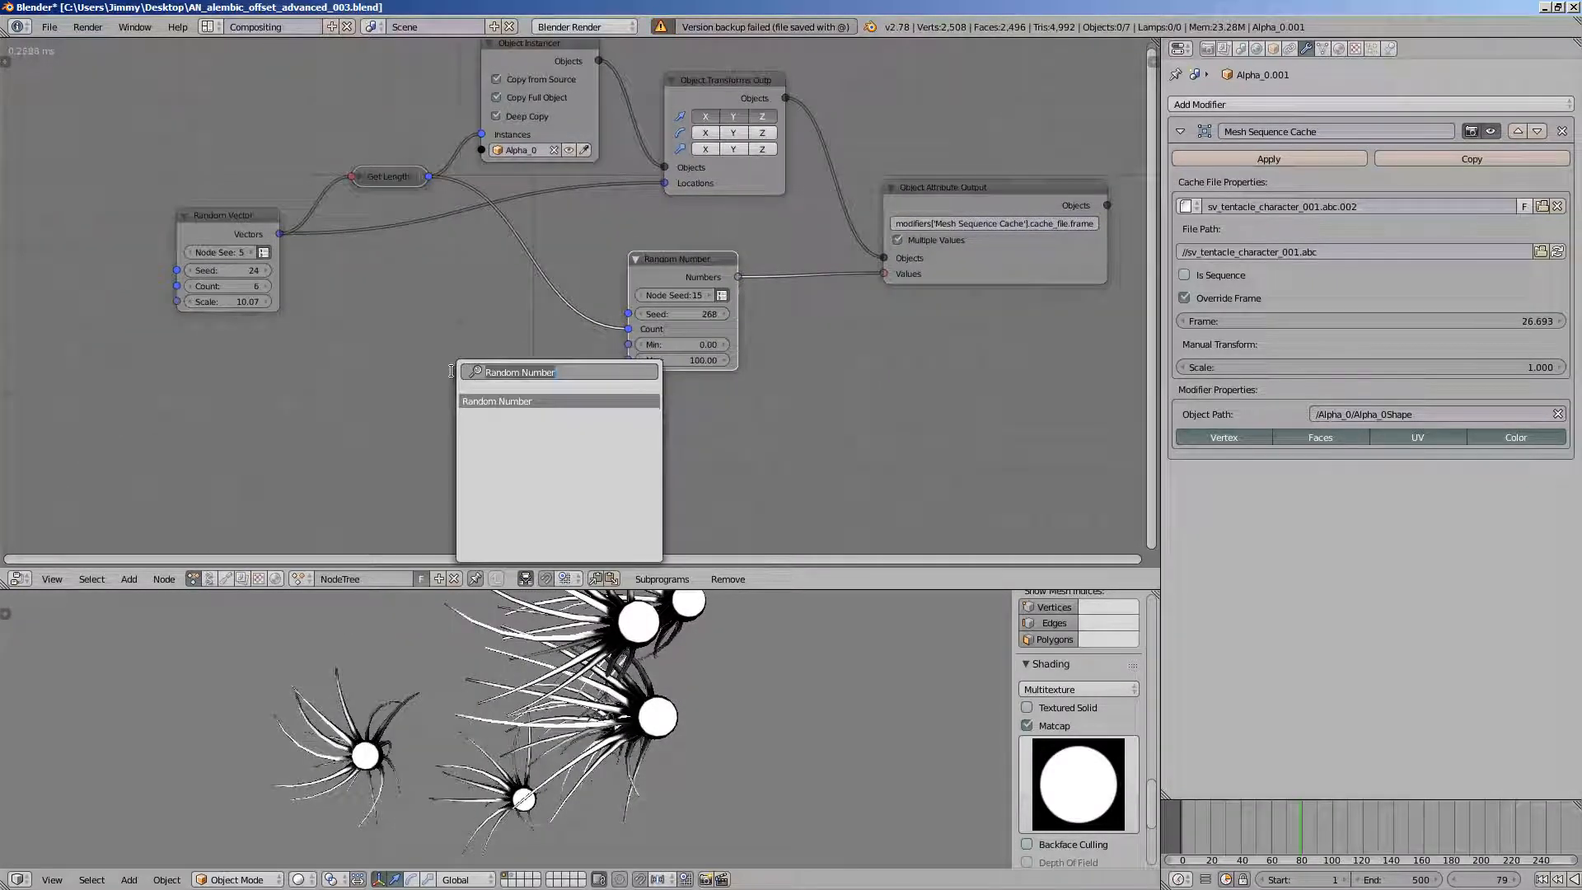
pyautogui.press('Return')
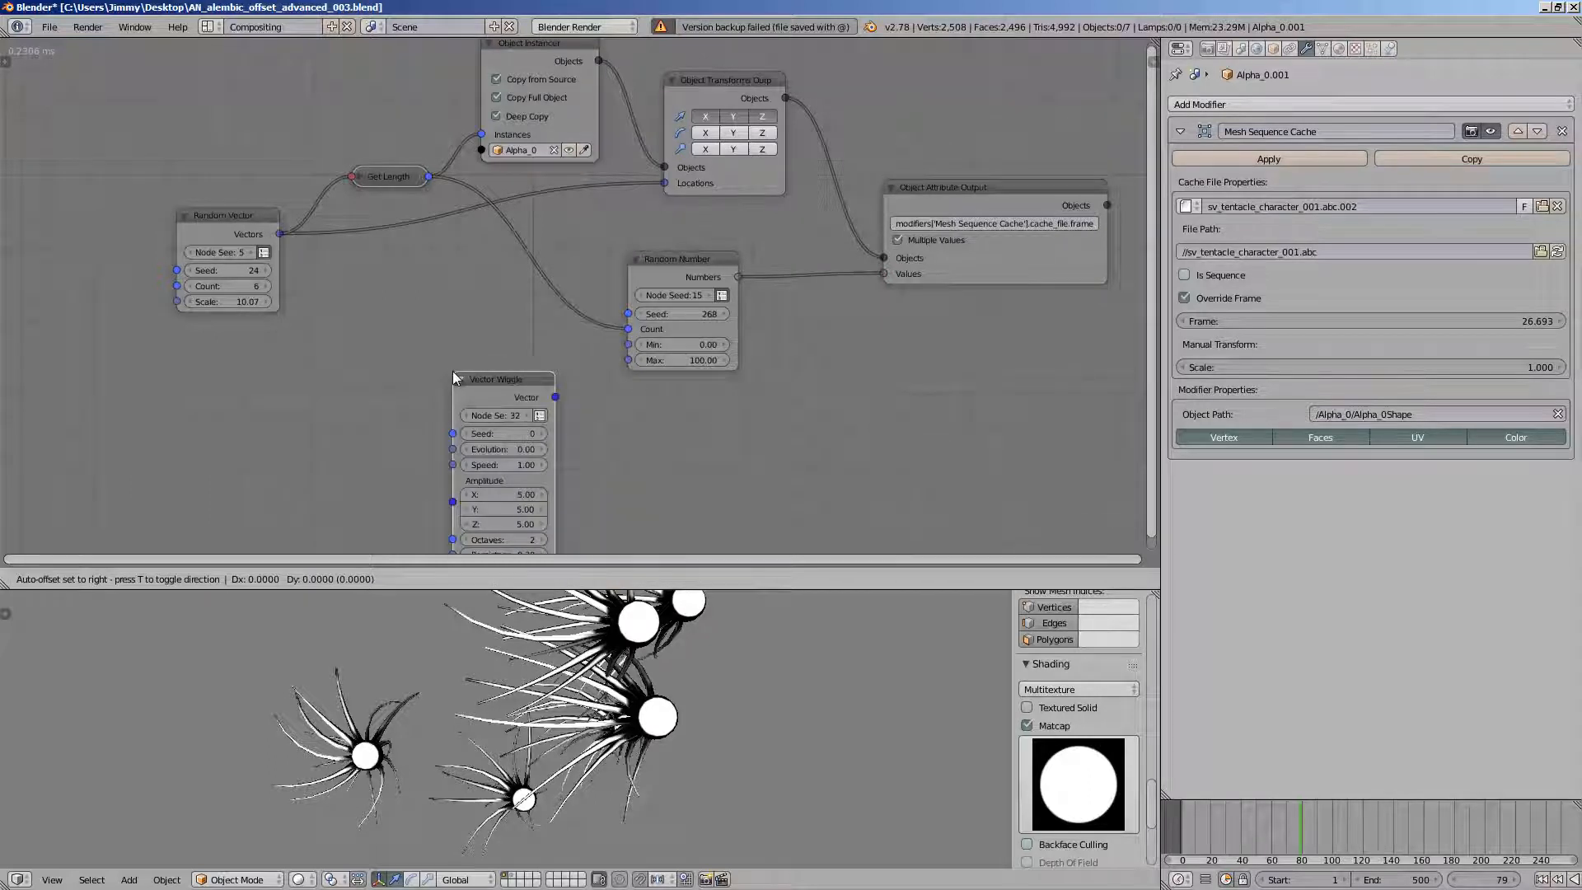
pyautogui.click(467, 379)
pyautogui.click(519, 387)
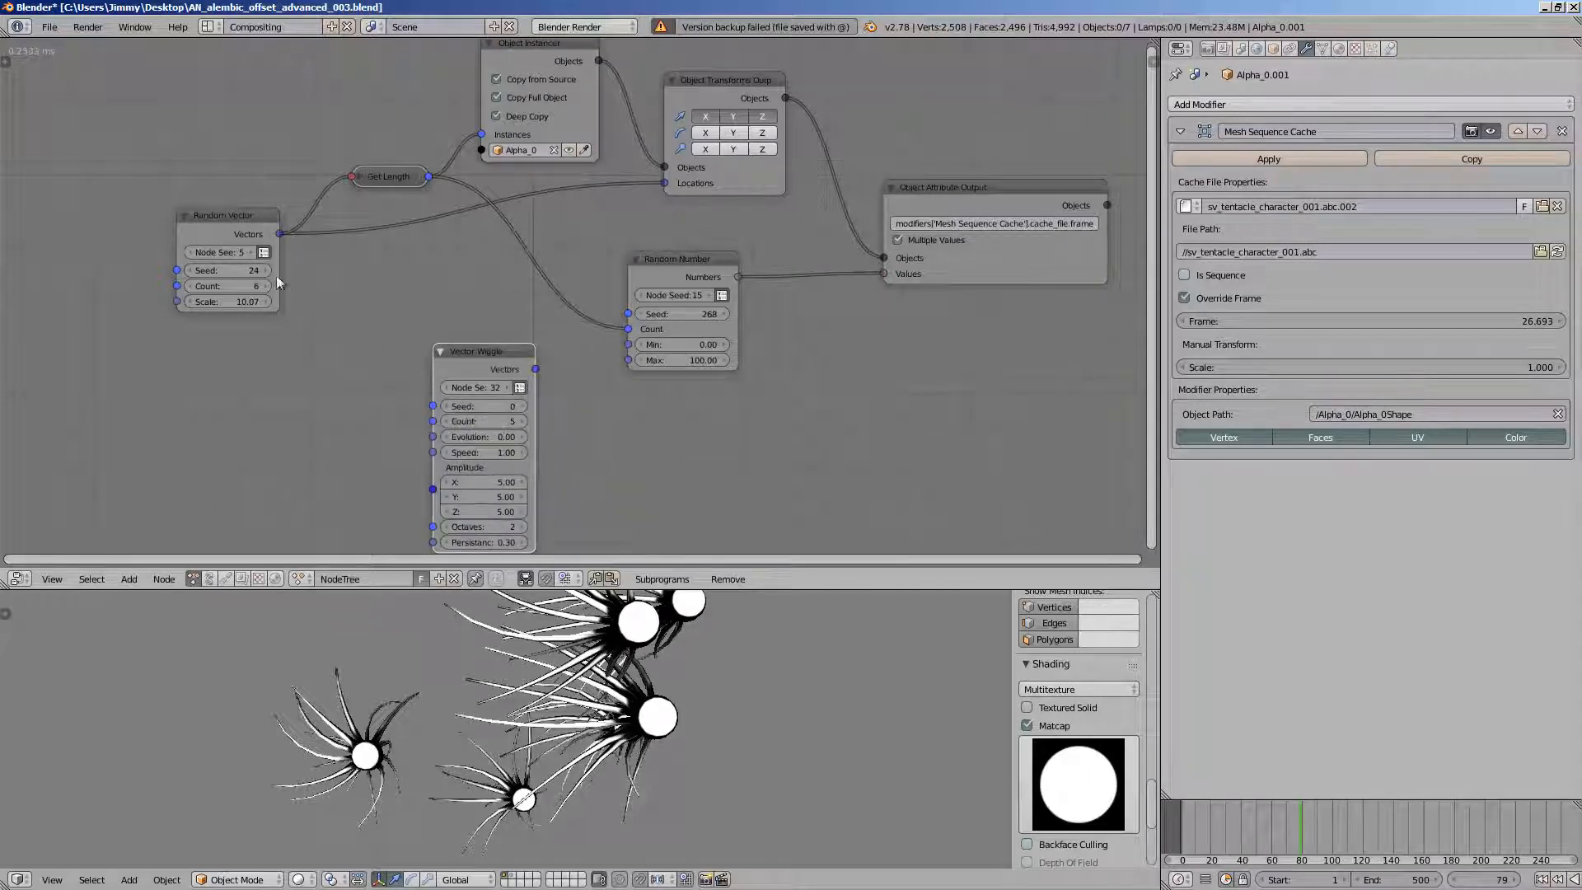
# - Drive the Vector Wiggle's Count with the length of the Random Vector list, reposition the Random Number node, and save the file
pyautogui.moveTo(281, 230); pyautogui.dragTo(433, 421)
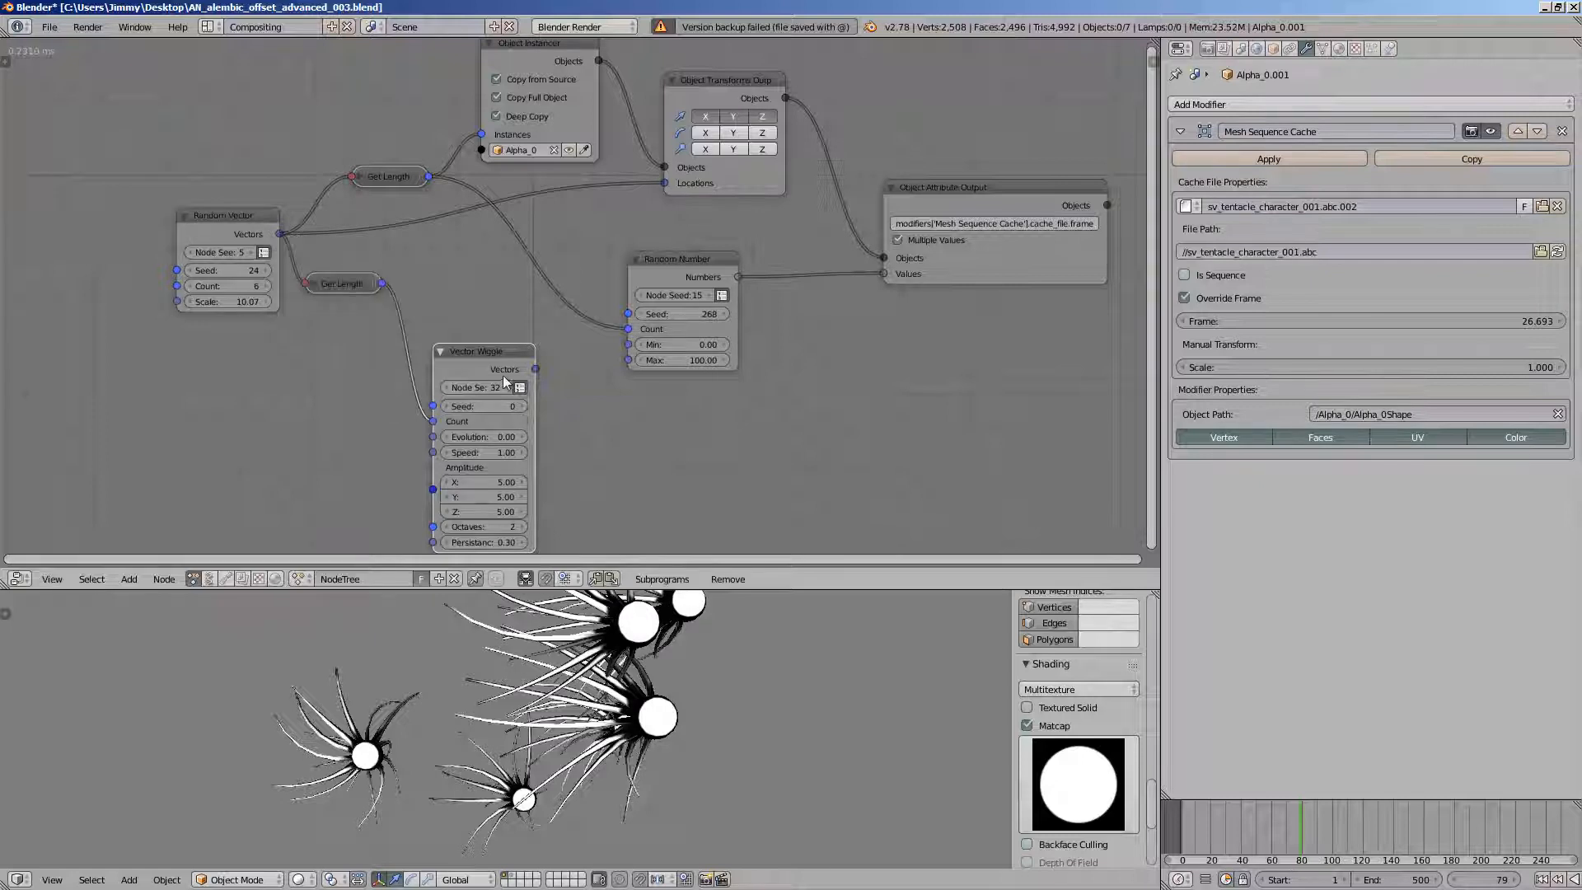
pyautogui.moveTo(535, 368); pyautogui.dragTo(813, 300)
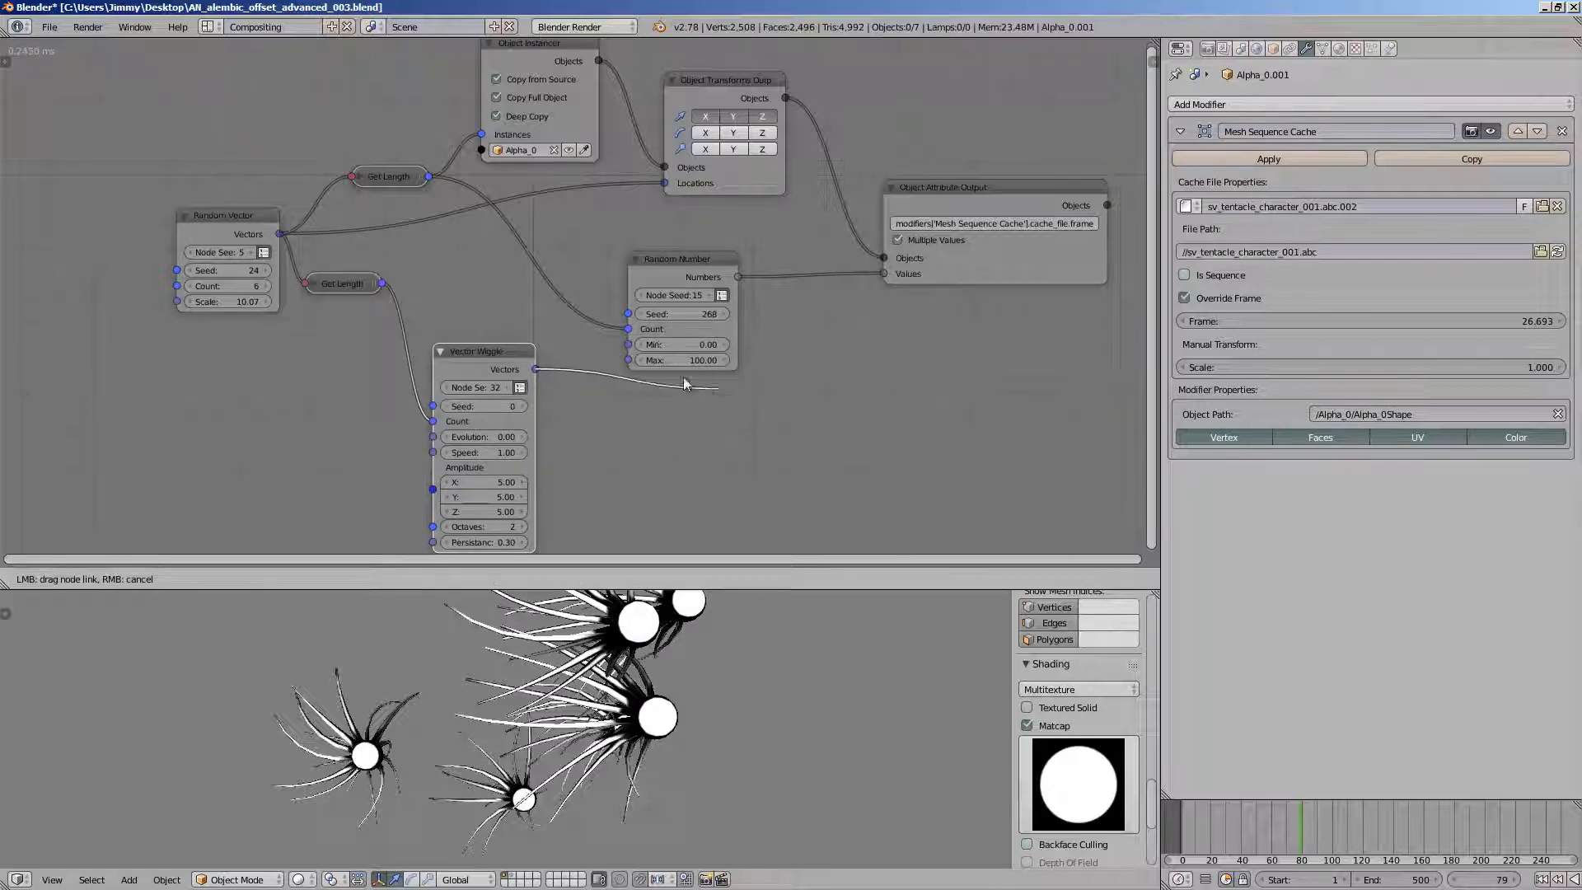
pyautogui.moveTo(683, 378); pyautogui.dragTo(664, 333)
pyautogui.moveTo(674, 269); pyautogui.dragTo(632, 244)
pyautogui.hotkey('ctrl', 's')
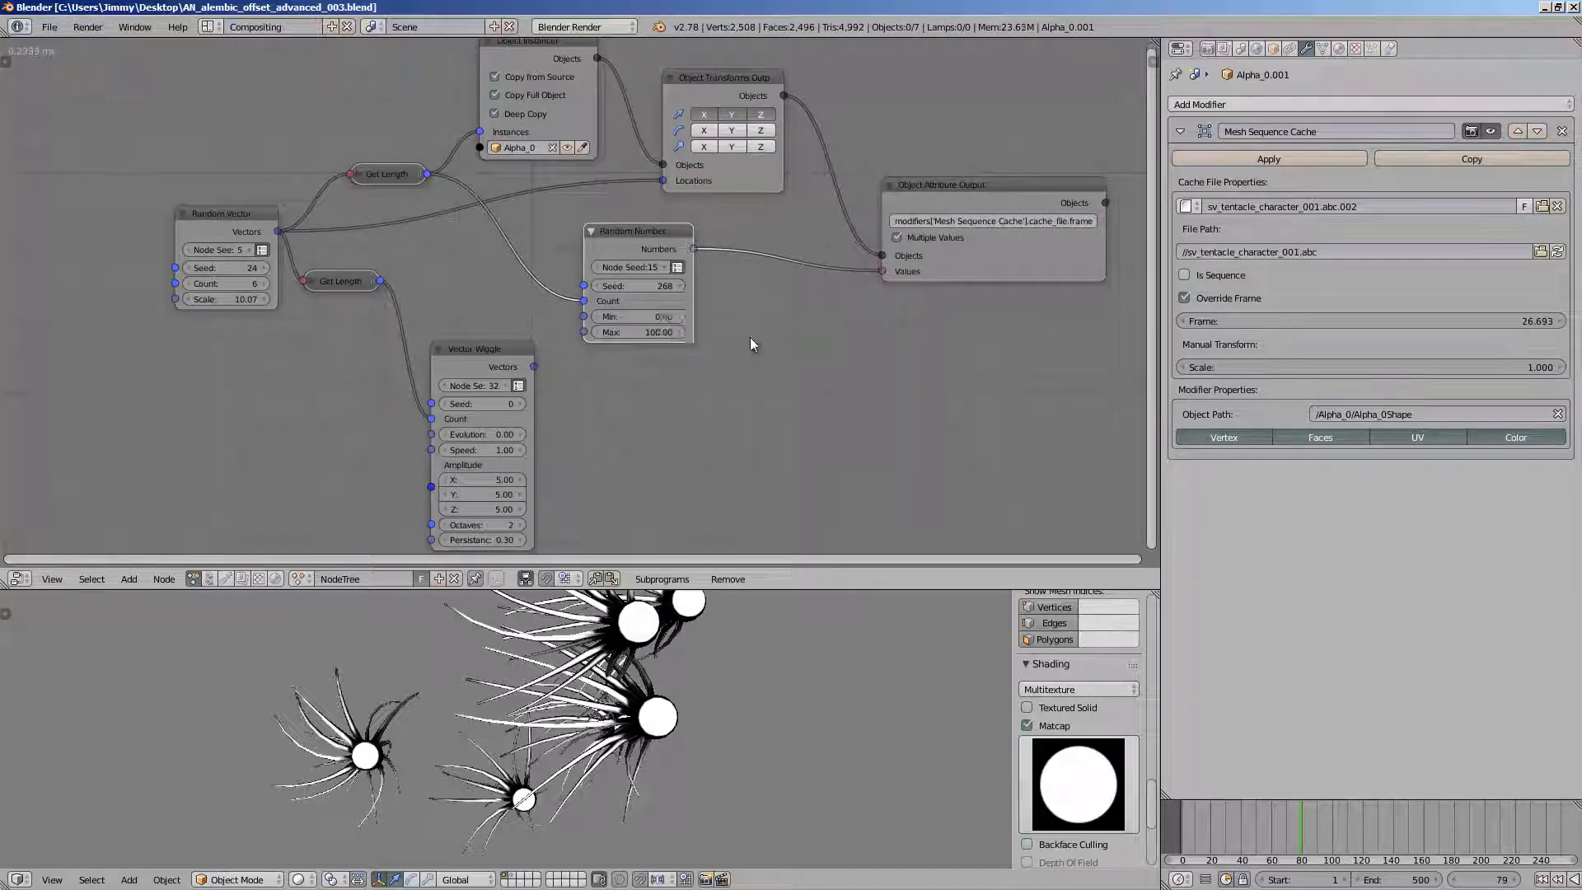
# - Add a Separate Vector node fed by the Vector Wiggle, link its X output to the Object Attribute Output's Values, and preview the animation
pyautogui.hotkey('ctrl', 'a')
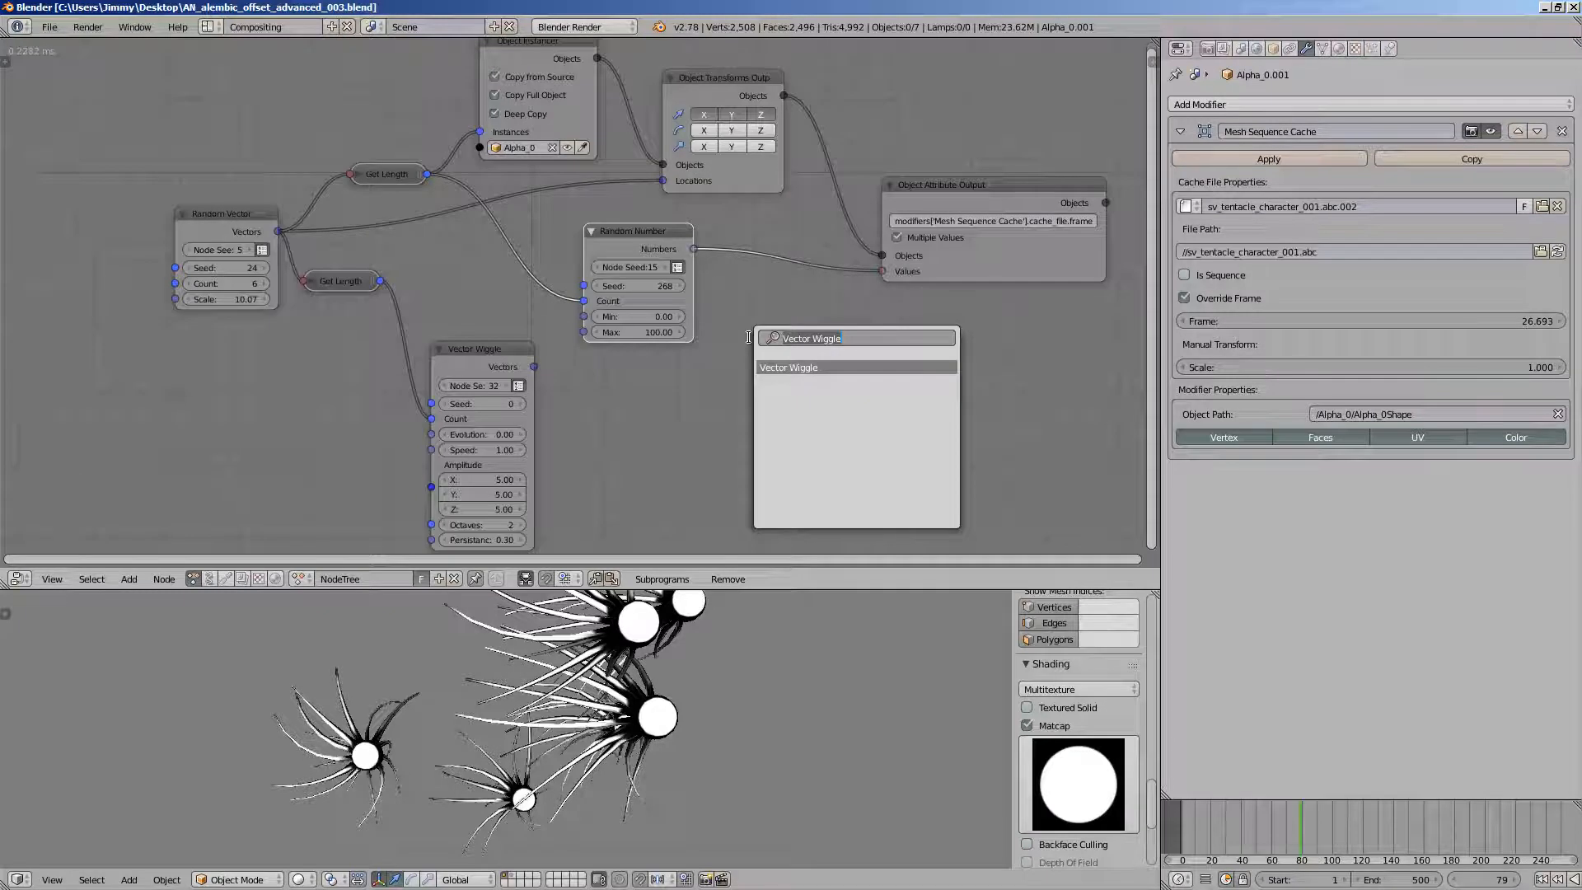
pyautogui.write('sepa')
pyautogui.press('Return')
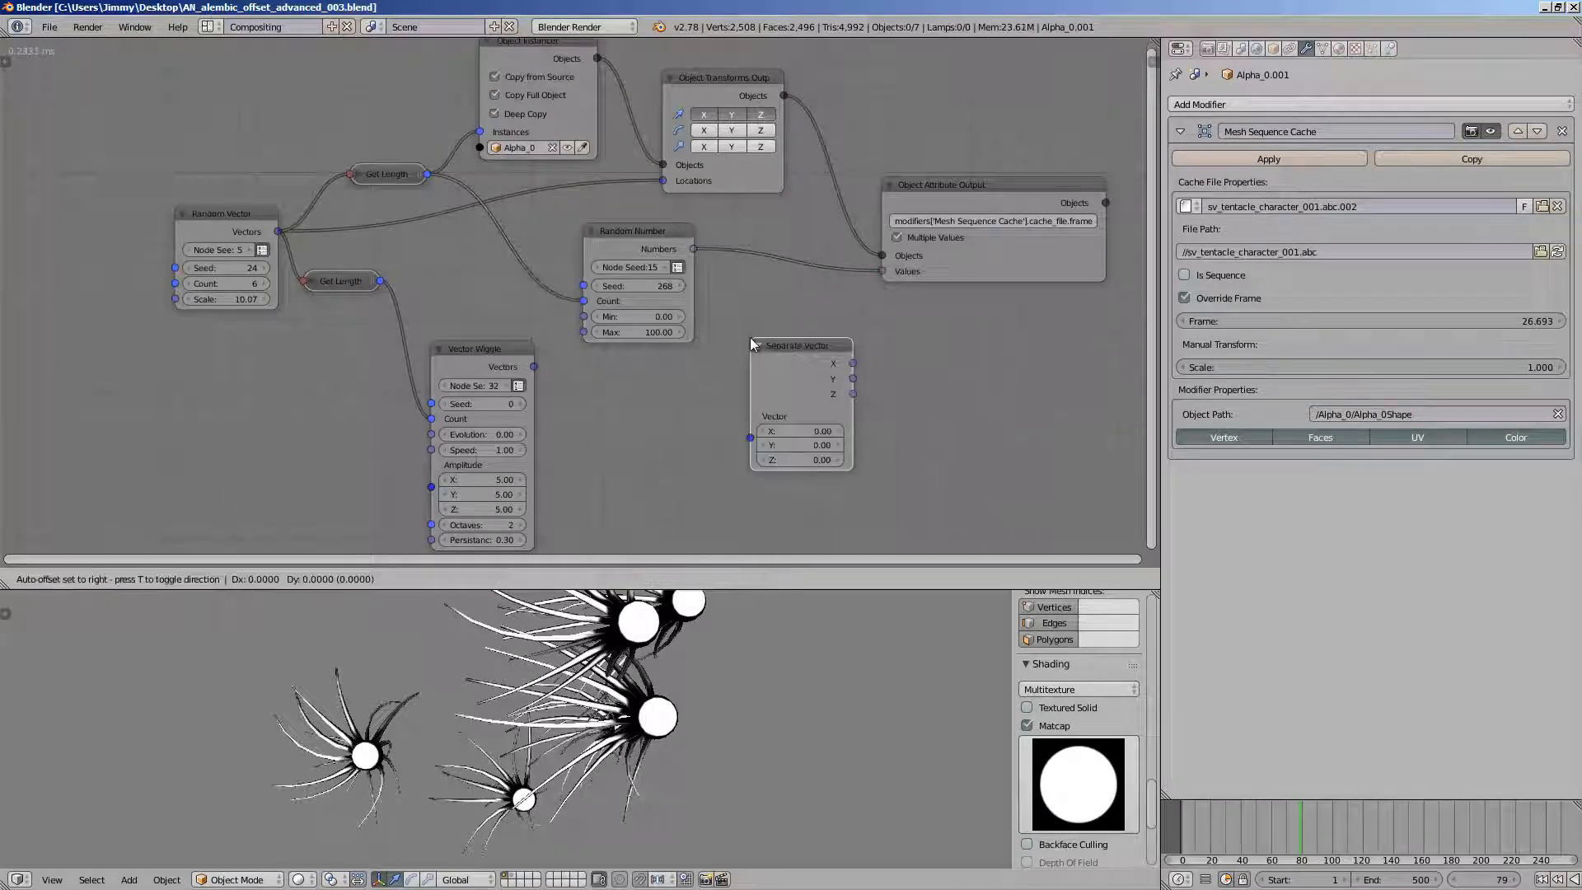
pyautogui.click(750, 338)
pyautogui.moveTo(534, 367); pyautogui.dragTo(750, 437)
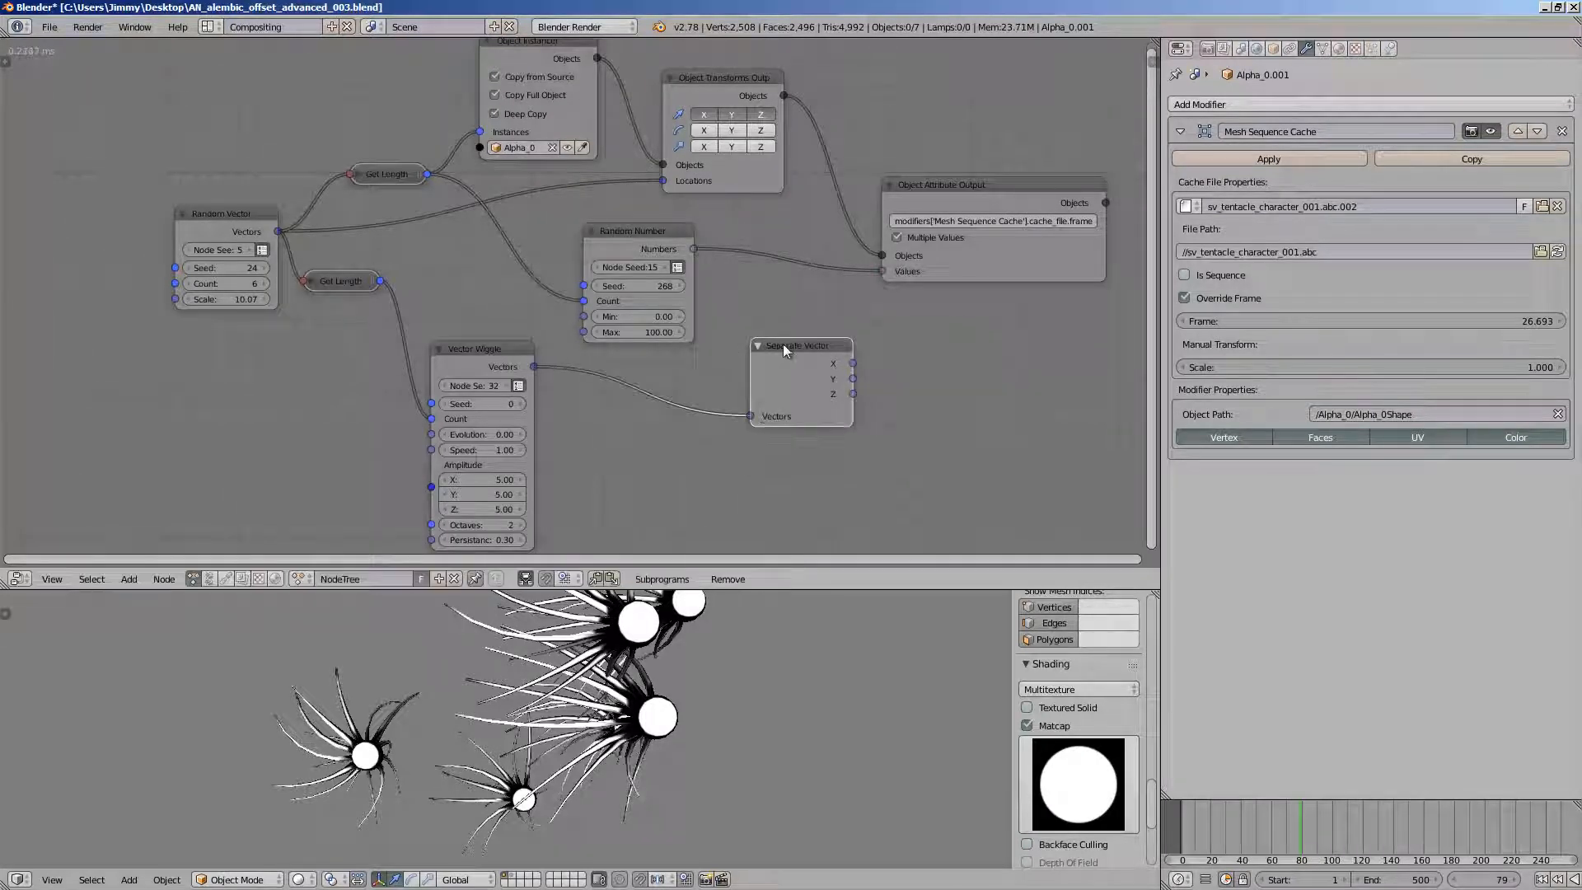
pyautogui.moveTo(783, 346); pyautogui.dragTo(882, 271)
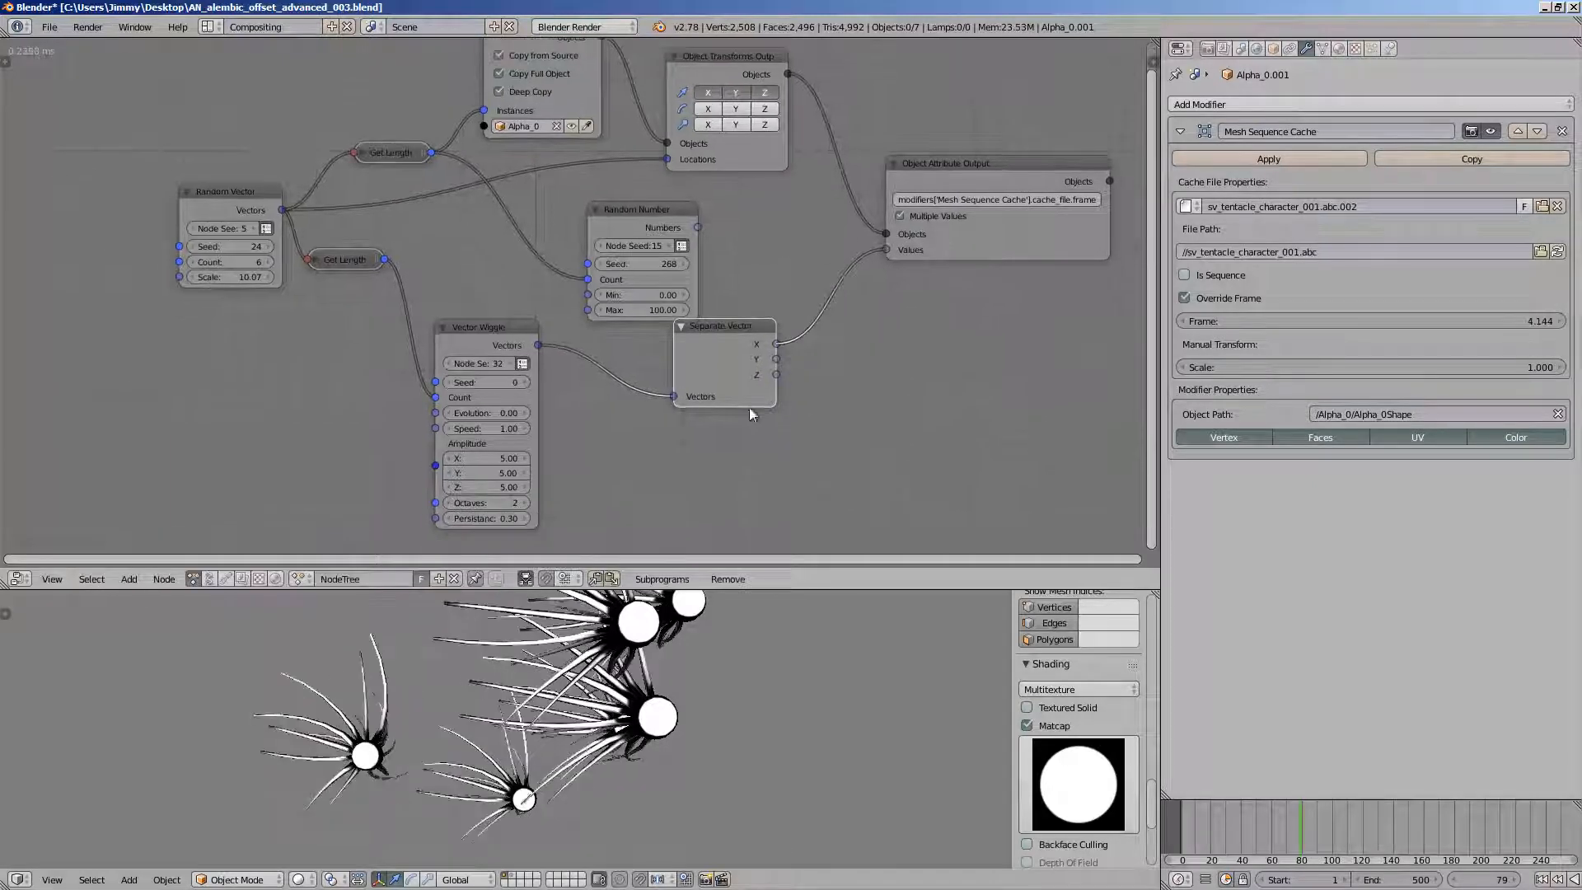
pyautogui.hotkey('alt', 'a')
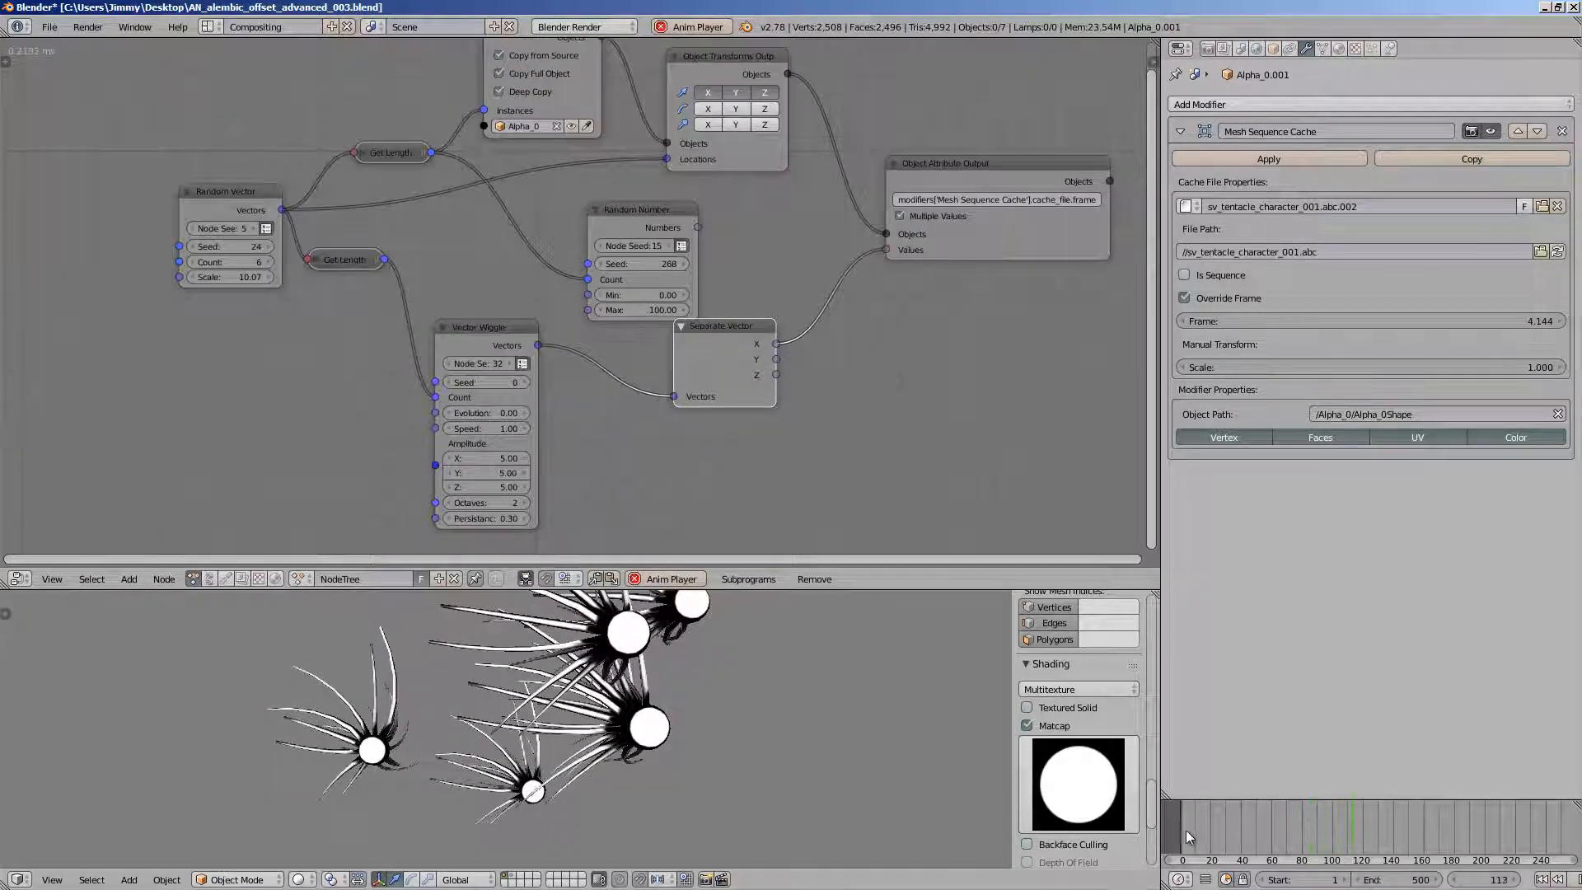
pyautogui.press('Escape')
# - Add a Time Info node and connect its Frame output to the Vector Wiggle's Evolution
pyautogui.hotkey('shift', 'a')
pyautogui.click(207, 376)
pyautogui.write('flo')
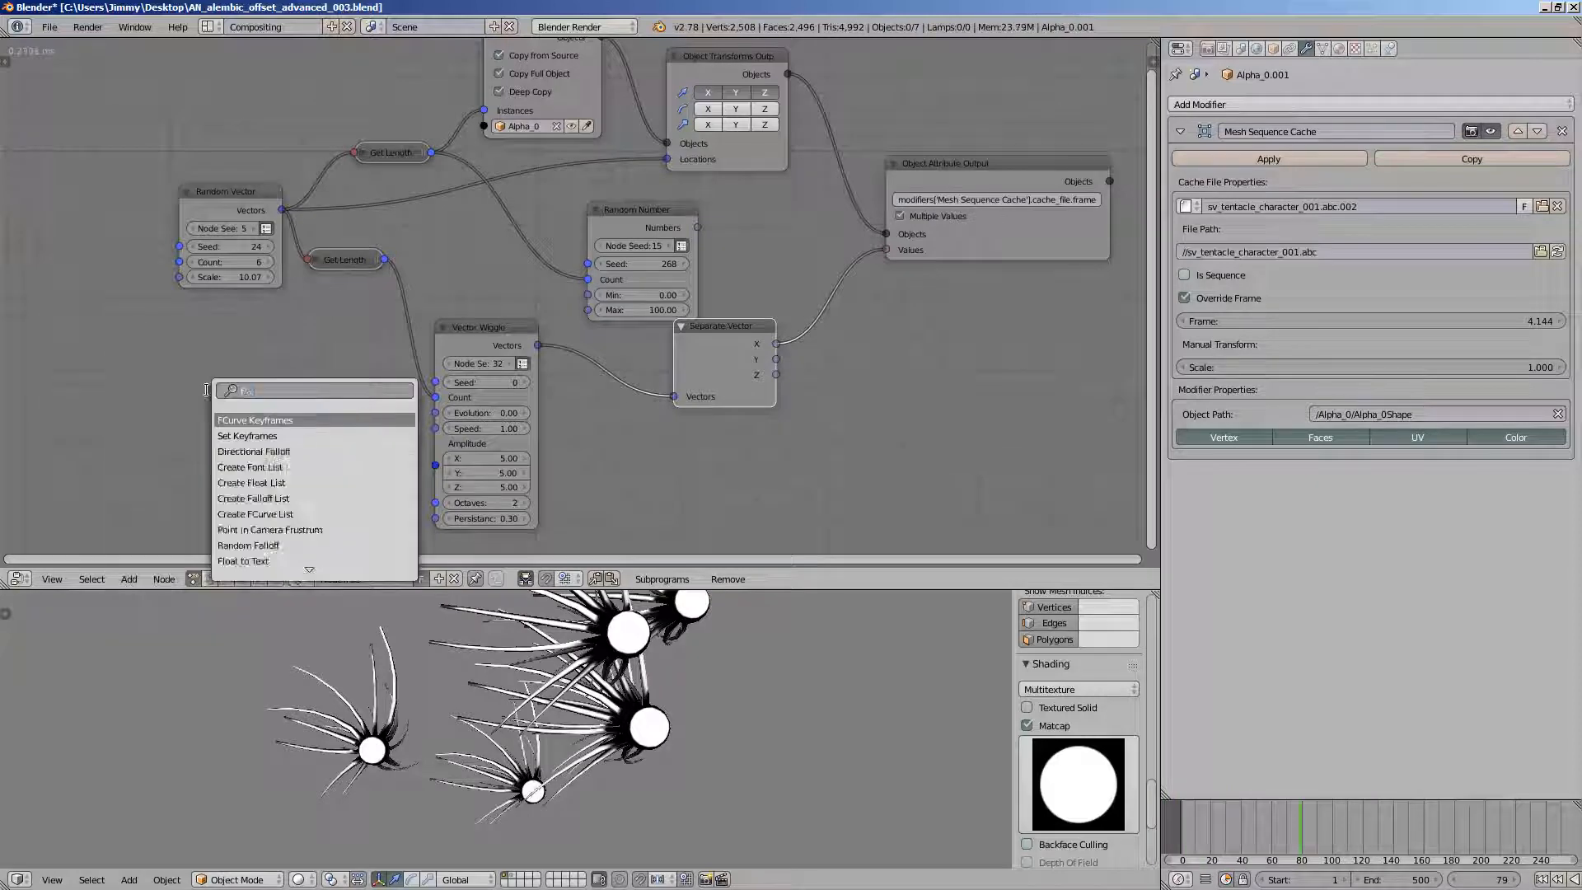
pyautogui.press('Down')
pyautogui.press('Down')
pyautogui.press('Return')
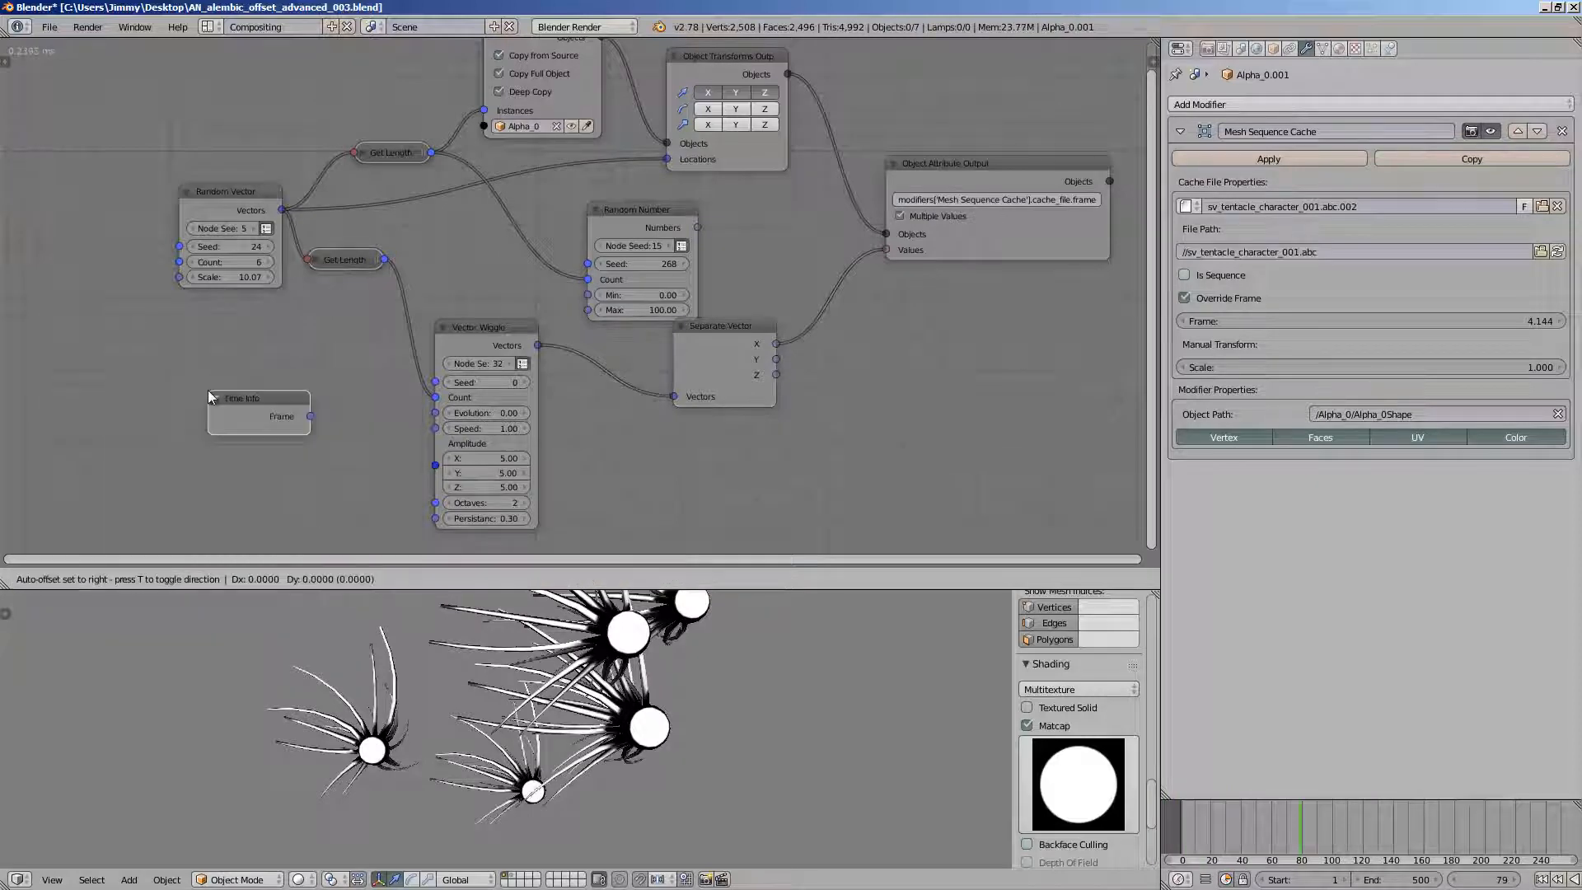
pyautogui.moveTo(375, 421); pyautogui.dragTo(430, 415)
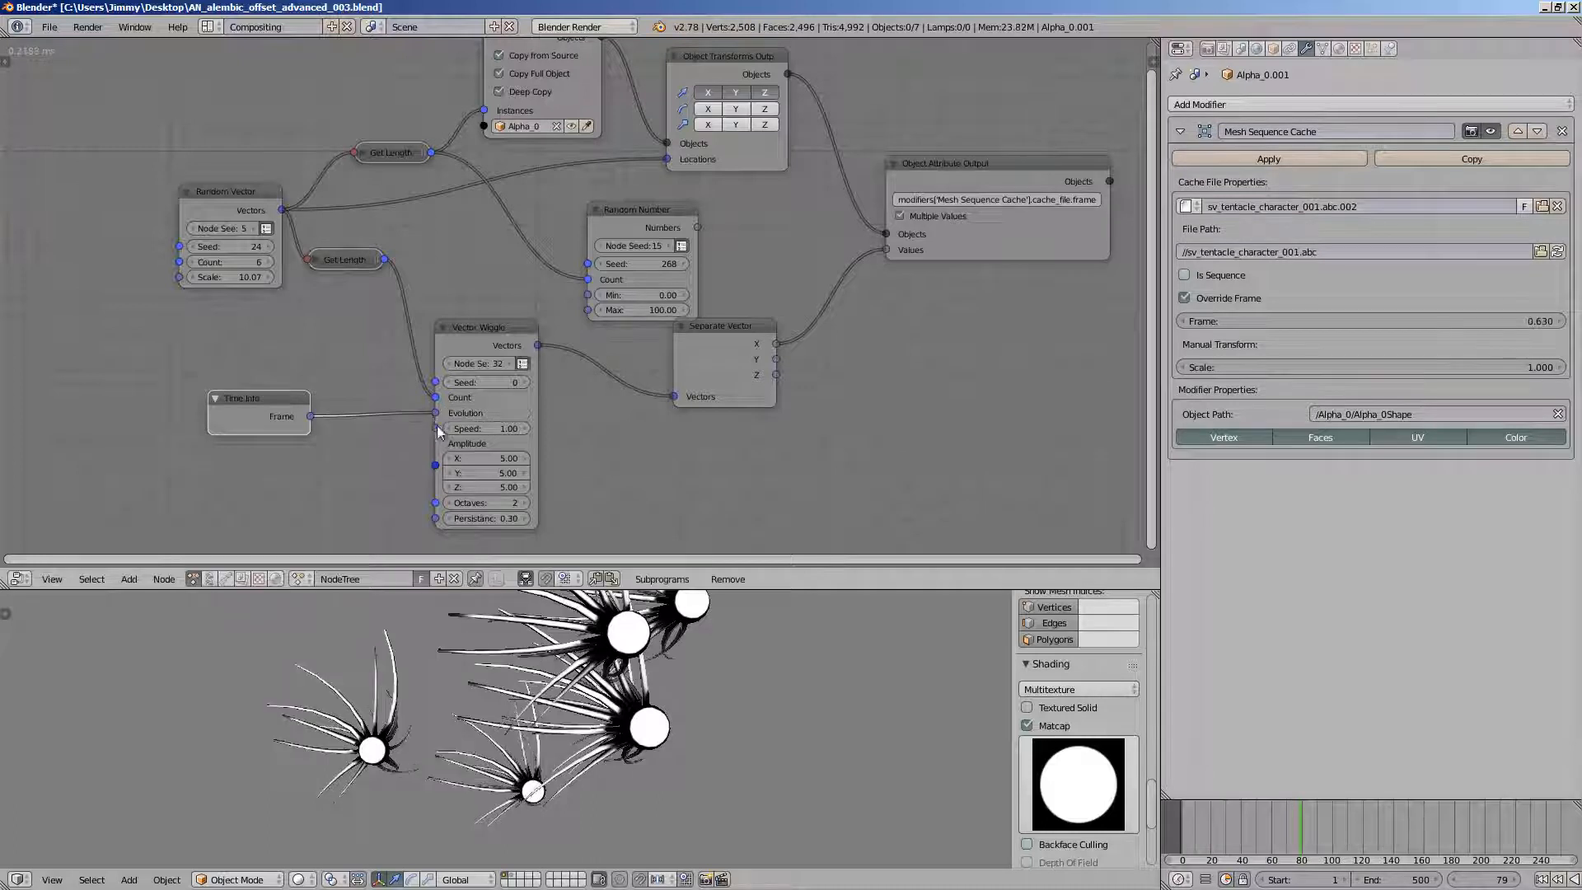
# - Play the animation and set the Vector Wiggle's X, Y and Z amplitude to 100
pyautogui.hotkey('alt', 'a')
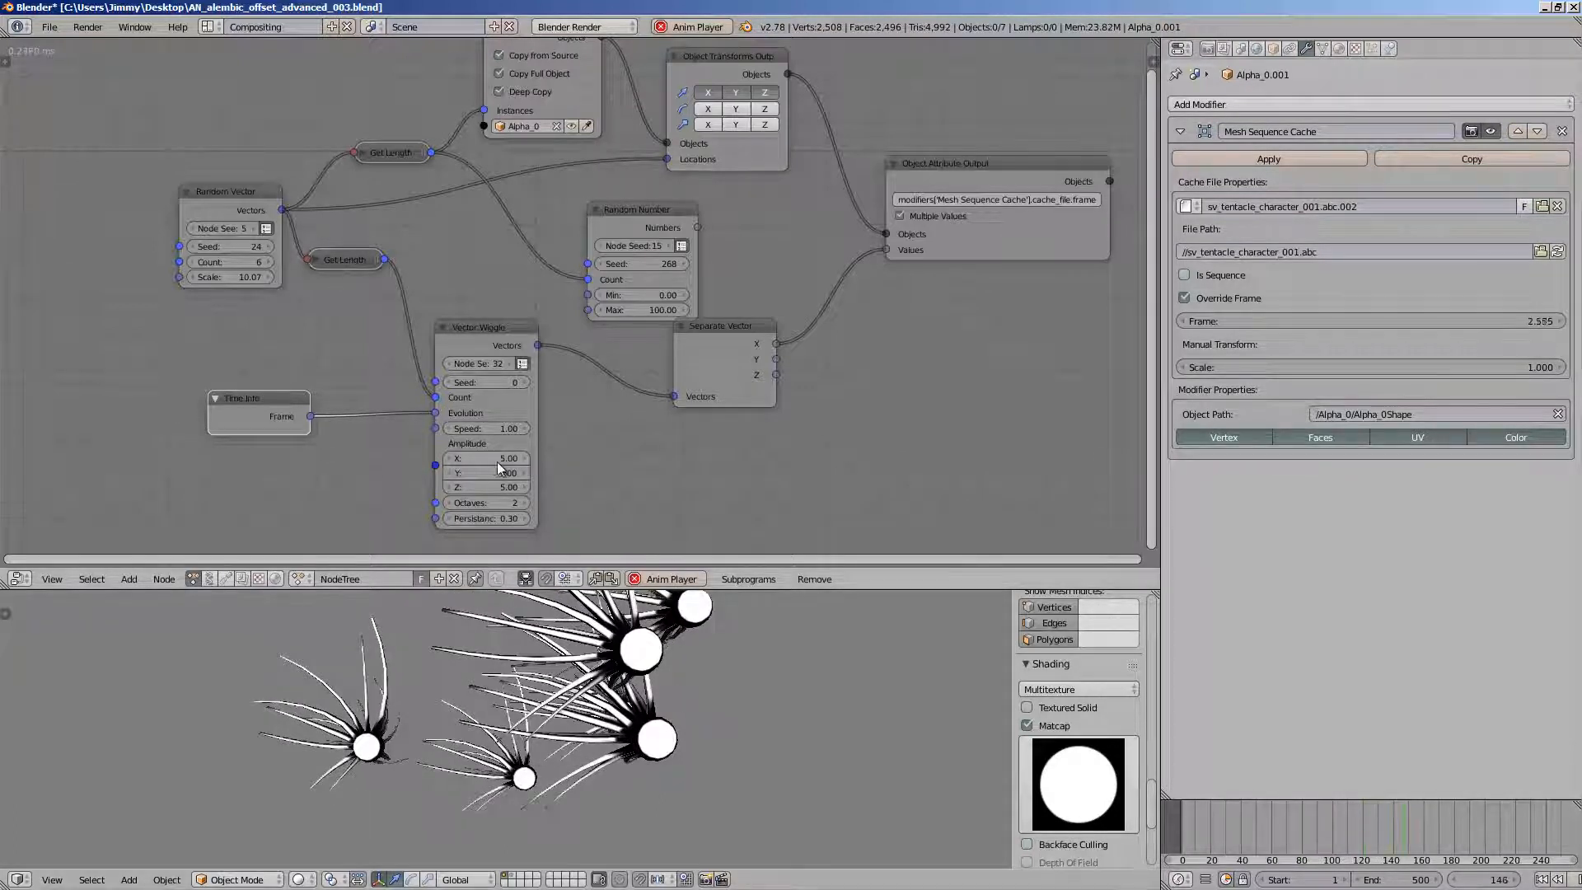
pyautogui.moveTo(498, 463); pyautogui.dragTo(497, 487)
pyautogui.write('100')
pyautogui.press('Return')
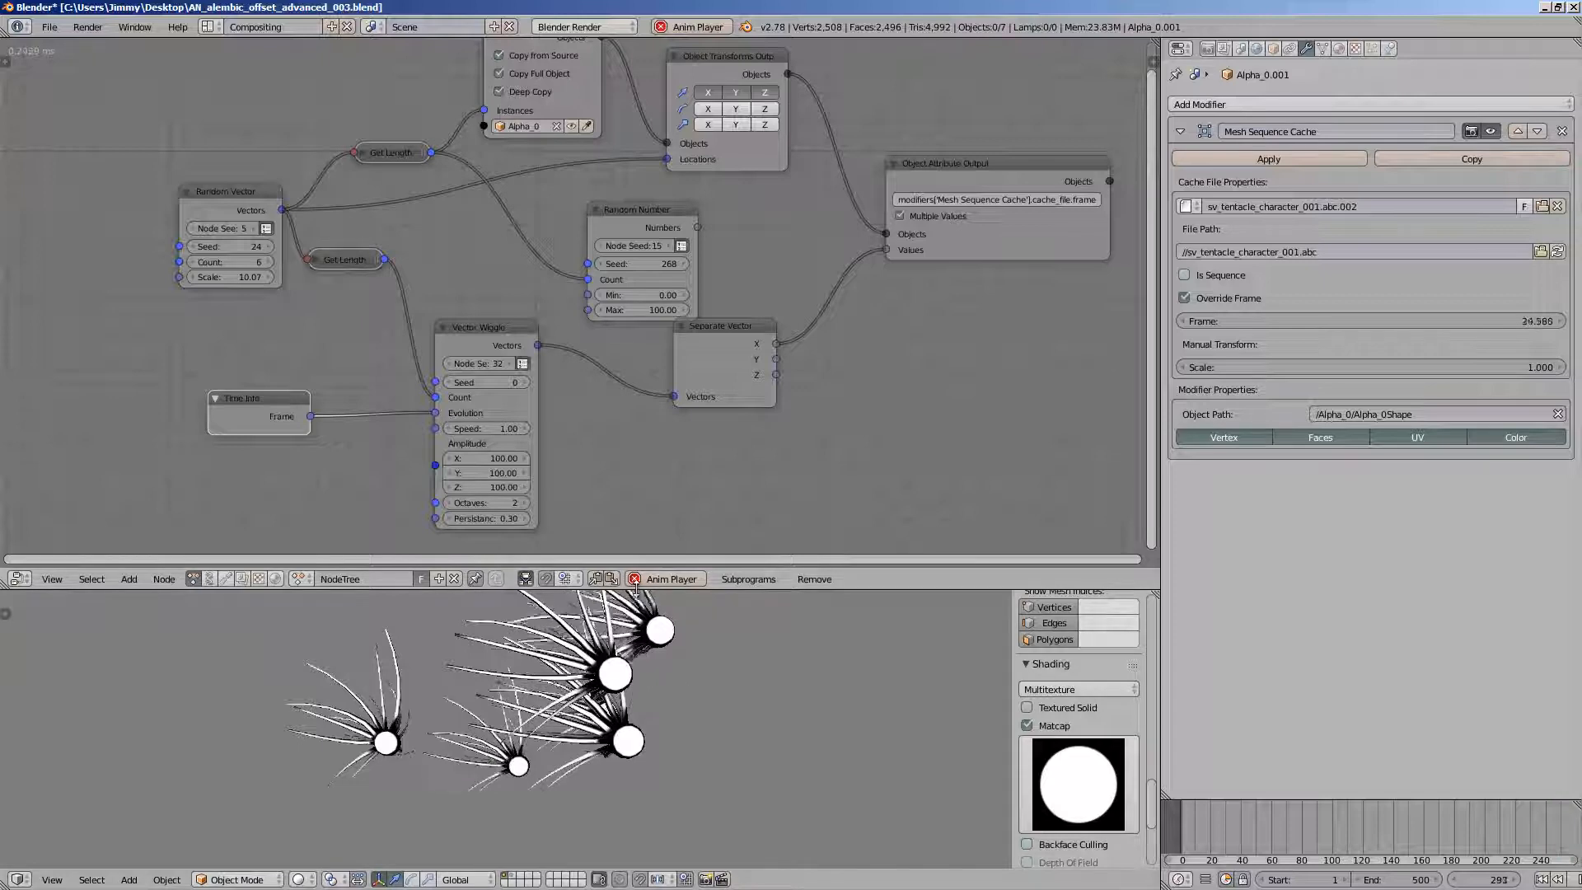
# - Enlarge the 3D view area upward and spread the Vector Wiggle and Separate Vector nodes apart
pyautogui.moveTo(635, 590); pyautogui.dragTo(628, 472)
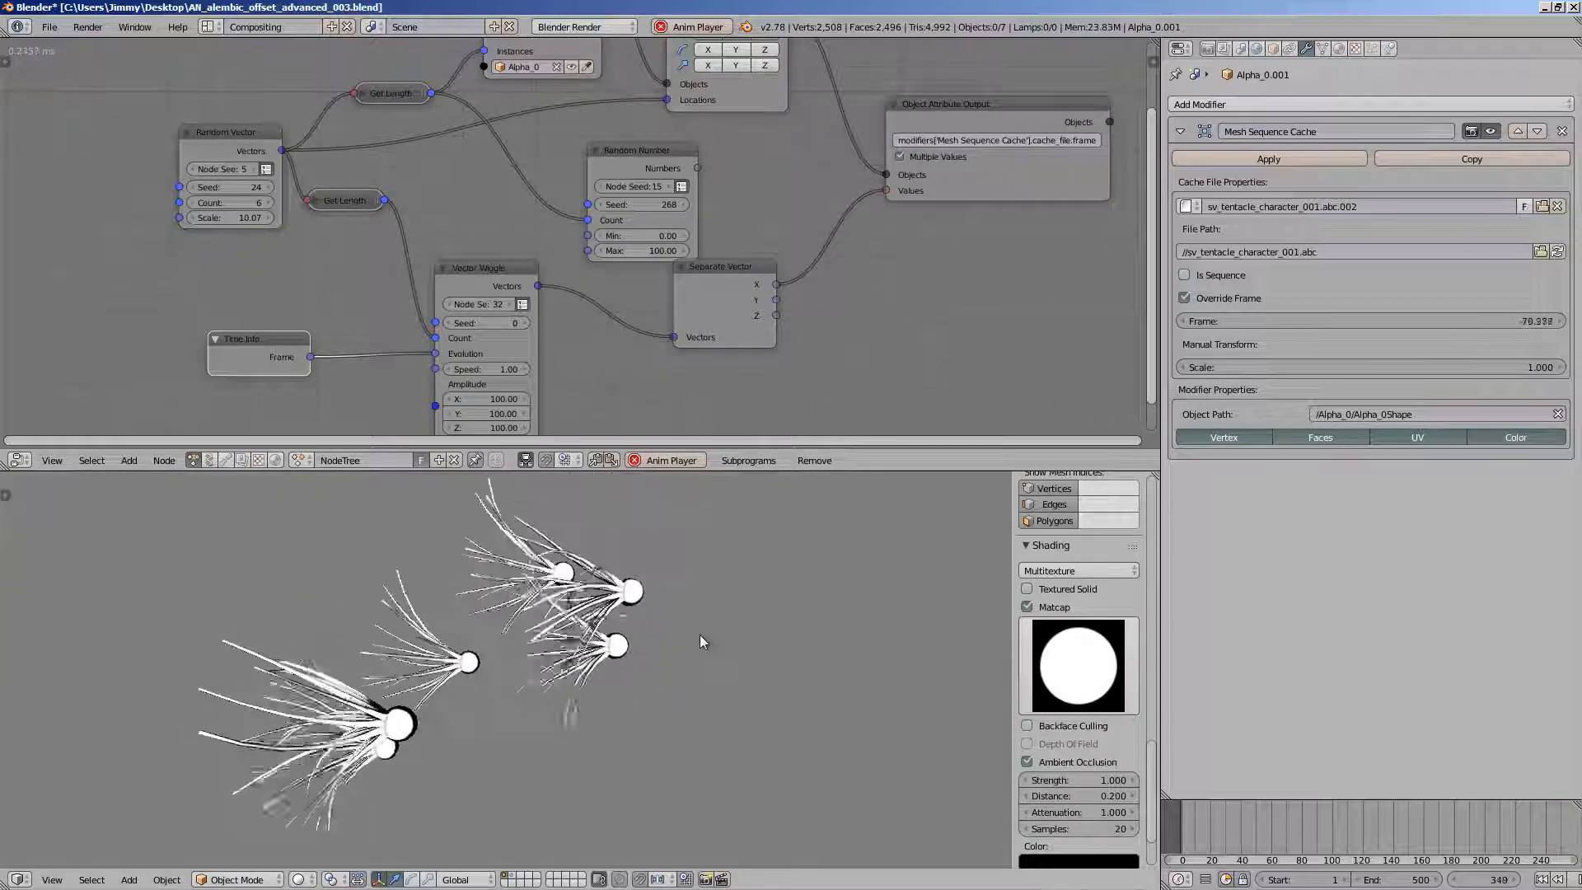
pyautogui.moveTo(499, 355); pyautogui.dragTo(466, 289, button='middle')
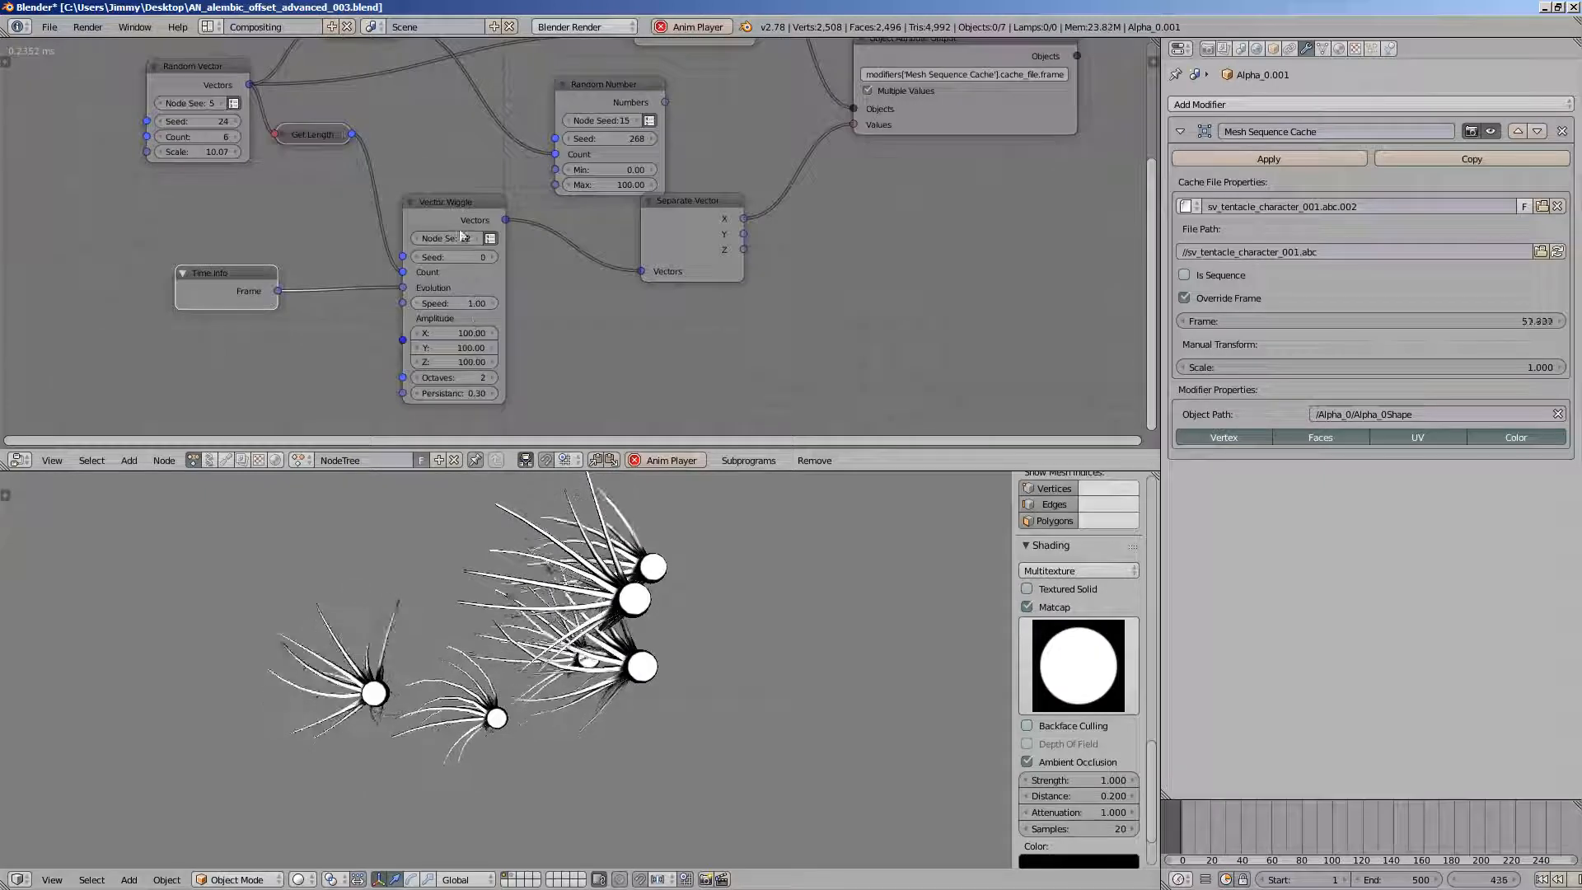
pyautogui.moveTo(458, 212); pyautogui.dragTo(433, 239)
pyautogui.moveTo(453, 272); pyautogui.dragTo(440, 246, button='middle')
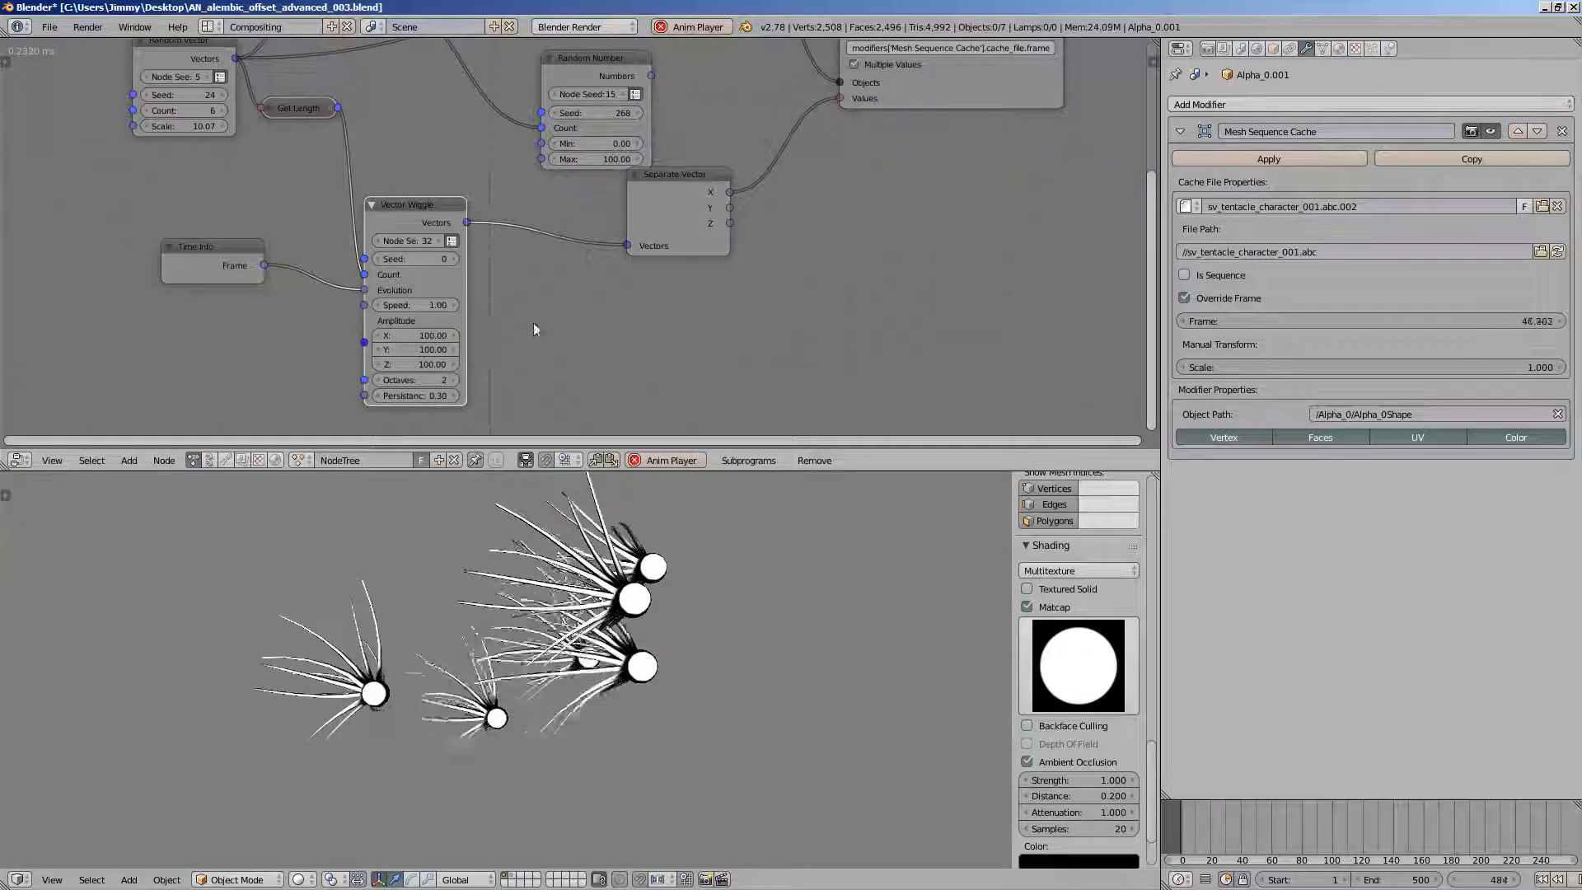
pyautogui.moveTo(532, 323); pyautogui.dragTo(522, 339, button='middle')
pyautogui.moveTo(641, 252); pyautogui.dragTo(711, 282)
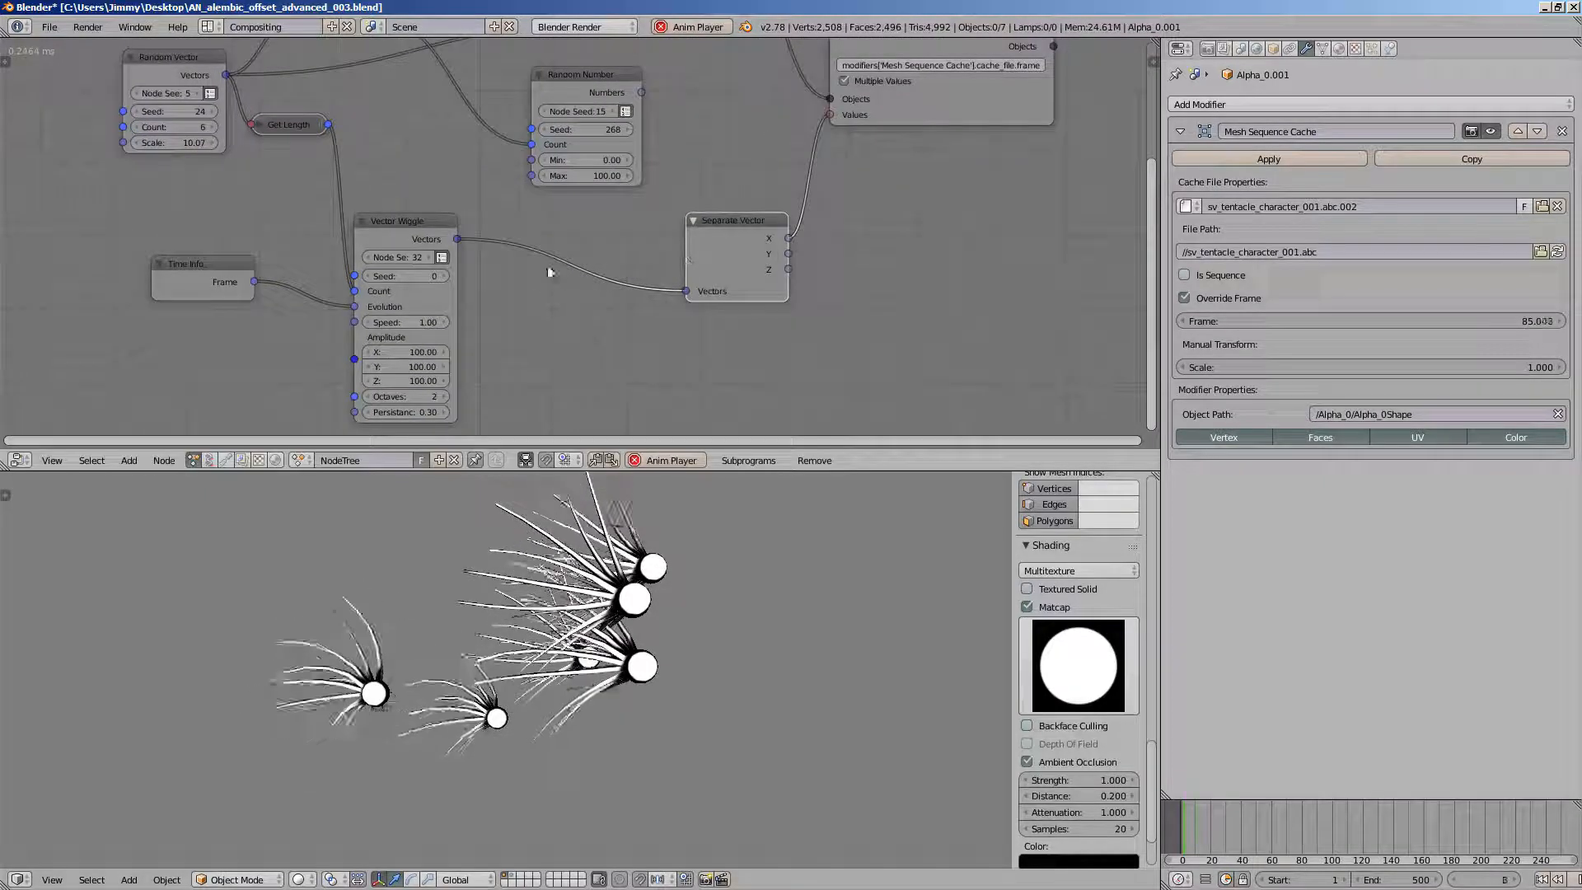
# - Try the Vector Wiggle's amplitude at 1.00 on all three axes
pyautogui.click(432, 354)
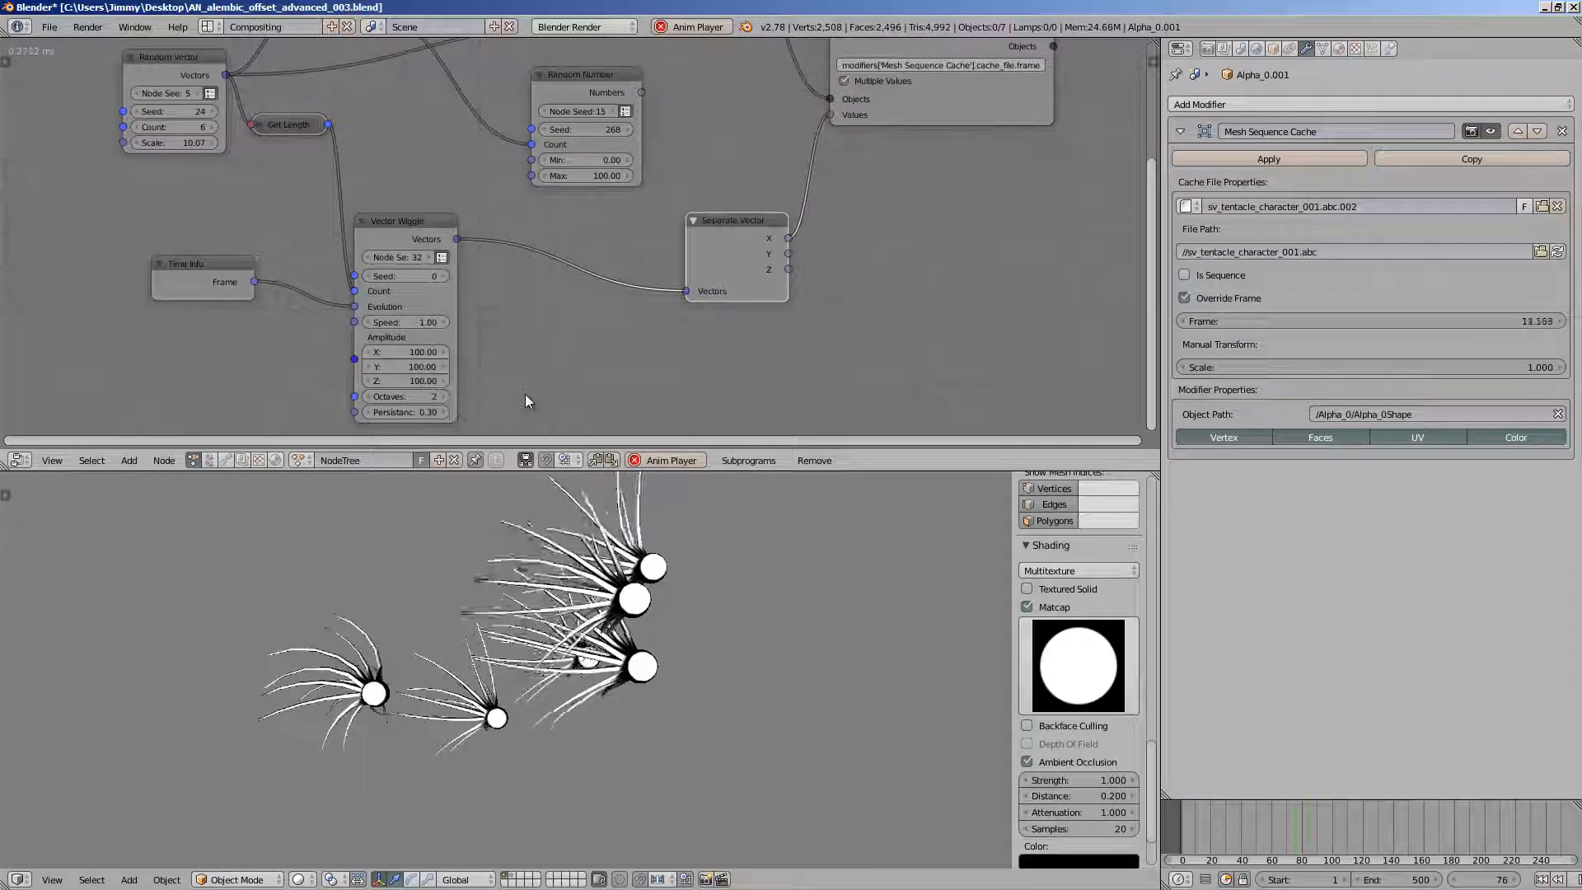
pyautogui.write('1')
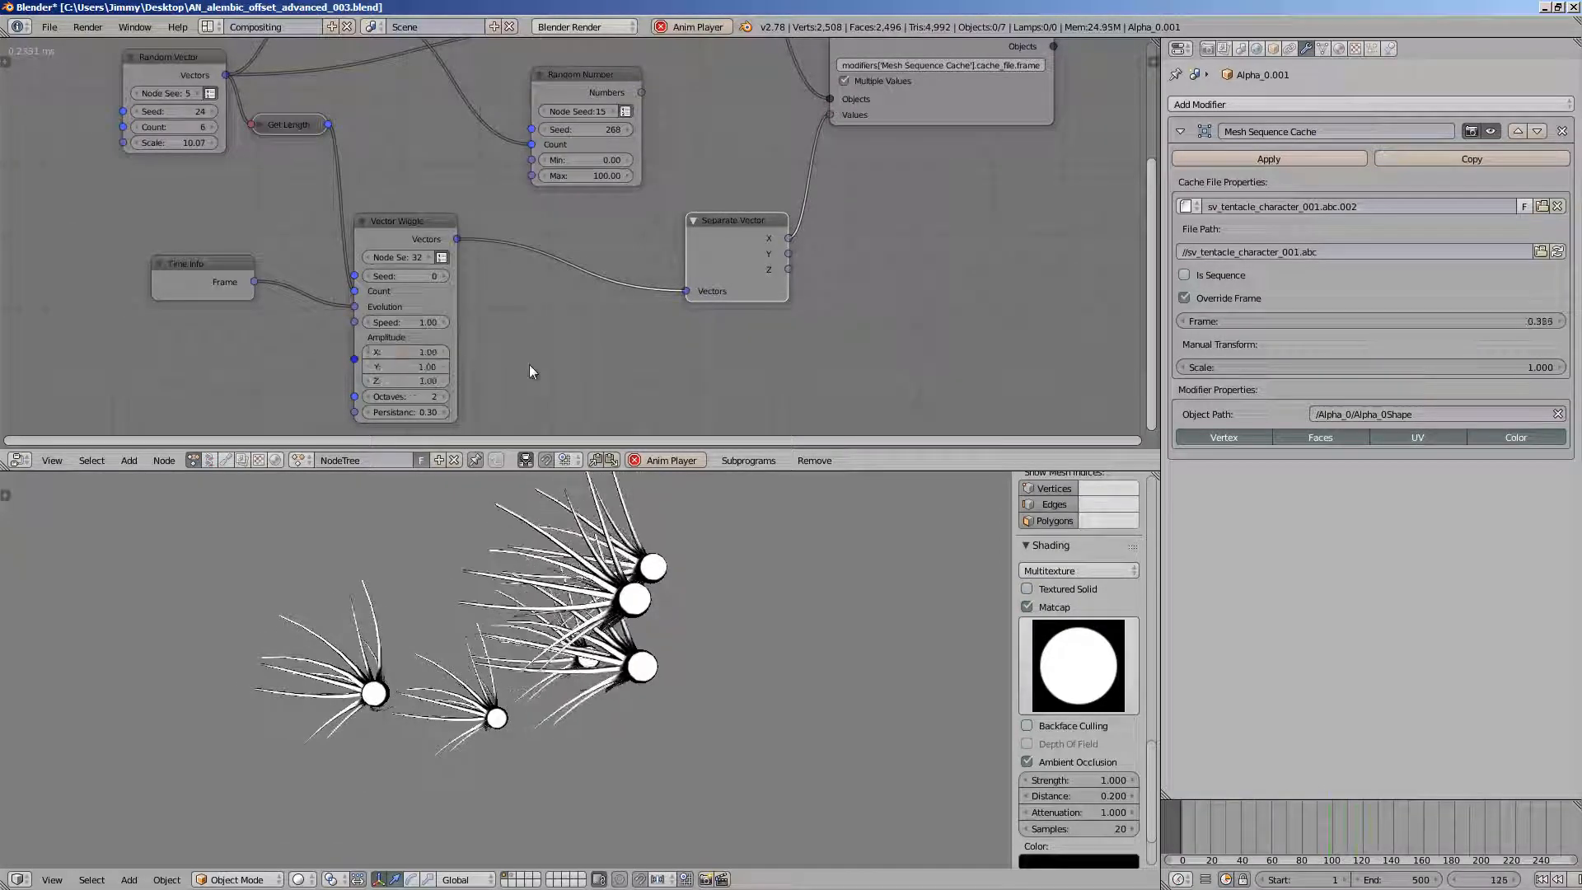
pyautogui.press('Return')
# - Set the Vector Wiggle's amplitude to 100 on all three axes, nudge the wiggle and Separate Vector nodes, and stop playback
pyautogui.scroll(1, 471, 253)
pyautogui.moveTo(412, 239); pyautogui.dragTo(437, 223)
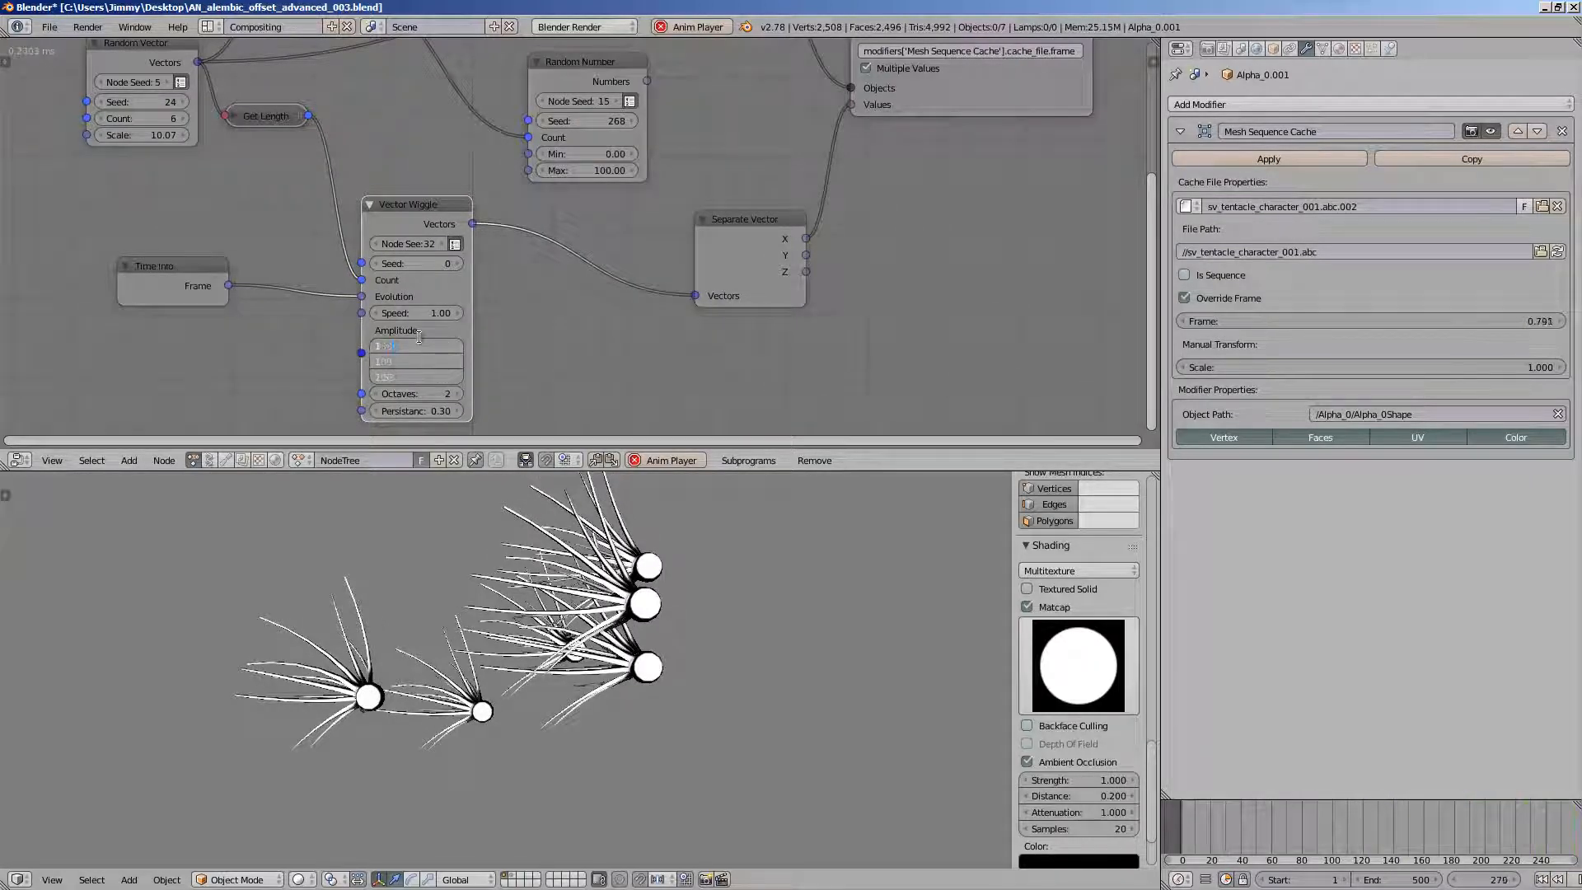
pyautogui.write('100')
pyautogui.press('Return')
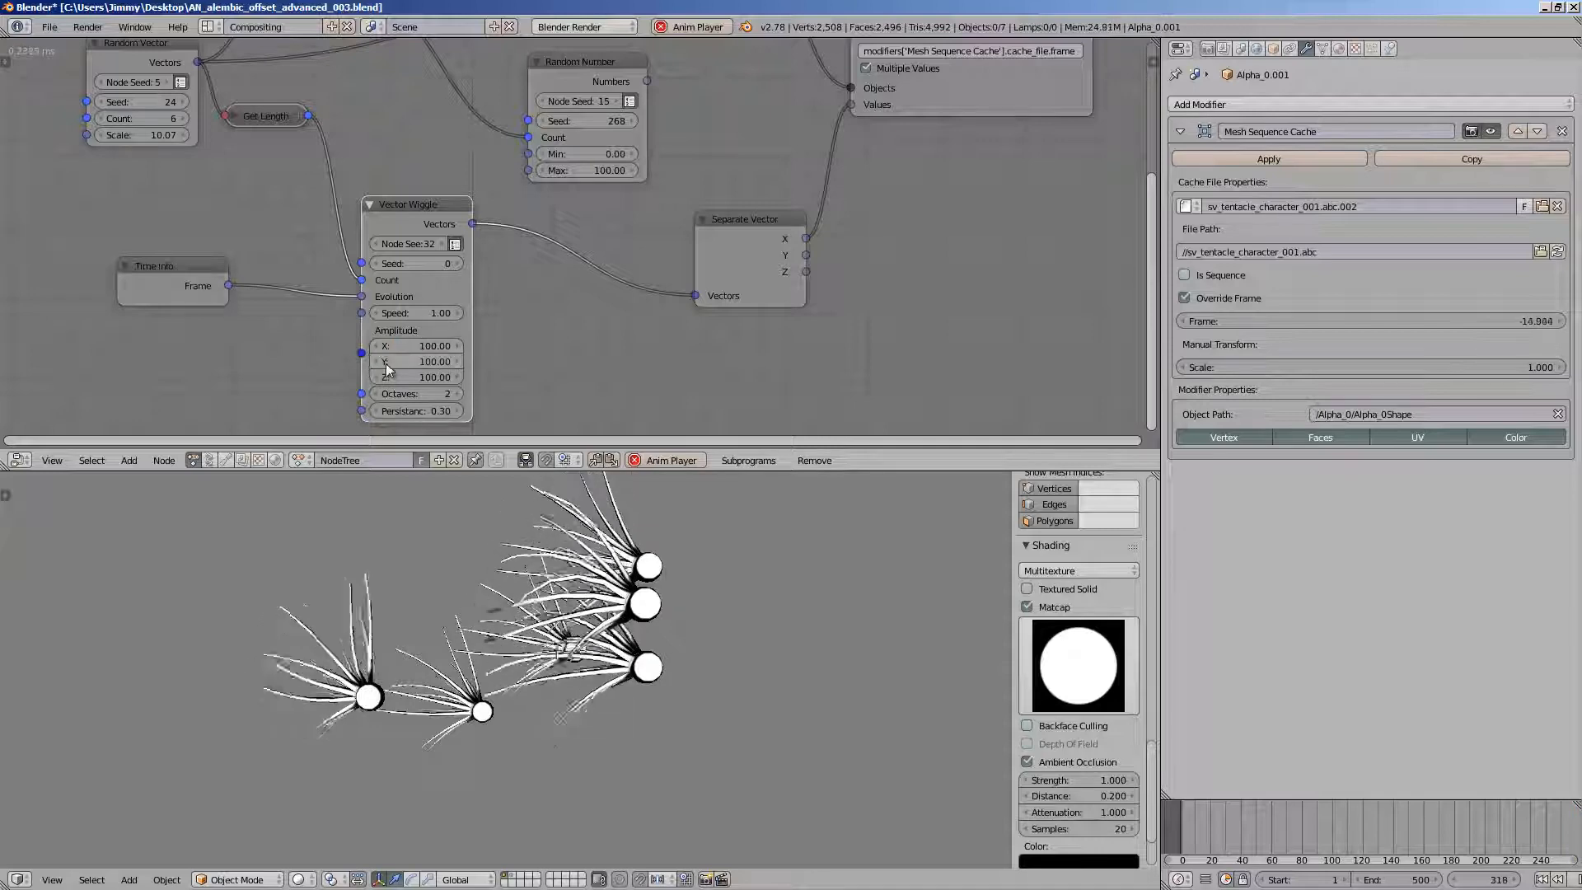
pyautogui.moveTo(706, 283); pyautogui.dragTo(722, 288)
pyautogui.press('Escape')
# - Insert a Map Range node between the Separate Vector's X output and the Object Attribute Output's Values
pyautogui.hotkey('shift', 'a')
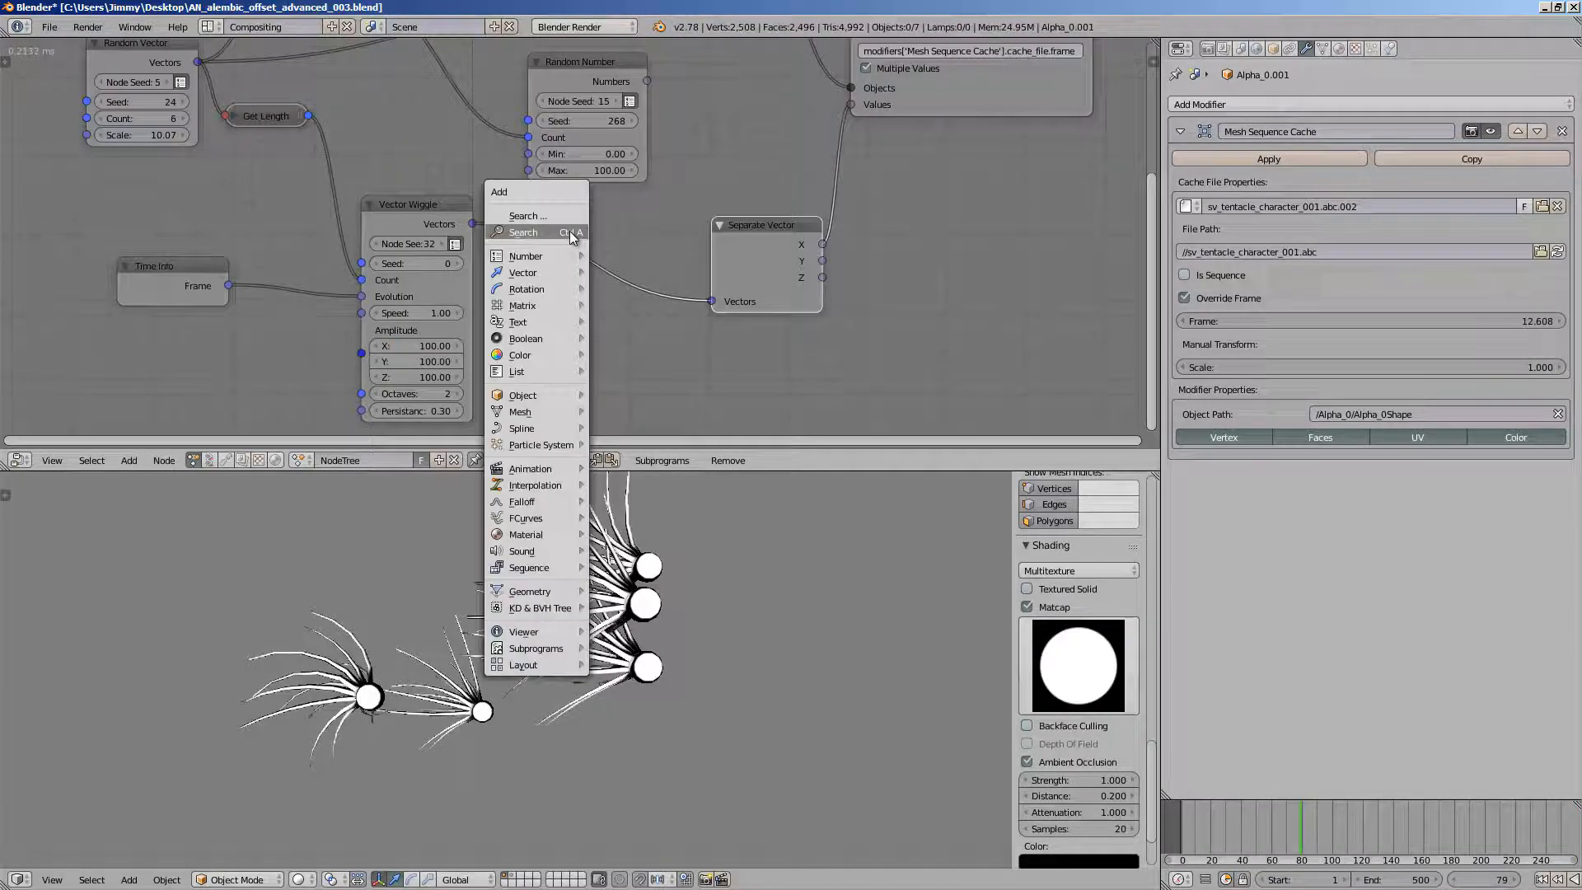
pyautogui.click(570, 231)
pyautogui.write('map')
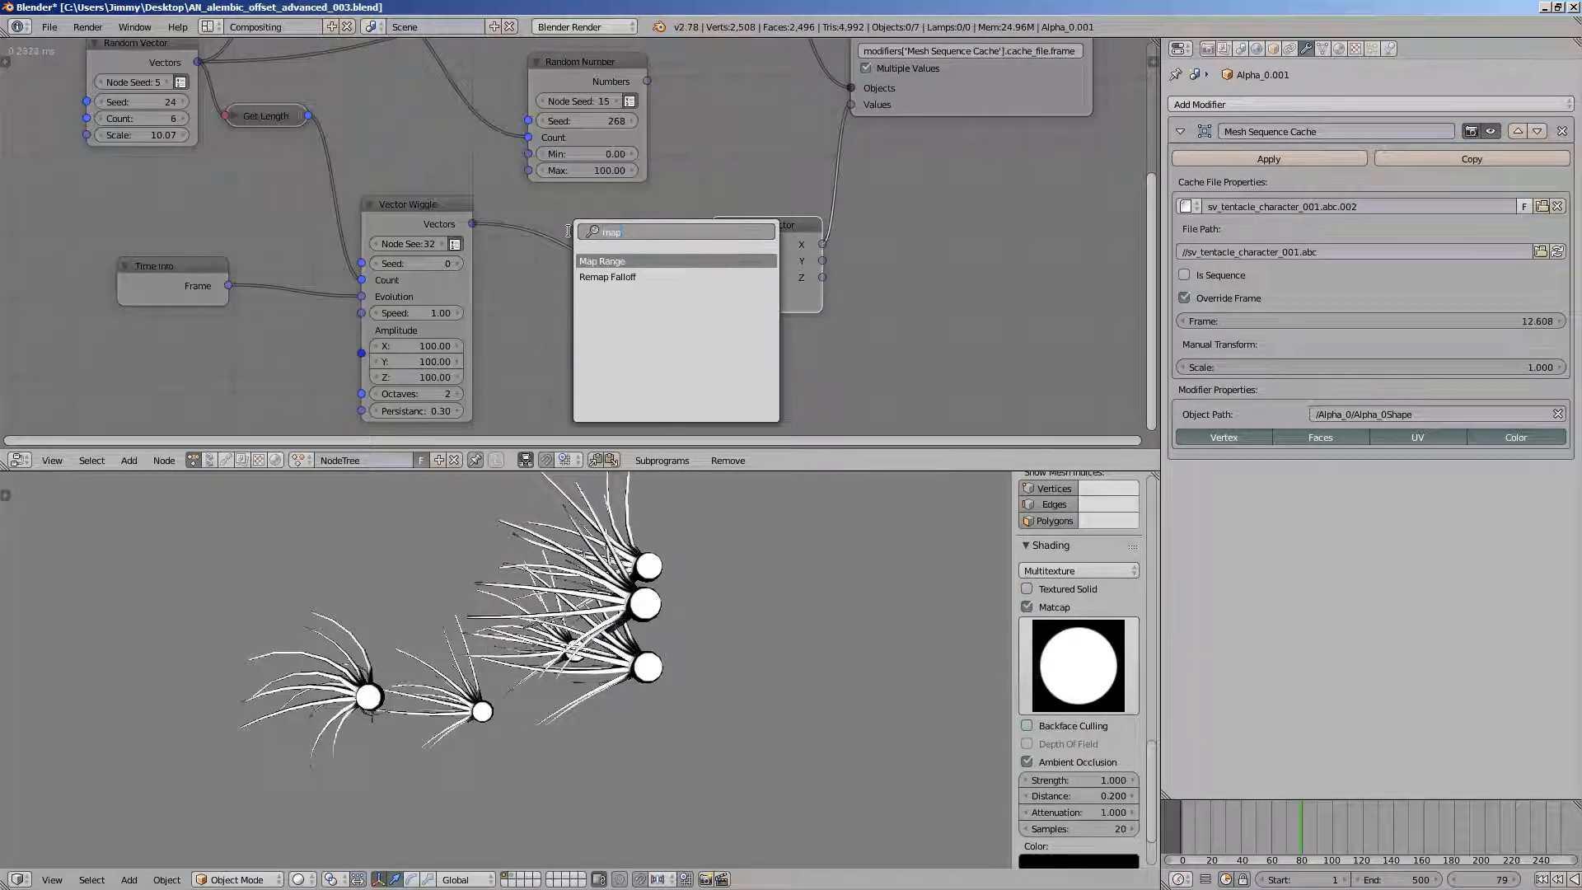
pyautogui.press('Return')
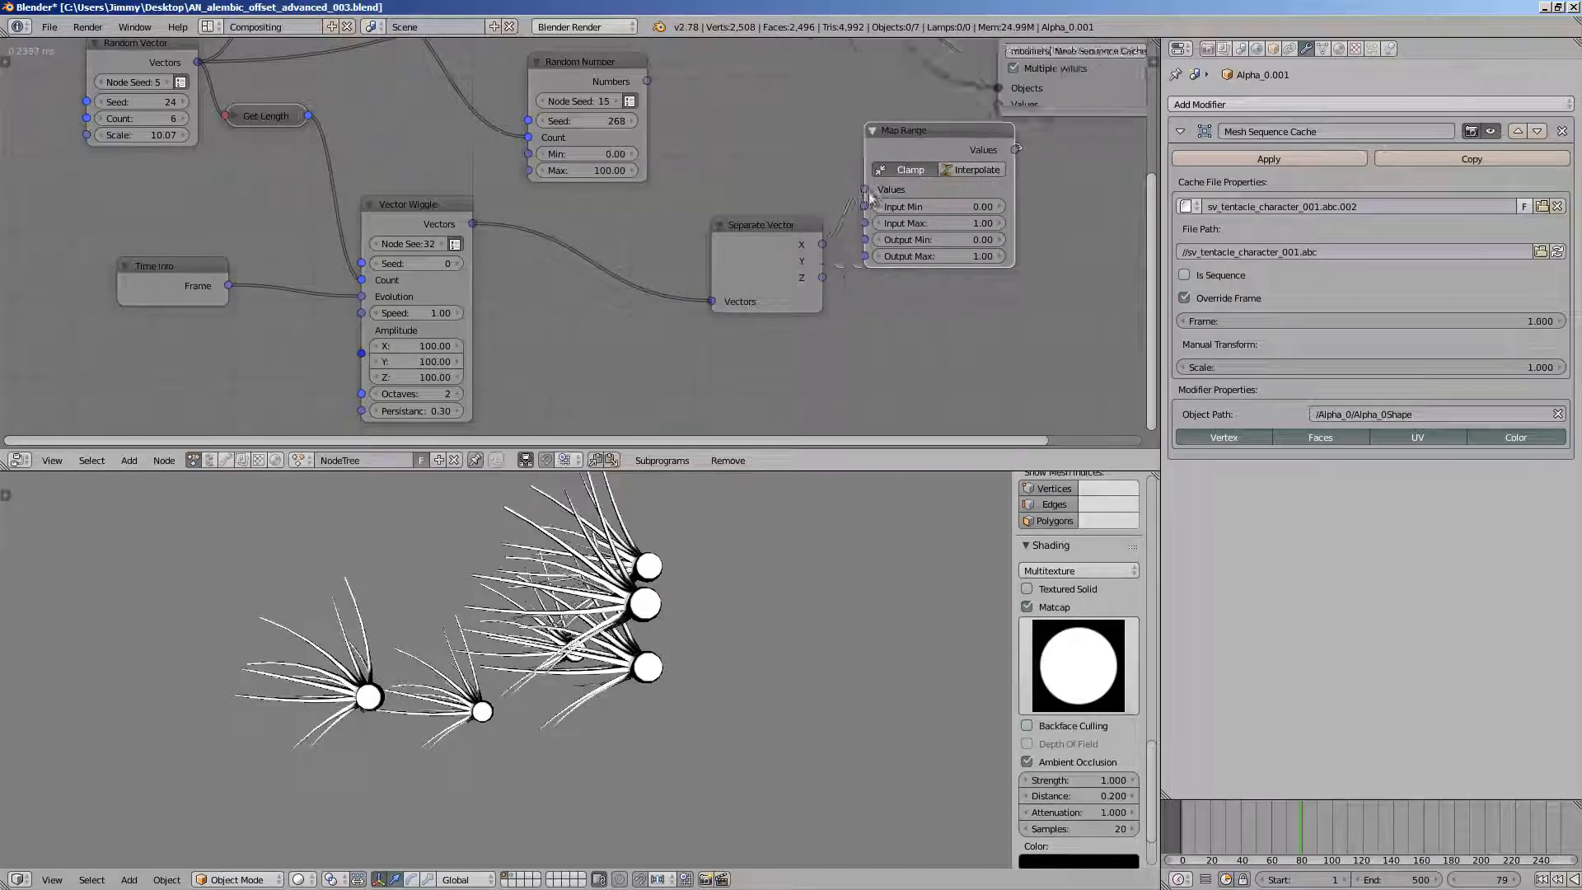
# - Set the Map Range to Input Min -100, Input Max 100 and Output Max 100, and play the animation
pyautogui.moveTo(940, 212); pyautogui.dragTo(792, 206, button='middle')
pyautogui.click(801, 206)
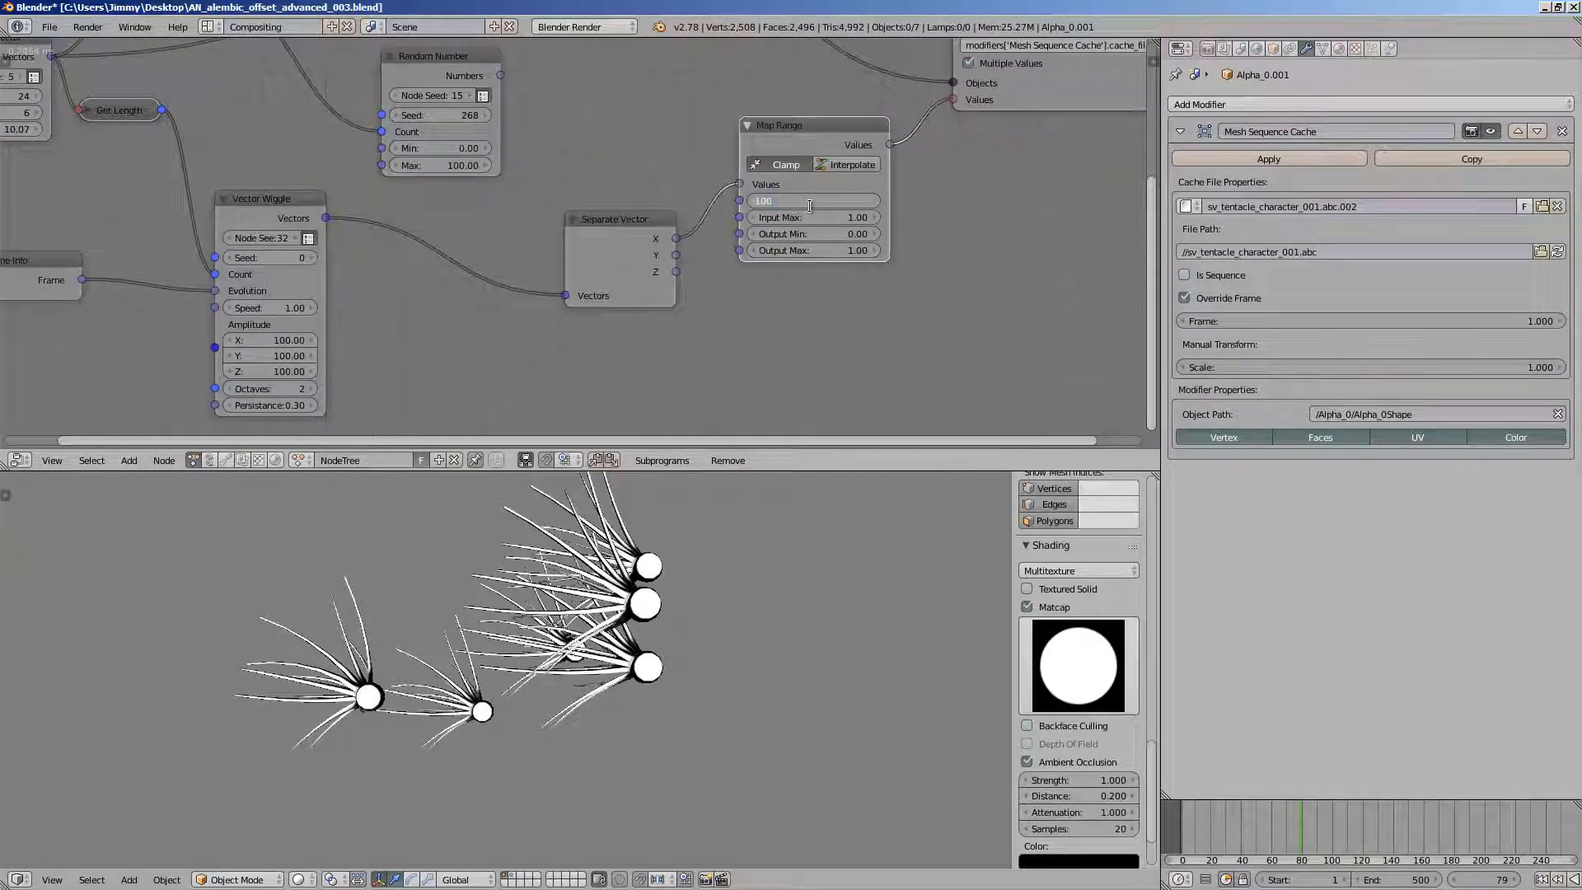
pyautogui.write('100')
pyautogui.press('Return')
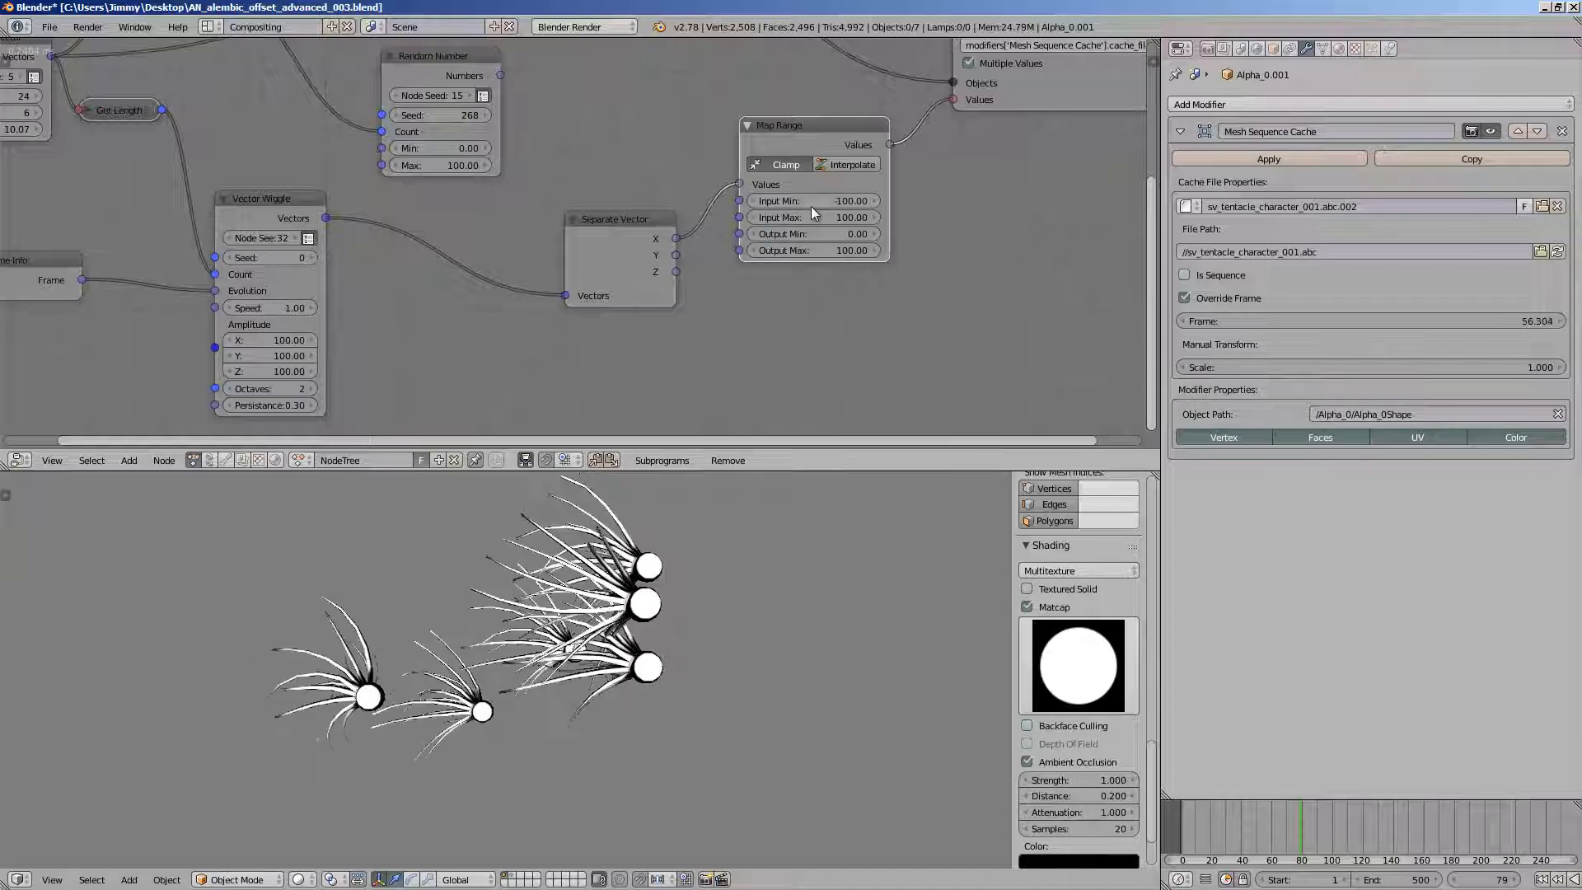
pyautogui.hotkey('alt', 'a')
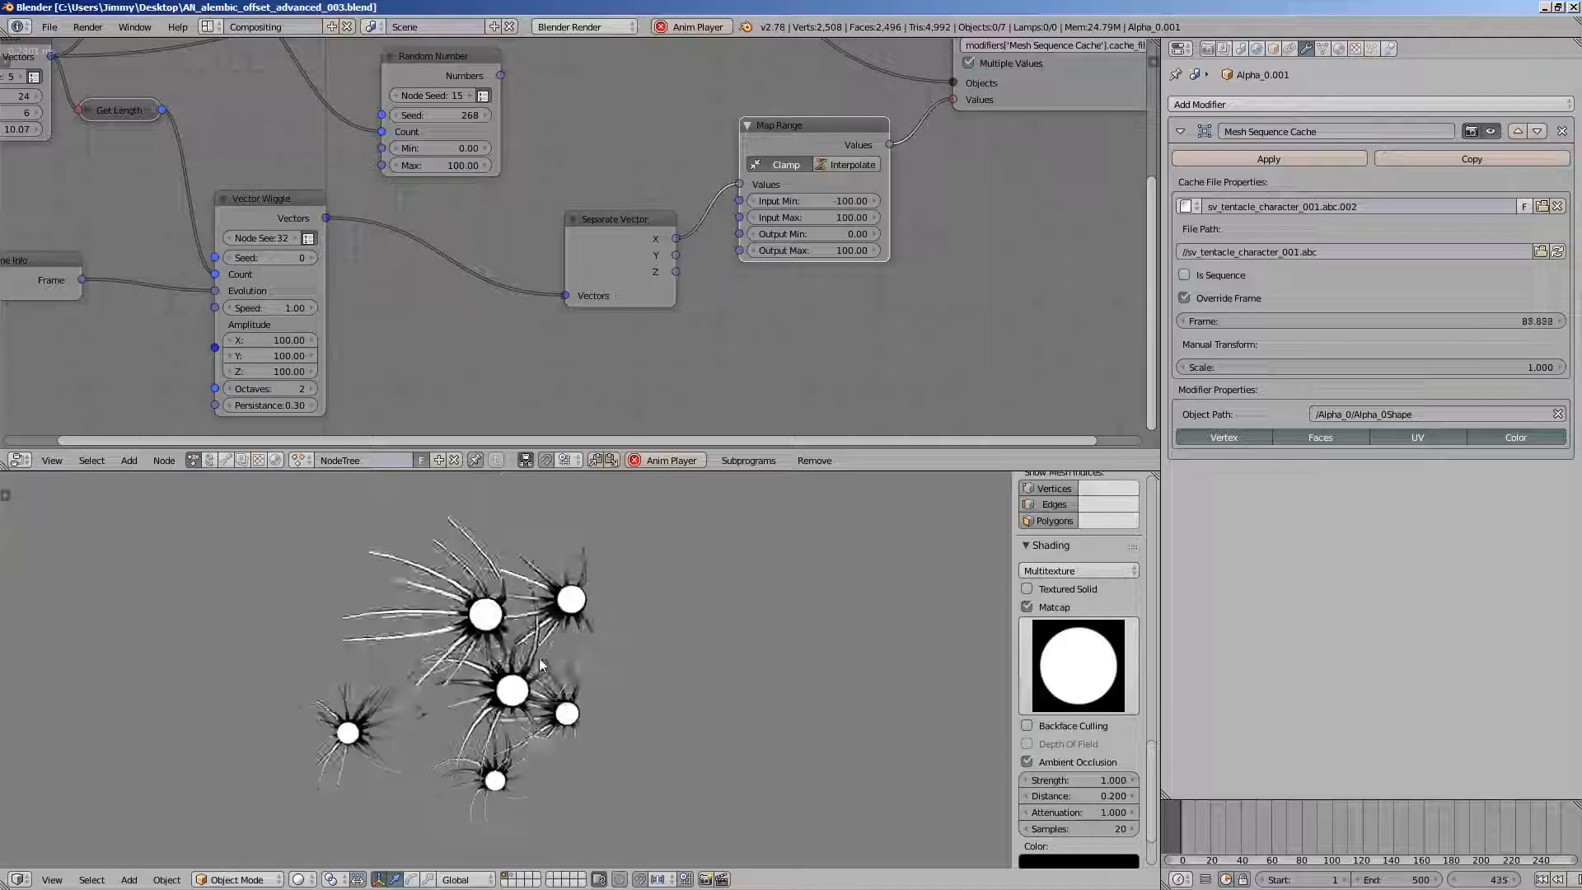
# - Stop playback and sketch a note below the nodes: an arrow from 0 to 100 with a circled plus and "offset" underneath
pyautogui.moveTo(549, 320); pyautogui.dragTo(489, 323, button='middle')
pyautogui.press('Escape')
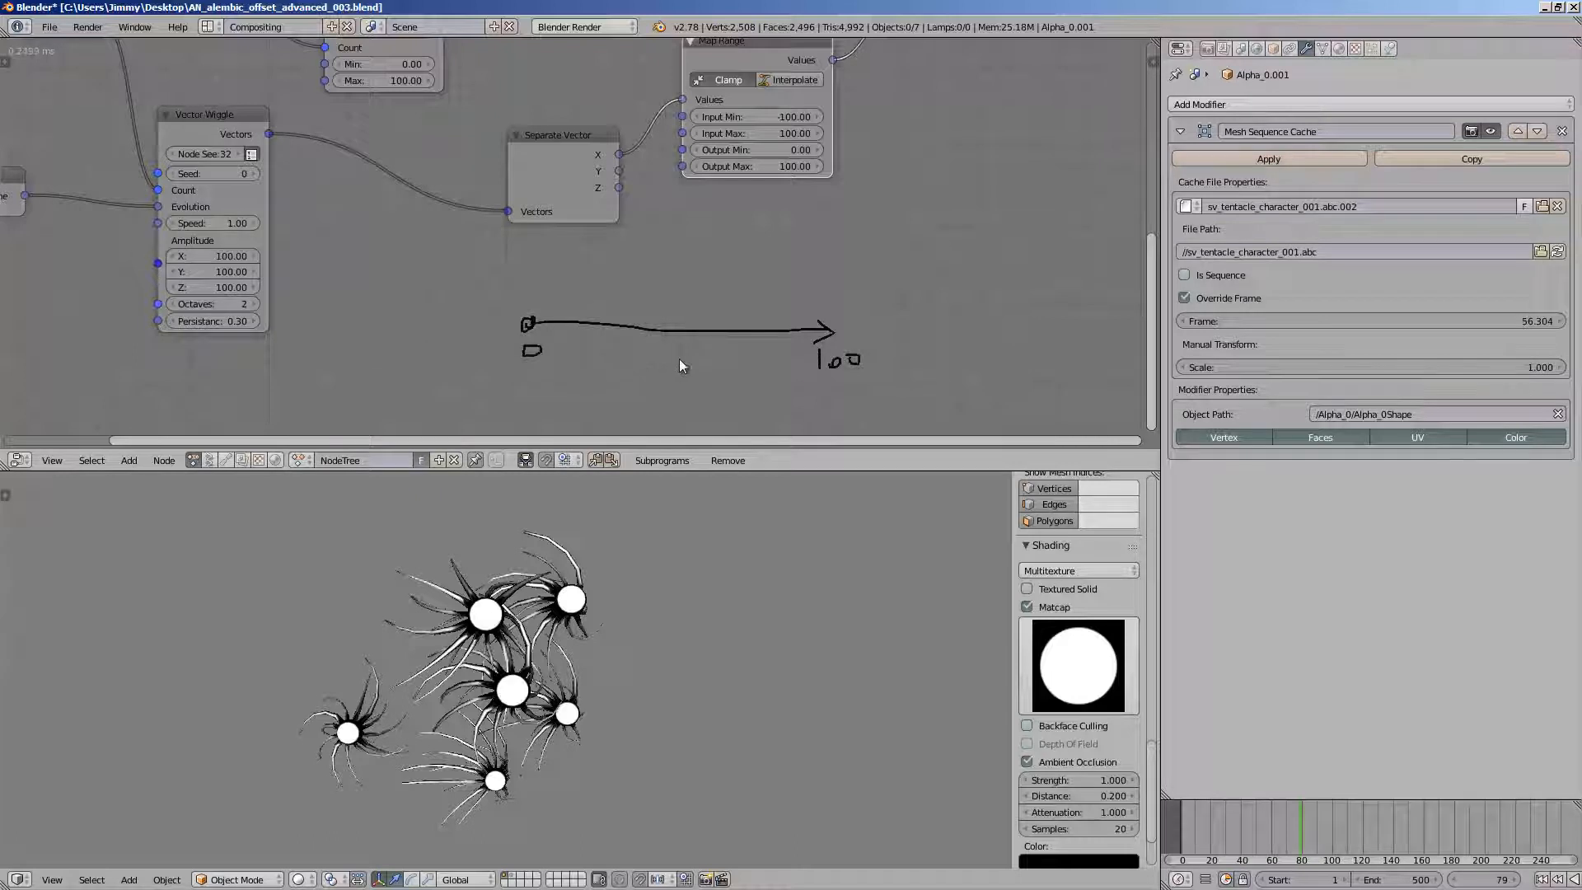
pyautogui.moveTo(656, 397); pyautogui.dragTo(660, 326, button='middle')
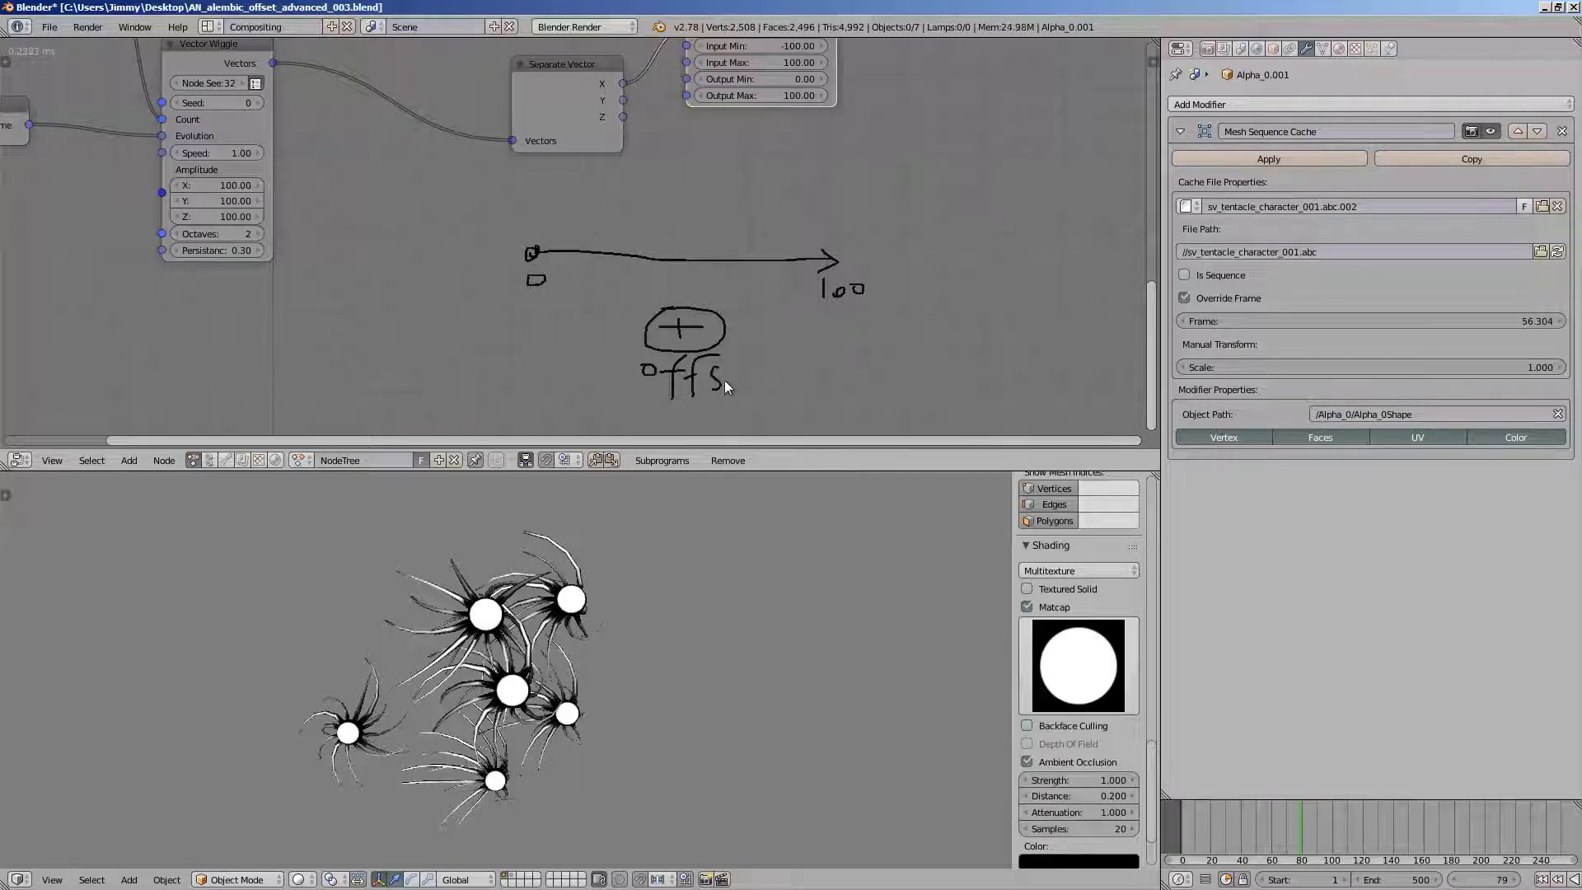
pyautogui.moveTo(765, 363); pyautogui.dragTo(789, 388)
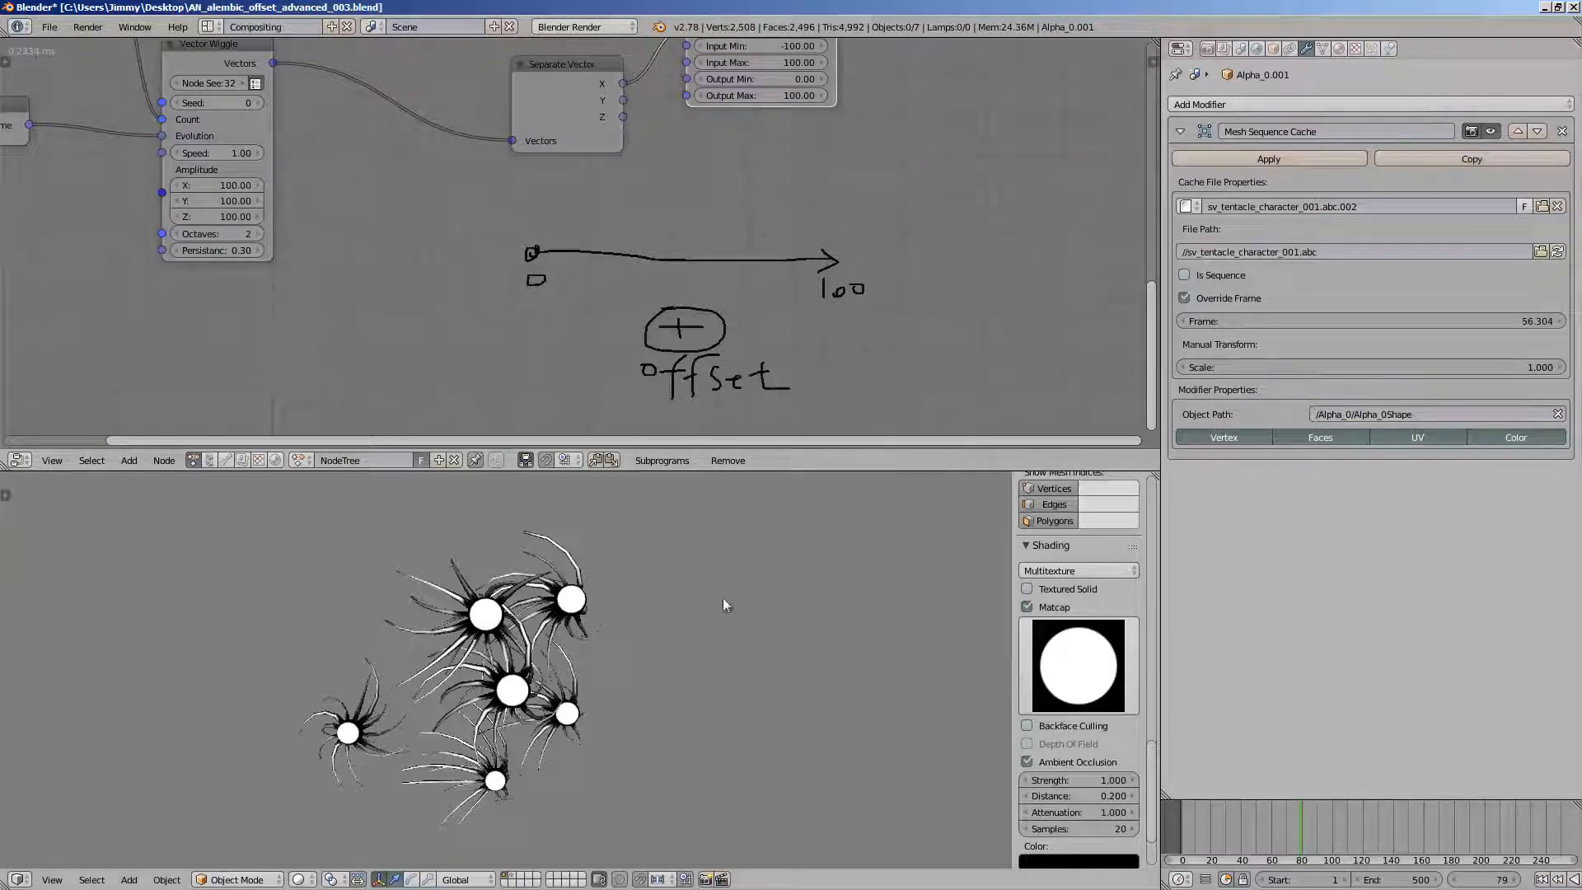
# - Save the file with the handwritten offset note and review the instances and the whole node tree
pyautogui.moveTo(723, 596); pyautogui.dragTo(769, 621, button='middle')
pyautogui.hotkey('ctrl', 's')
pyautogui.moveTo(546, 612)
pyautogui.mouseDown(button='middle')
pyautogui.moveTo(636, 652)
pyautogui.moveTo(356, 638)
pyautogui.moveTo(376, 645)
pyautogui.mouseUp(button='middle')
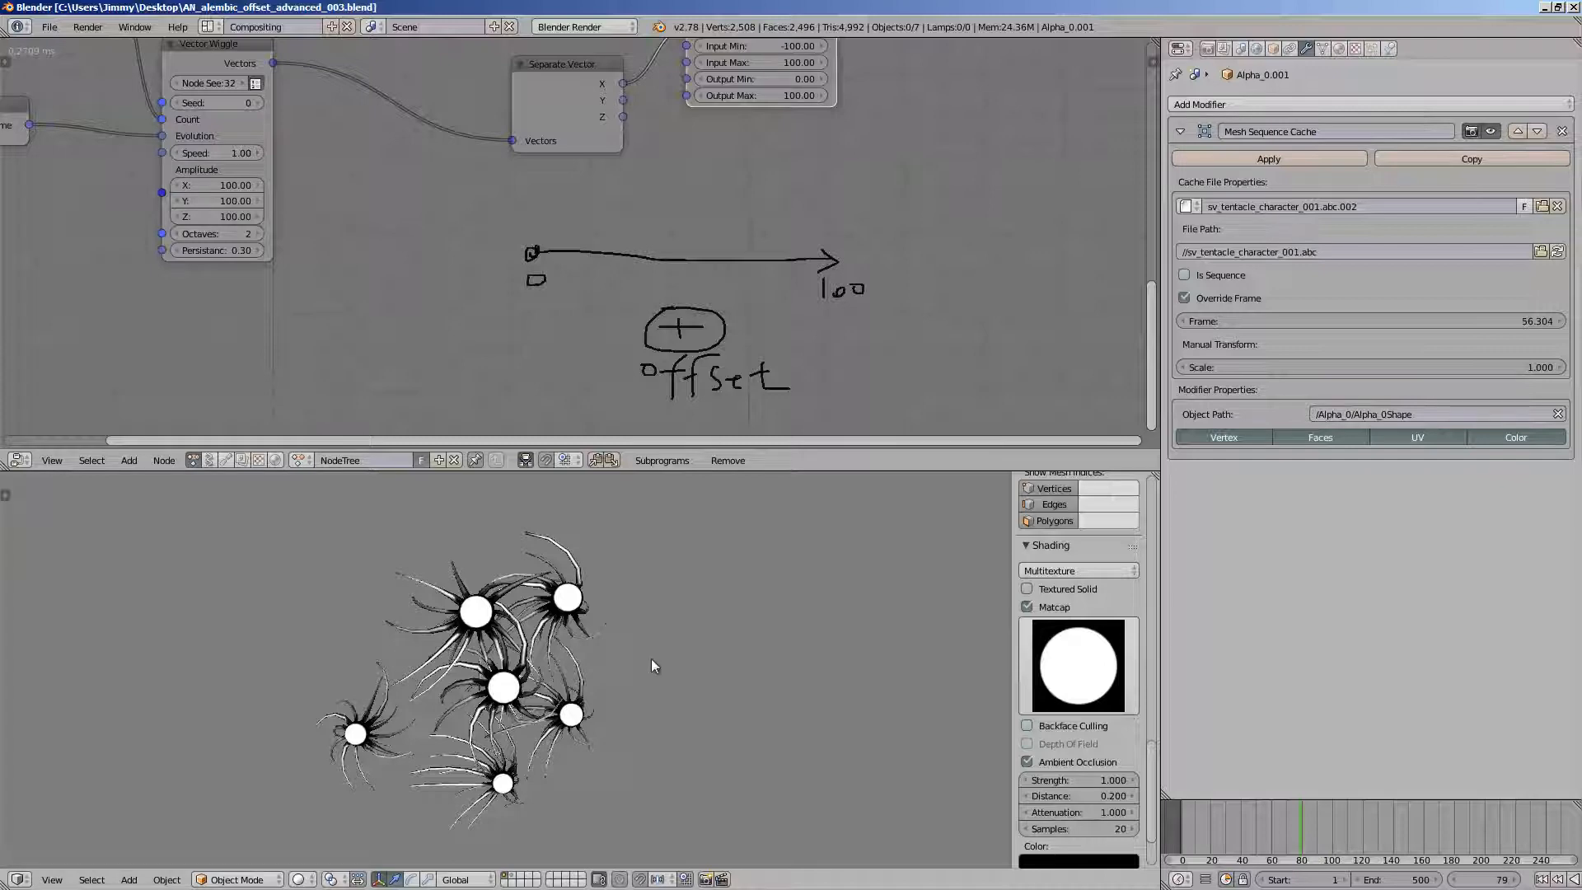
pyautogui.moveTo(651, 661); pyautogui.dragTo(647, 641, button='middle')
pyautogui.scroll(-3, 498, 278)
pyautogui.moveTo(486, 292); pyautogui.dragTo(499, 327, button='middle')
pyautogui.hotkey('ctrl', 's')
pyautogui.click(499, 327)
pyautogui.moveTo(444, 233); pyautogui.dragTo(476, 296, button='middle')
pyautogui.scroll(-2, 476, 295)
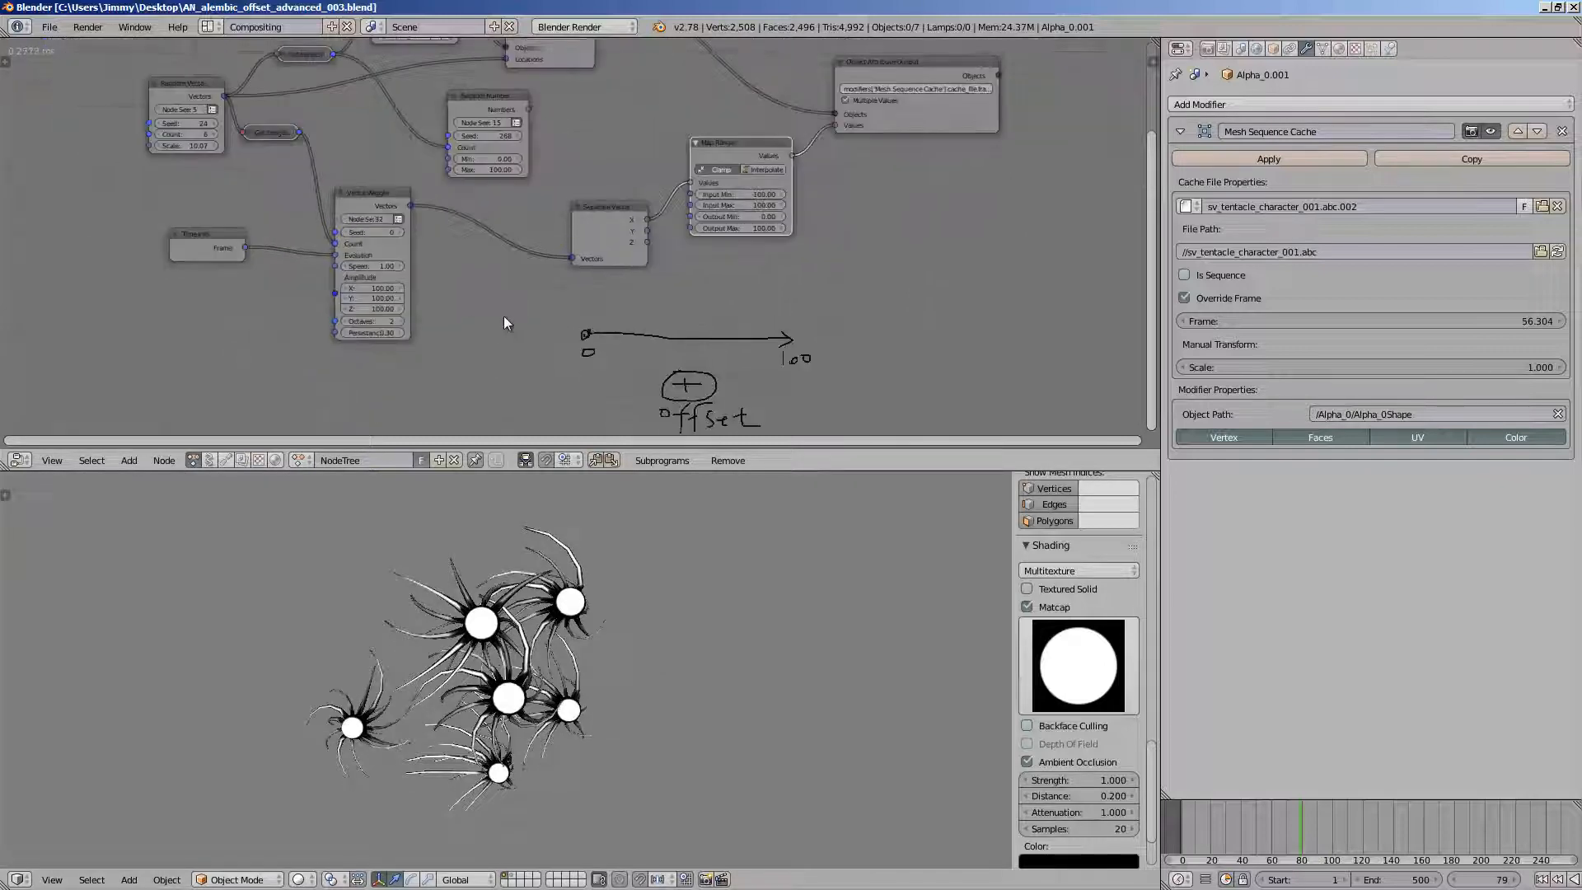
# - Reposition the Object Attribute Output node slightly up and away from the Map Range node
pyautogui.scroll(1, 482, 590)
pyautogui.moveTo(481, 612)
pyautogui.mouseDown(button='middle')
pyautogui.moveTo(544, 577)
pyautogui.moveTo(487, 611)
pyautogui.mouseUp(button='middle')
pyautogui.scroll(1, 486, 612)
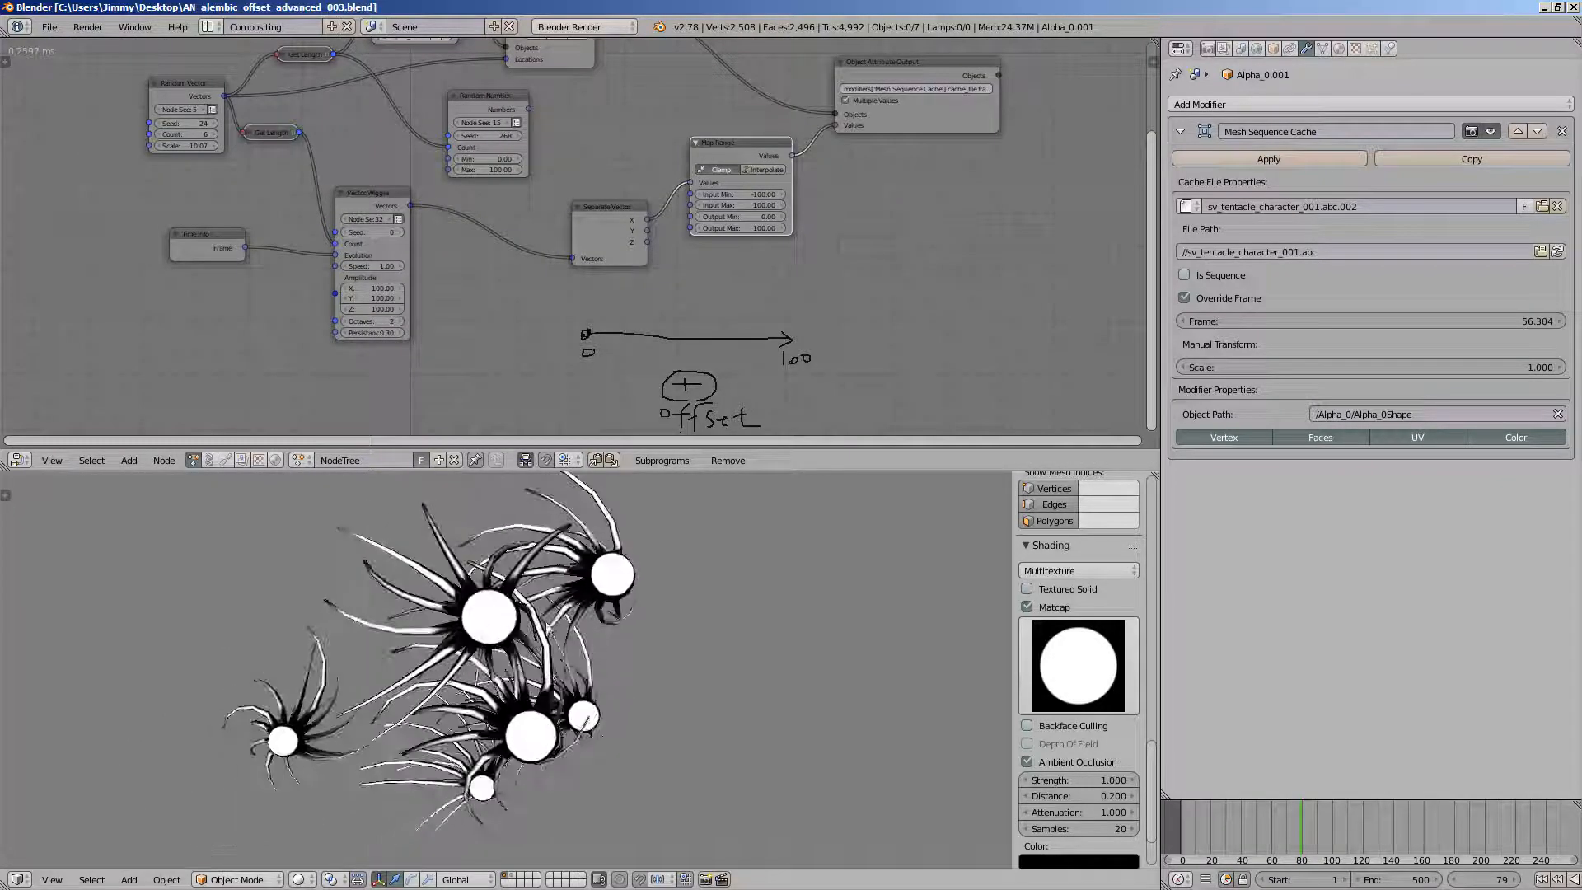
pyautogui.moveTo(625, 287); pyautogui.dragTo(556, 278, button='middle')
pyautogui.scroll(3, 555, 278)
pyautogui.moveTo(689, 229); pyautogui.dragTo(608, 295, button='middle')
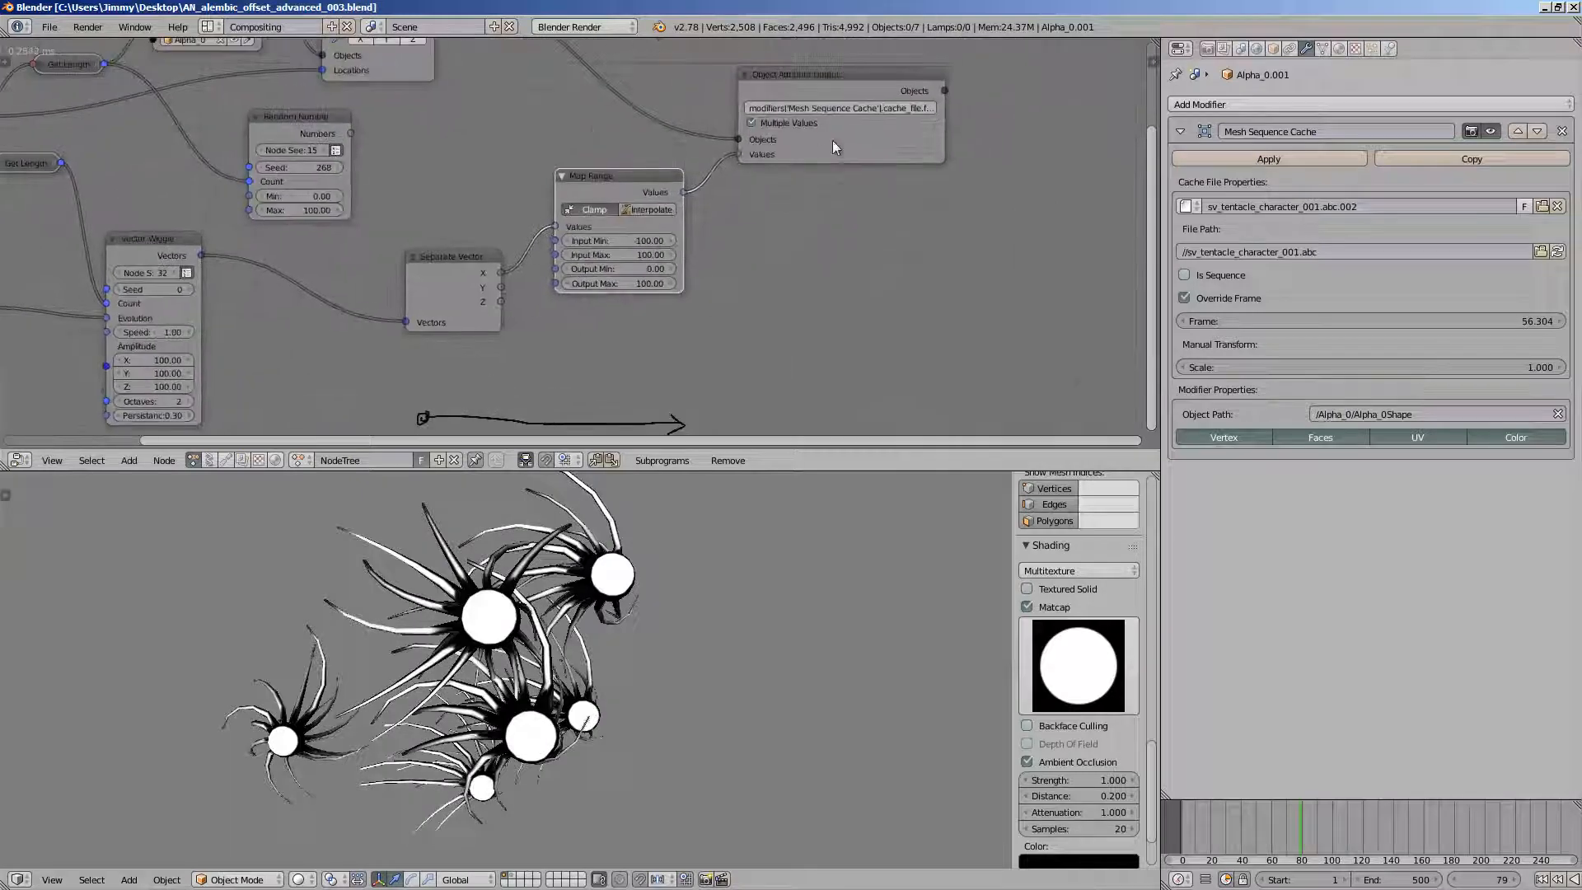
pyautogui.moveTo(840, 137); pyautogui.dragTo(867, 117)
pyautogui.moveTo(811, 216); pyautogui.dragTo(830, 230, button='middle')
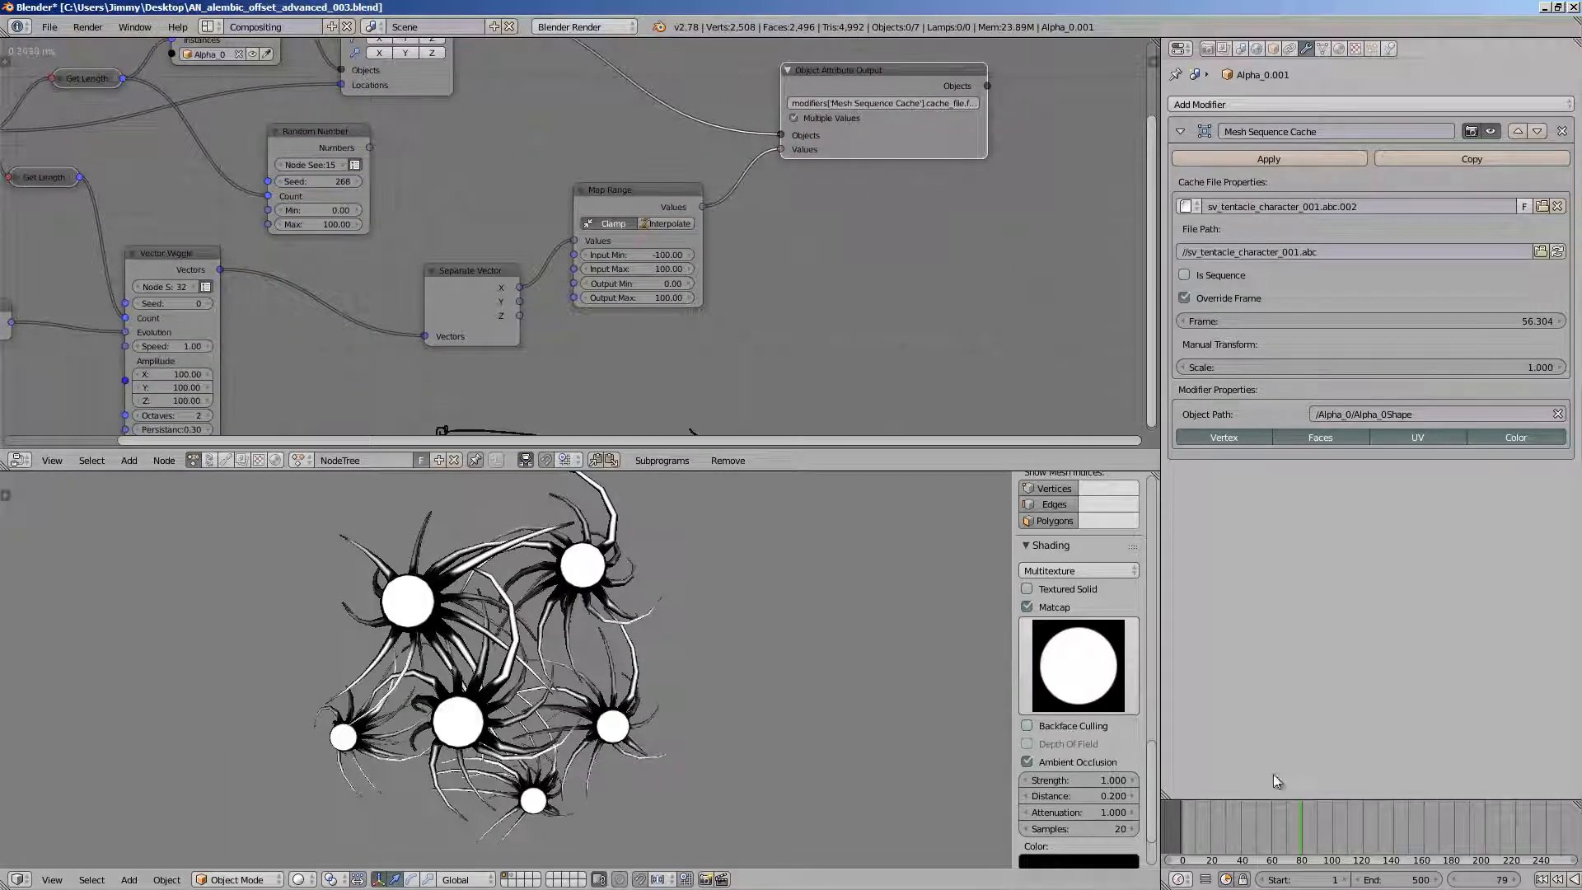
# - Play the animation to check the six tentacle instances, stop it, and save the file
pyautogui.hotkey('alt', 'a')
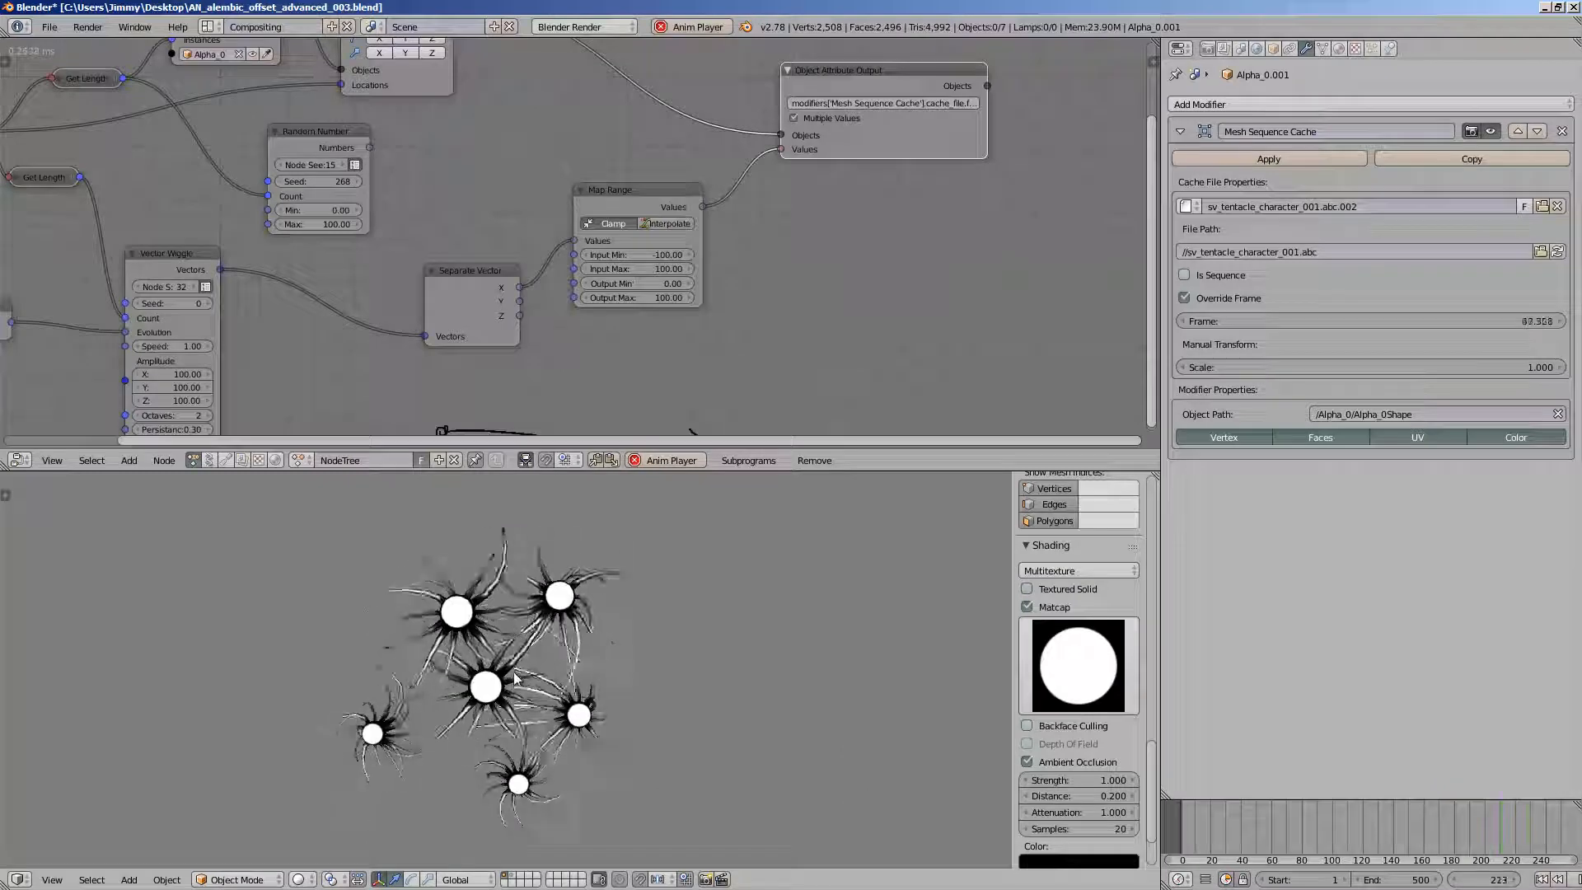
pyautogui.press('Escape')
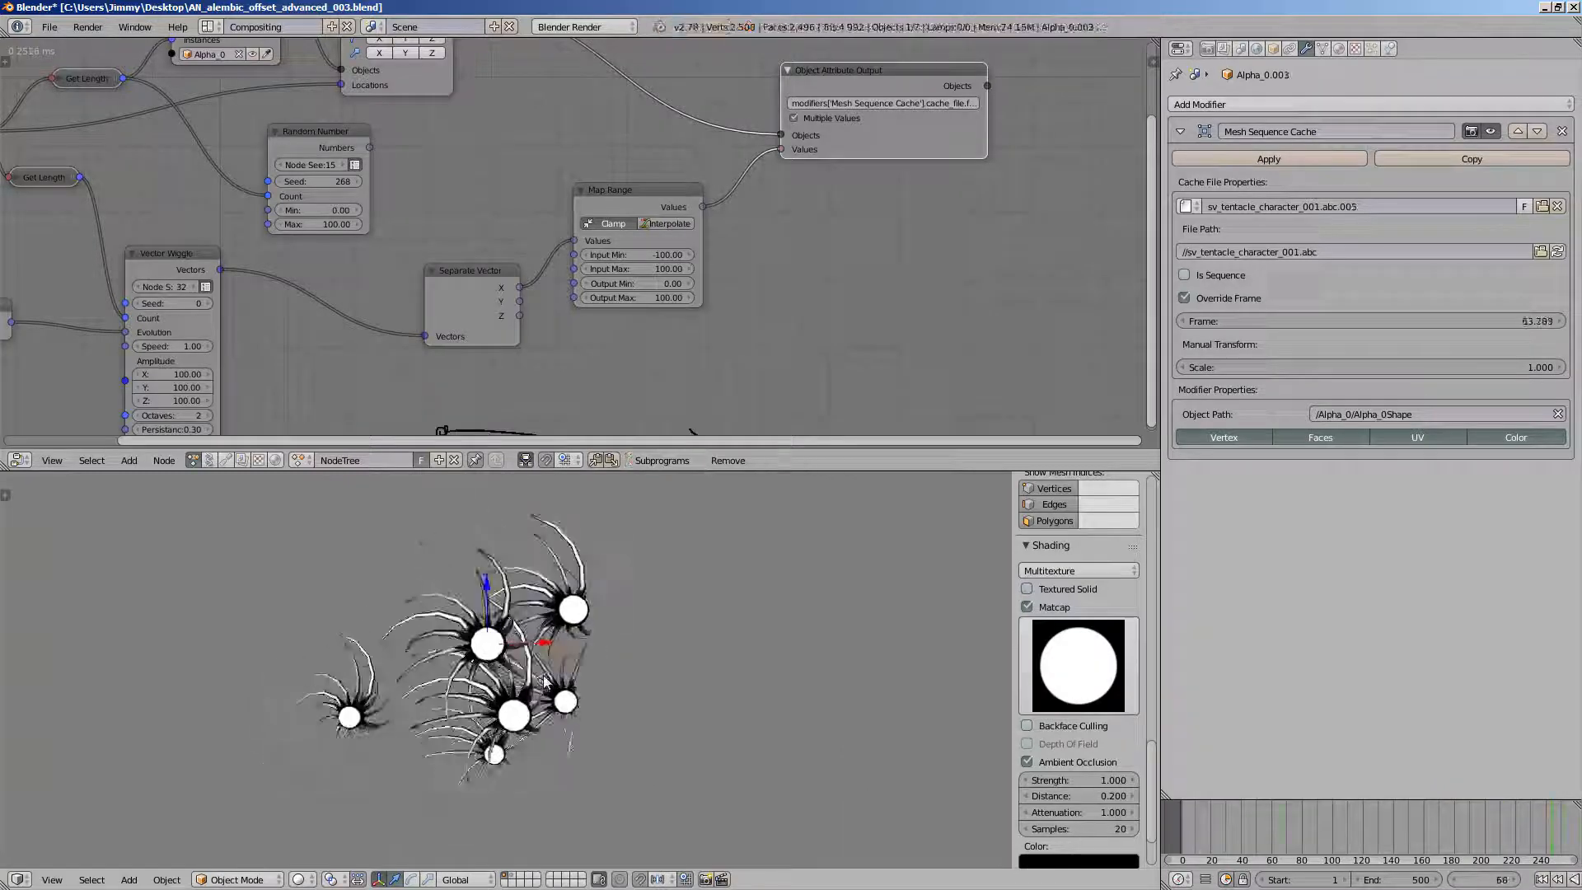
pyautogui.hotkey('ctrl', 's')
pyautogui.scroll(-2, 388, 324)
pyautogui.moveTo(378, 251); pyautogui.dragTo(522, 334, button='middle')
pyautogui.scroll(-1, 466, 328)
pyautogui.scroll(1, 467, 328)
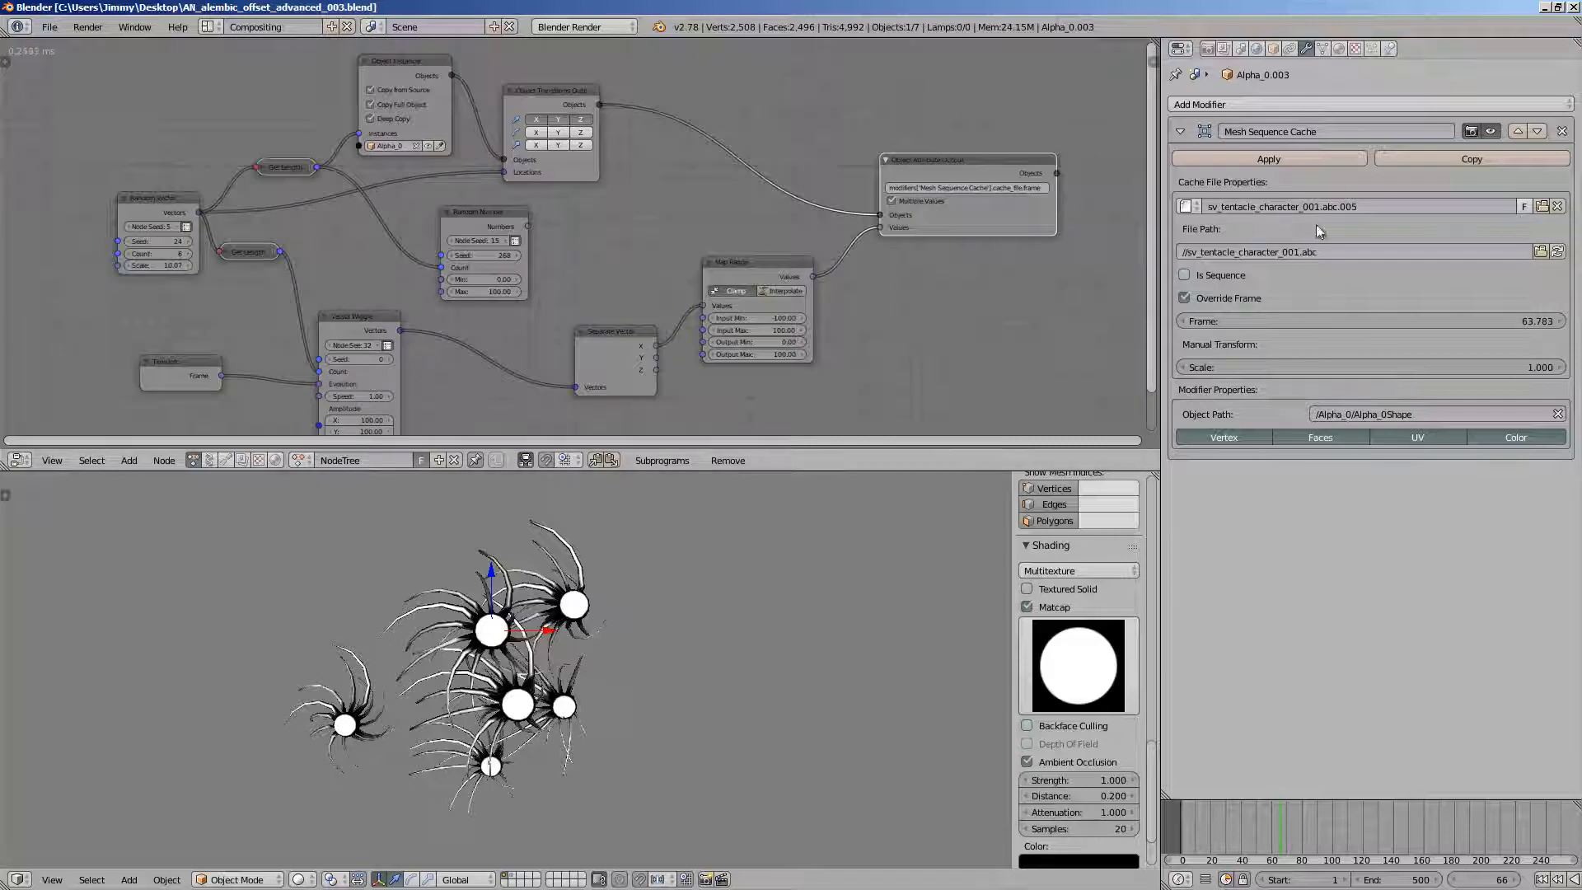
# - Shift the Object Instancer node slightly up and move the Object Transforms Output node farther away from it
pyautogui.moveTo(531, 213); pyautogui.dragTo(601, 346, button='middle')
pyautogui.moveTo(457, 215); pyautogui.dragTo(512, 222, button='middle')
pyautogui.scroll(3, 513, 221)
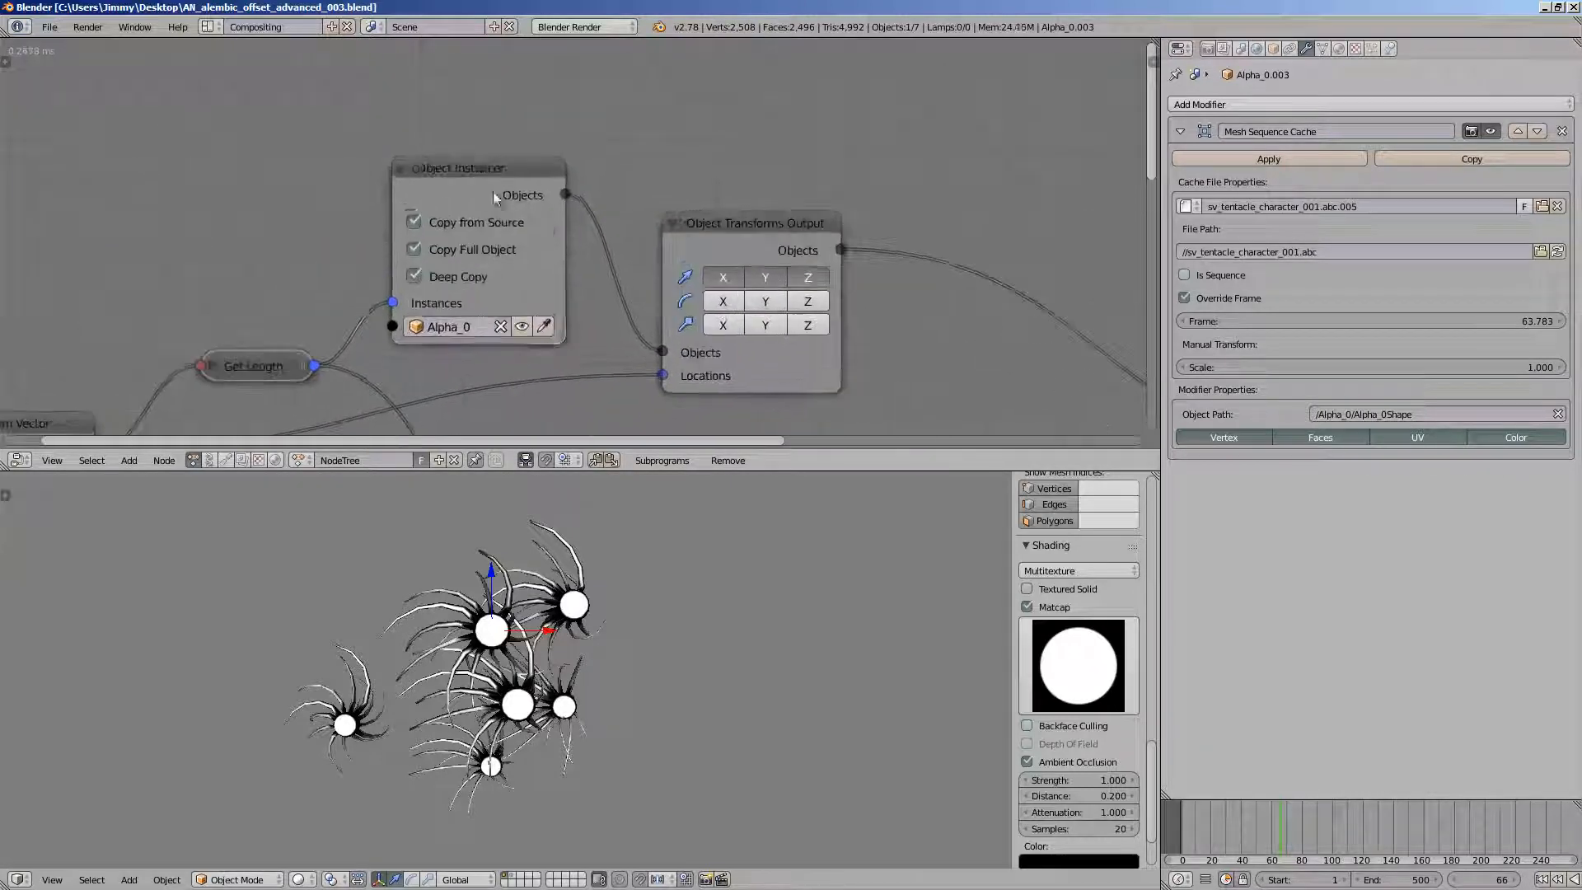
pyautogui.moveTo(473, 186); pyautogui.dragTo(483, 160)
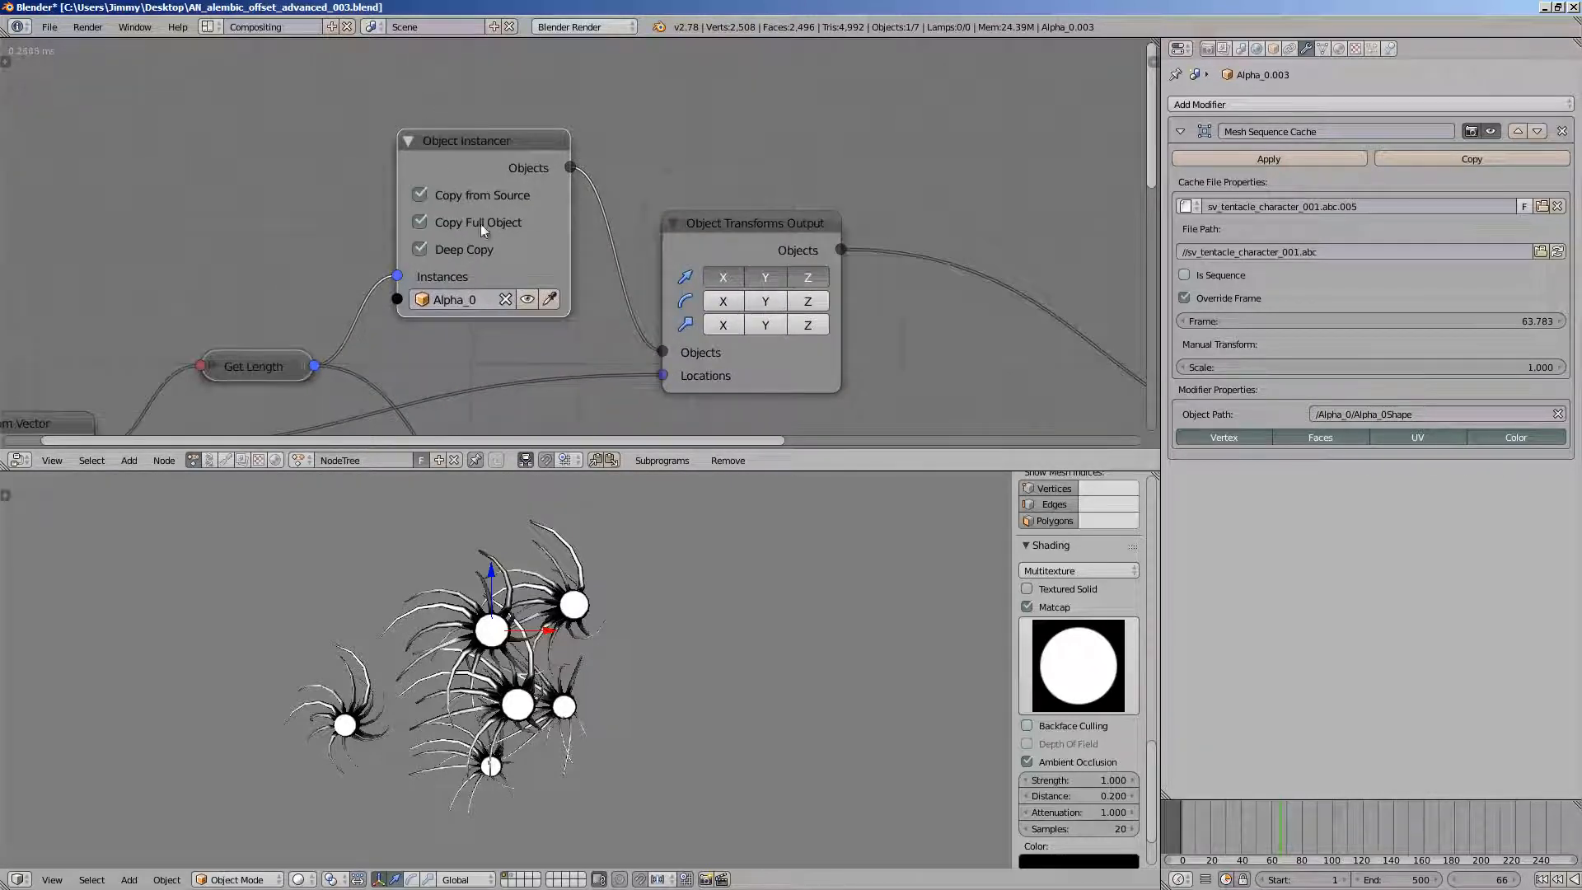
pyautogui.scroll(-1, 484, 230)
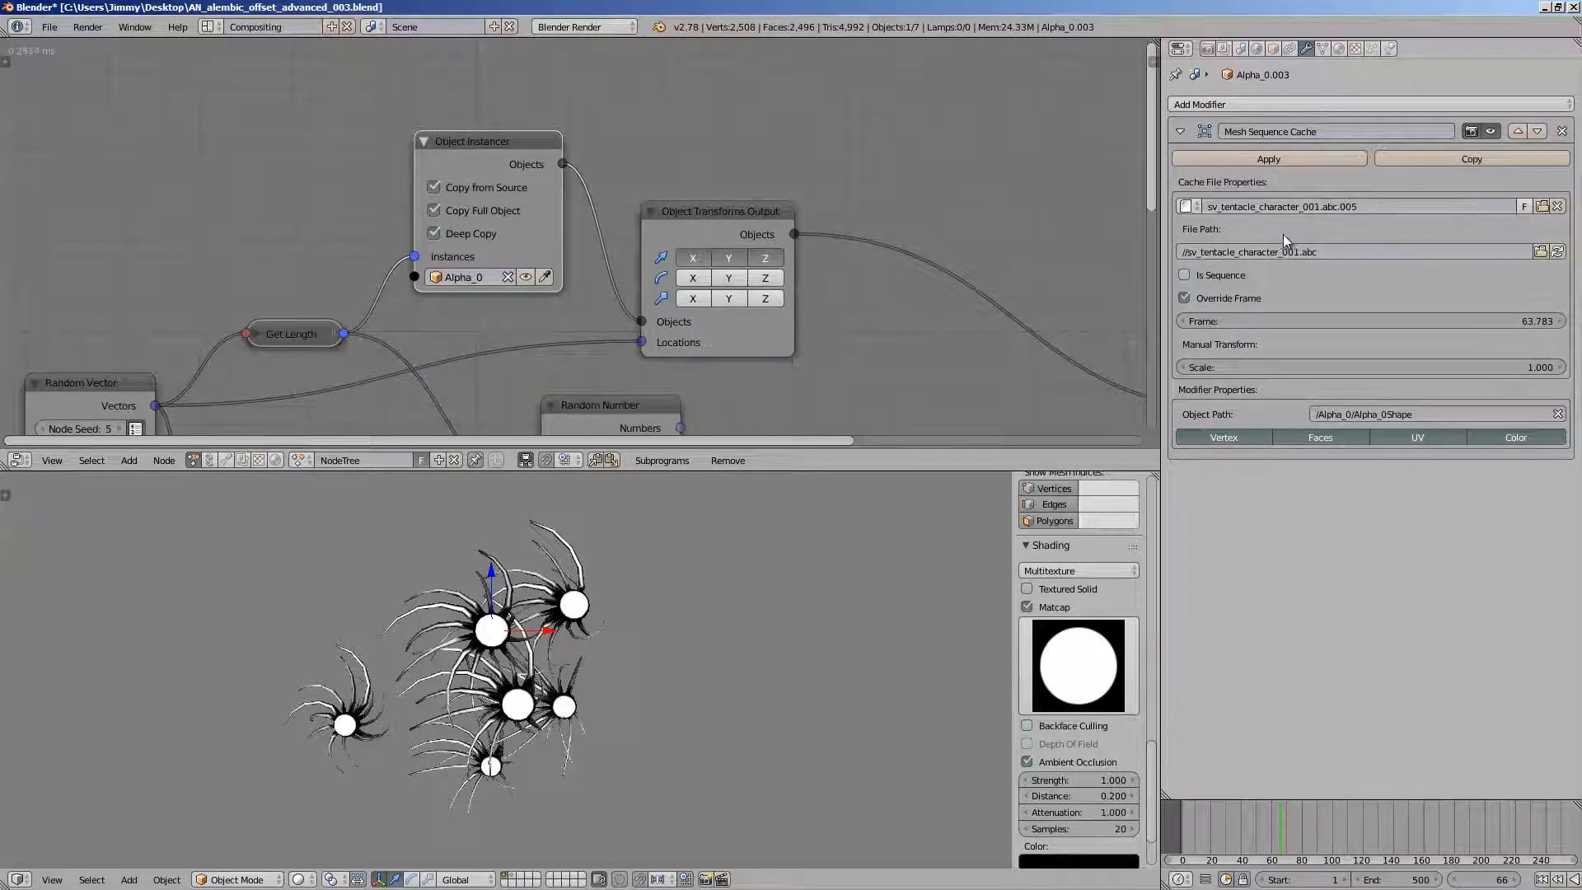
pyautogui.scroll(-1, 626, 239)
pyautogui.moveTo(680, 219); pyautogui.dragTo(731, 217)
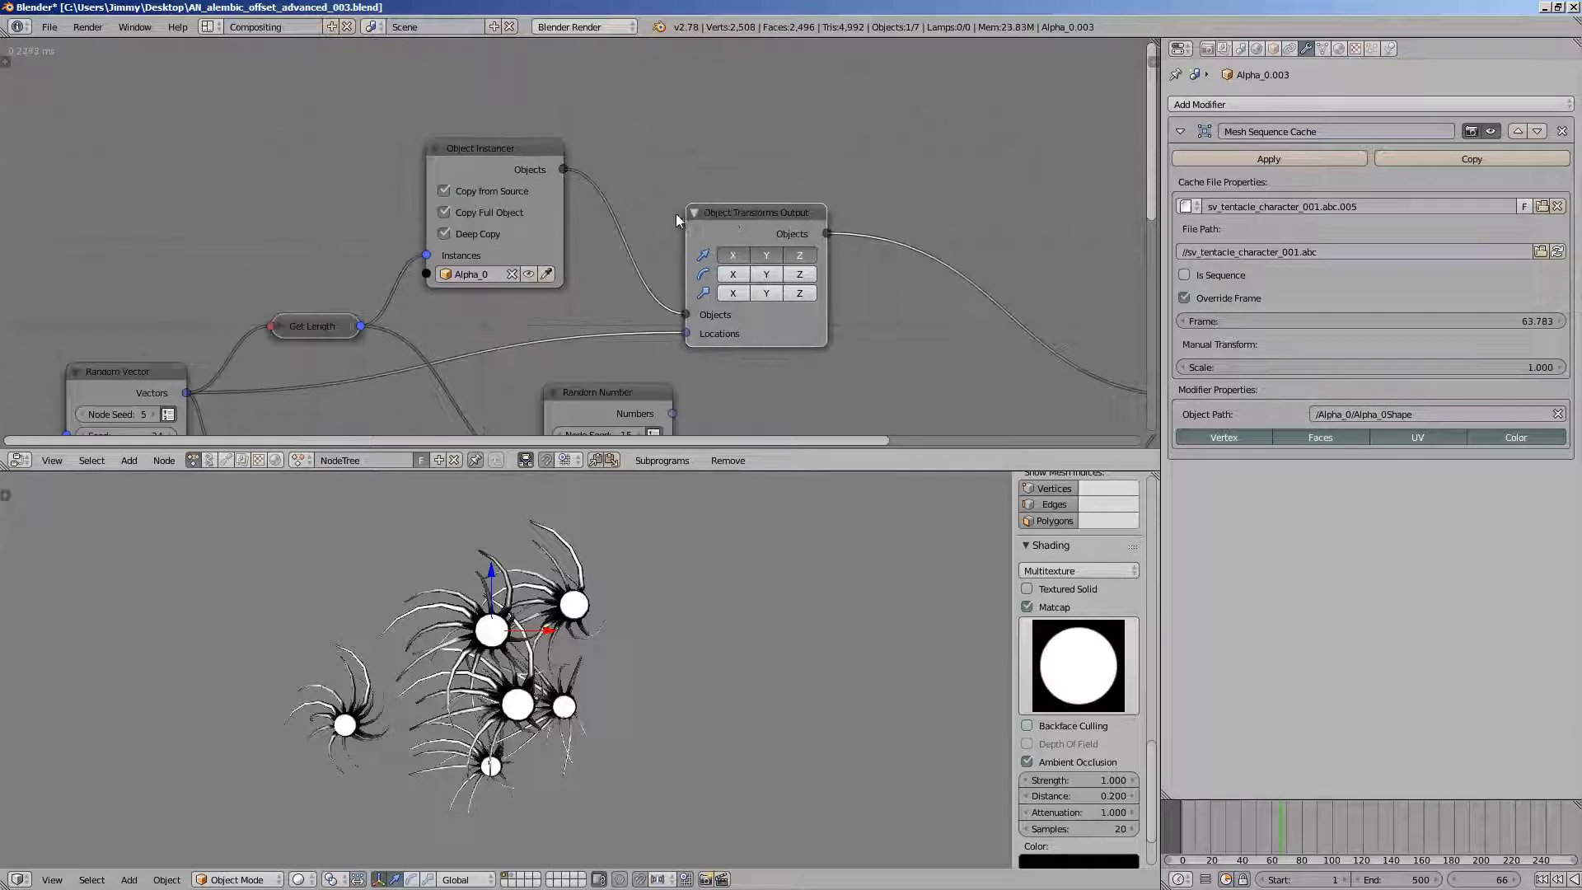
pyautogui.moveTo(676, 220); pyautogui.dragTo(592, 189, button='middle')
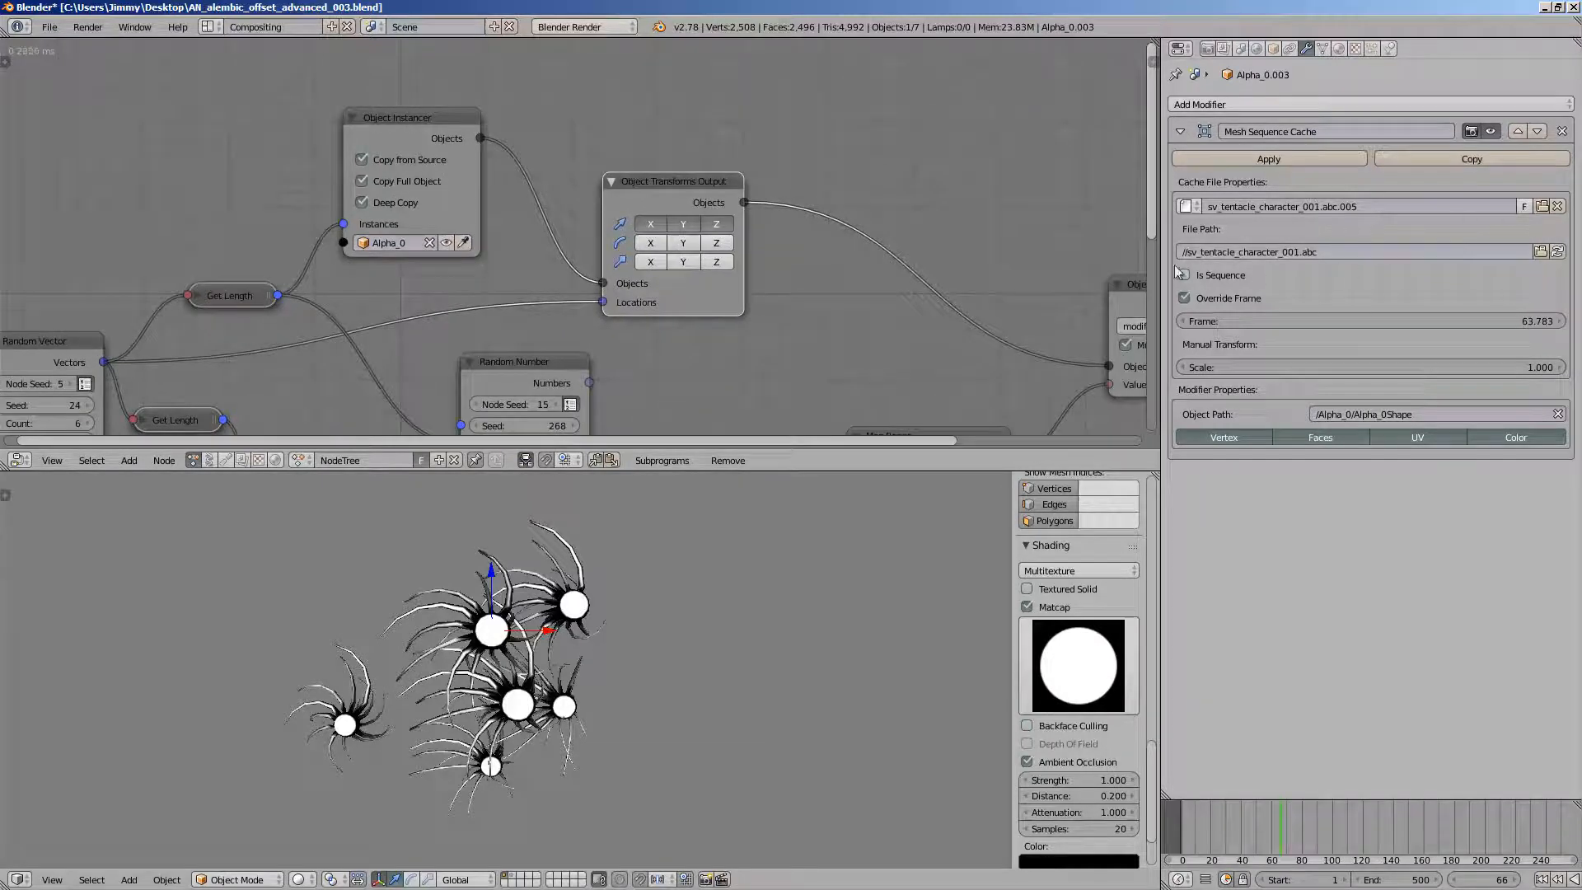
pyautogui.scroll(-2, 746, 268)
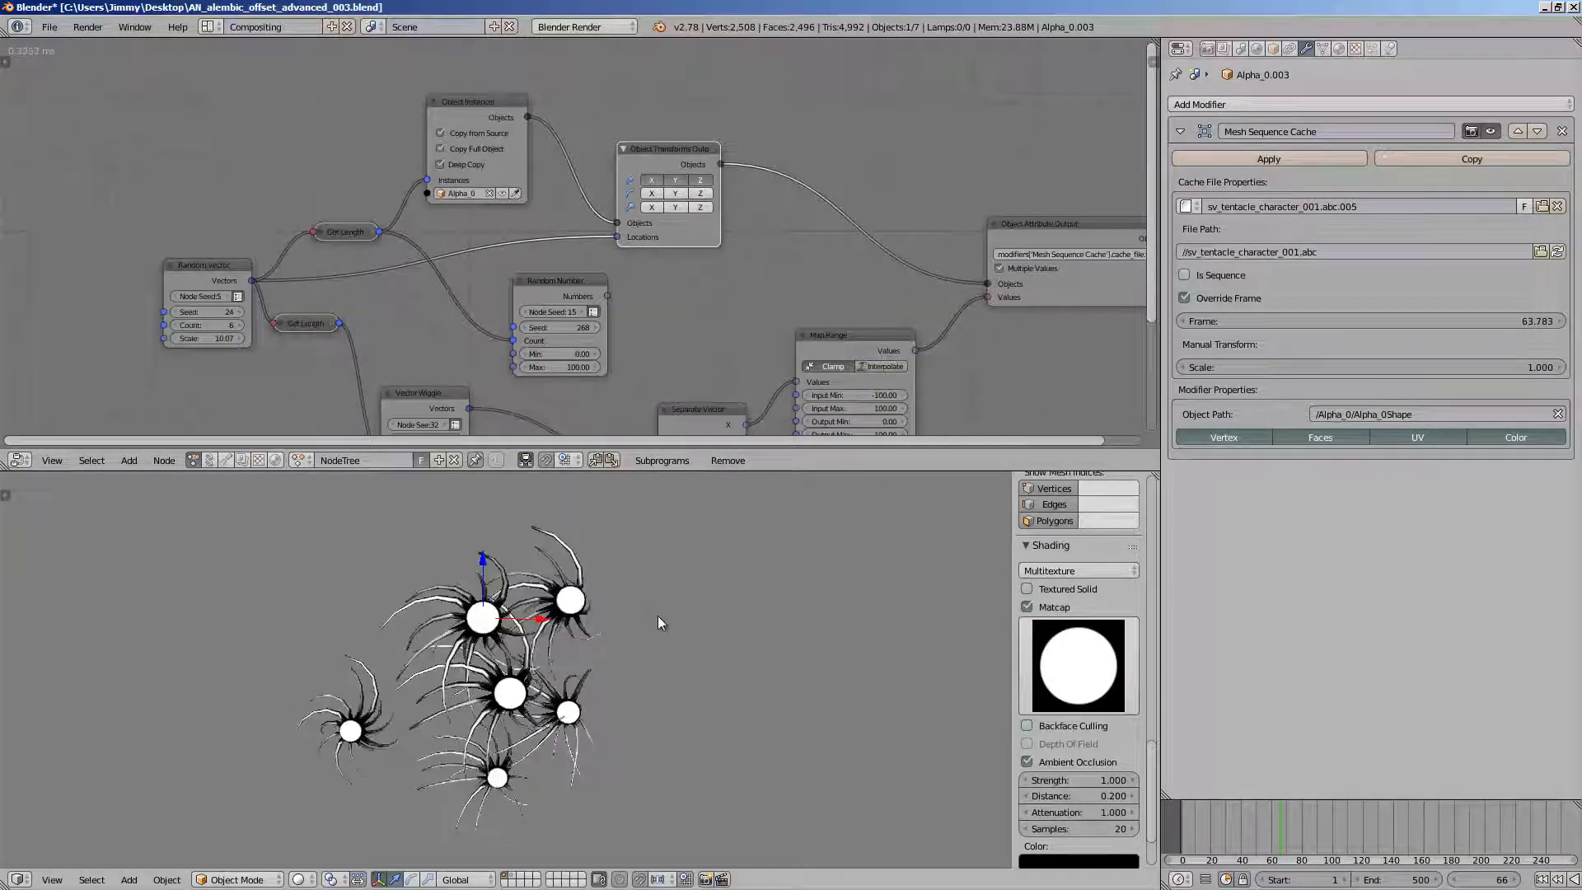
# - Set the Random Vector node's Count to 10 and inspect the added tentacle instances
pyautogui.moveTo(209, 346); pyautogui.dragTo(206, 316, button='middle')
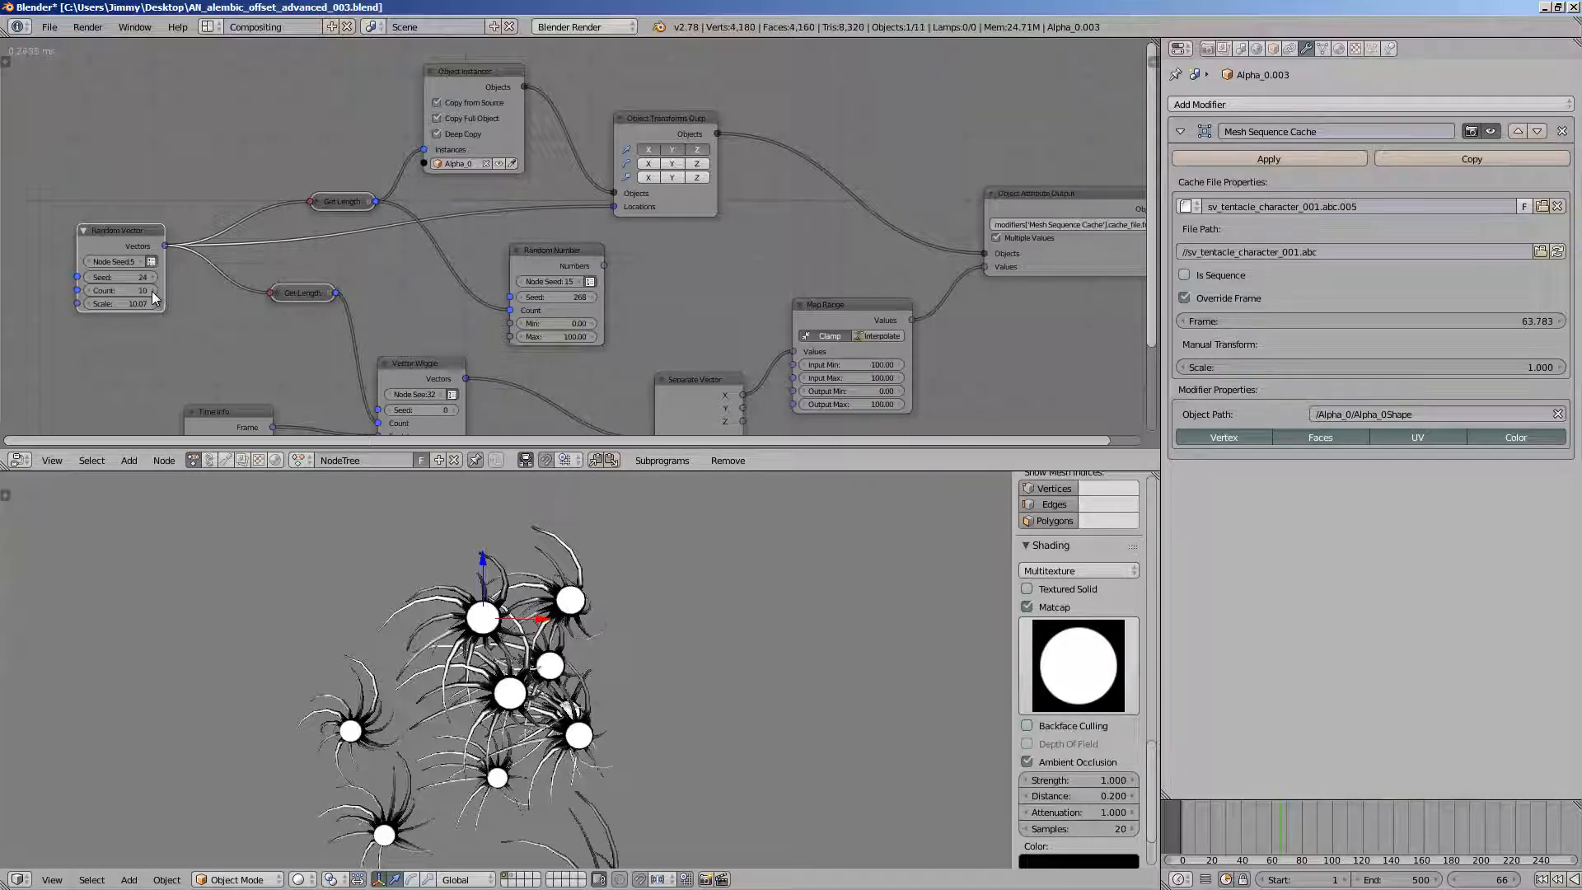
pyautogui.moveTo(449, 659); pyautogui.dragTo(421, 684, button='middle')
pyautogui.scroll(-2, 494, 742)
pyautogui.moveTo(585, 797); pyautogui.dragTo(611, 798, button='middle')
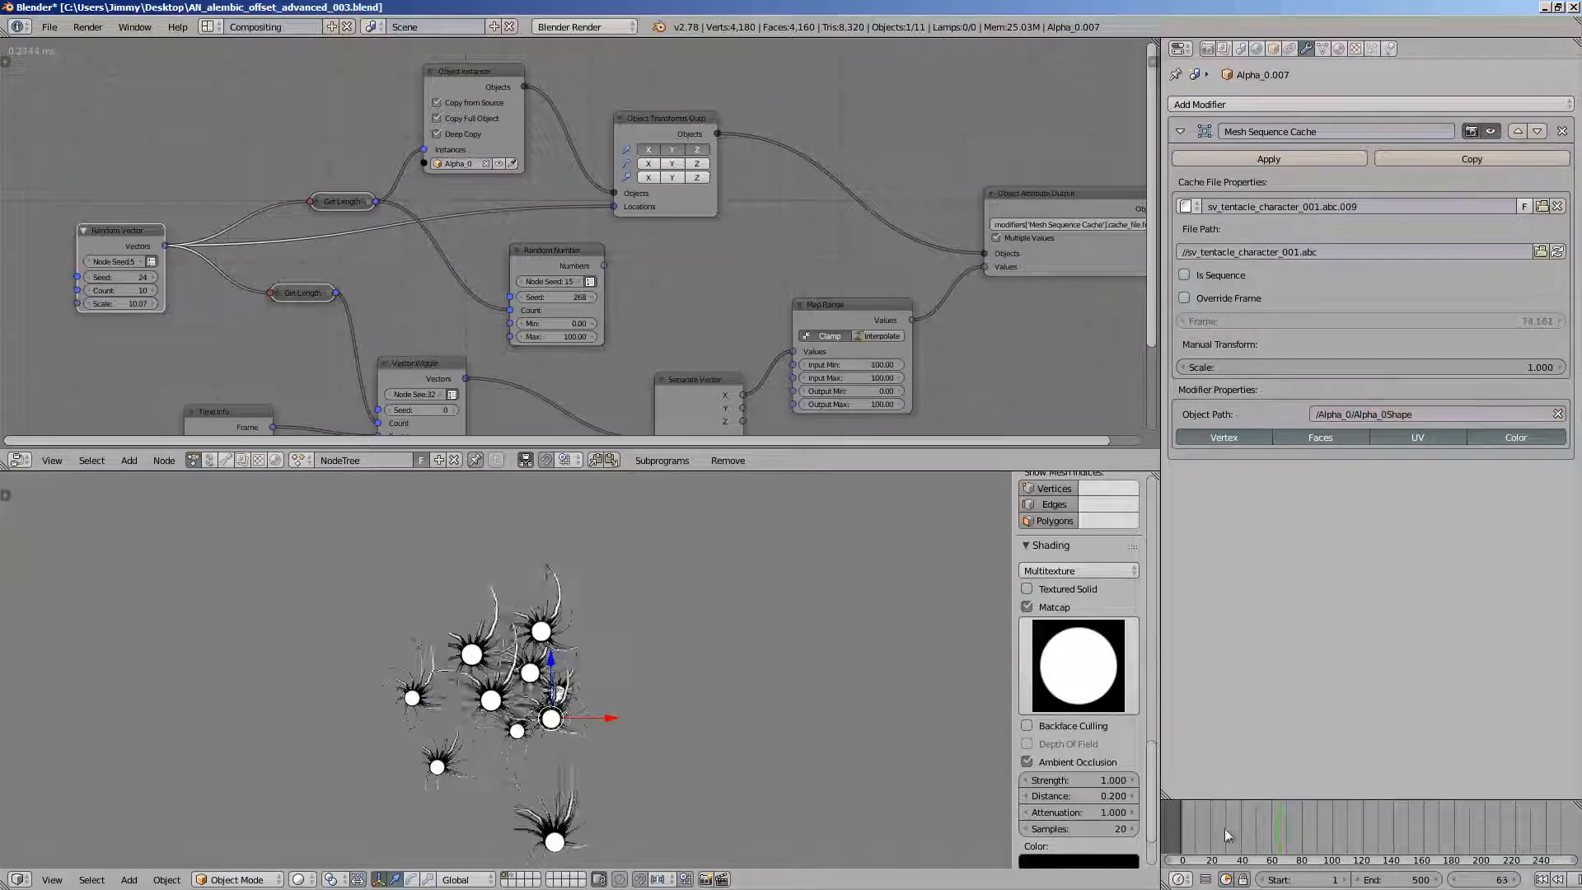
# - Compare the instances' Mesh Sequence Cache settings and make the shared cache file of Alpha_0.009 single-user
pyautogui.rightClick(484, 684)
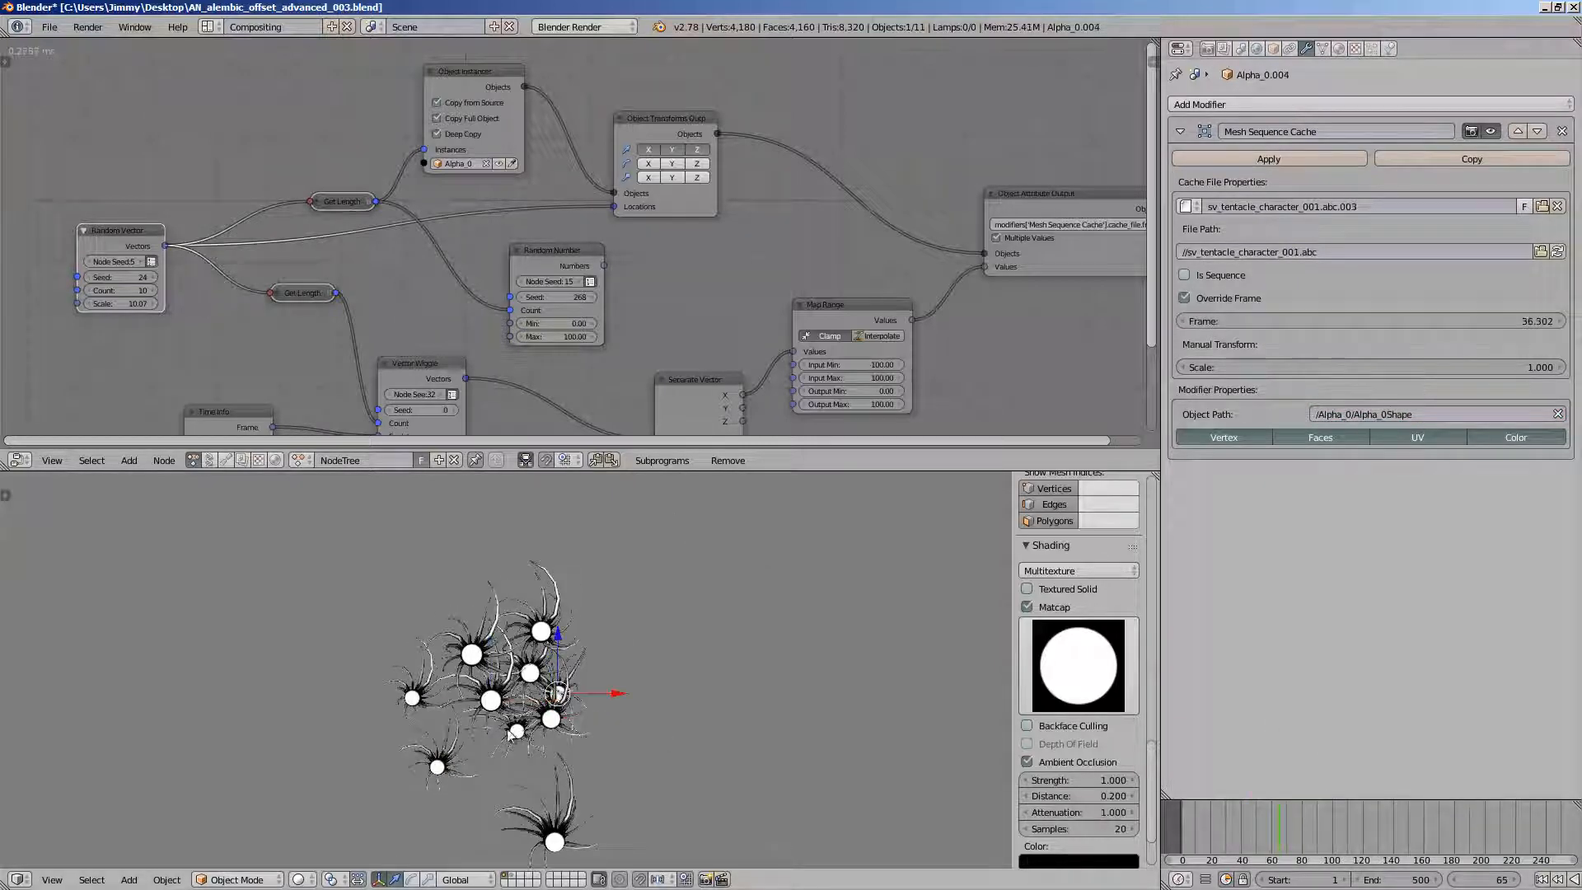
pyautogui.moveTo(473, 734); pyautogui.dragTo(627, 737, button='middle')
pyautogui.rightClick(495, 688)
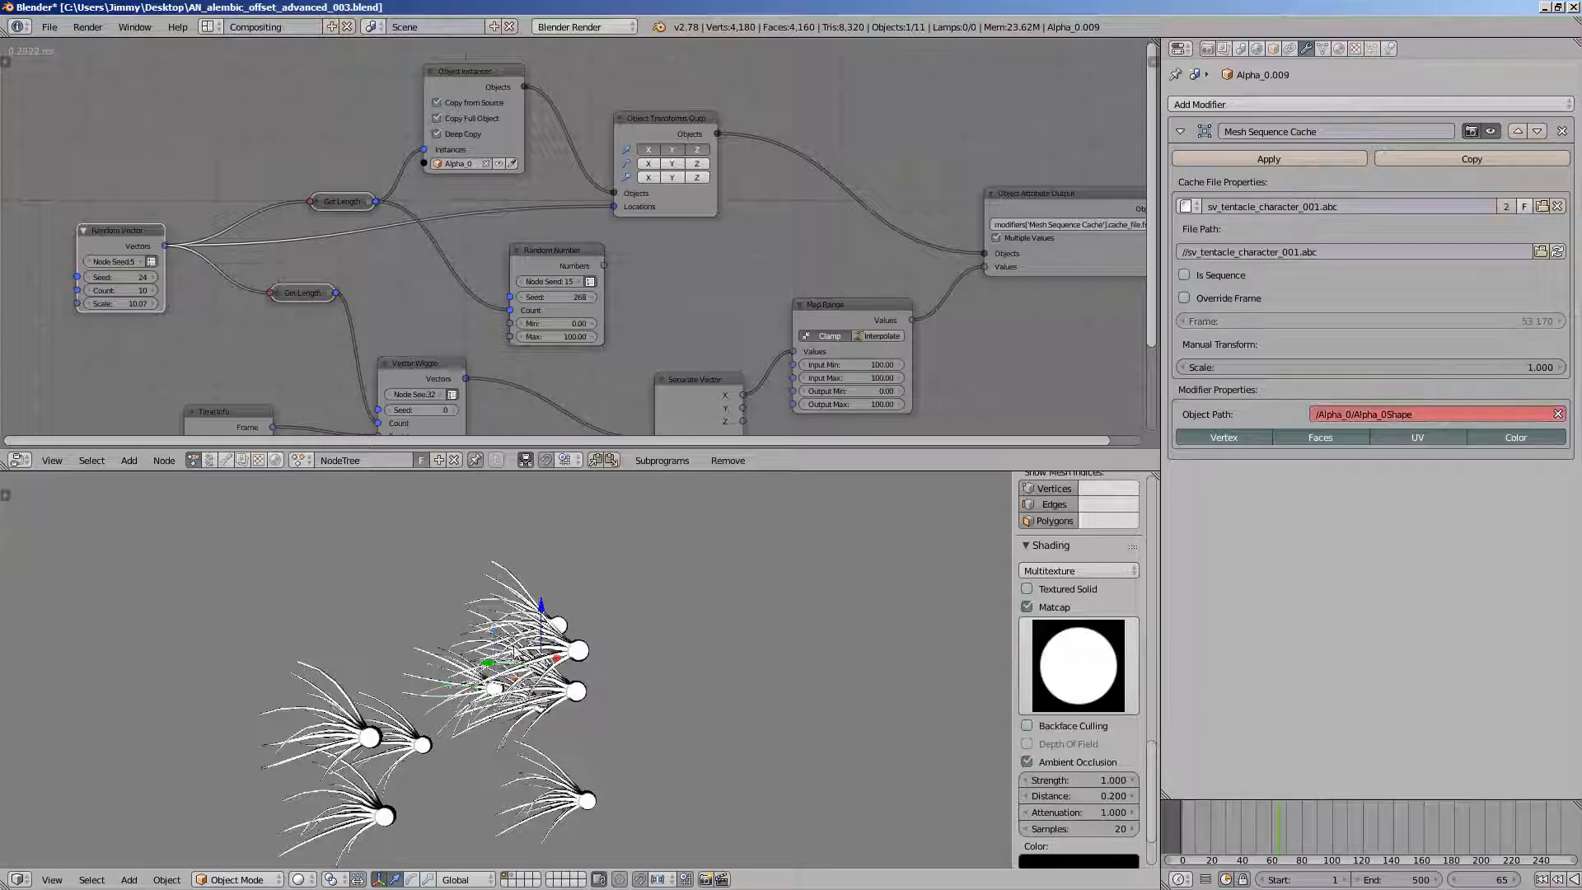
pyautogui.click(1512, 206)
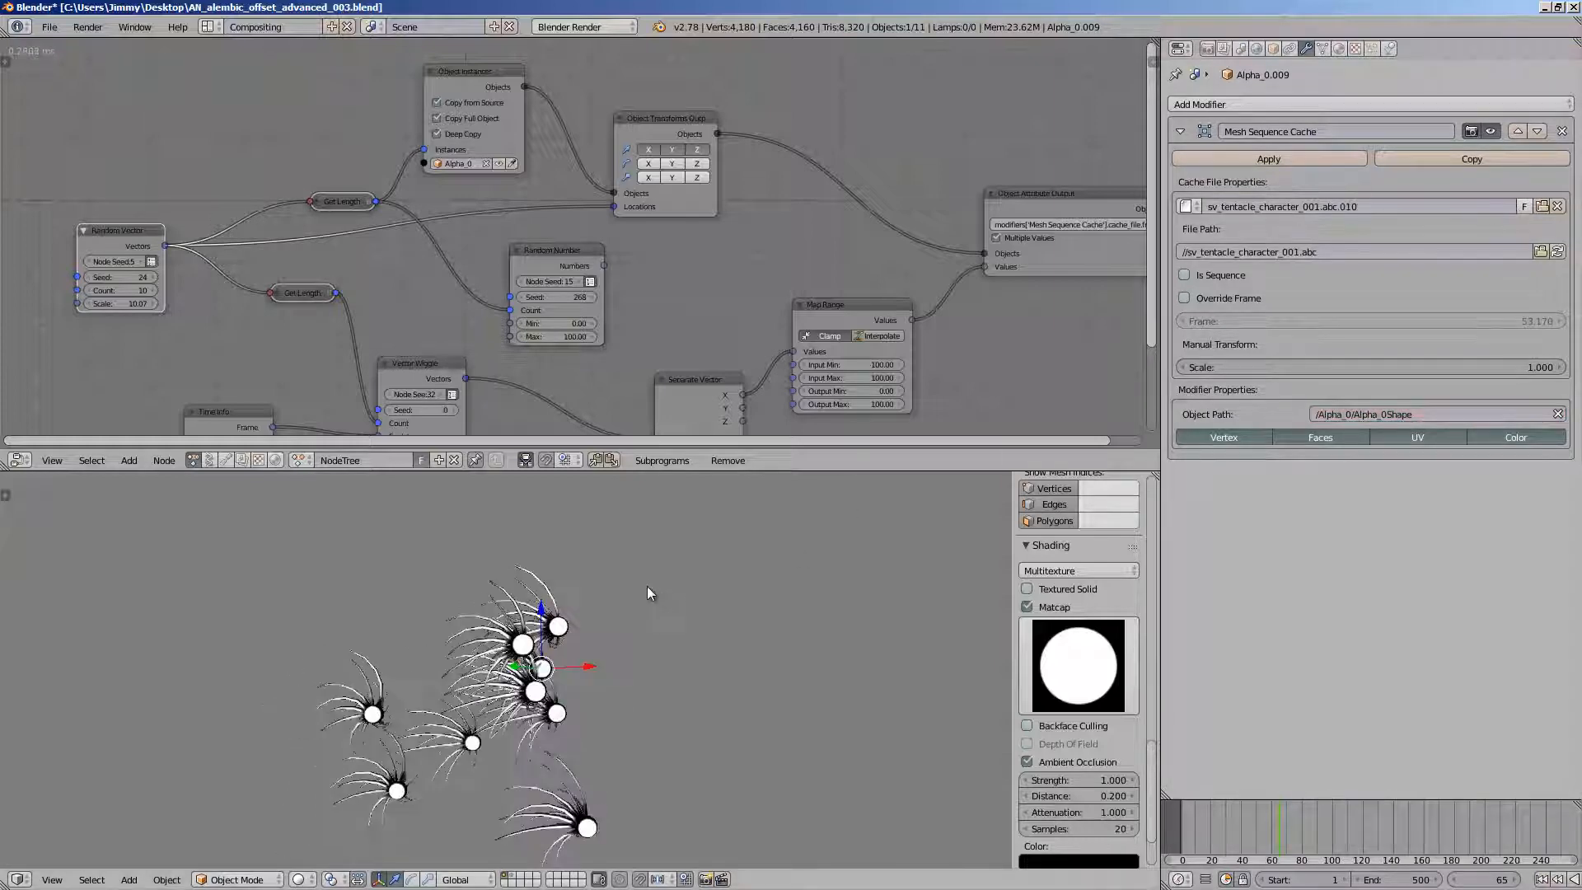
# - Play the animation and enlarge the 3D view by shrinking the node editor
pyautogui.hotkey('alt', 'a')
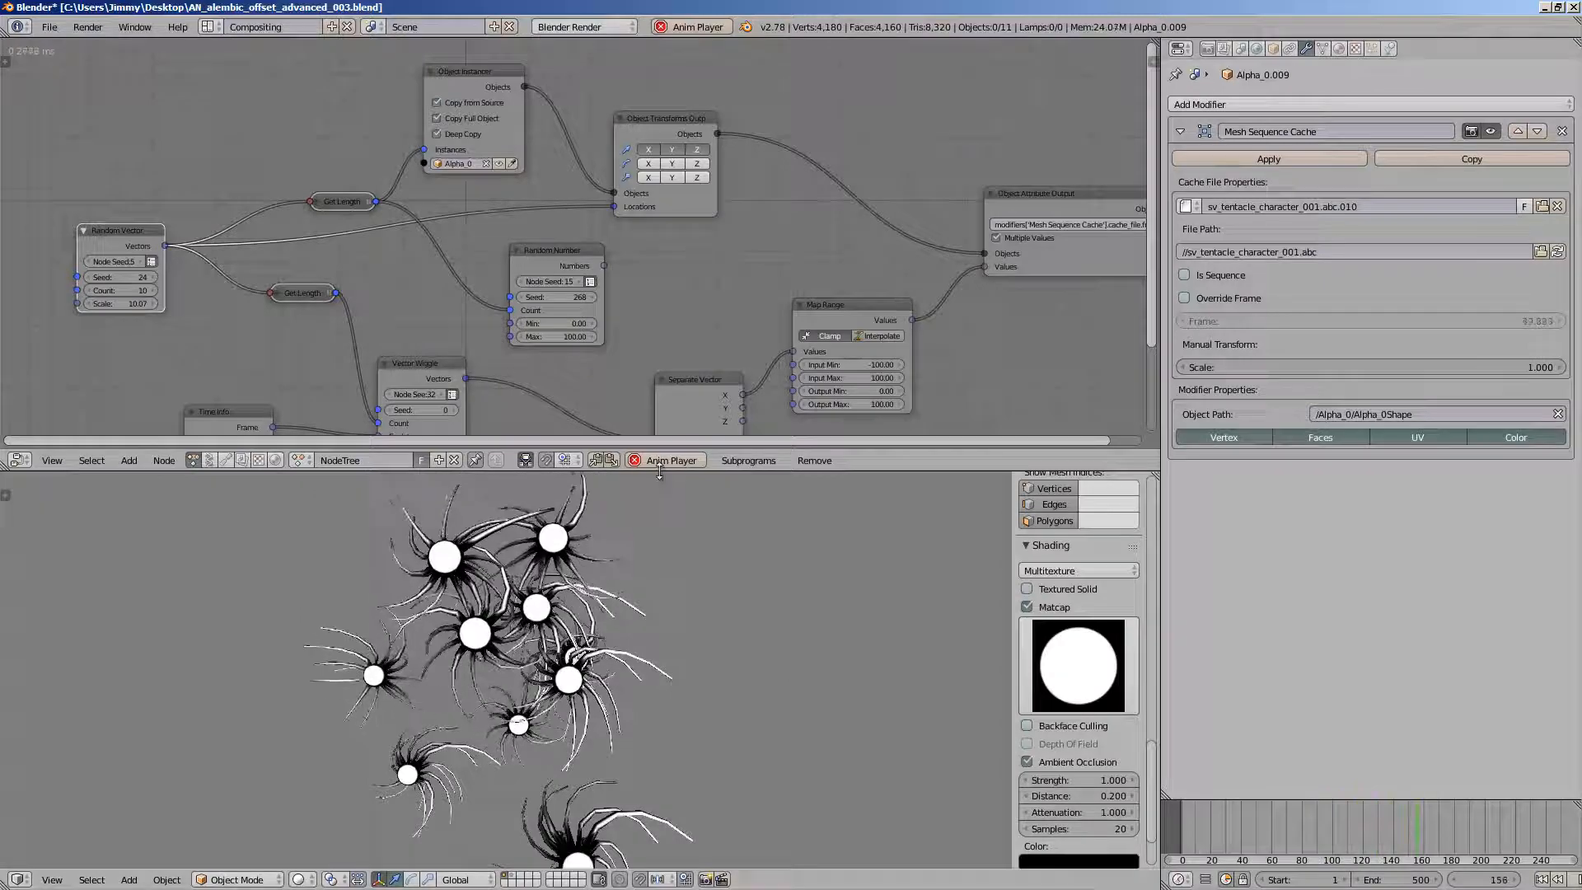
pyautogui.moveTo(659, 469); pyautogui.dragTo(660, 293)
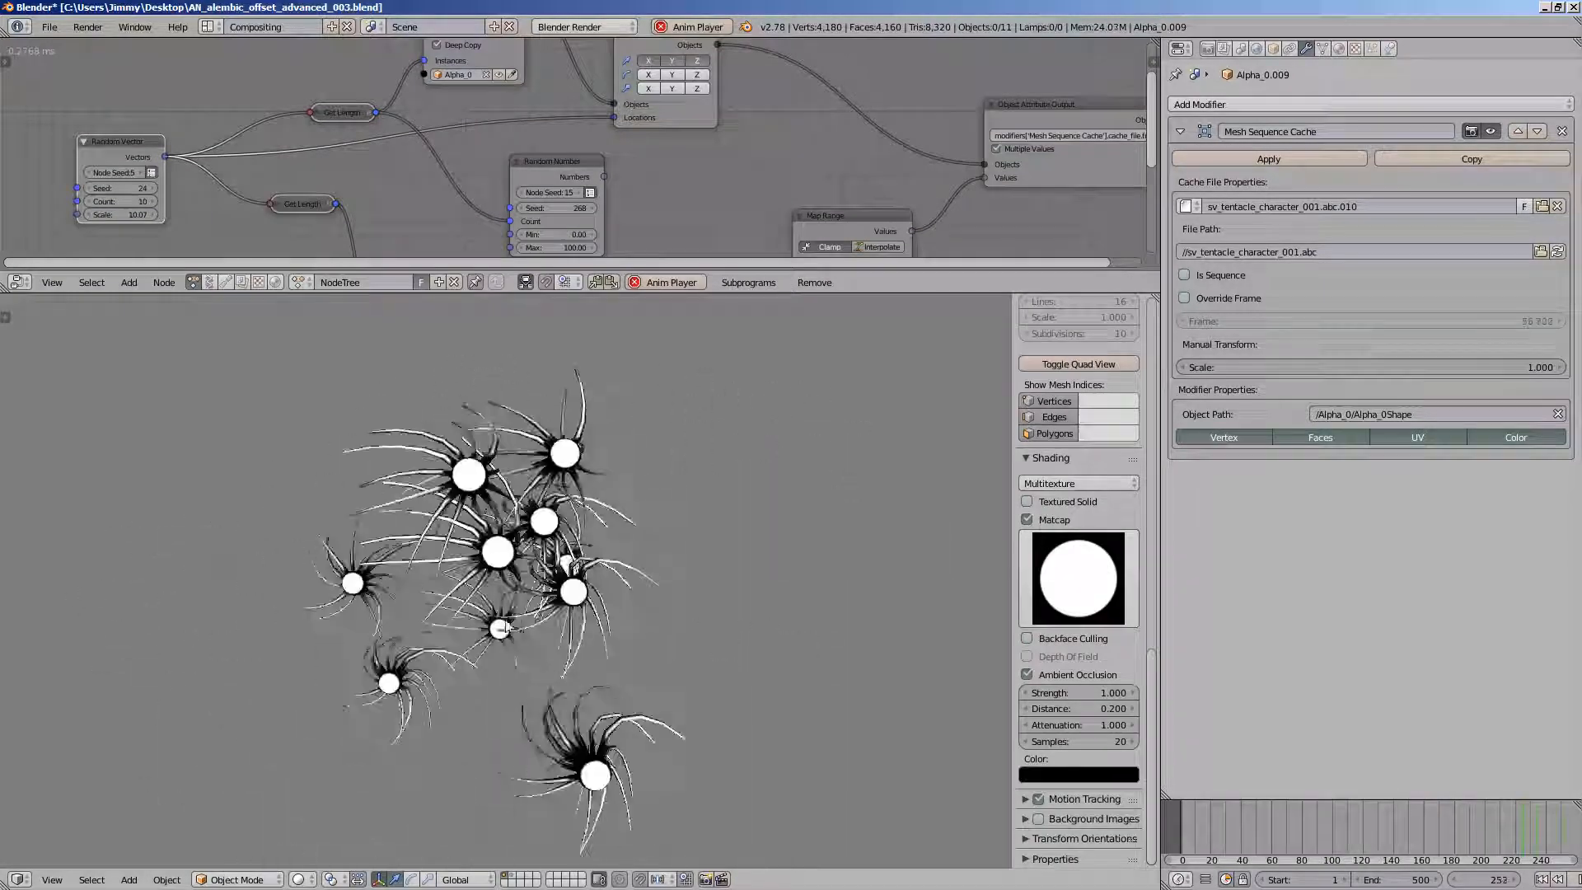
# - Try to move and freely rotate the lowest tentacle instance while the animation plays
pyautogui.press('g')
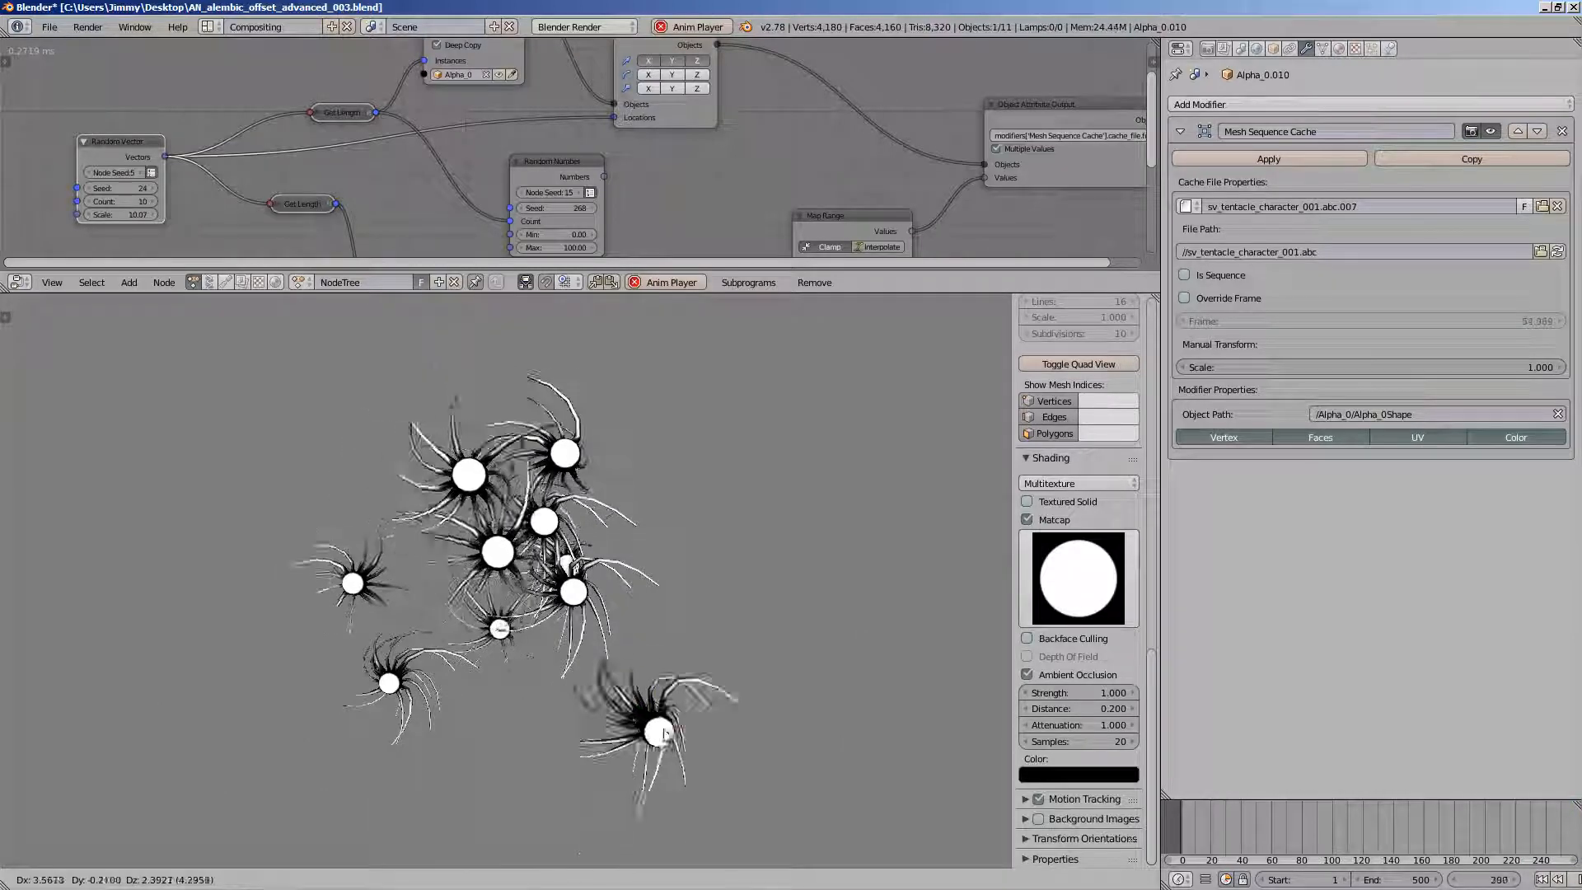
pyautogui.press('r')
pyautogui.press('r')
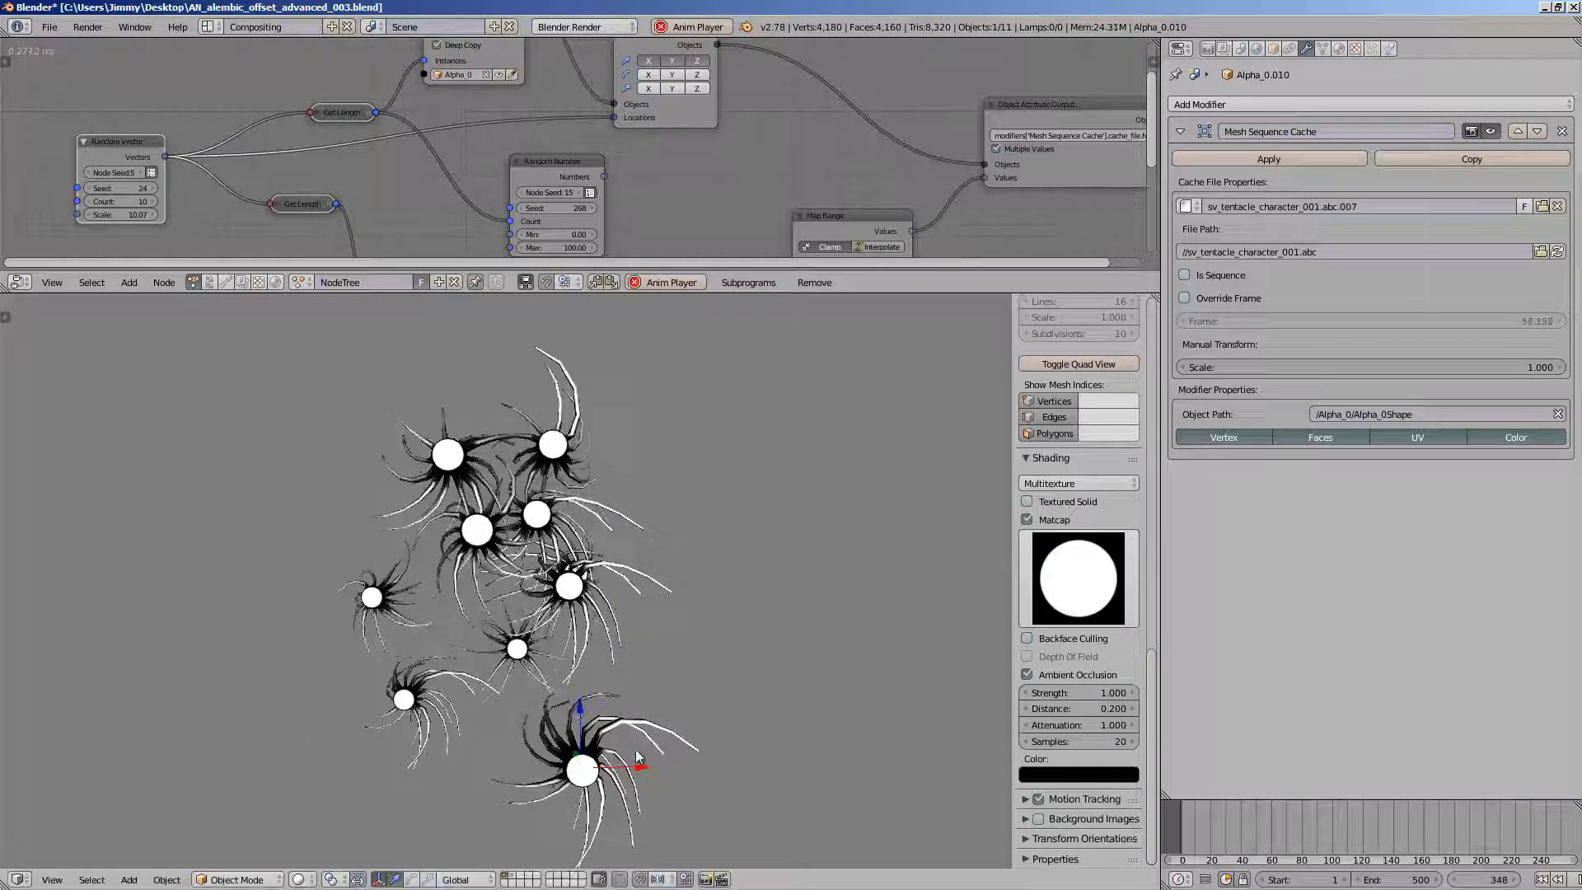
# - Select several instances during playback to compare their Override Frame settings and examine their motion from different angles
pyautogui.rightClick(665, 778)
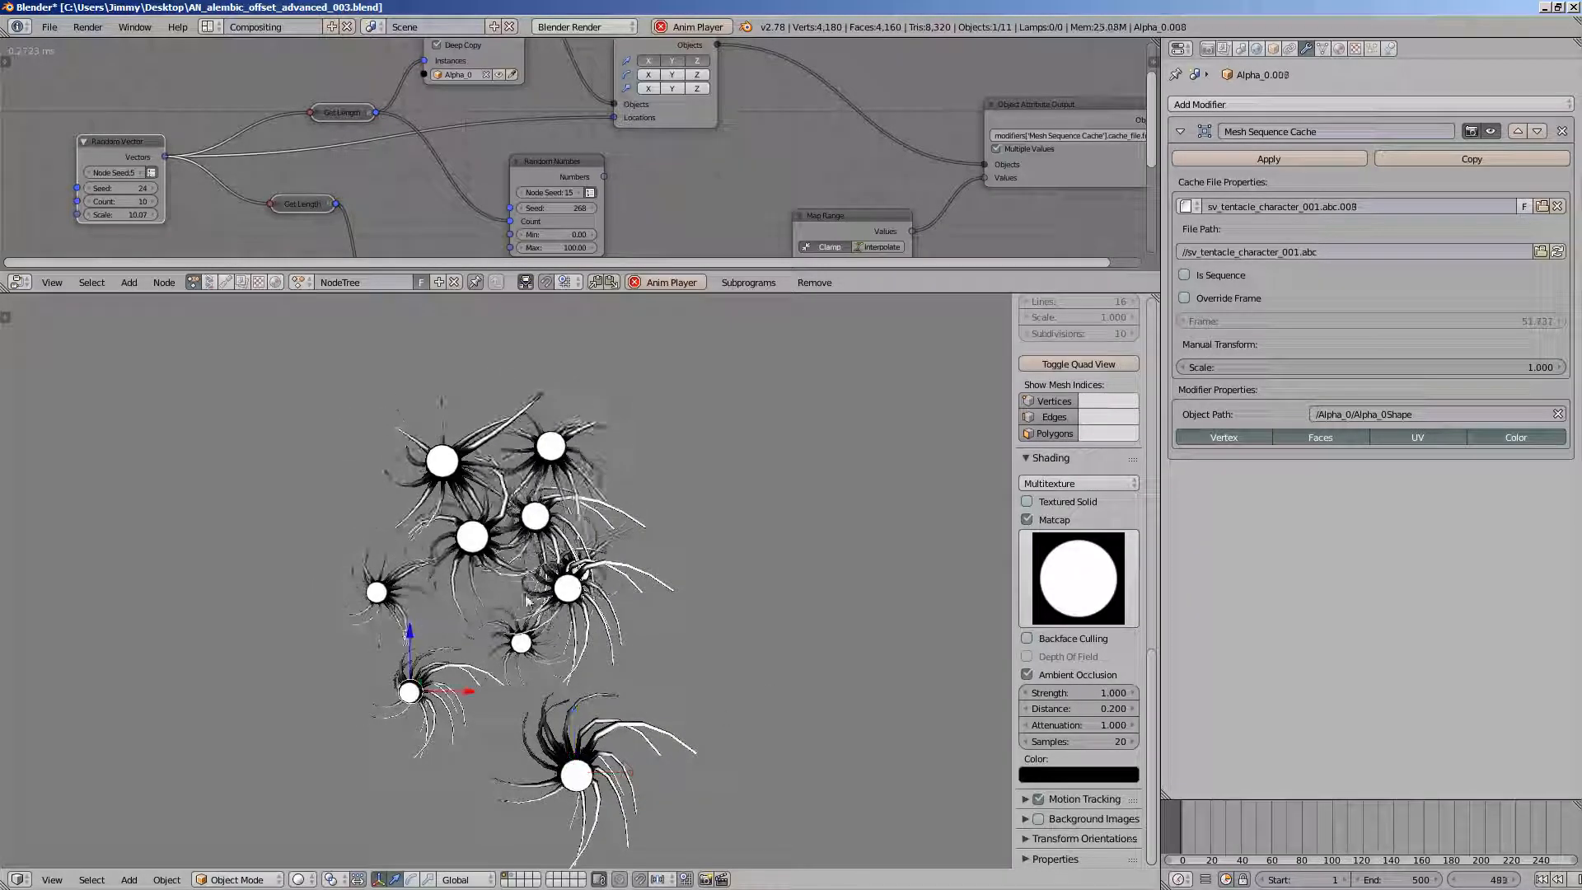
pyautogui.rightClick(442, 461)
pyautogui.rightClick(551, 446)
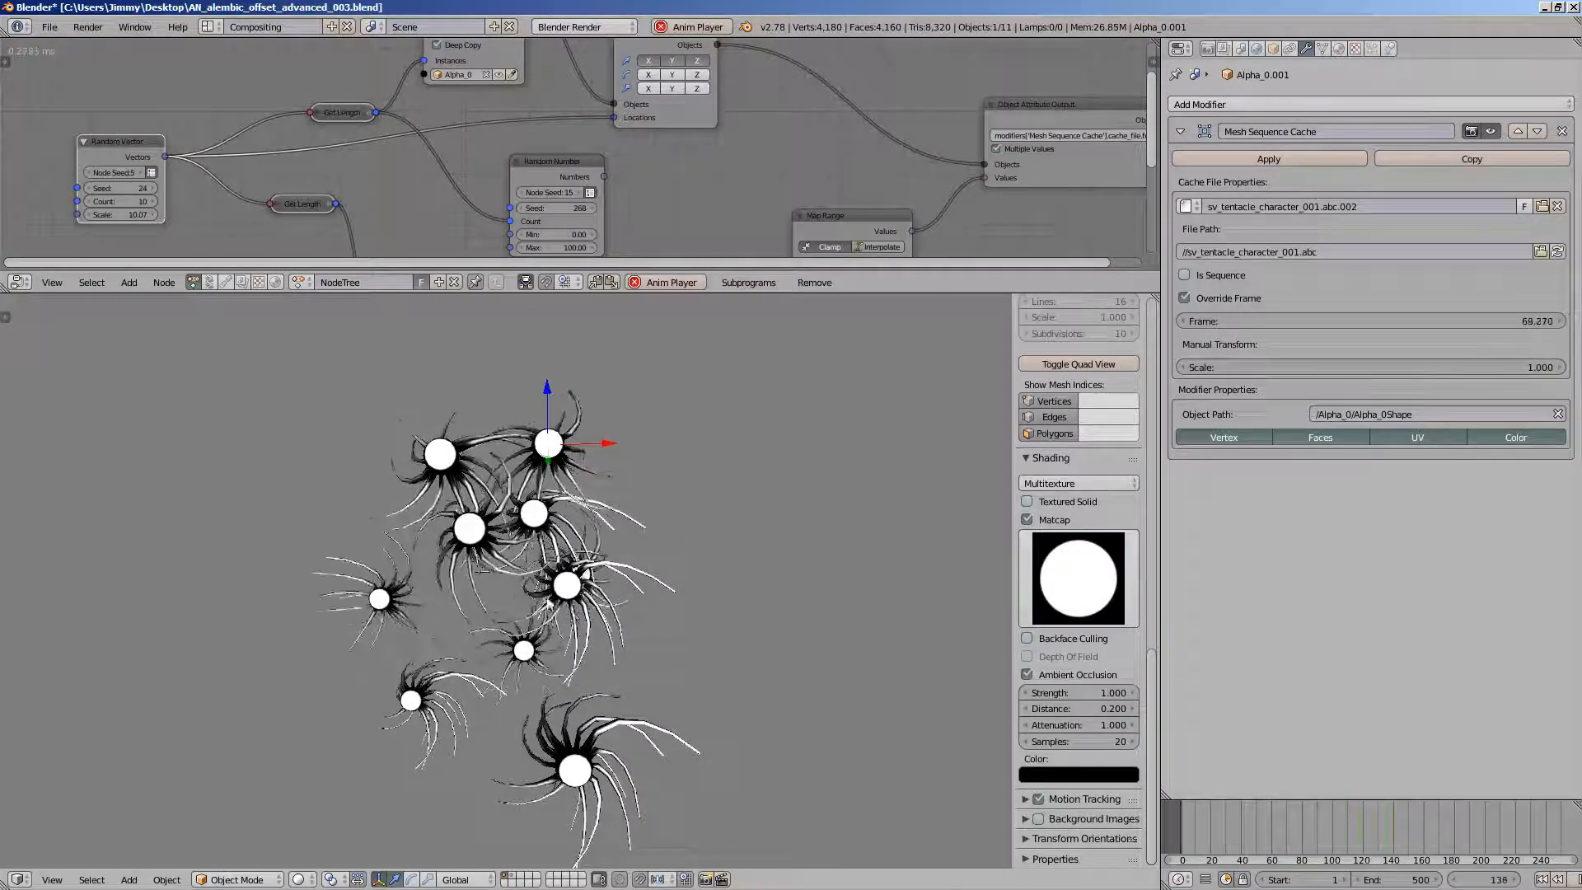
pyautogui.moveTo(547, 598); pyautogui.dragTo(583, 593, button='middle')
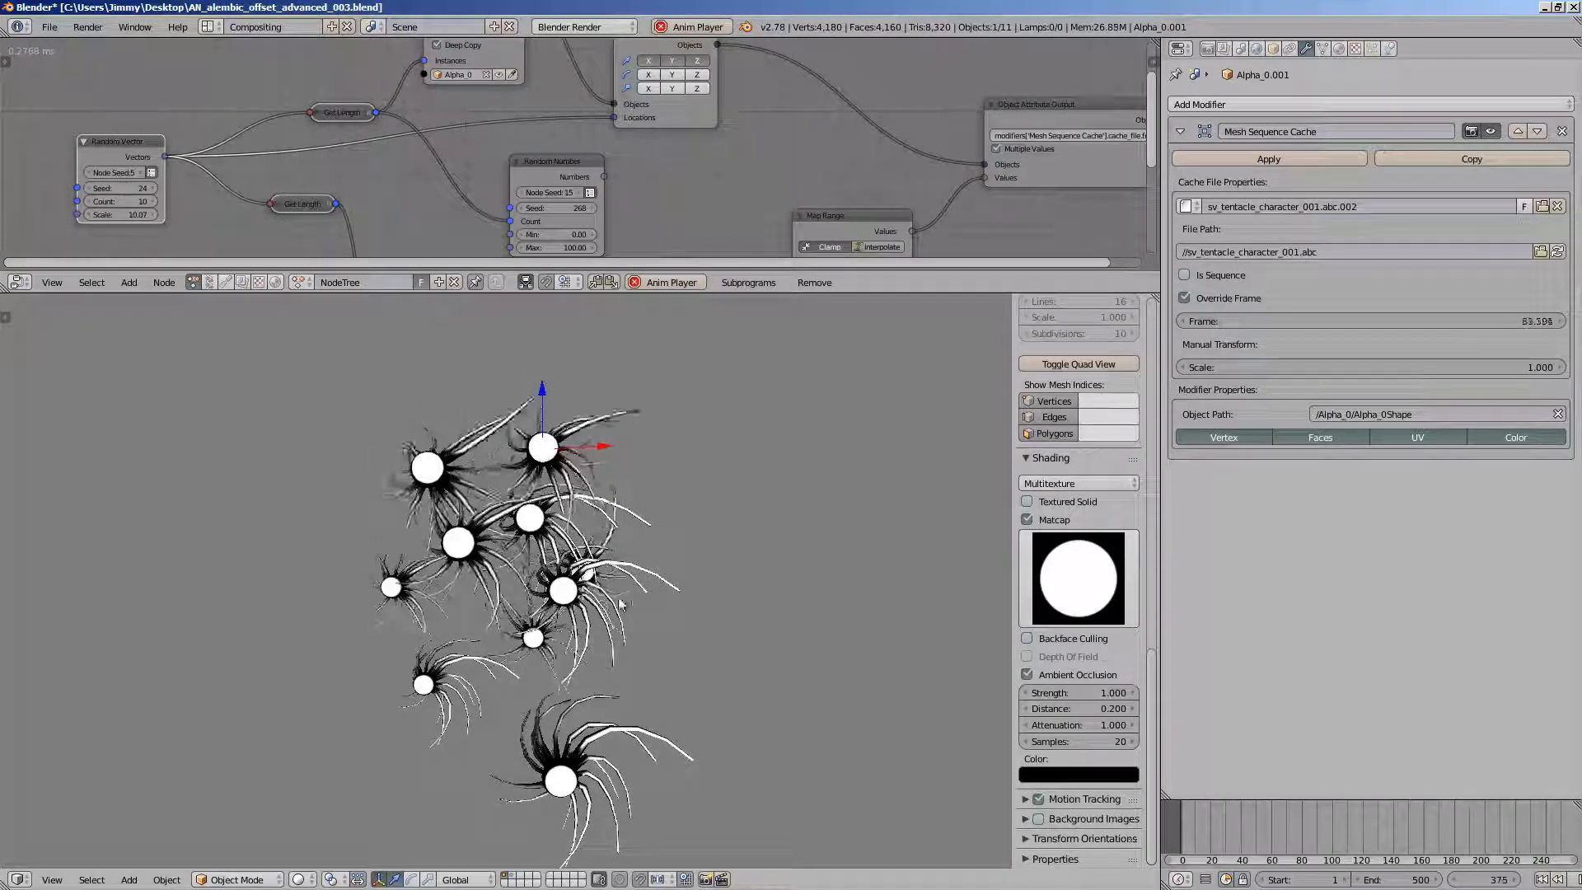
pyautogui.moveTo(620, 600); pyautogui.dragTo(688, 602, button='middle')
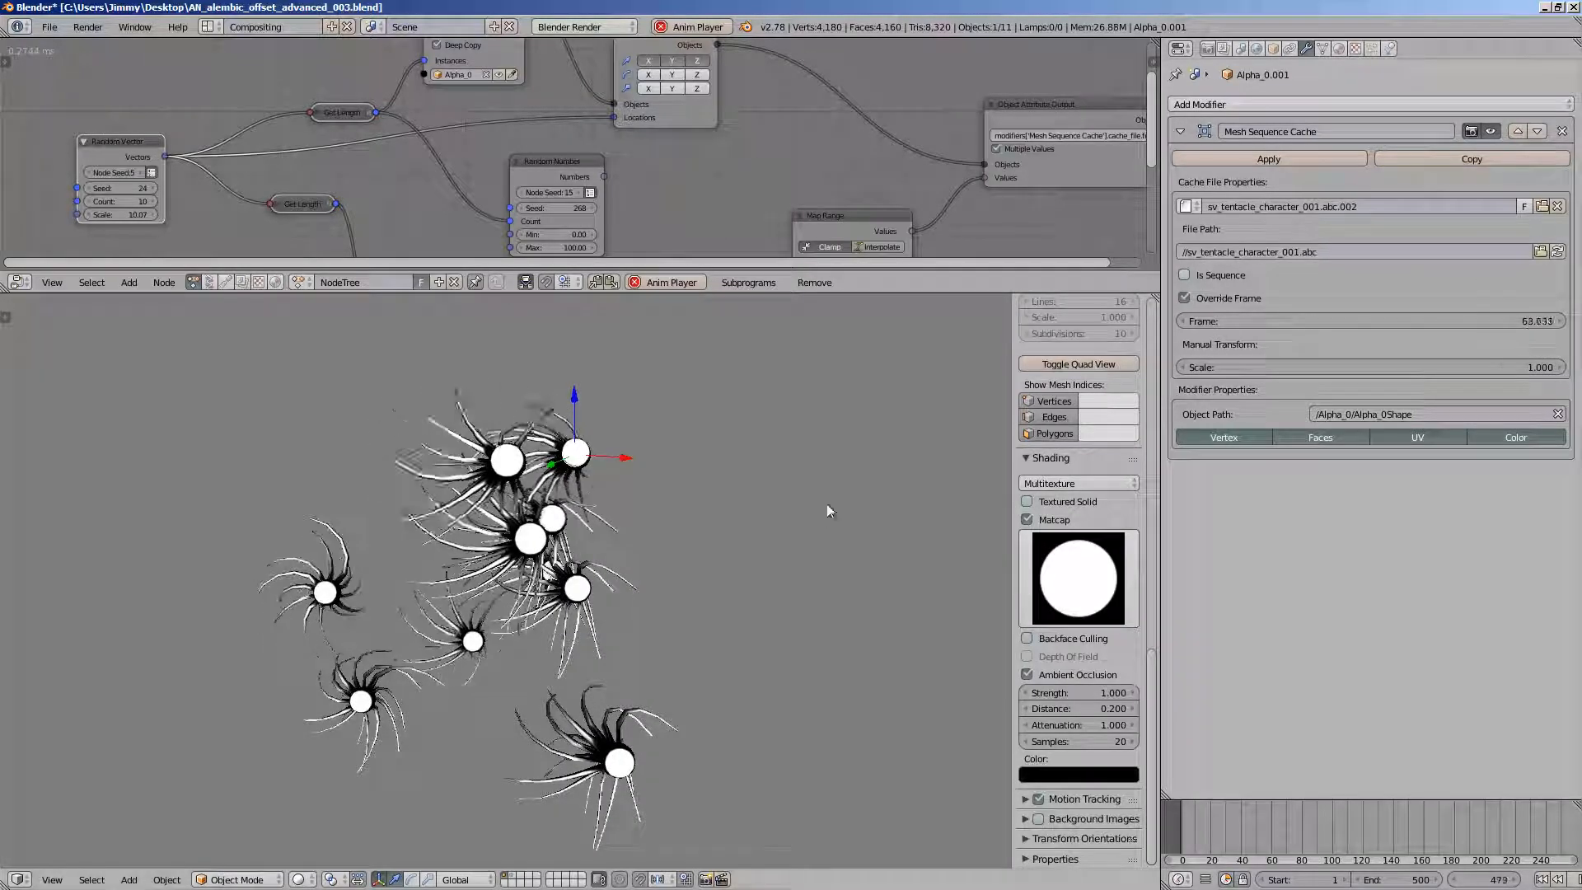
pyautogui.moveTo(787, 529); pyautogui.dragTo(732, 536, button='middle')
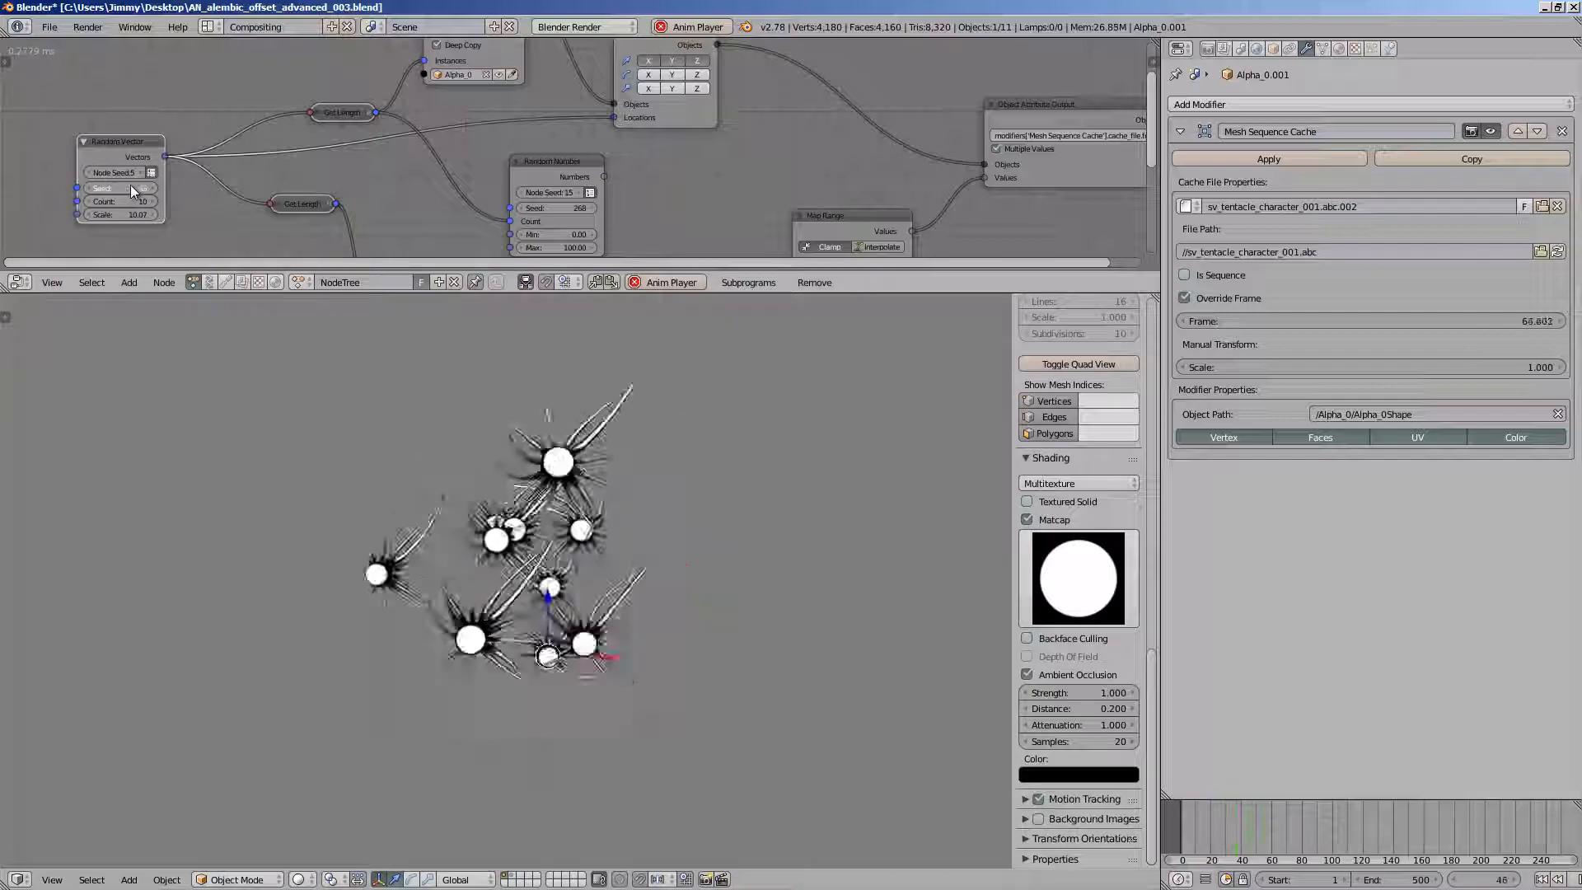
# - Set the Random Vector node's Seed to 47 and inspect the new instance layout during playback
pyautogui.moveTo(130, 184); pyautogui.dragTo(133, 185)
pyautogui.scroll(-2, 557, 540)
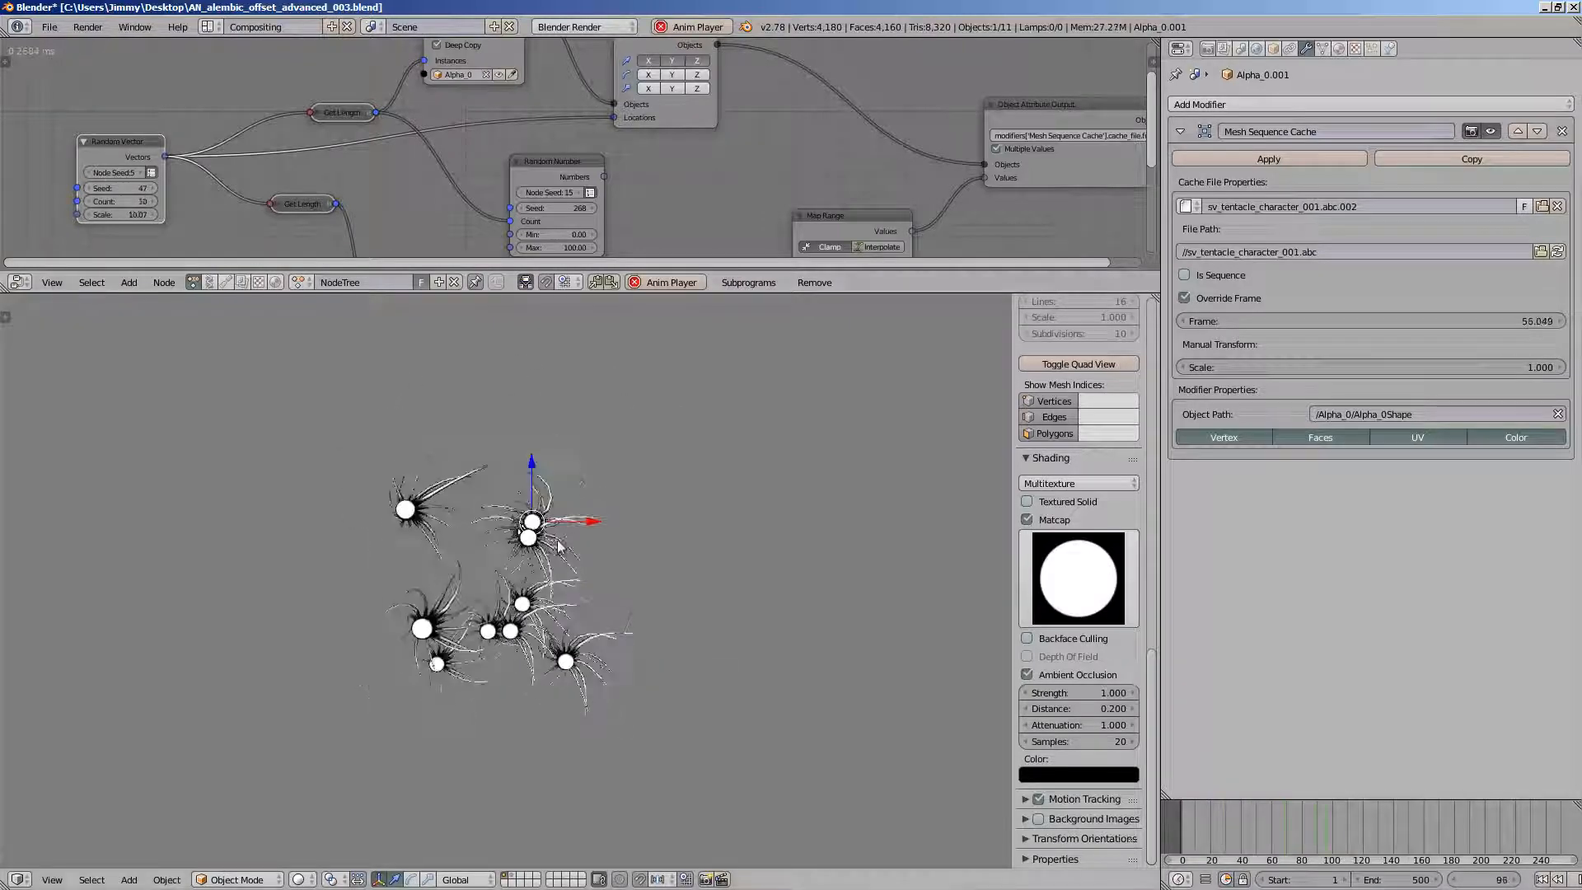
pyautogui.scroll(2, 426, 569)
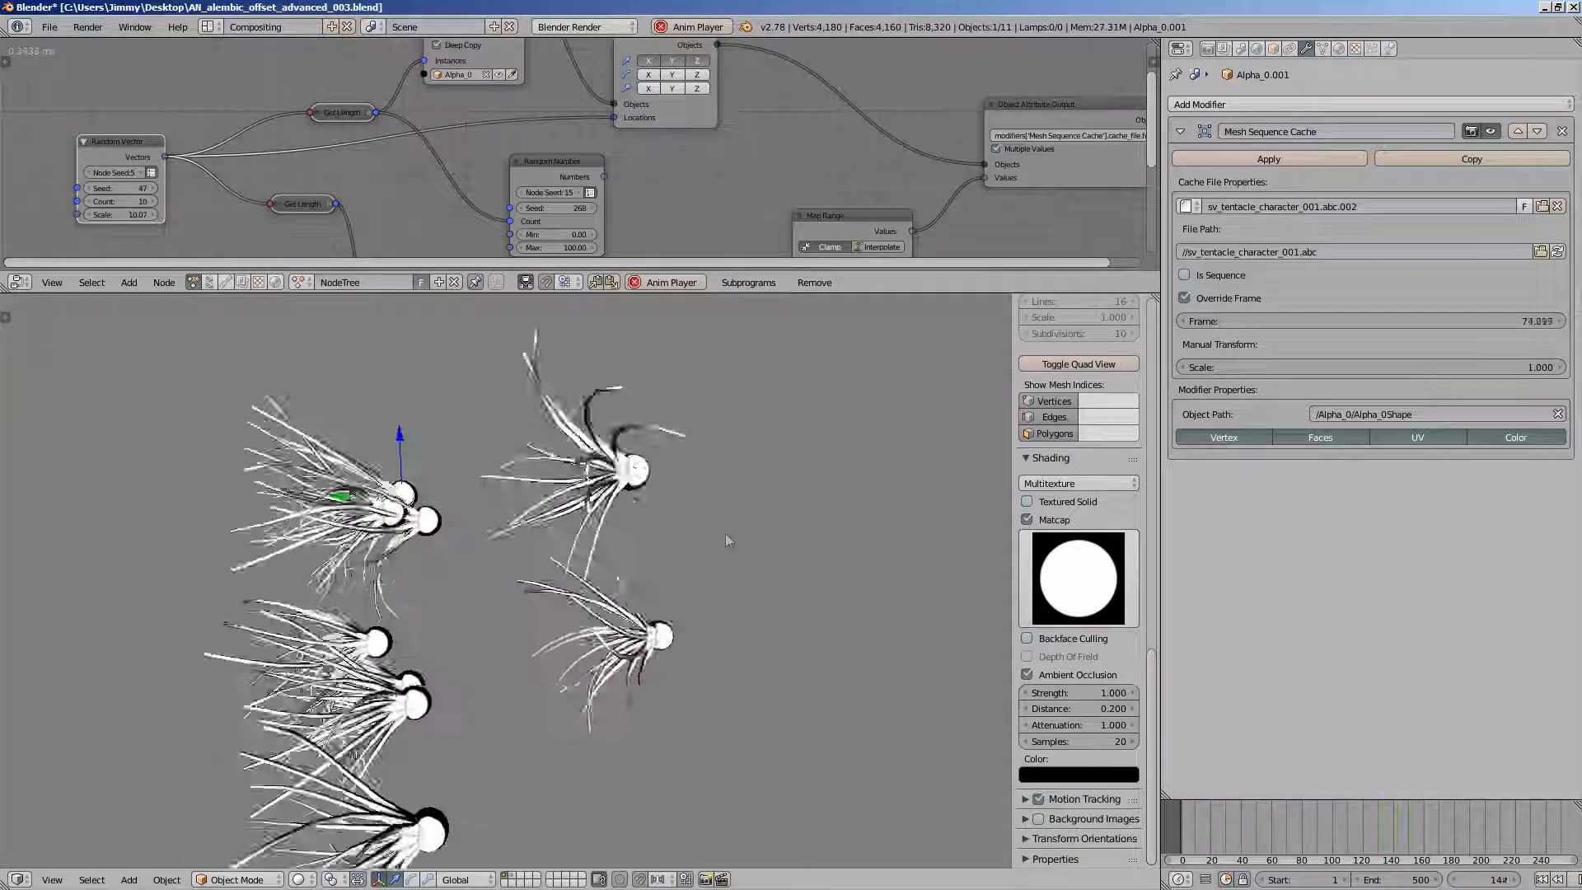